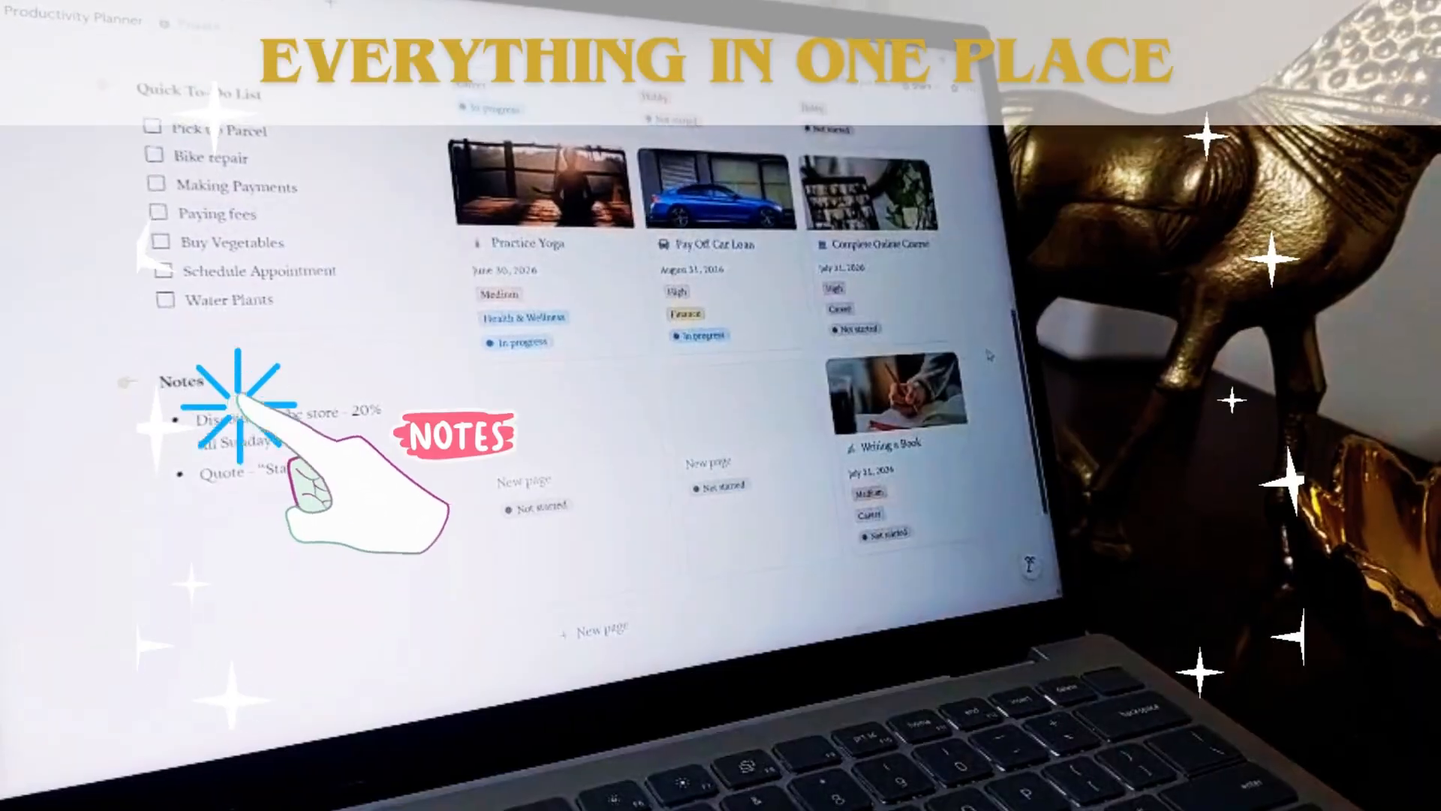
Look over the finished planner page and expand weekday toggles in the Weekly Planner, starting with Monday, to view their tasks.
scroll(990, 358, up, 6)
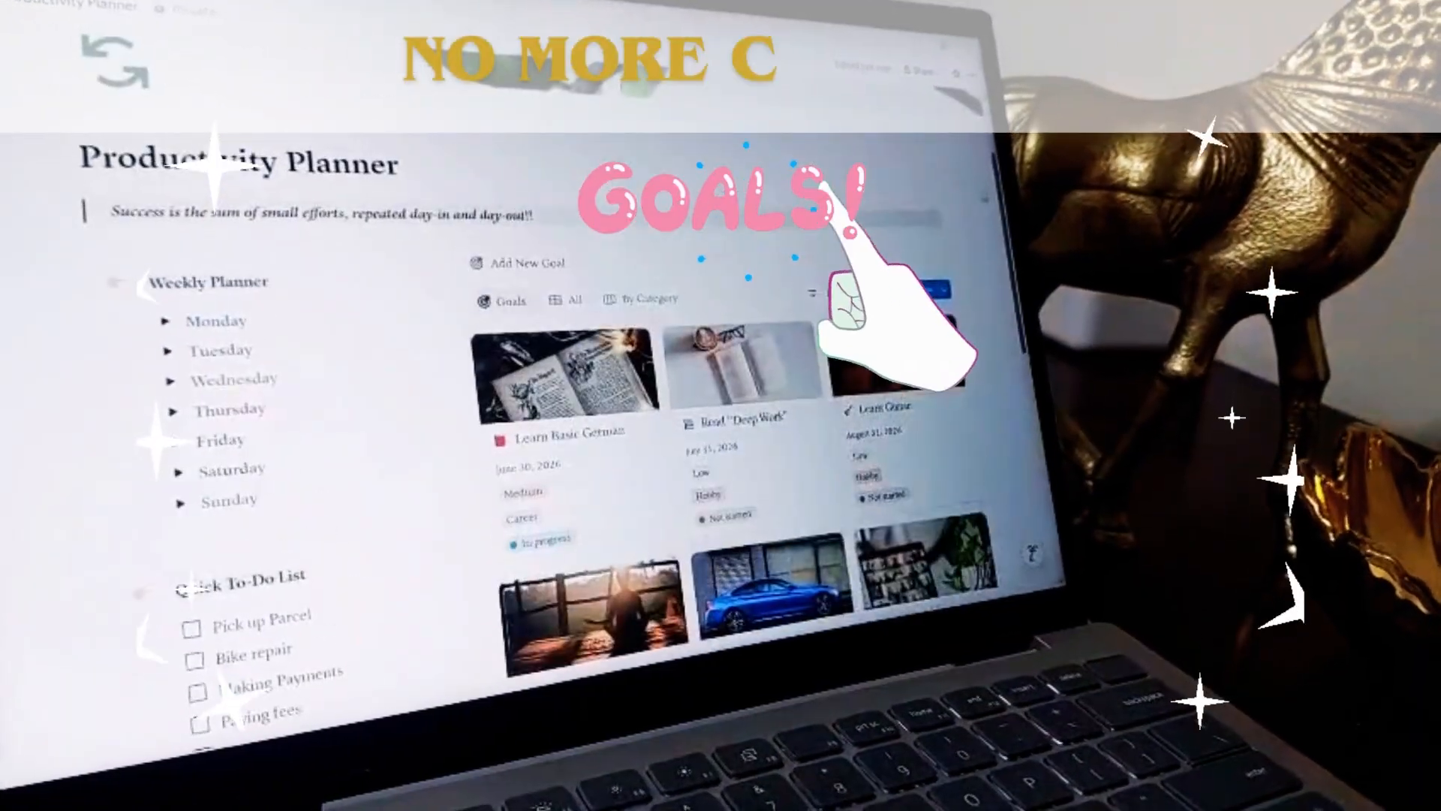
scroll(525, 450, up, 3)
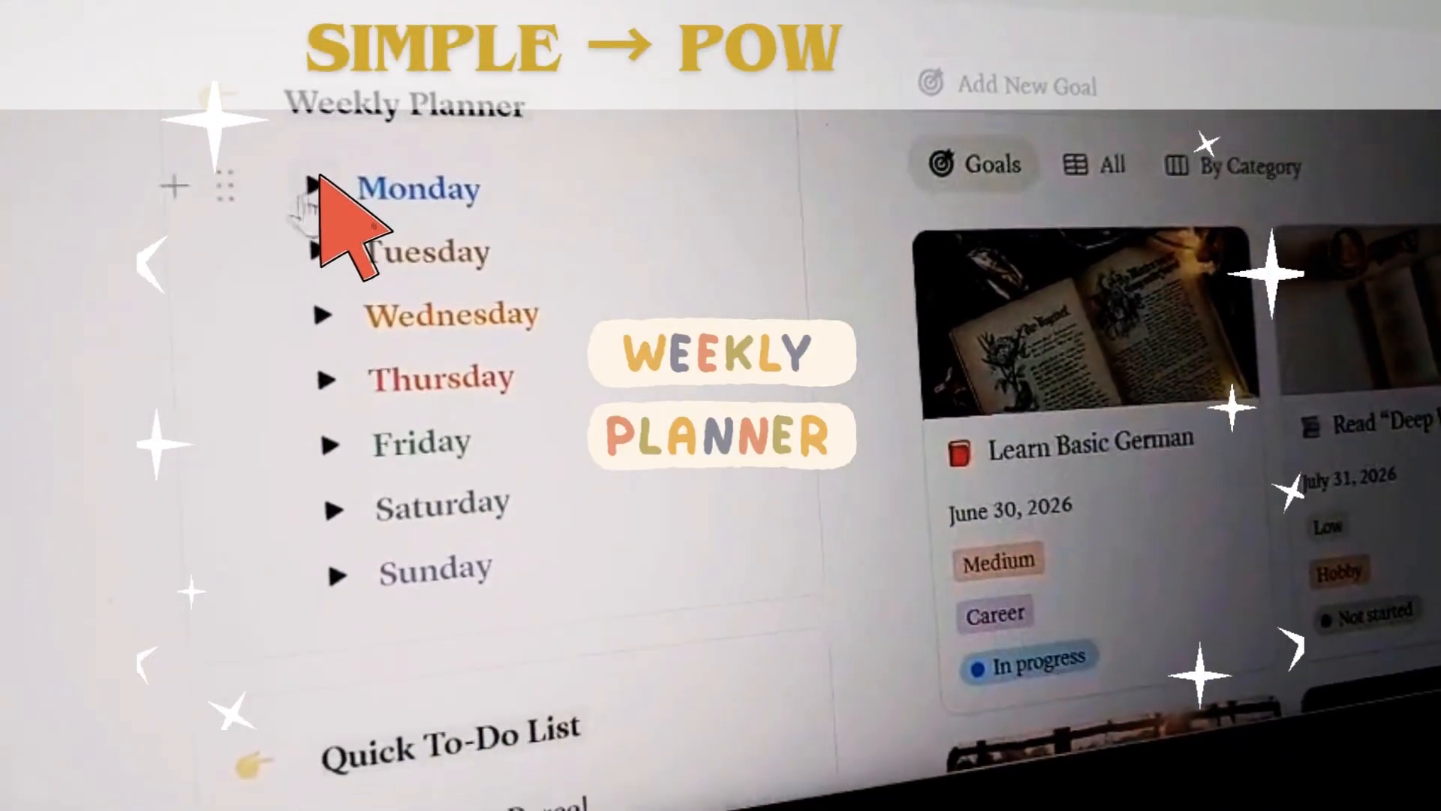
click(323, 161)
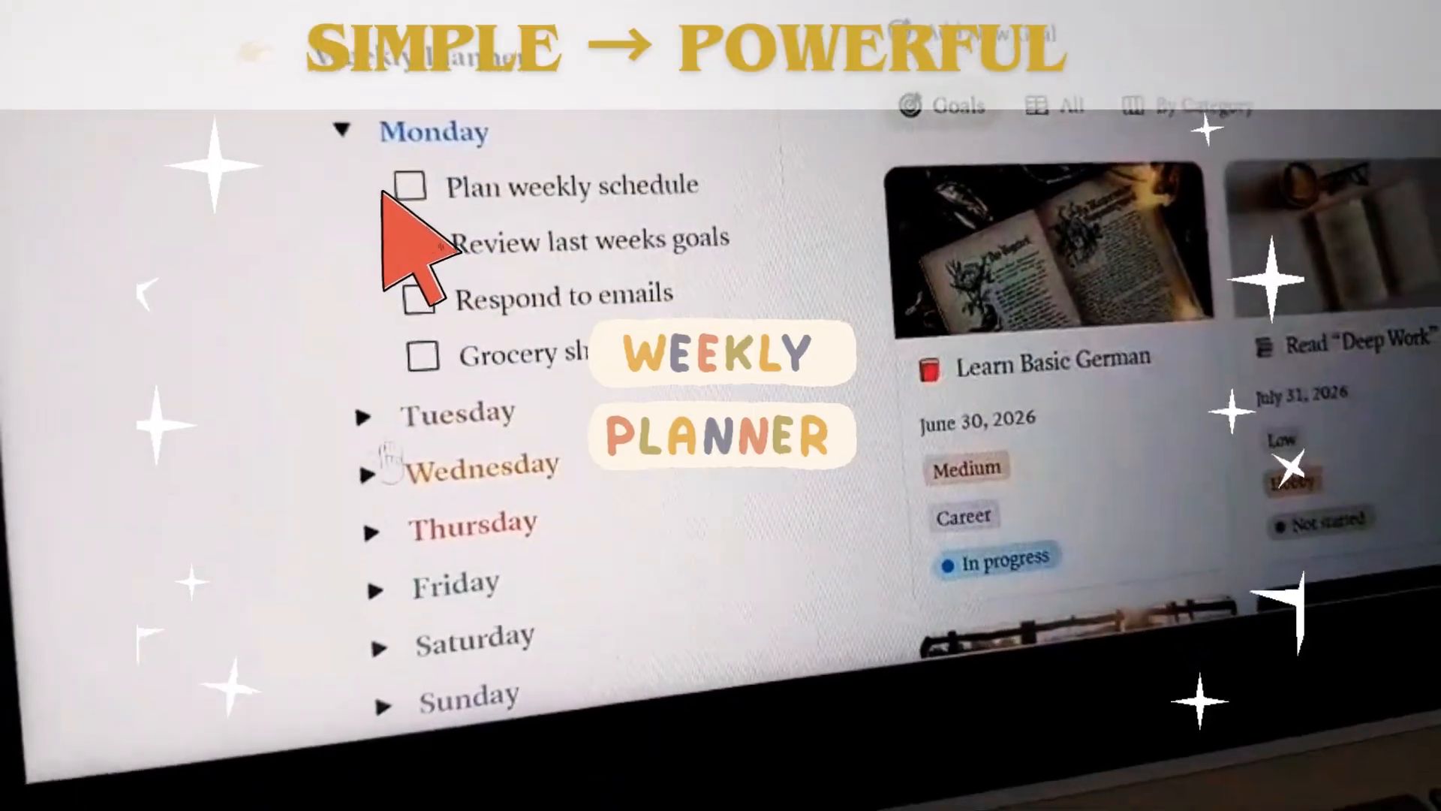
click(367, 384)
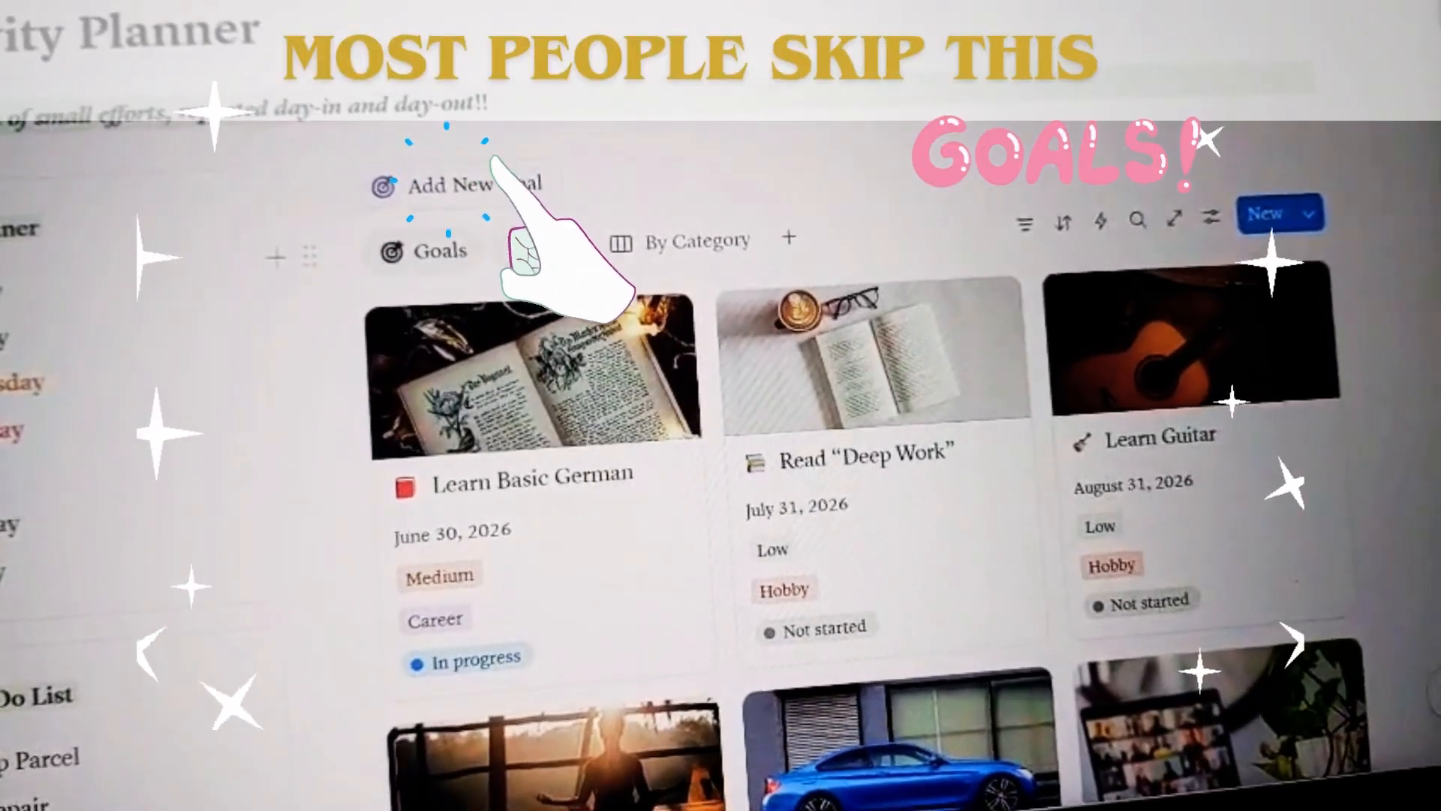
Browse the goals database in its All, By Category and Goals views, and try Add New Goal.
click(542, 248)
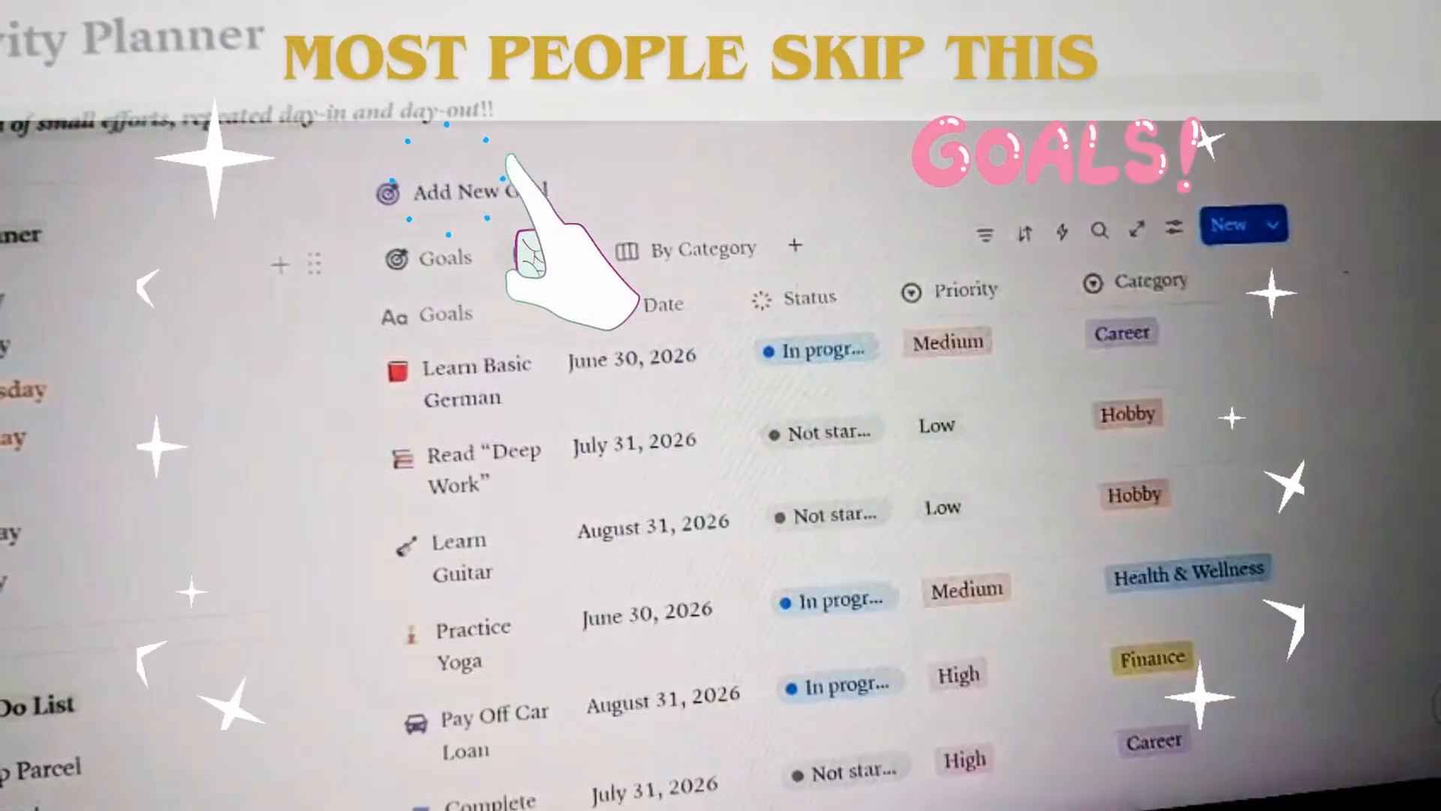
click(634, 259)
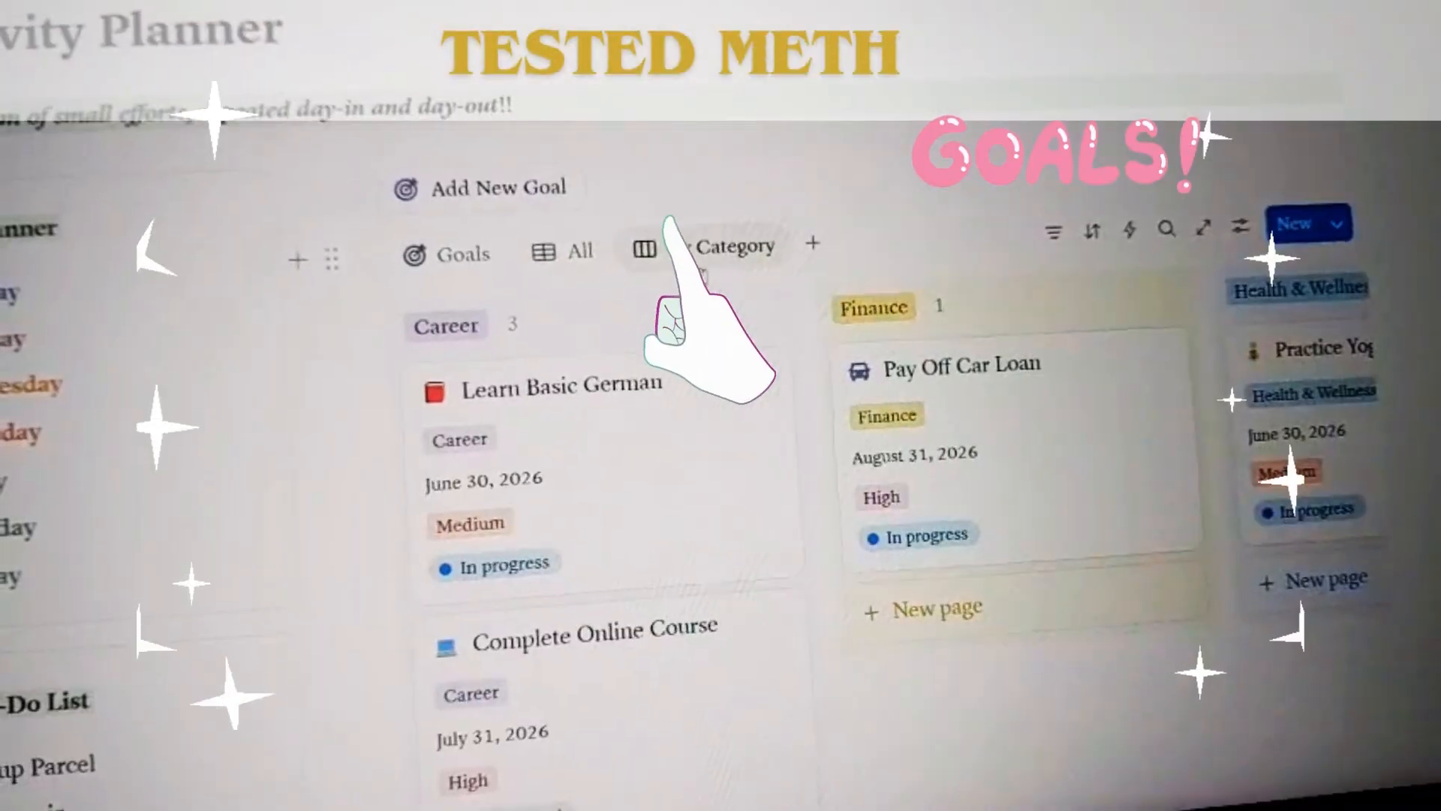
click(447, 254)
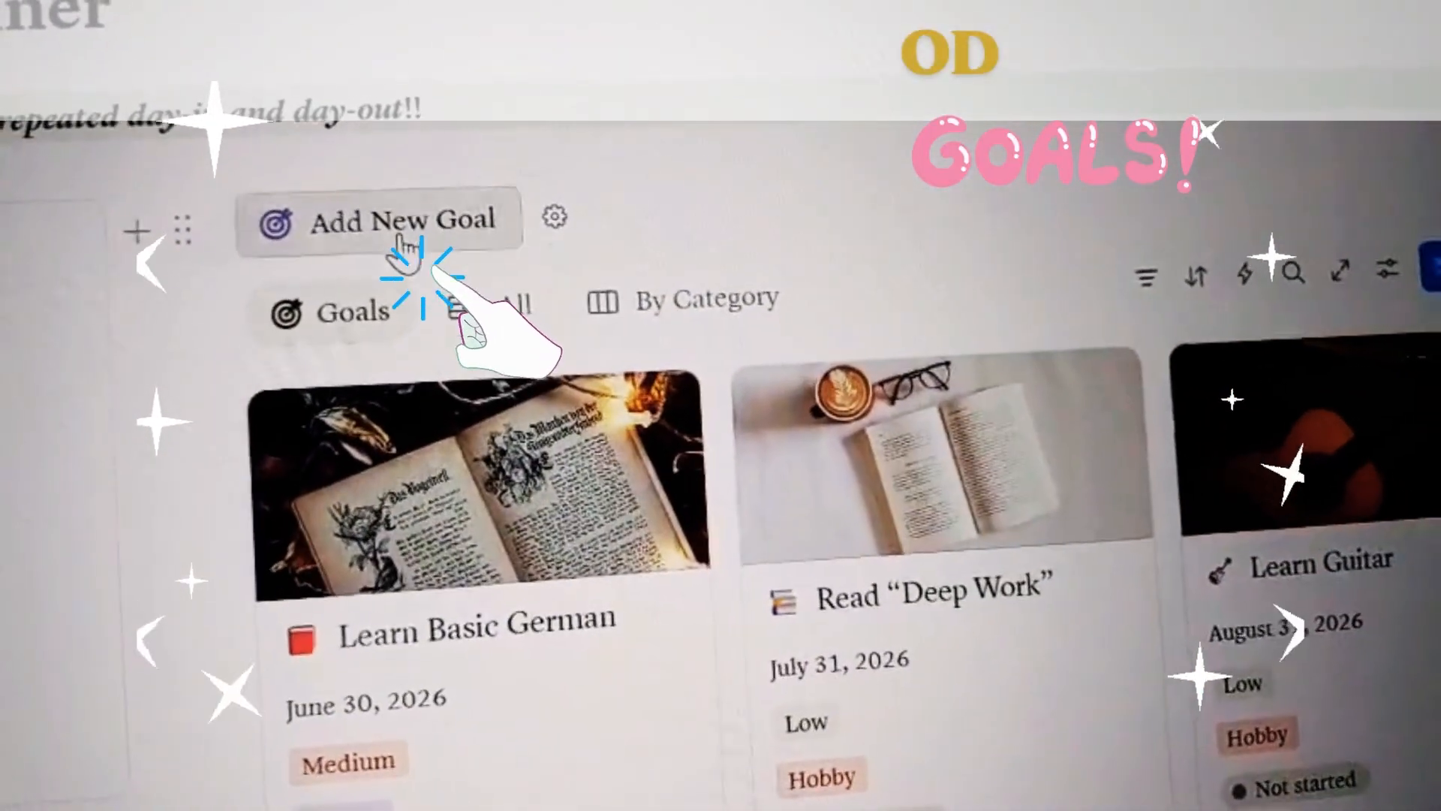
click(403, 248)
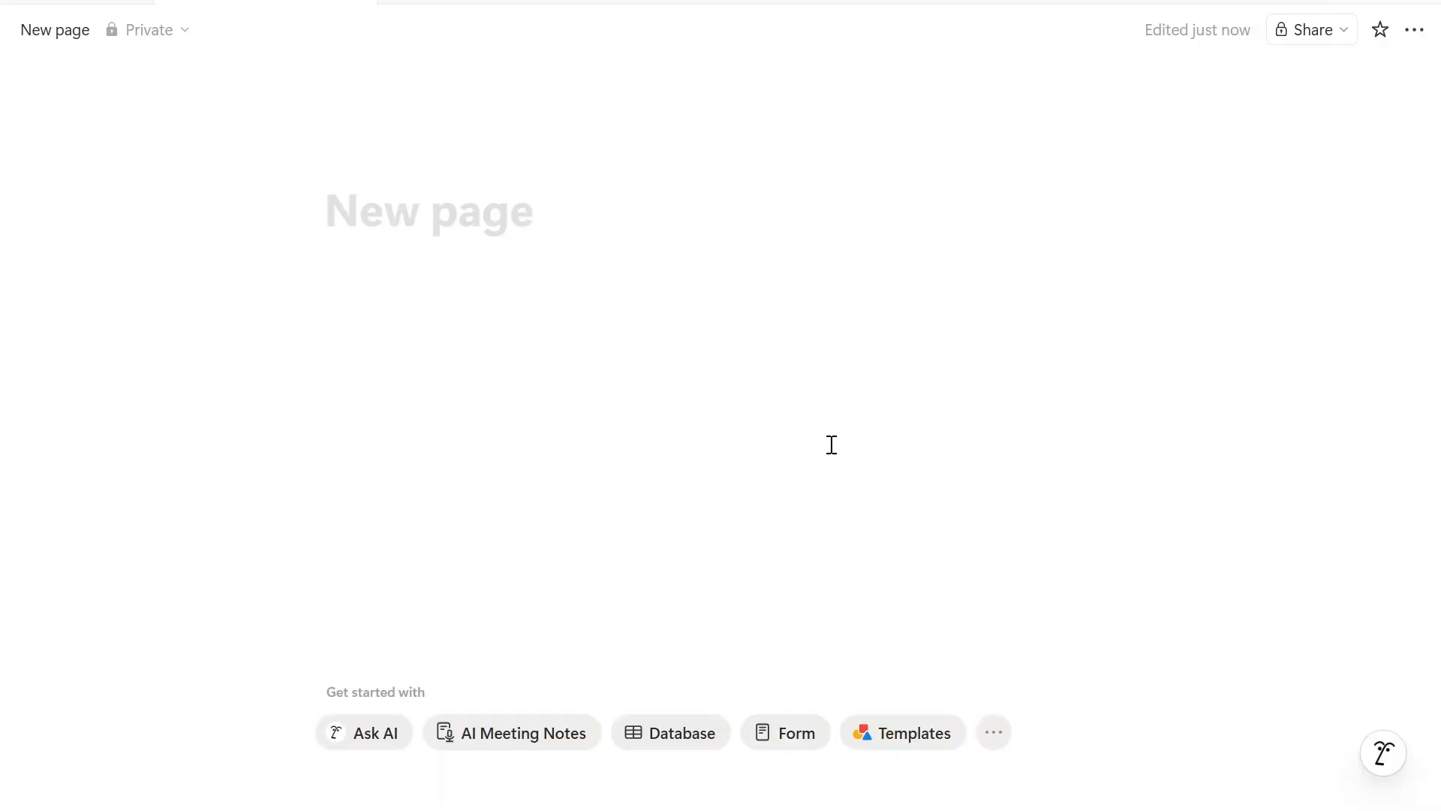
Set the new page's font style to Serif and enable Small text and Full width.
click(1414, 33)
click(1276, 159)
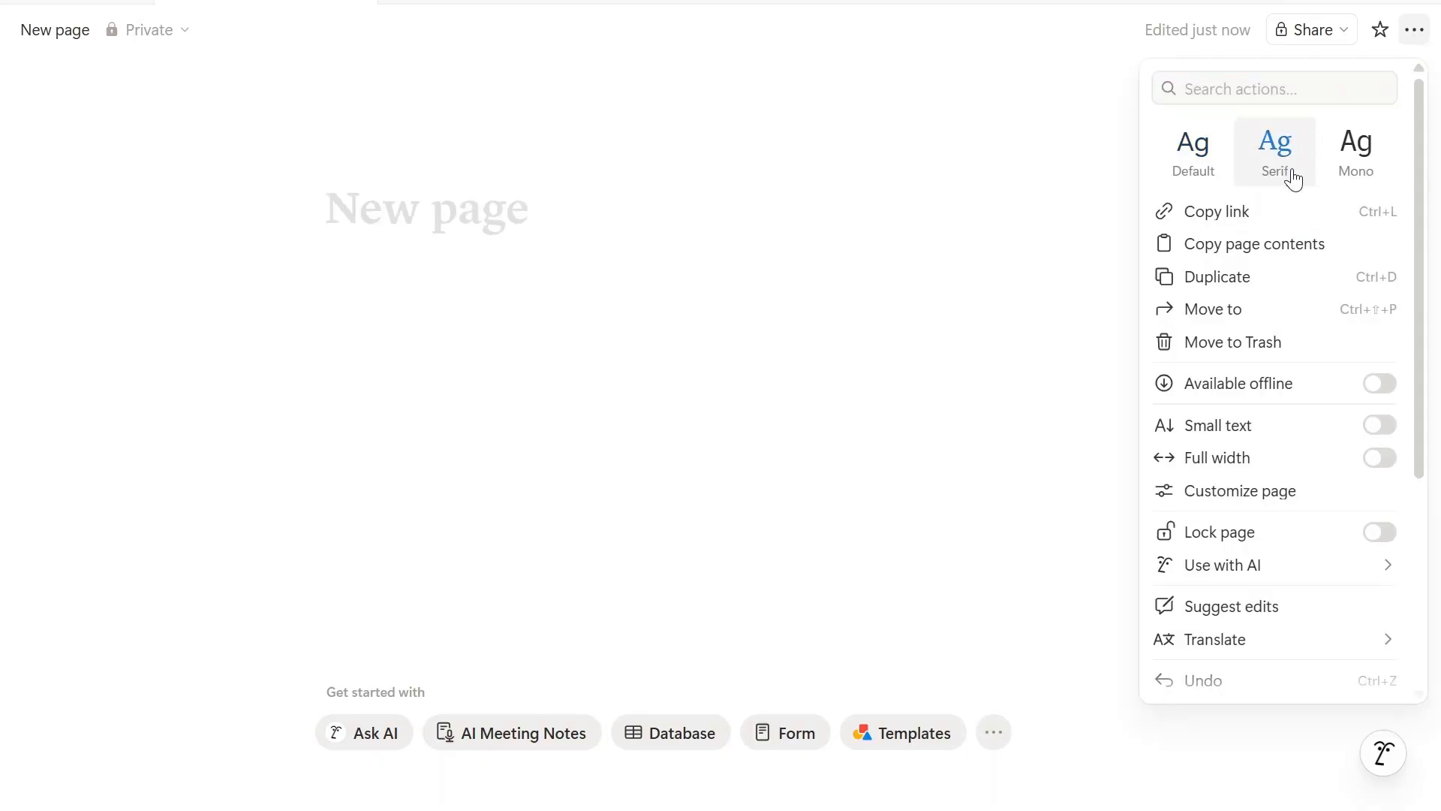
click(1387, 436)
click(1387, 460)
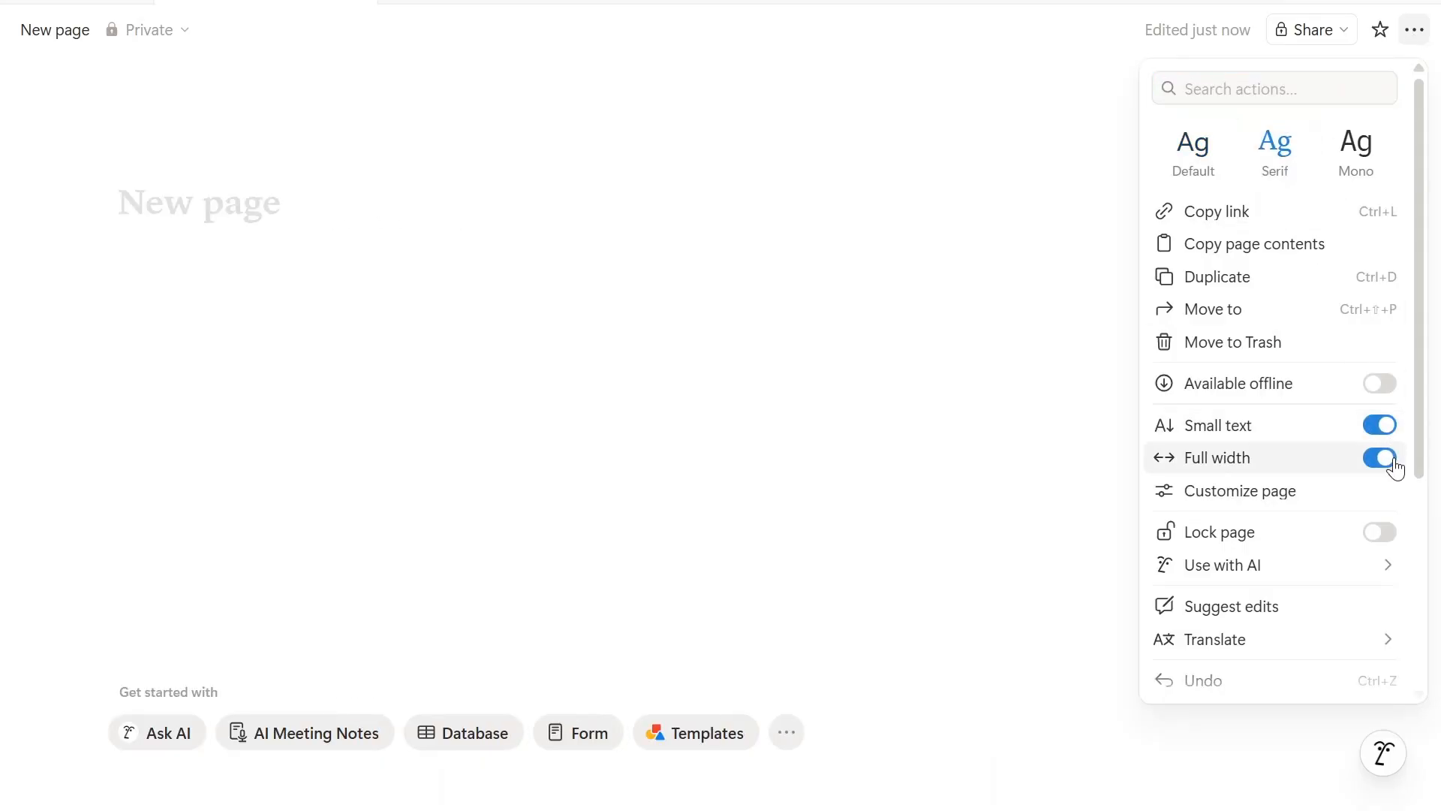
Title the new page "Productivity Planner" and start an empty line below the title.
click(217, 207)
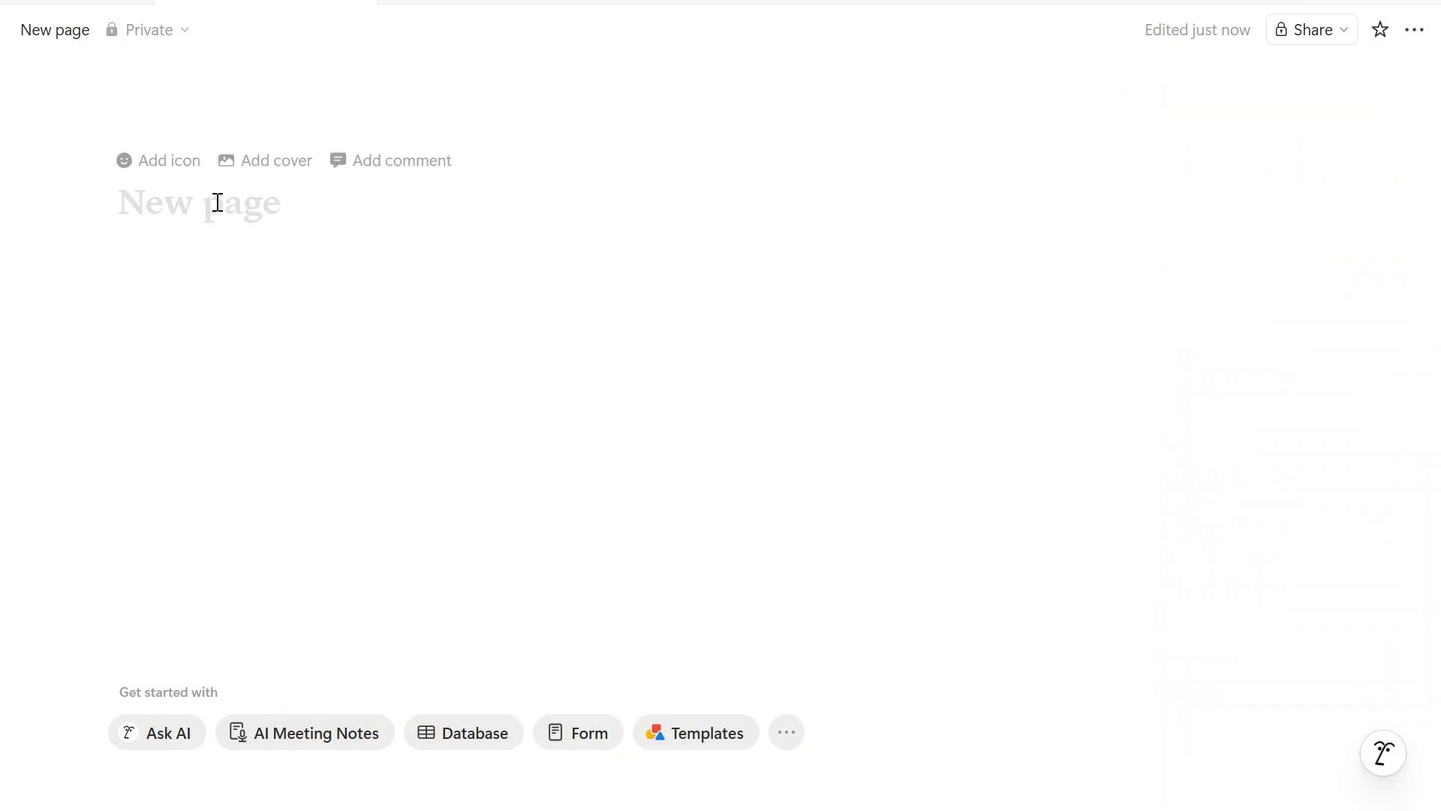
text(Pro)
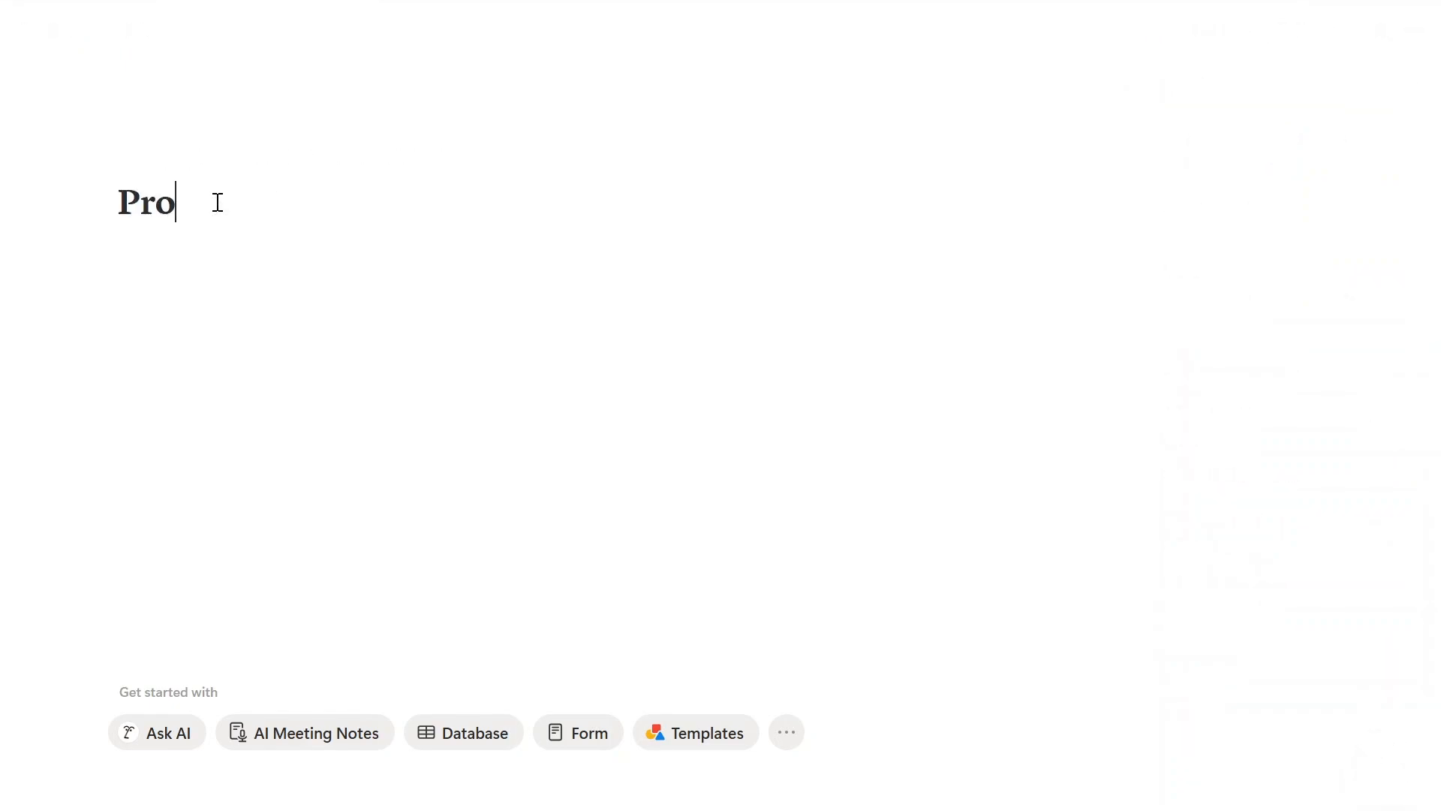
text(ductivity Pla)
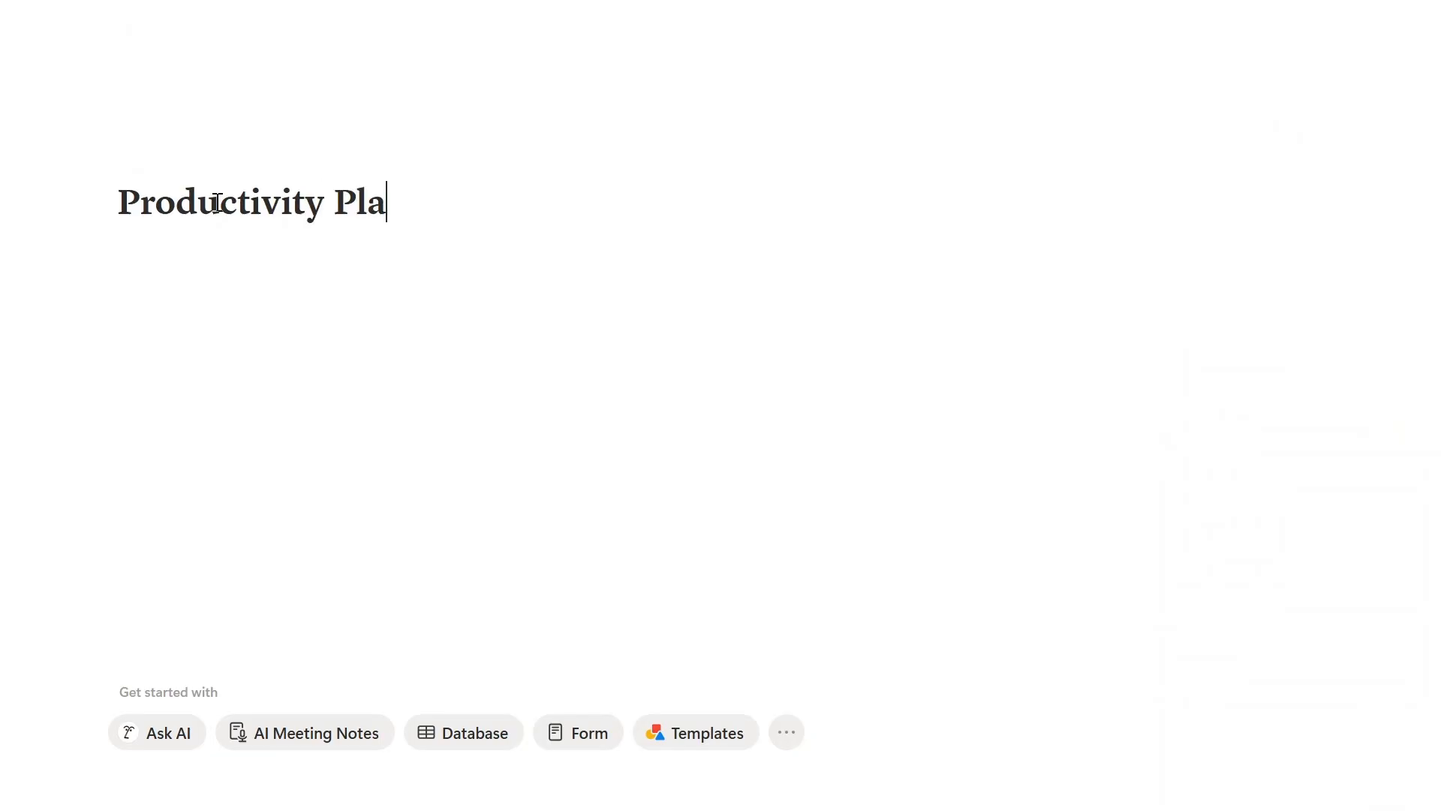
text(nner)
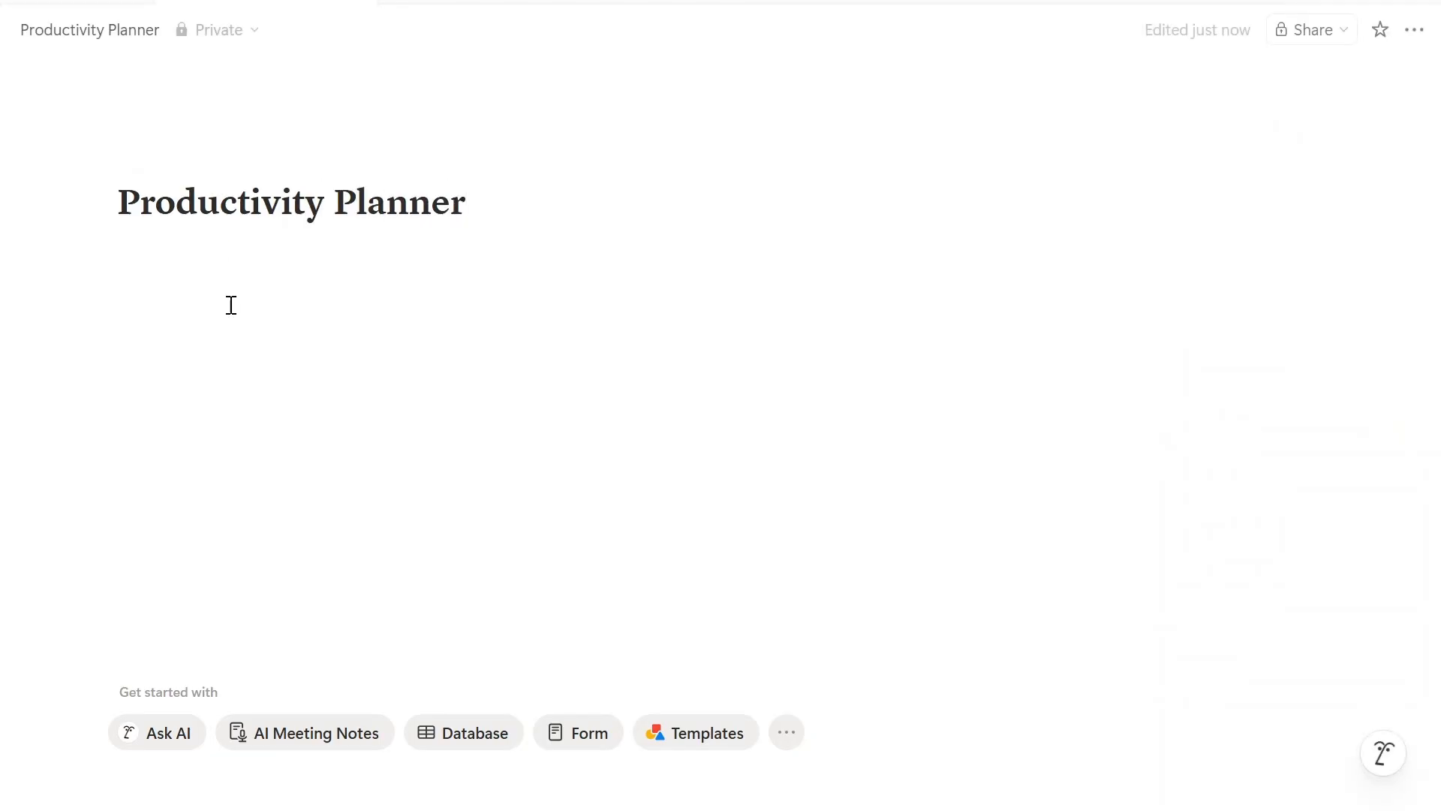
key(Return)
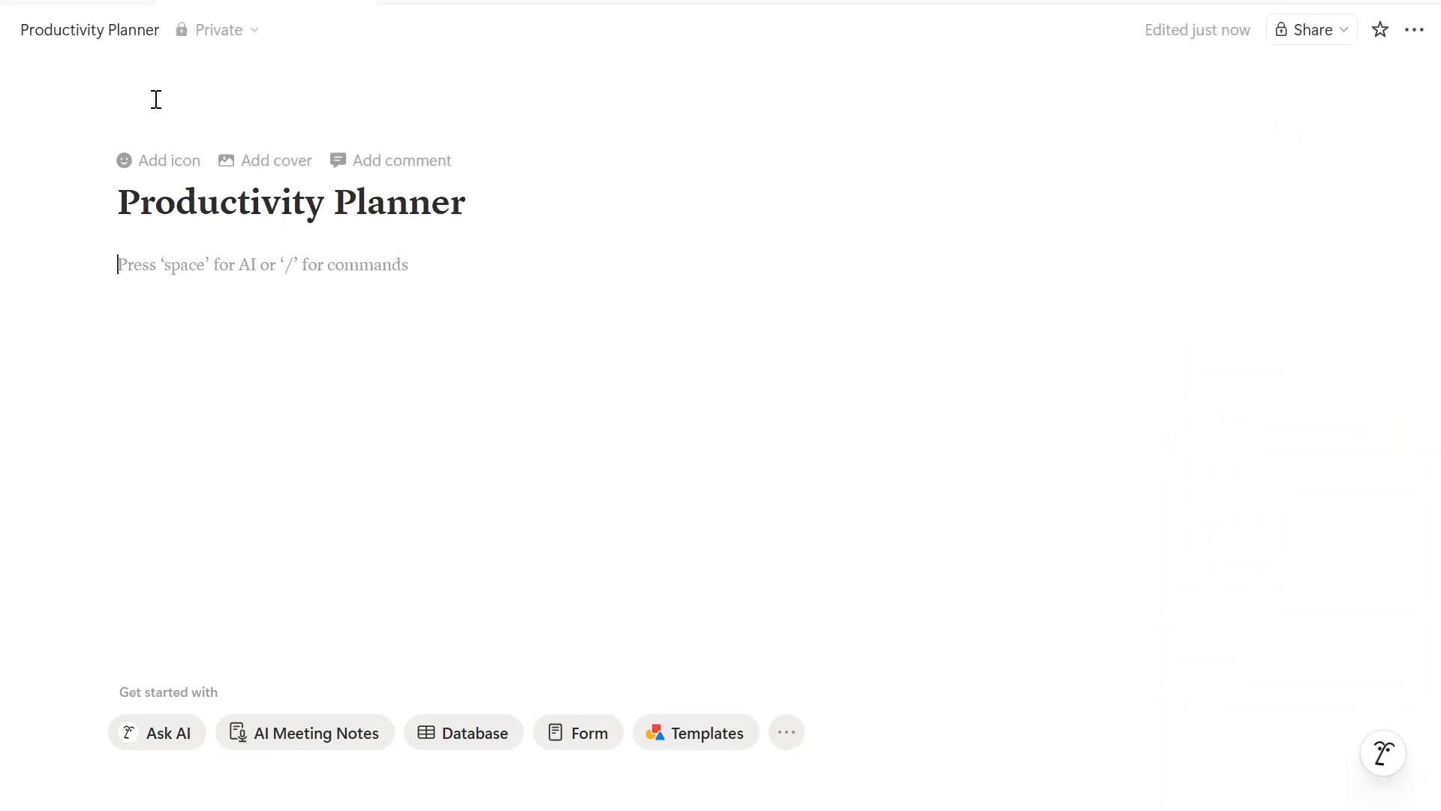
Give the page a green circular-arrows icon from the recently used icons.
click(163, 165)
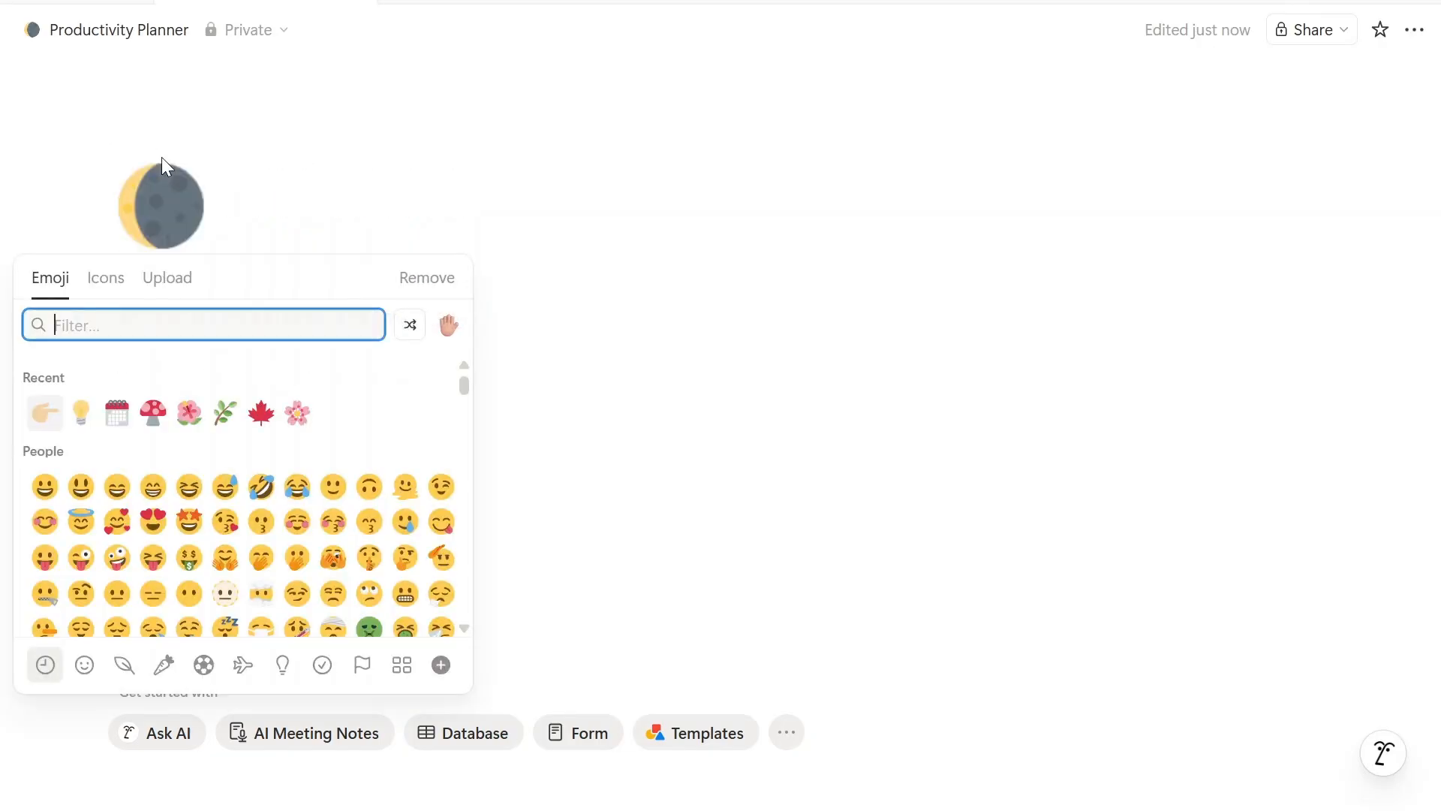
click(98, 279)
mouse_move(52, 415)
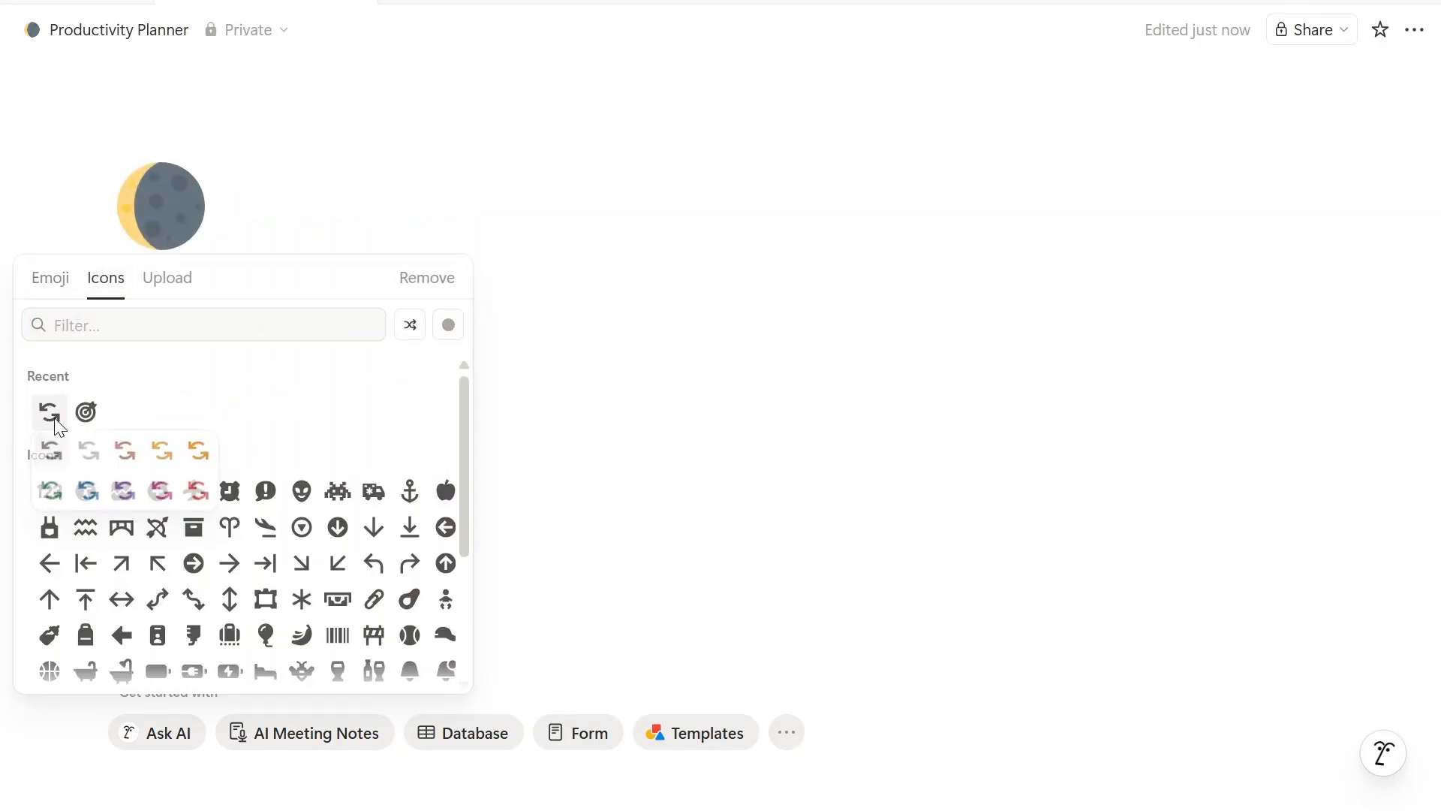
click(52, 492)
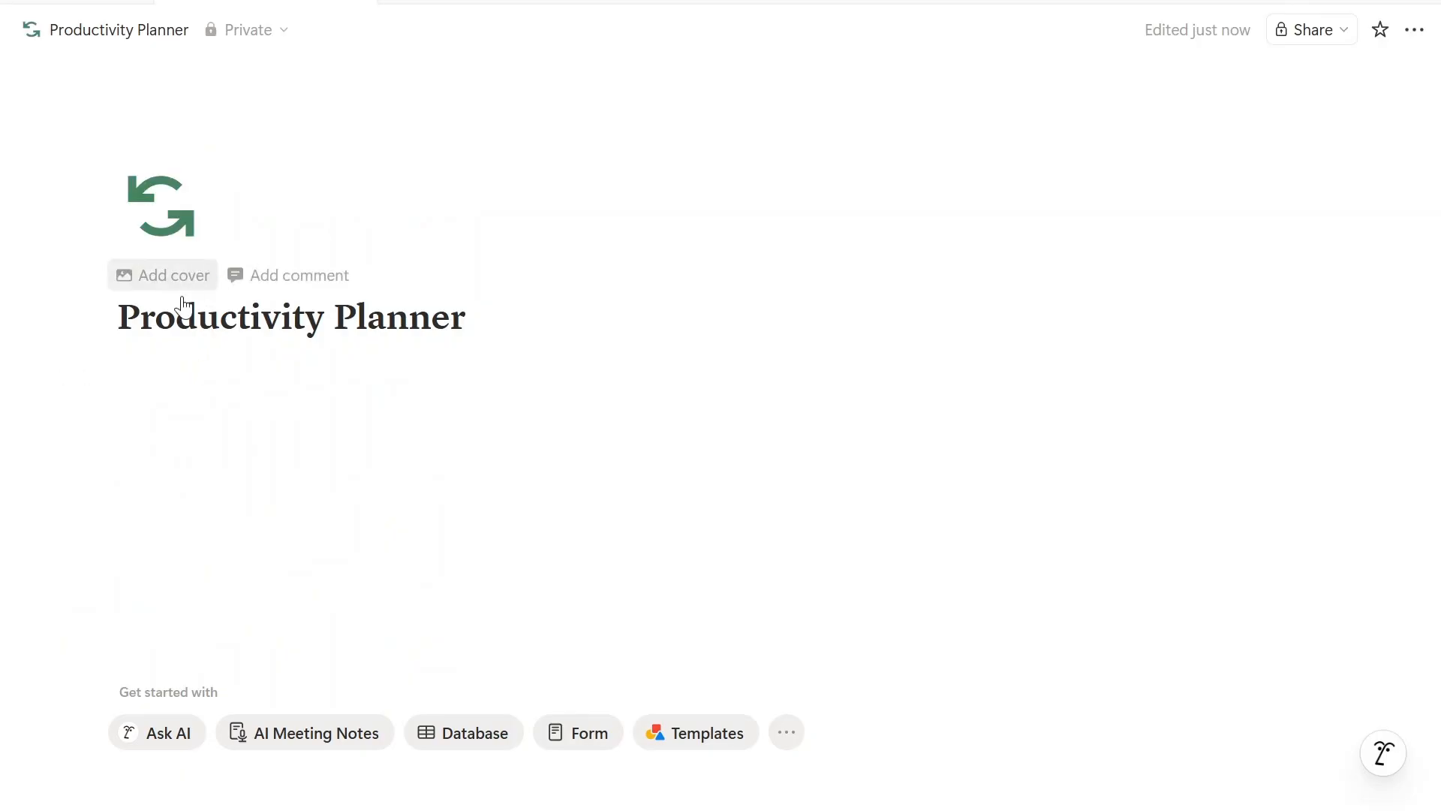
Add a page cover using an Unsplash "plant" image of a green leafy branch on a white background.
click(182, 281)
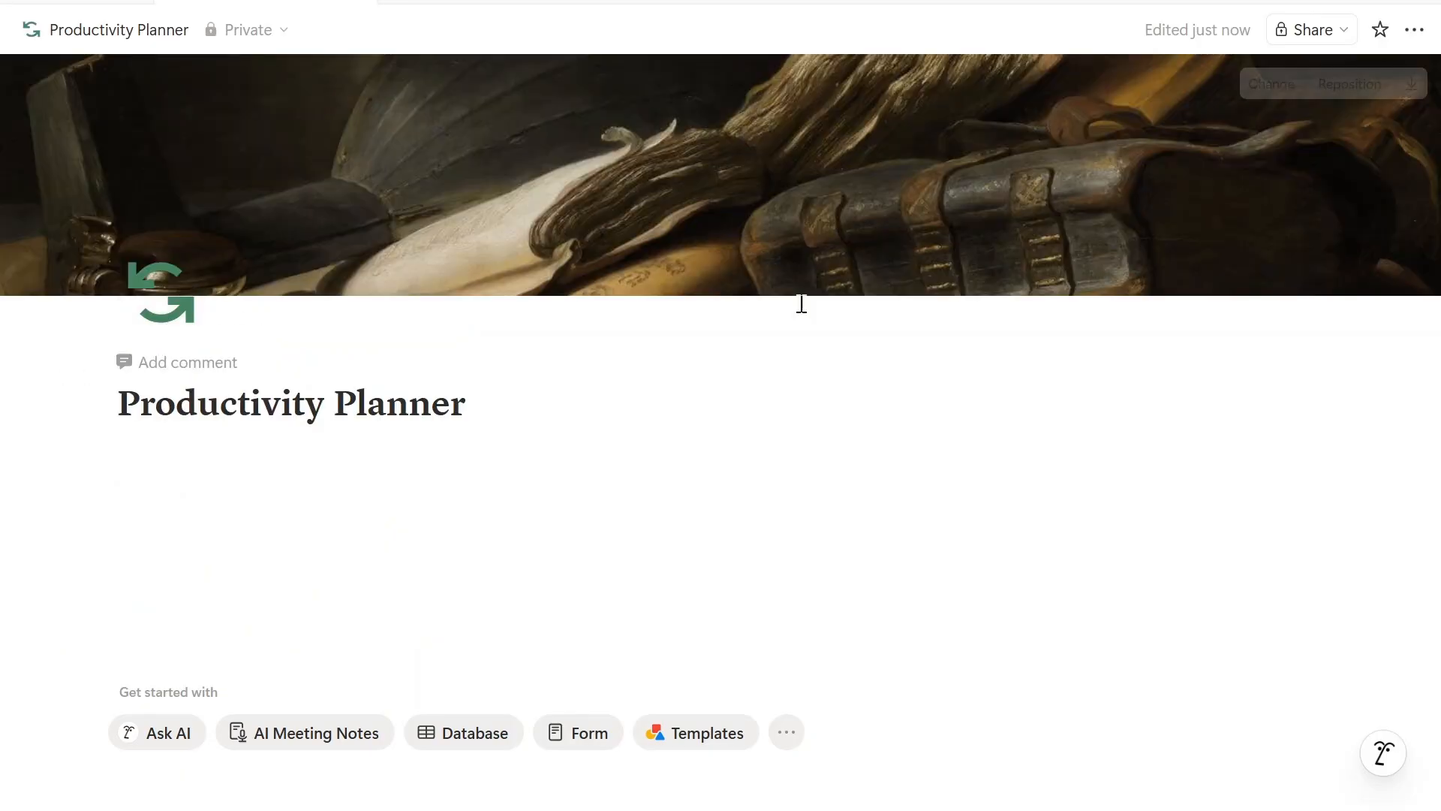
click(1268, 84)
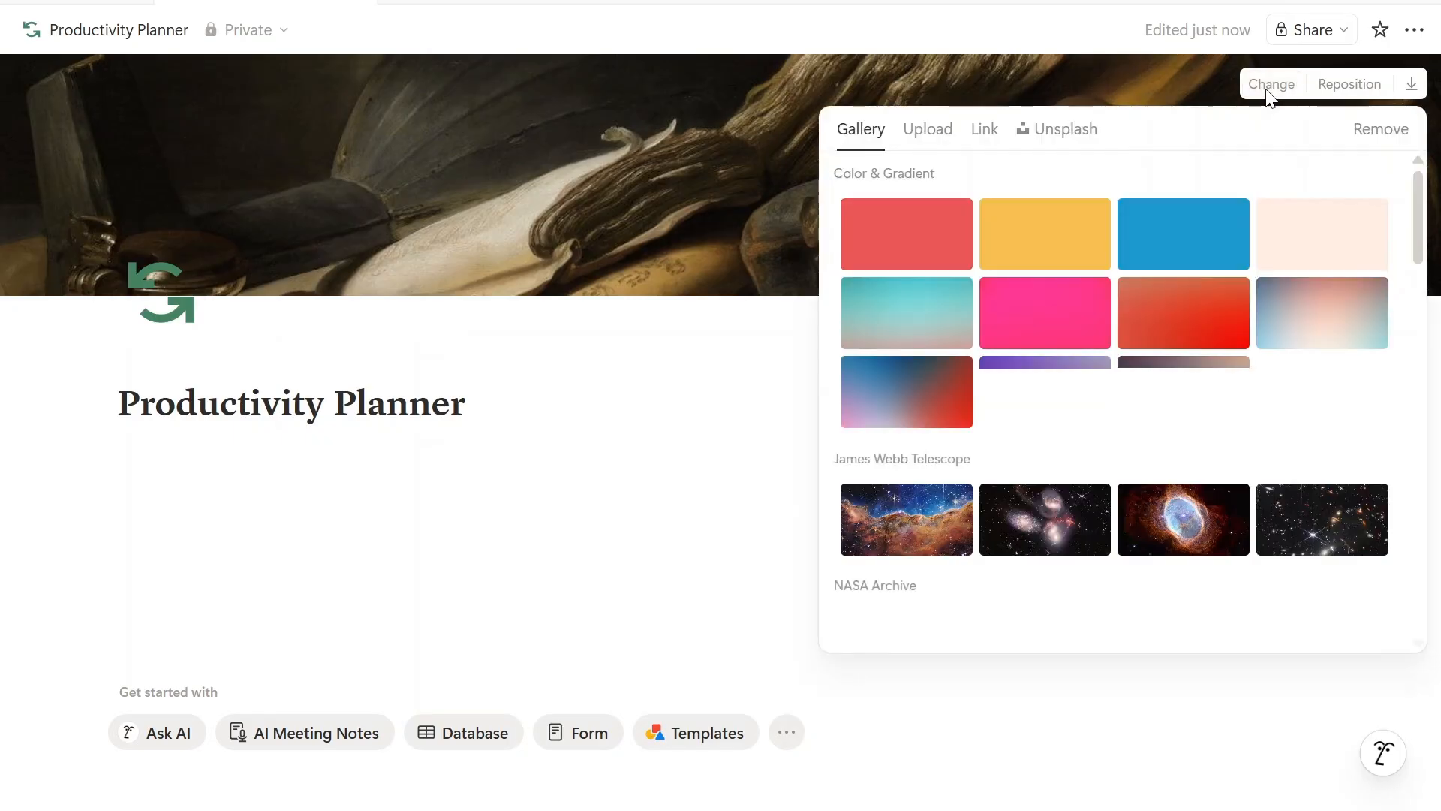
click(1059, 129)
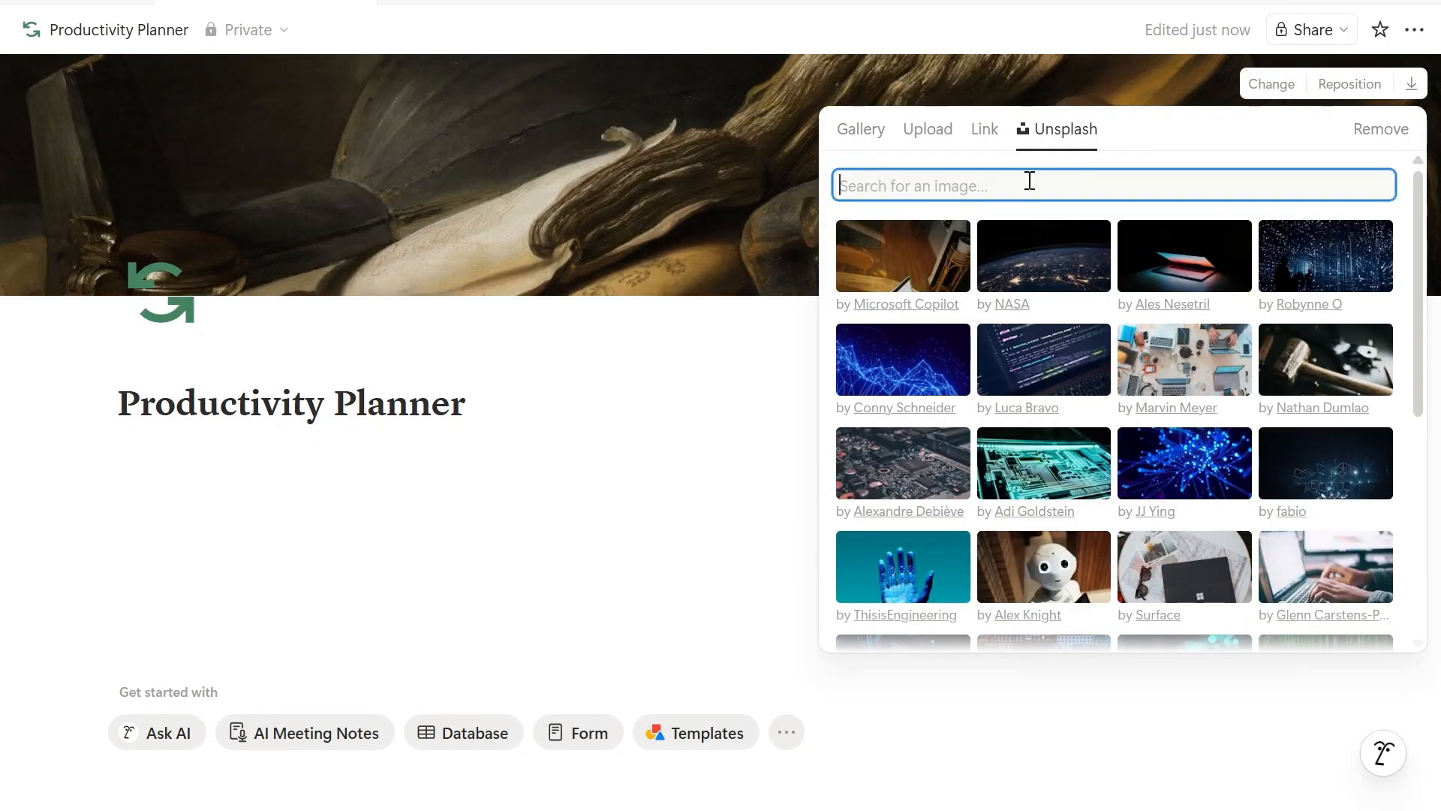
text(plant)
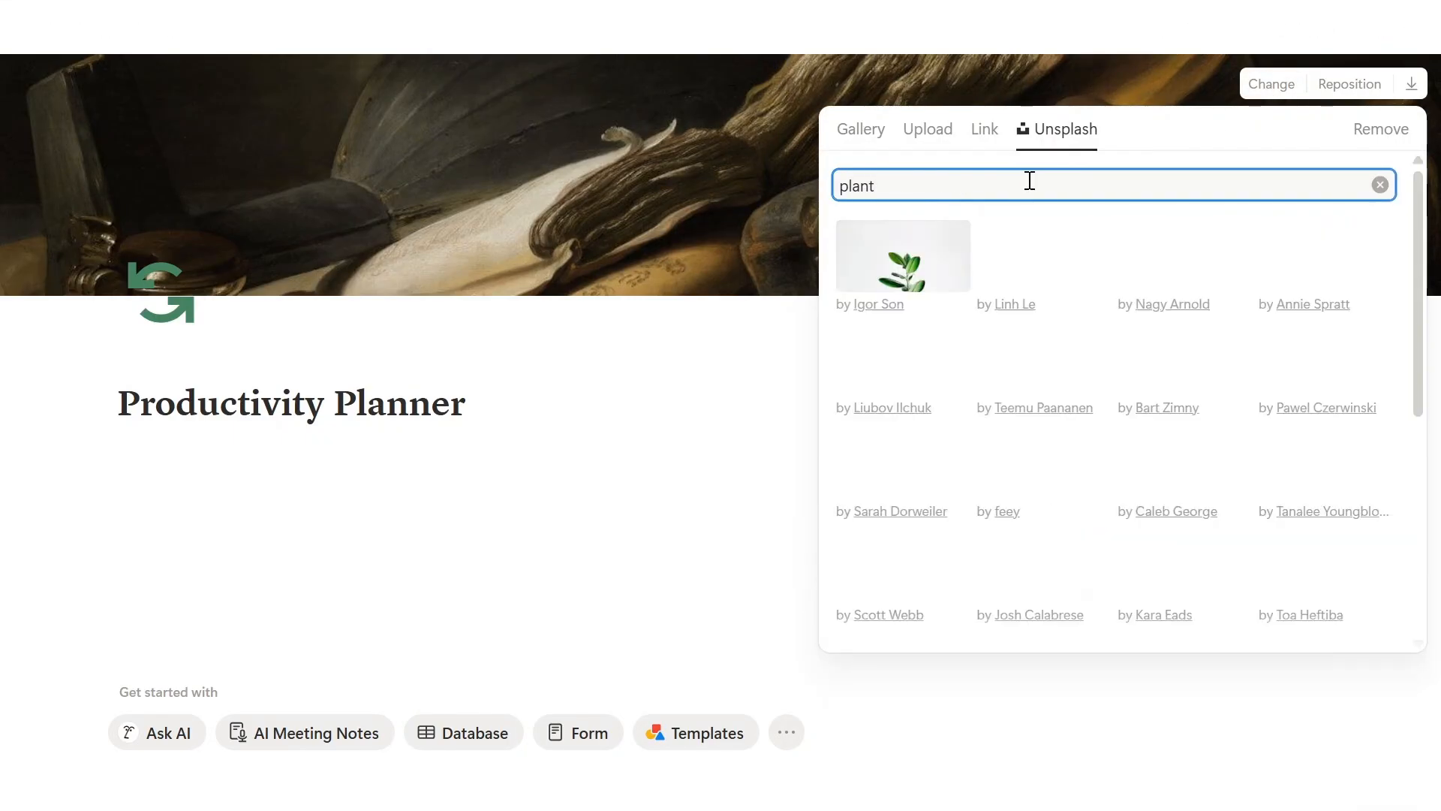
click(1333, 382)
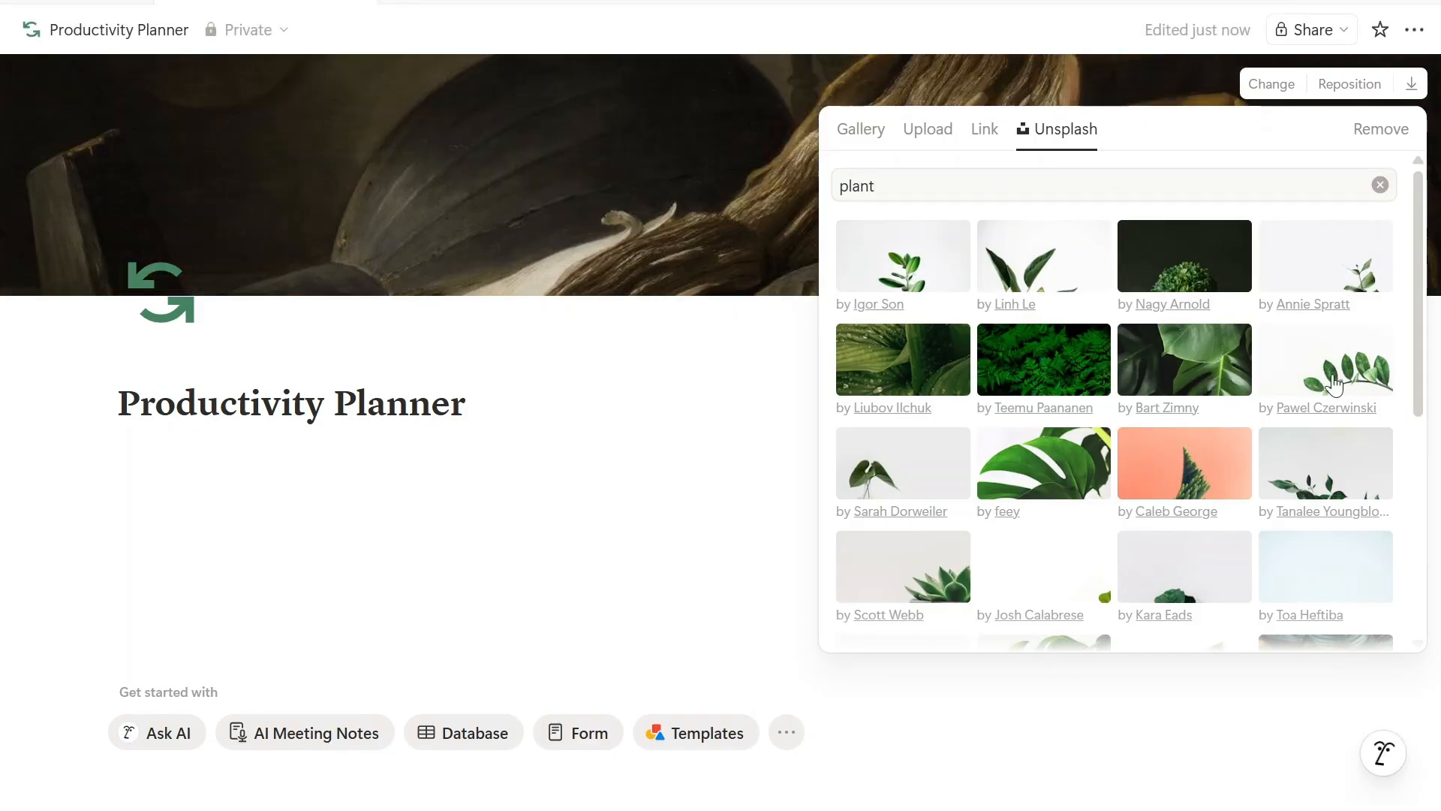
click(709, 364)
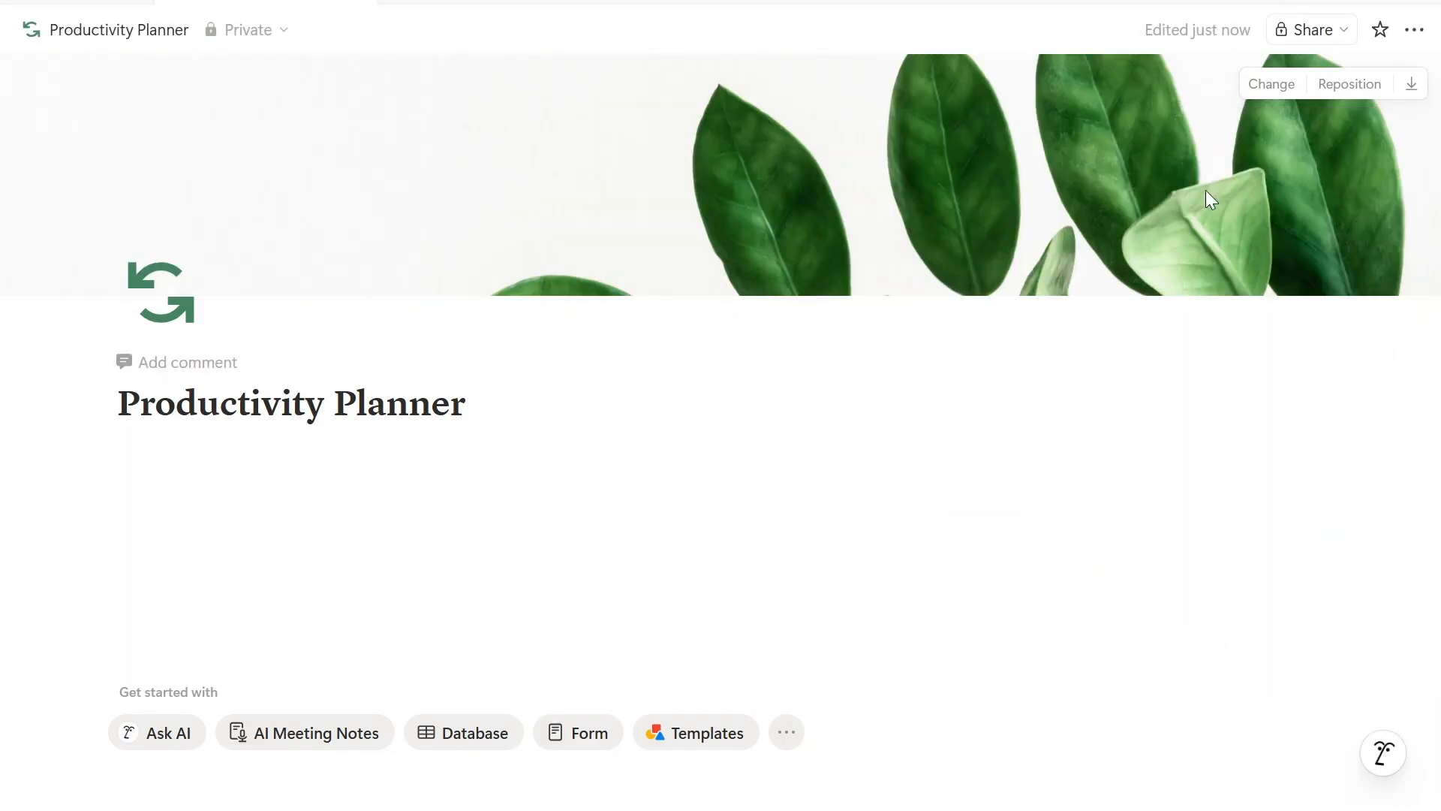
Reposition the cover image upward so the plant's curved stem shows within the banner.
click(1345, 90)
drag(1067, 239, 1038, 178)
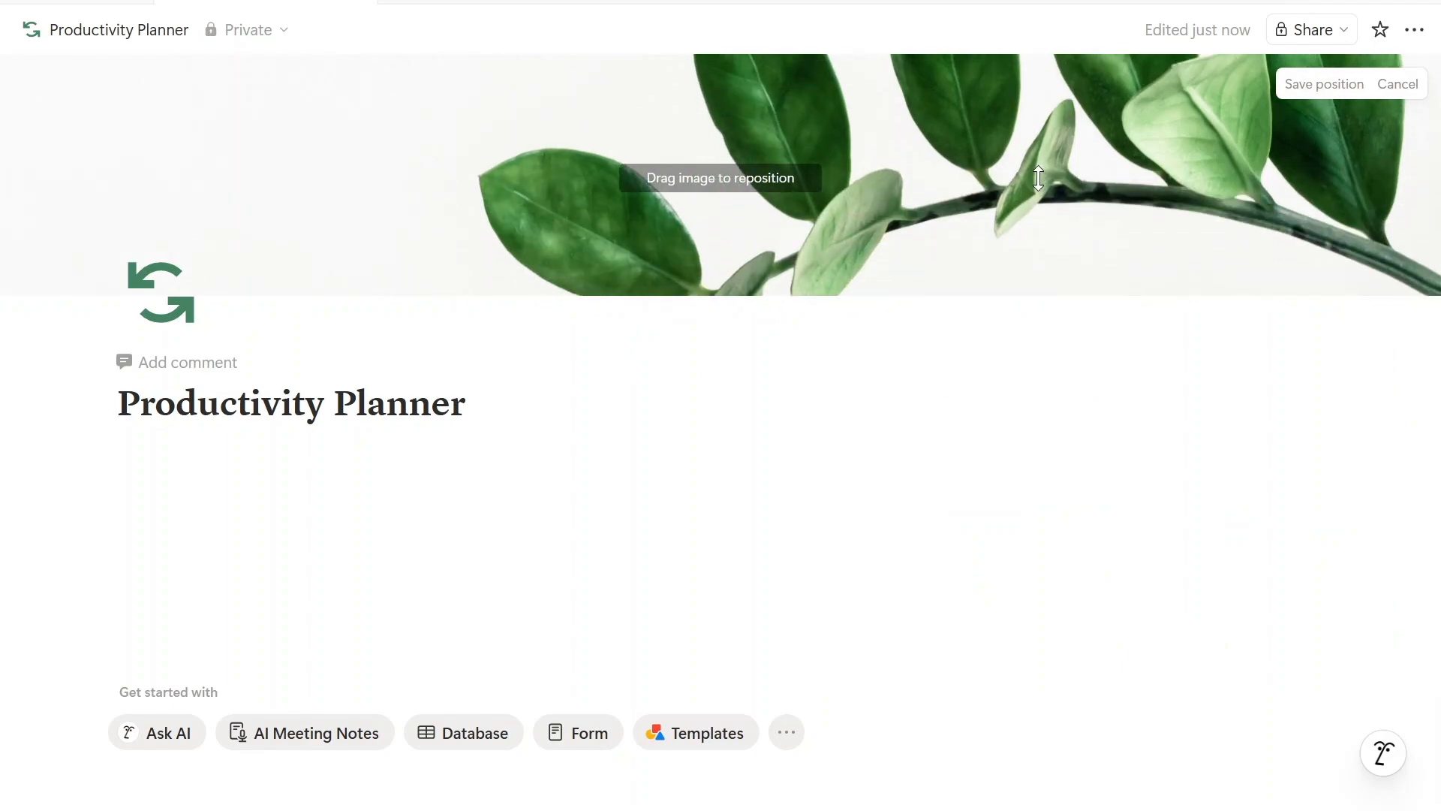
click(1006, 348)
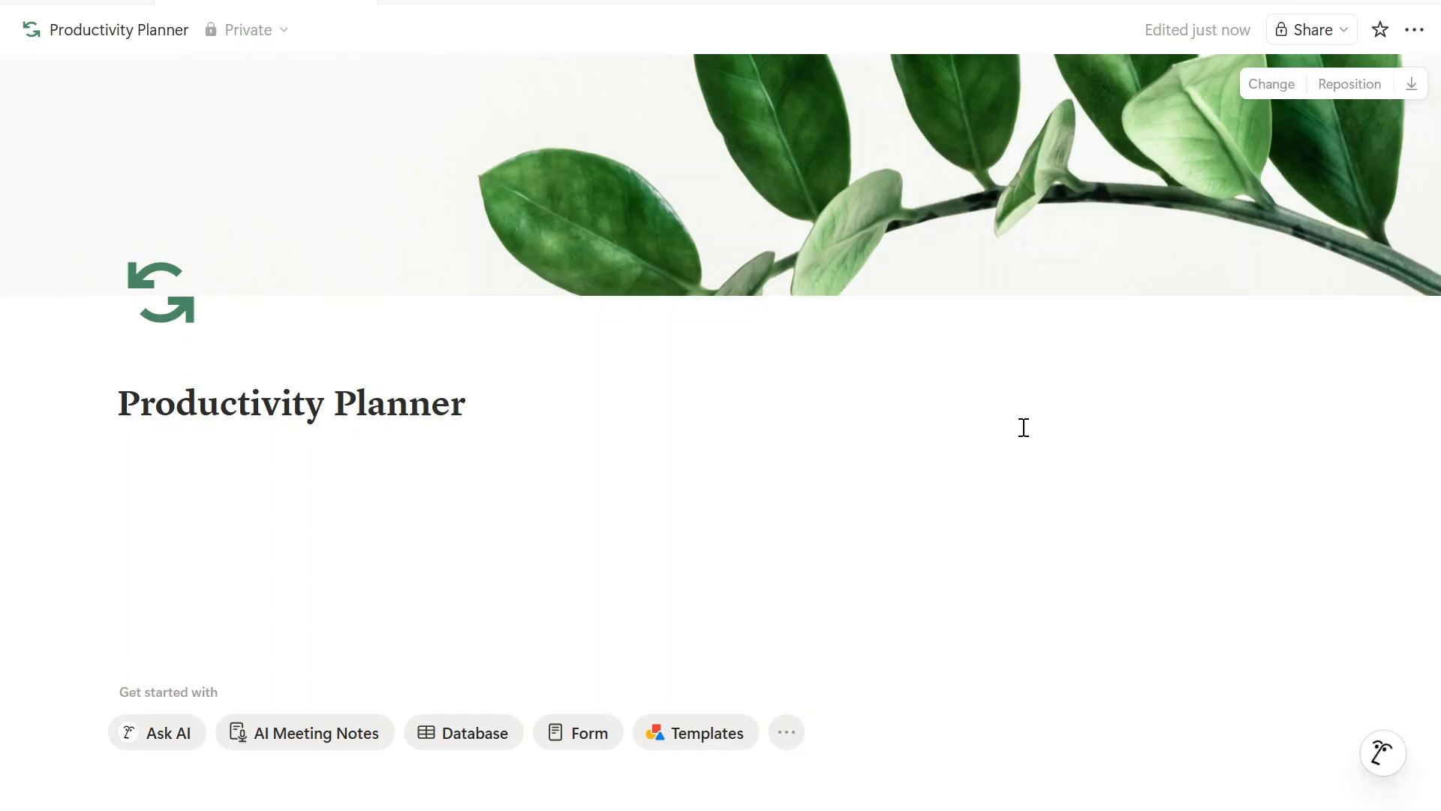
Insert a quote block under the title reading "Success is the sum of small efforts, repeated day-in and day-out!!" without an extra blank line.
click(264, 452)
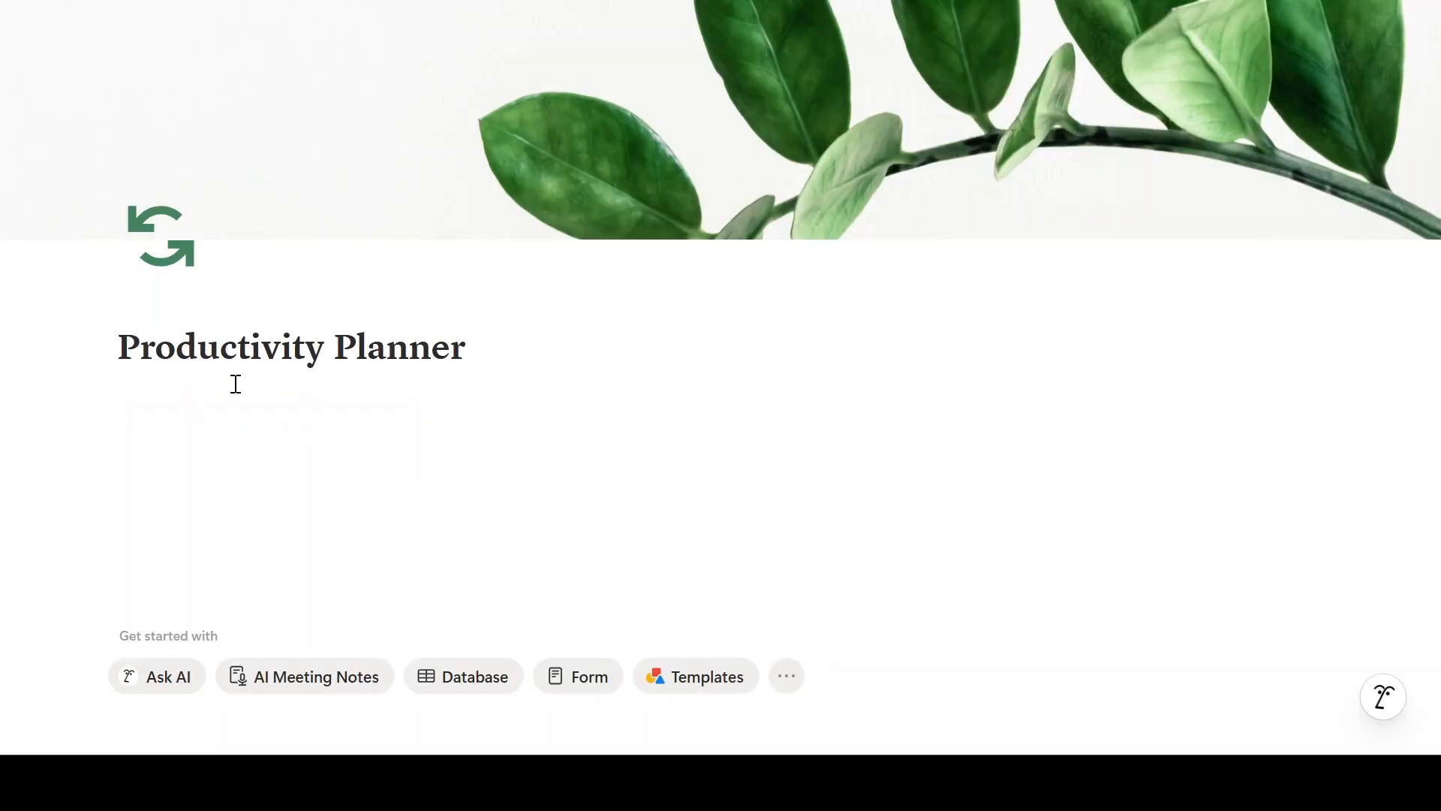
text(/quo)
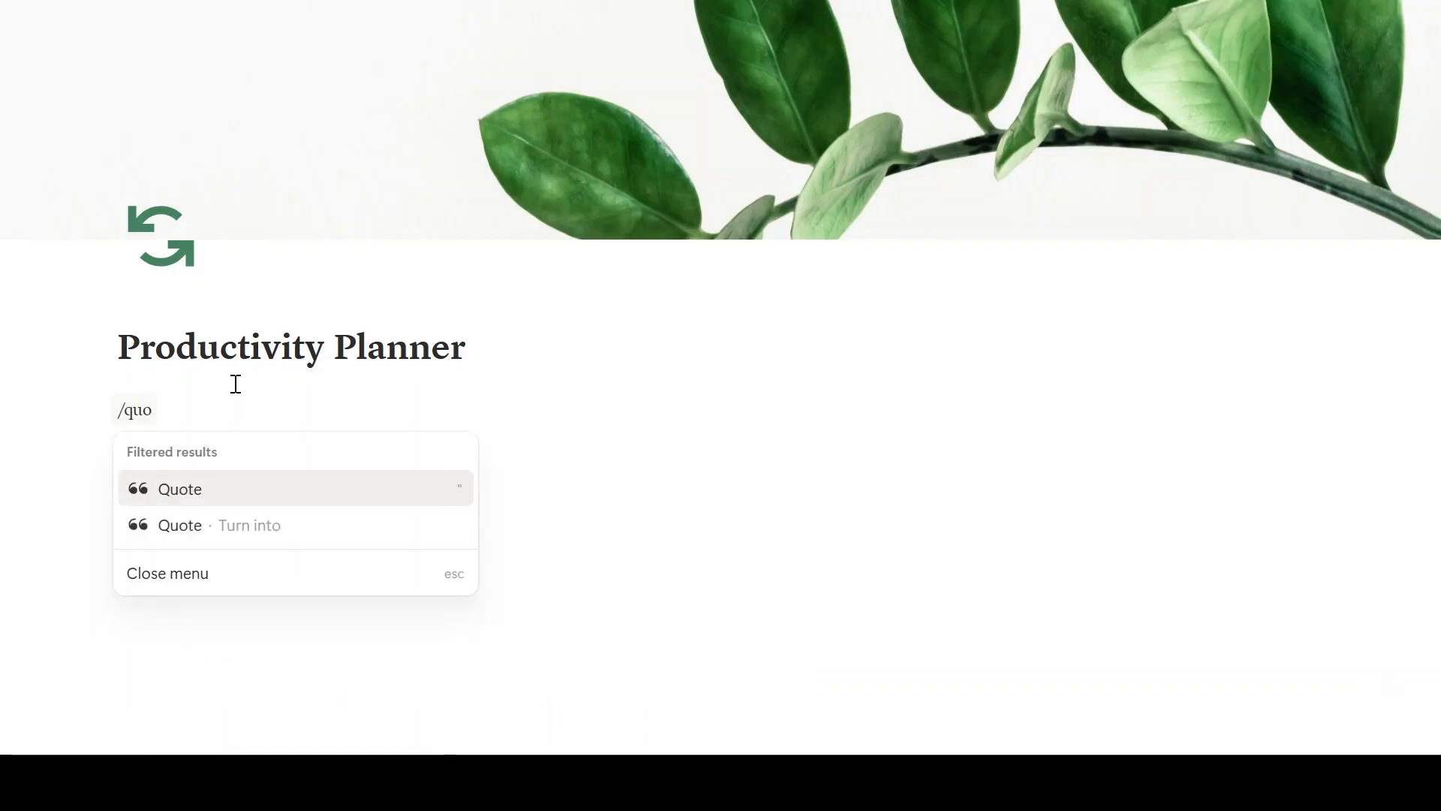
click(184, 490)
text(Success is the sum of small efforts, repeated day-in and day-out!!)
key(shift+Return)
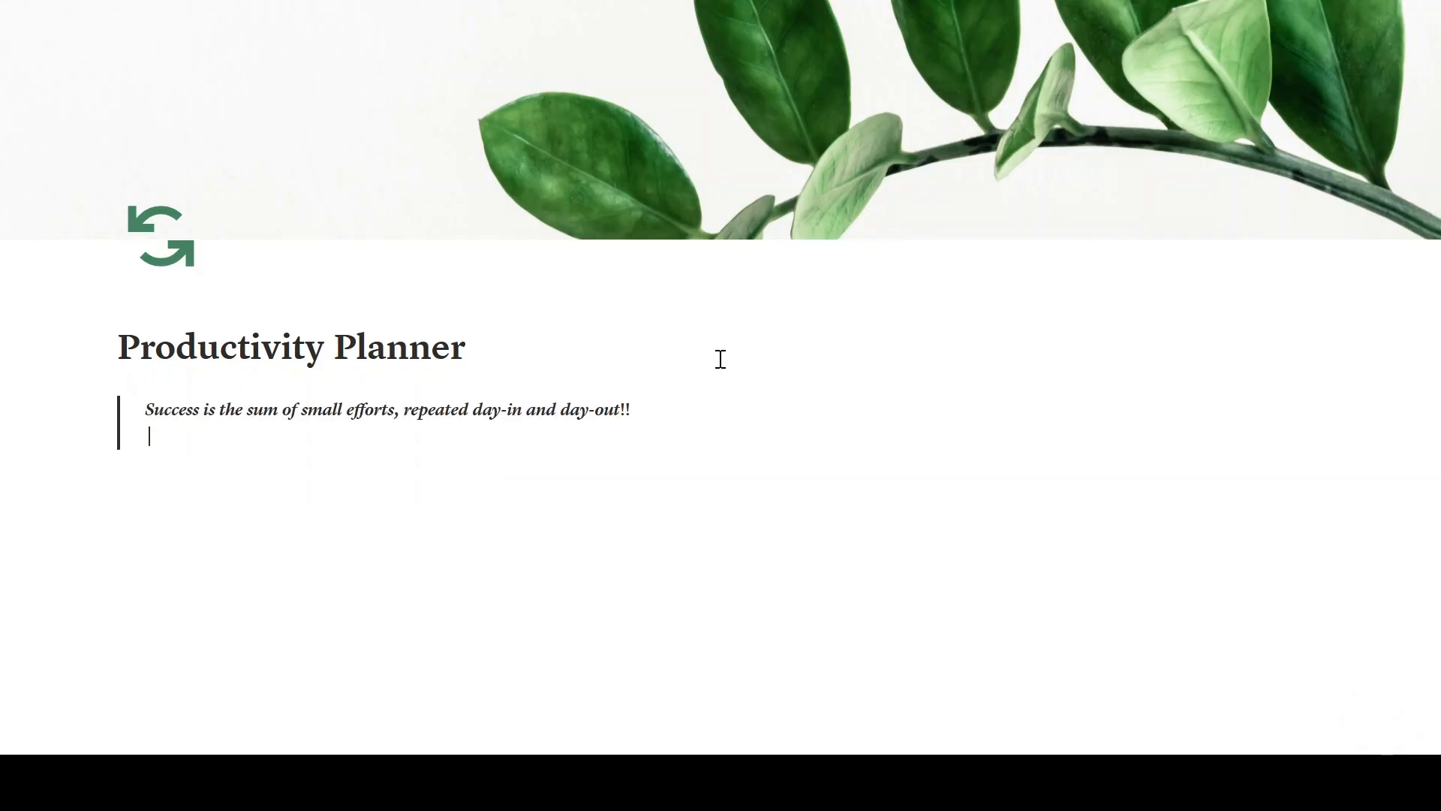
click(690, 409)
key(Delete)
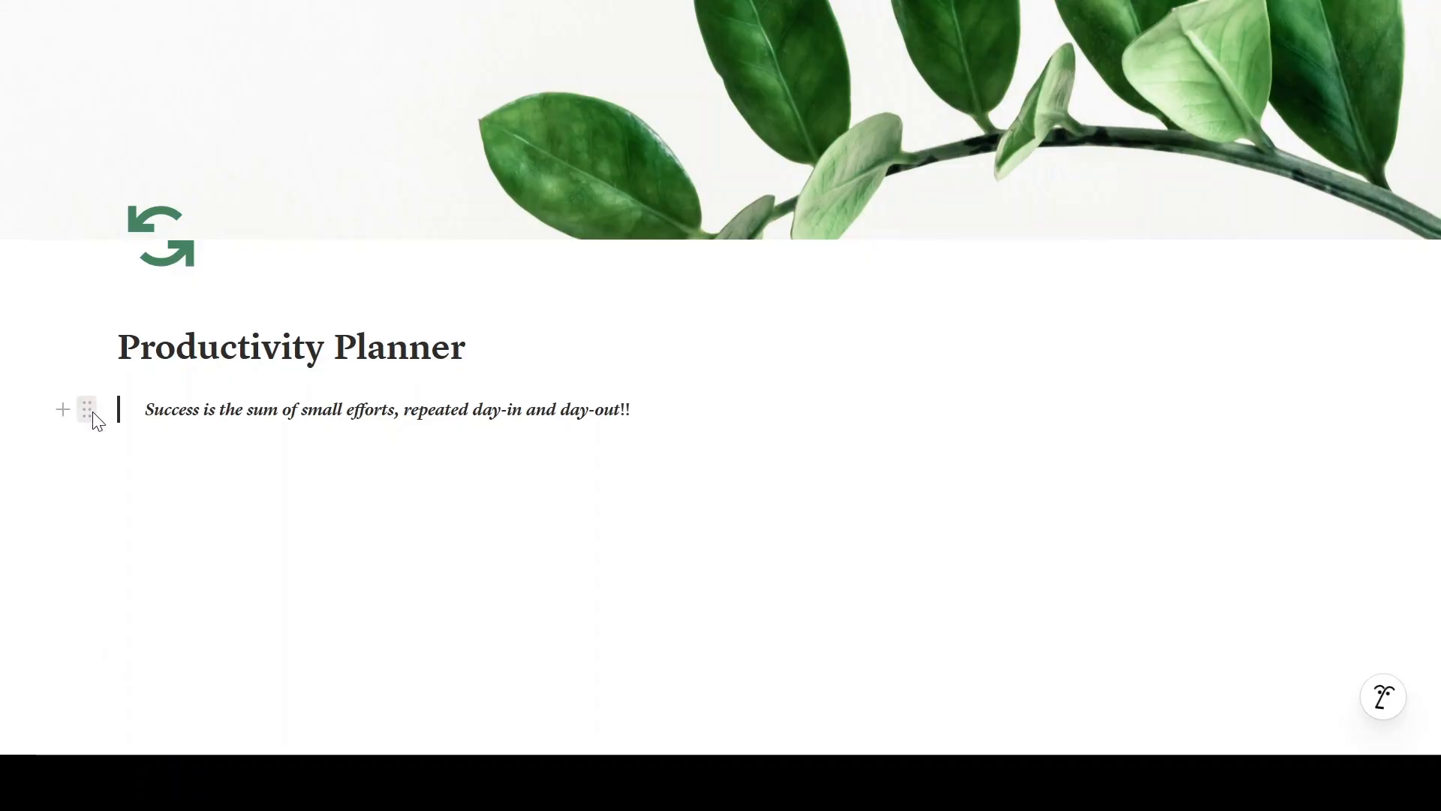
Apply a green background color to the quote block.
click(93, 413)
mouse_move(131, 296)
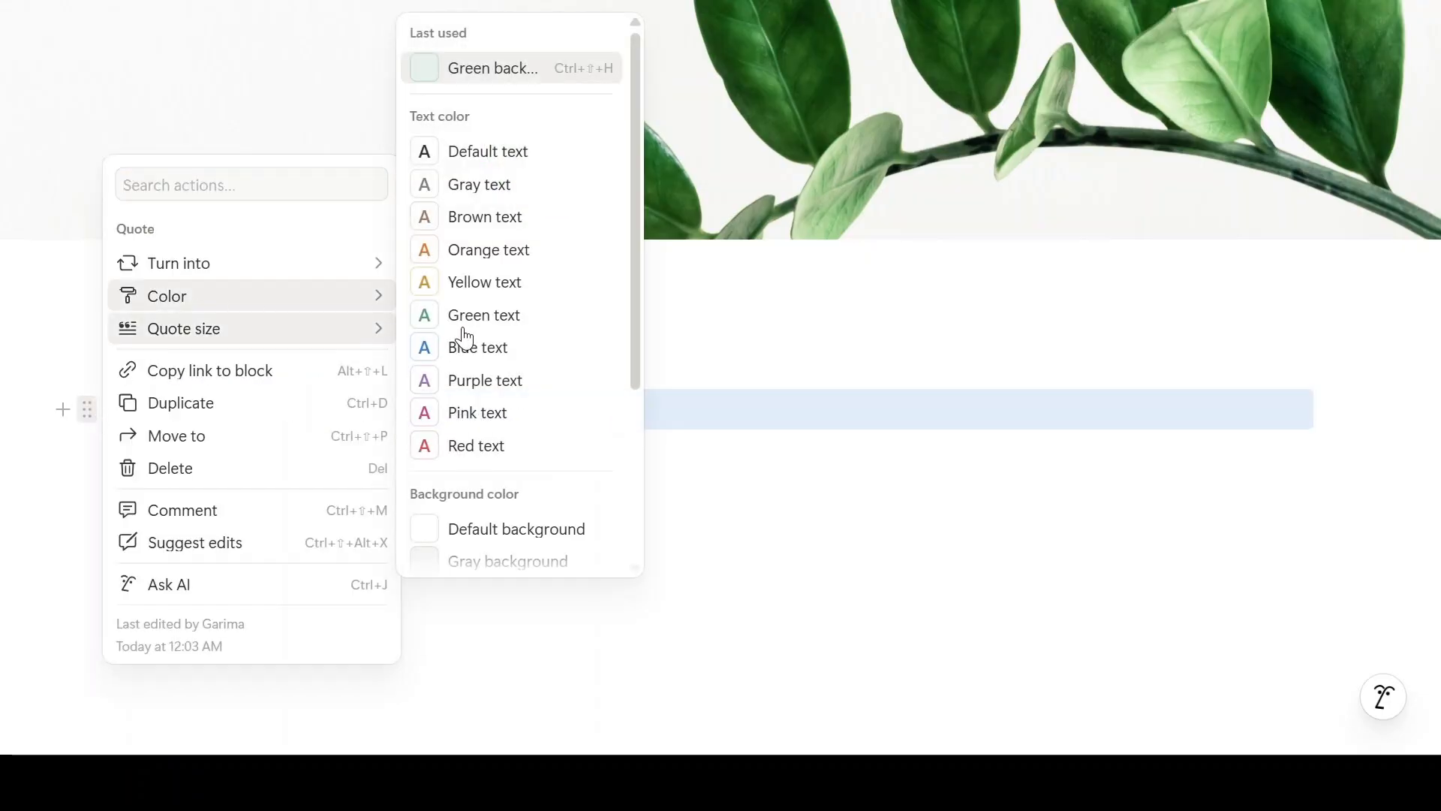
scroll(518, 450, down, 3)
click(525, 428)
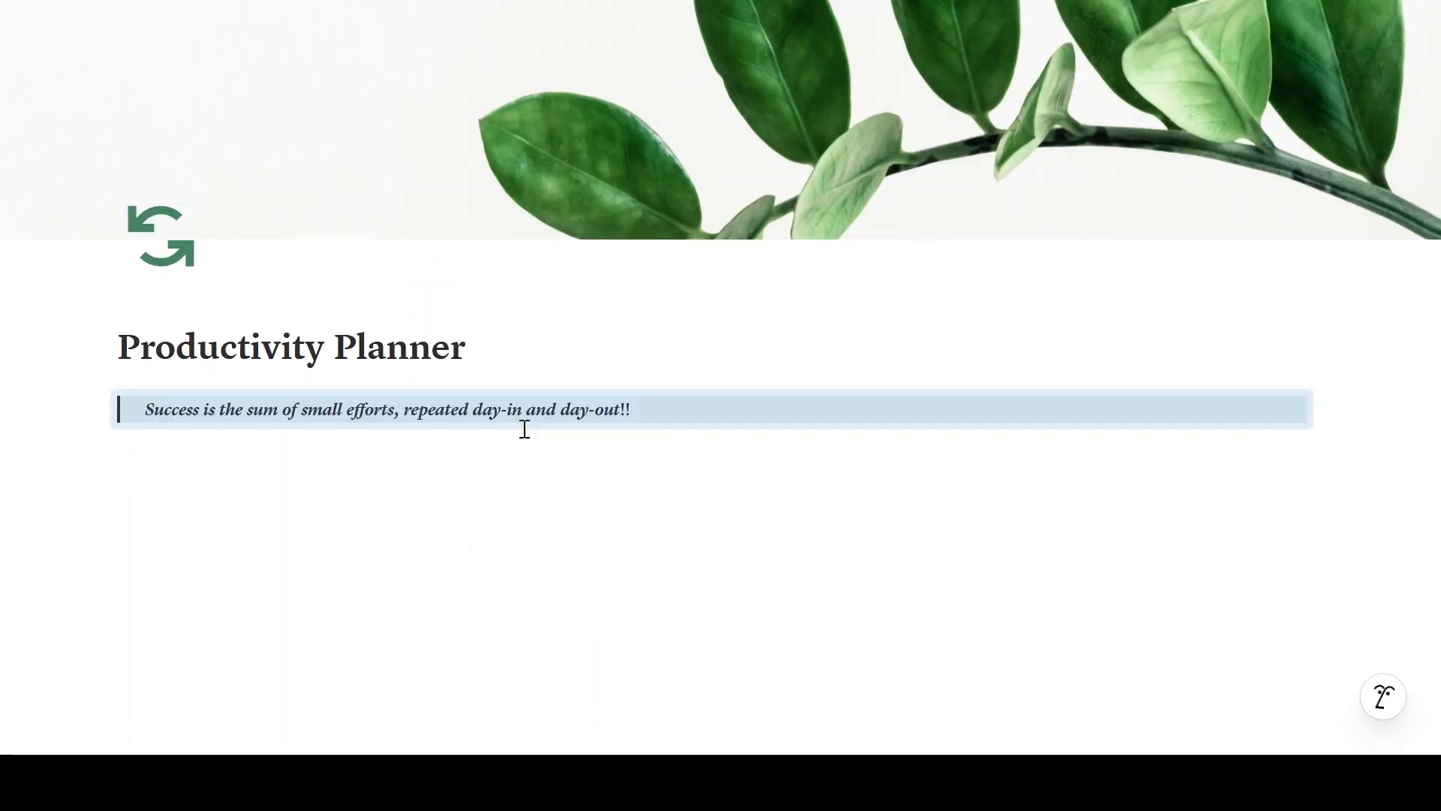
Insert a two-column layout on the empty line below the quote block.
click(465, 491)
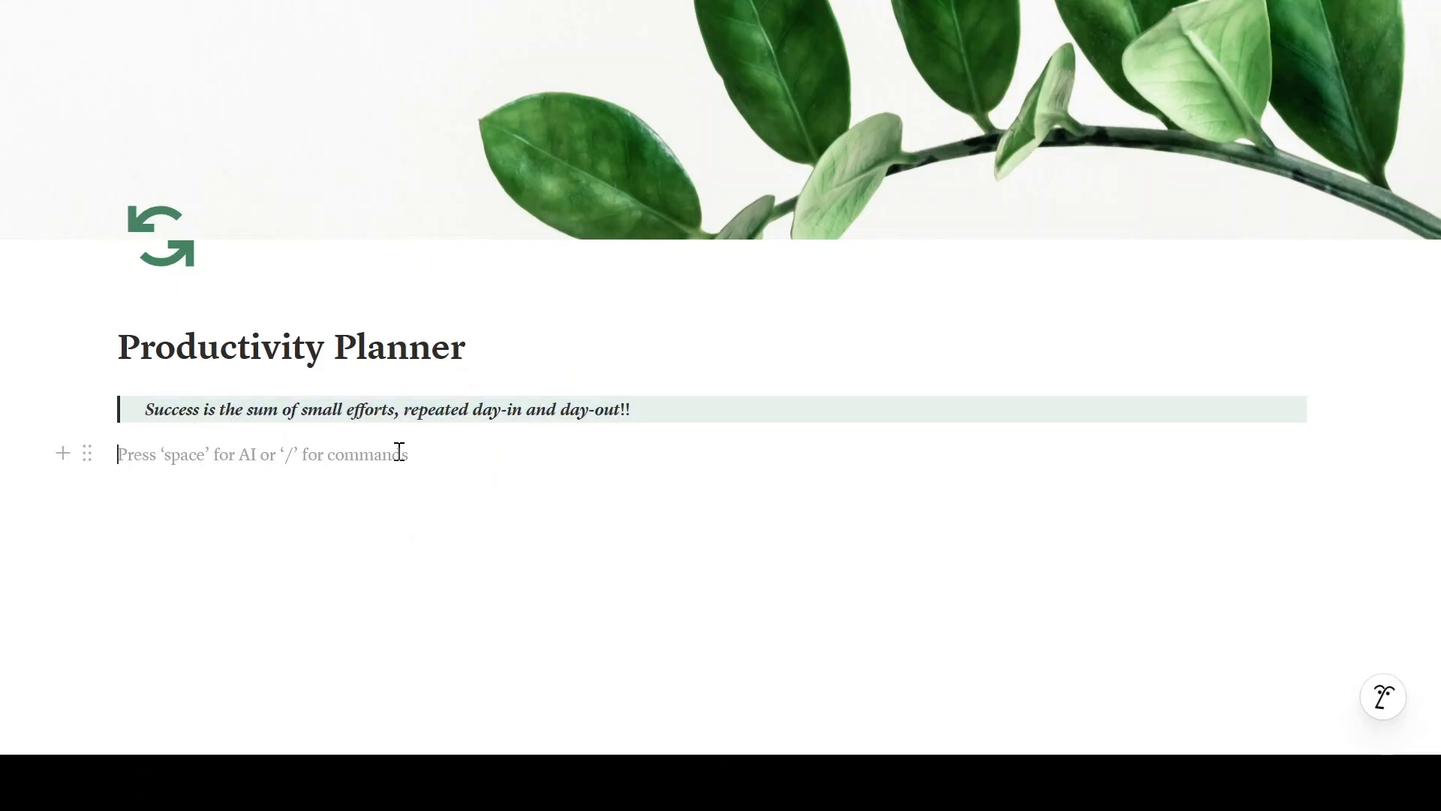
text(/)
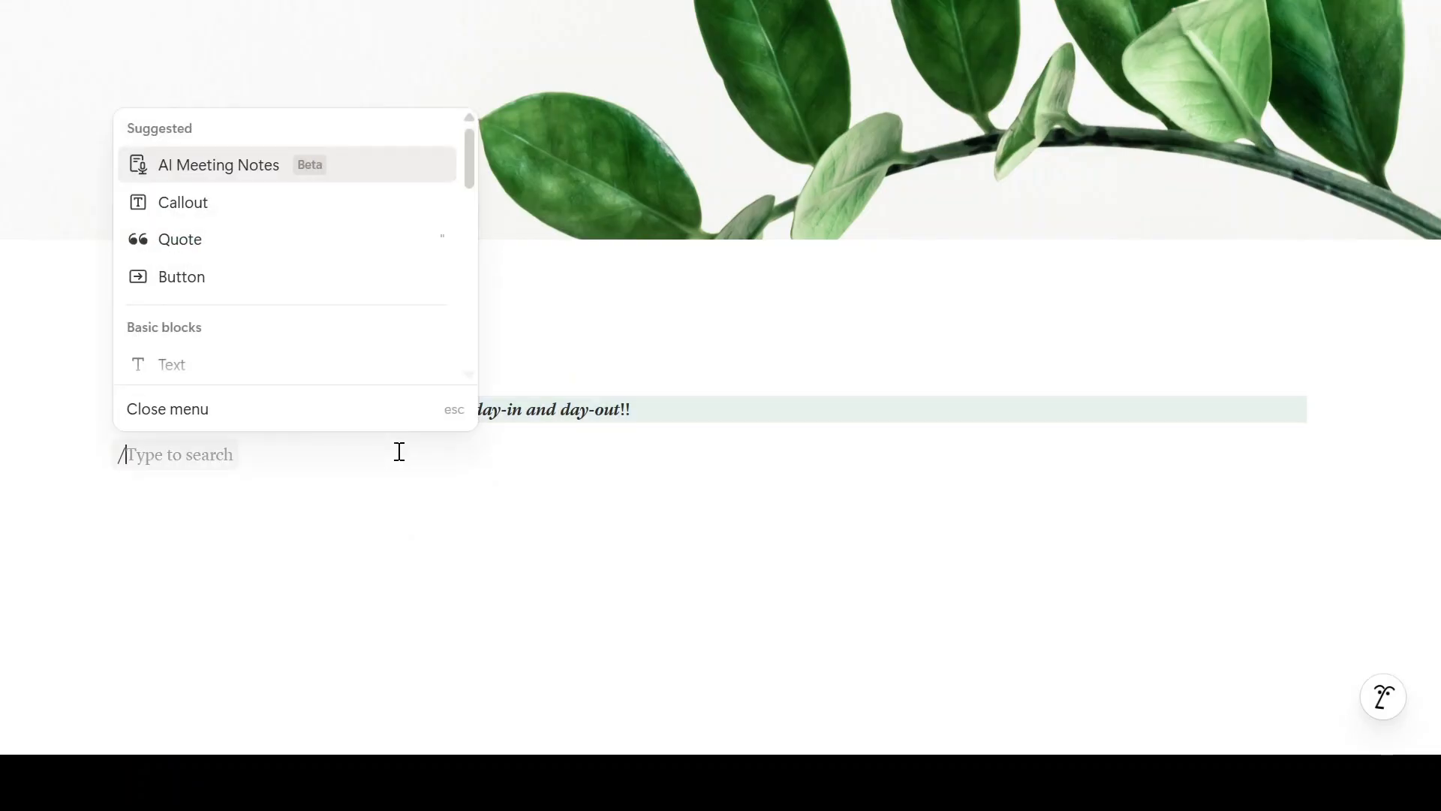
text(2)
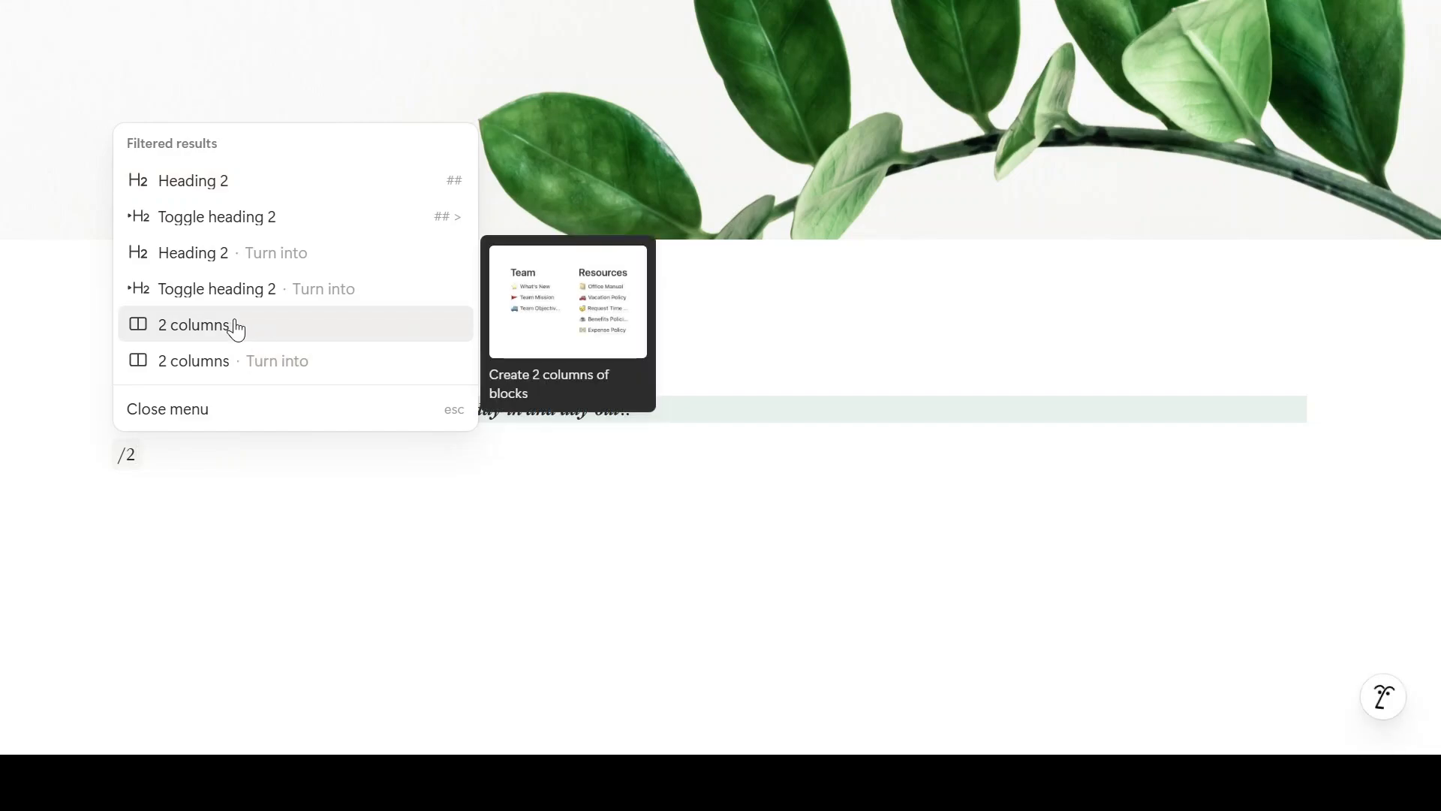
click(235, 324)
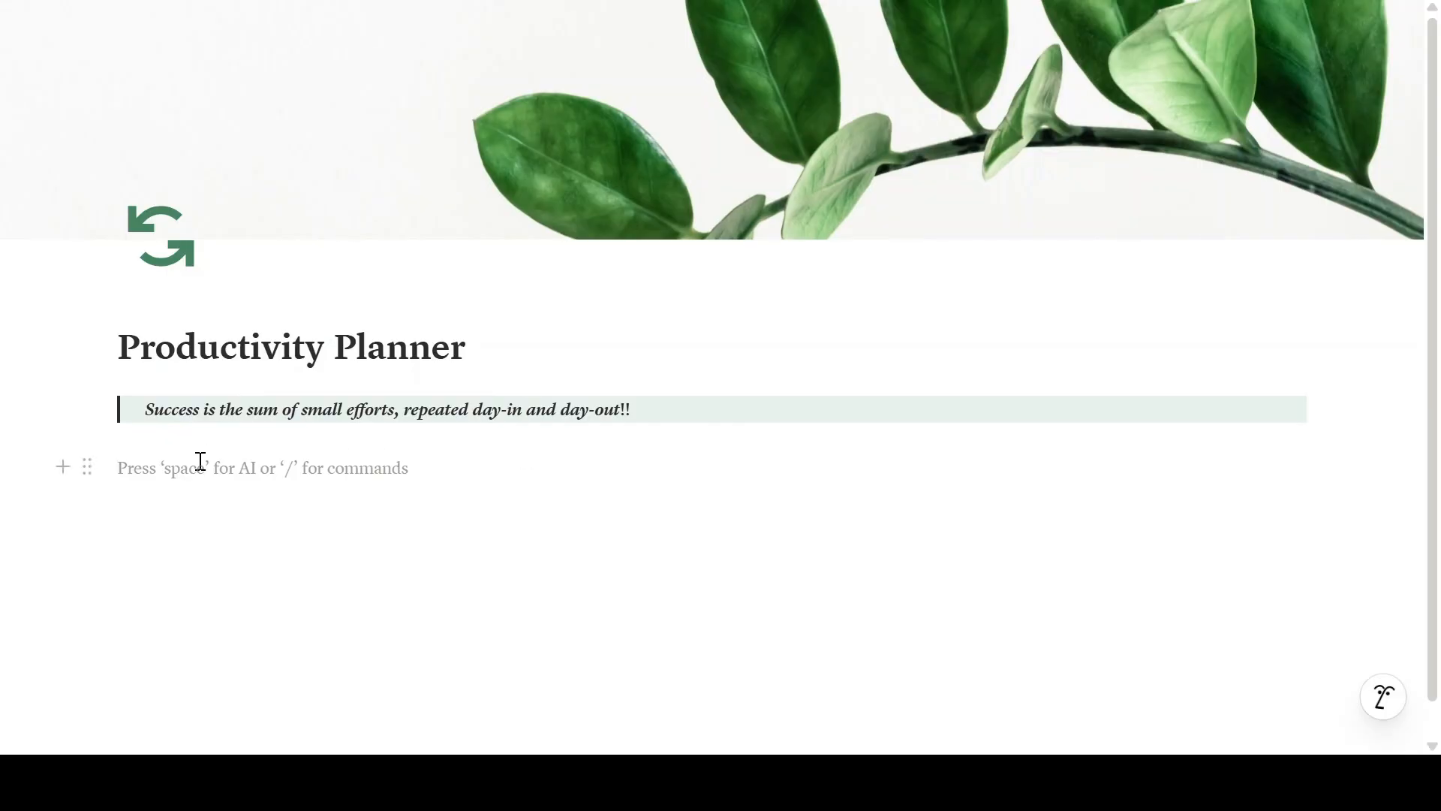
Insert a callout block in the first column and narrow that column to about a third of the page width.
text(/)
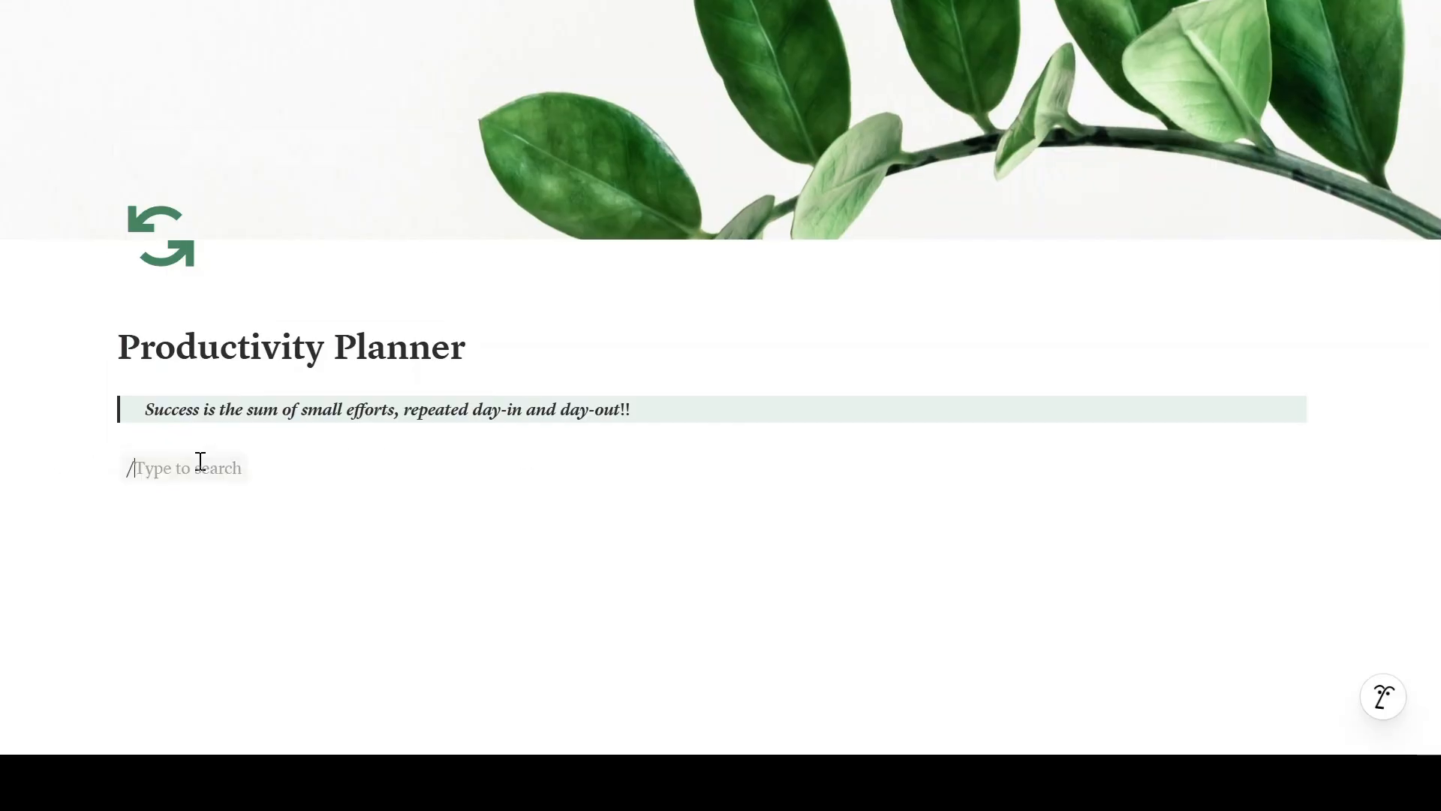
text(cal)
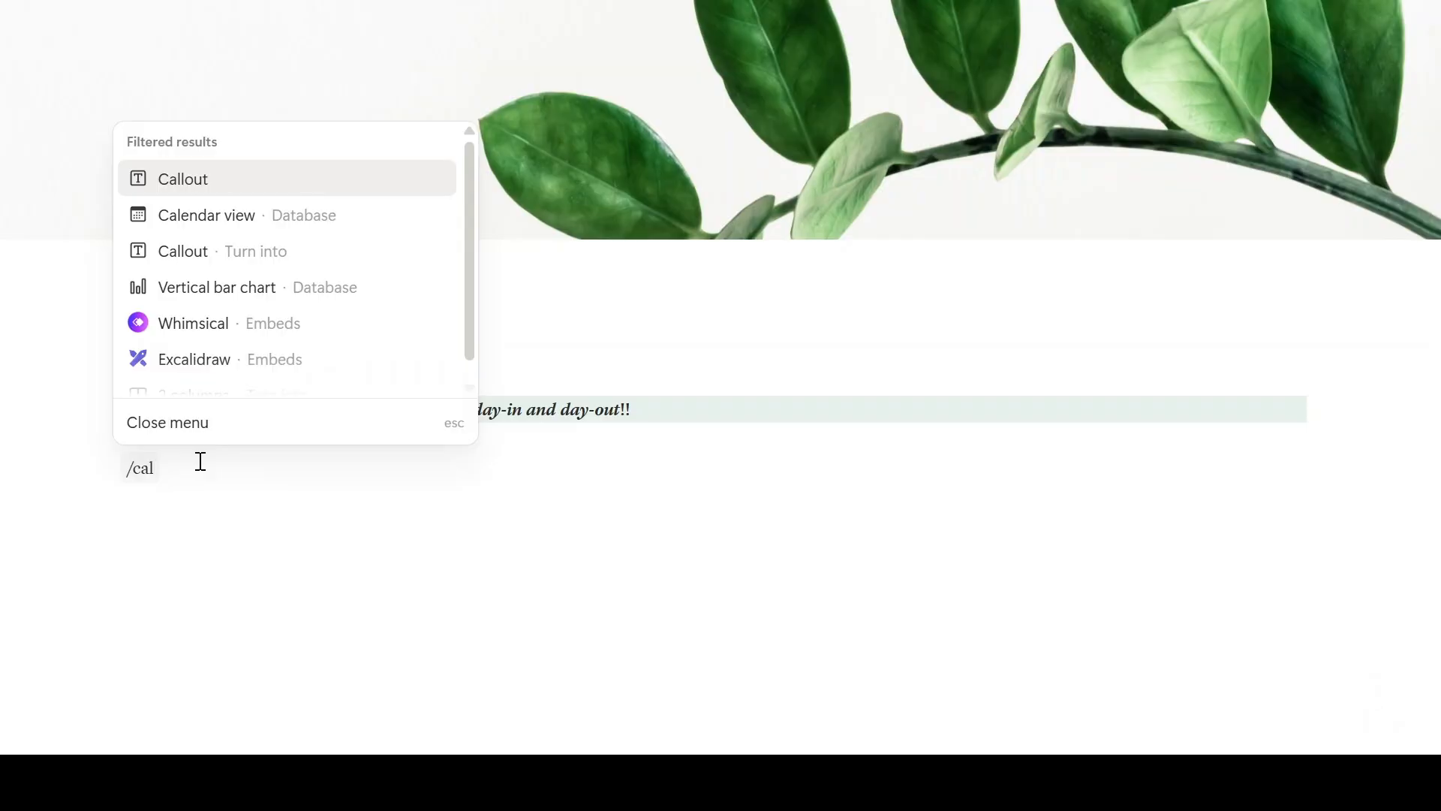
click(192, 181)
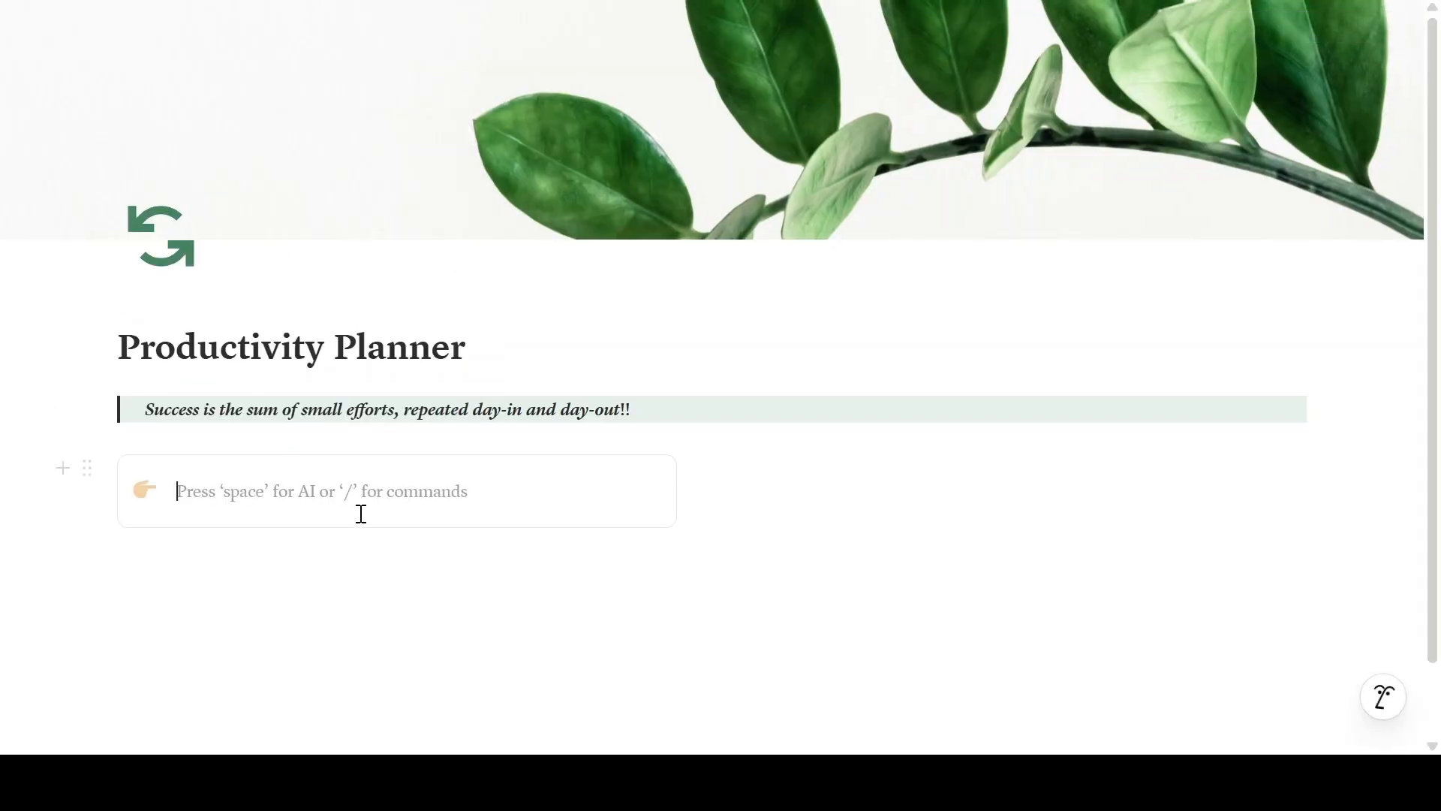
drag(712, 486, 572, 486)
Title the callout "Weekly Planner" in bold with a green background highlight.
click(222, 493)
text(Weekly)
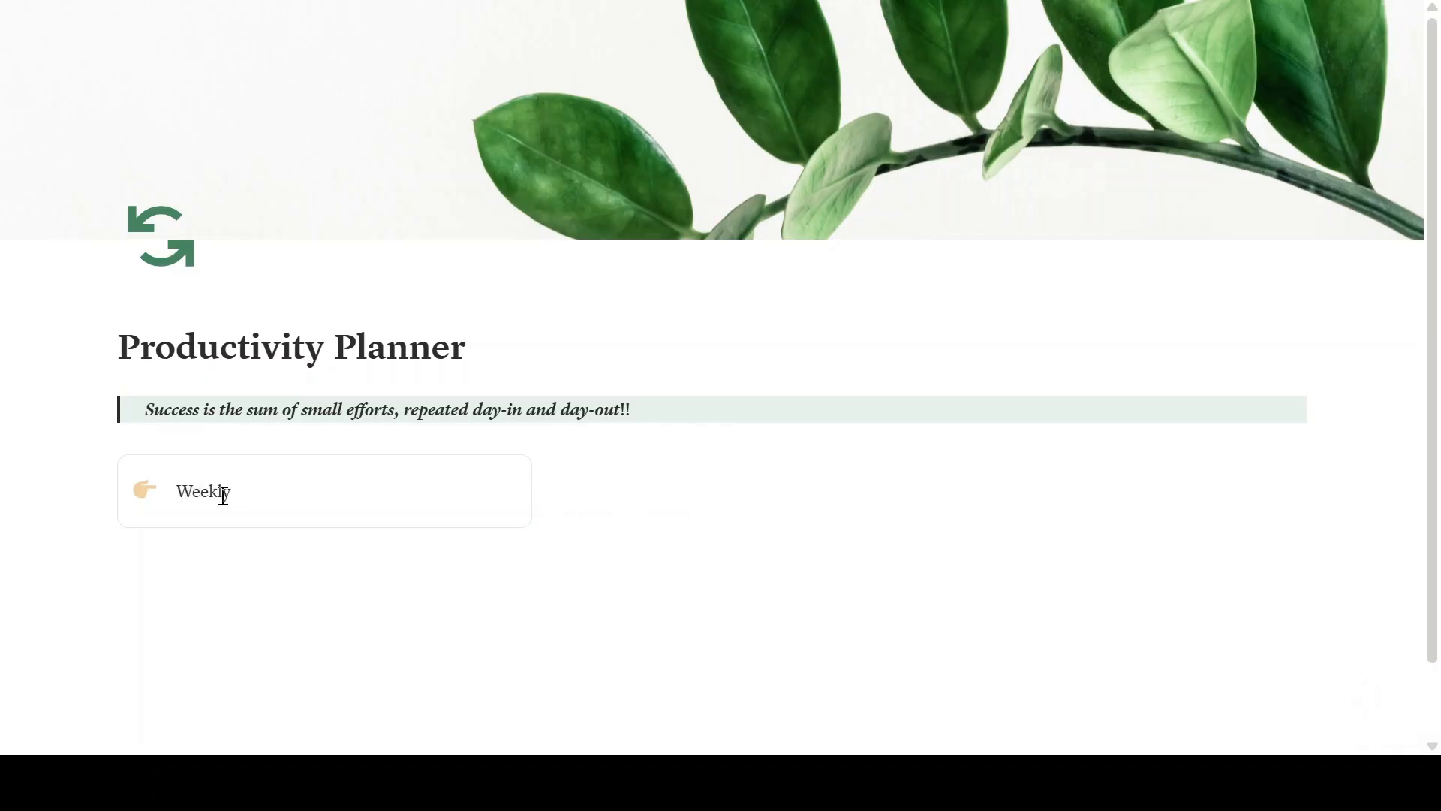
text( Planner)
drag(292, 496, 175, 502)
click(419, 179)
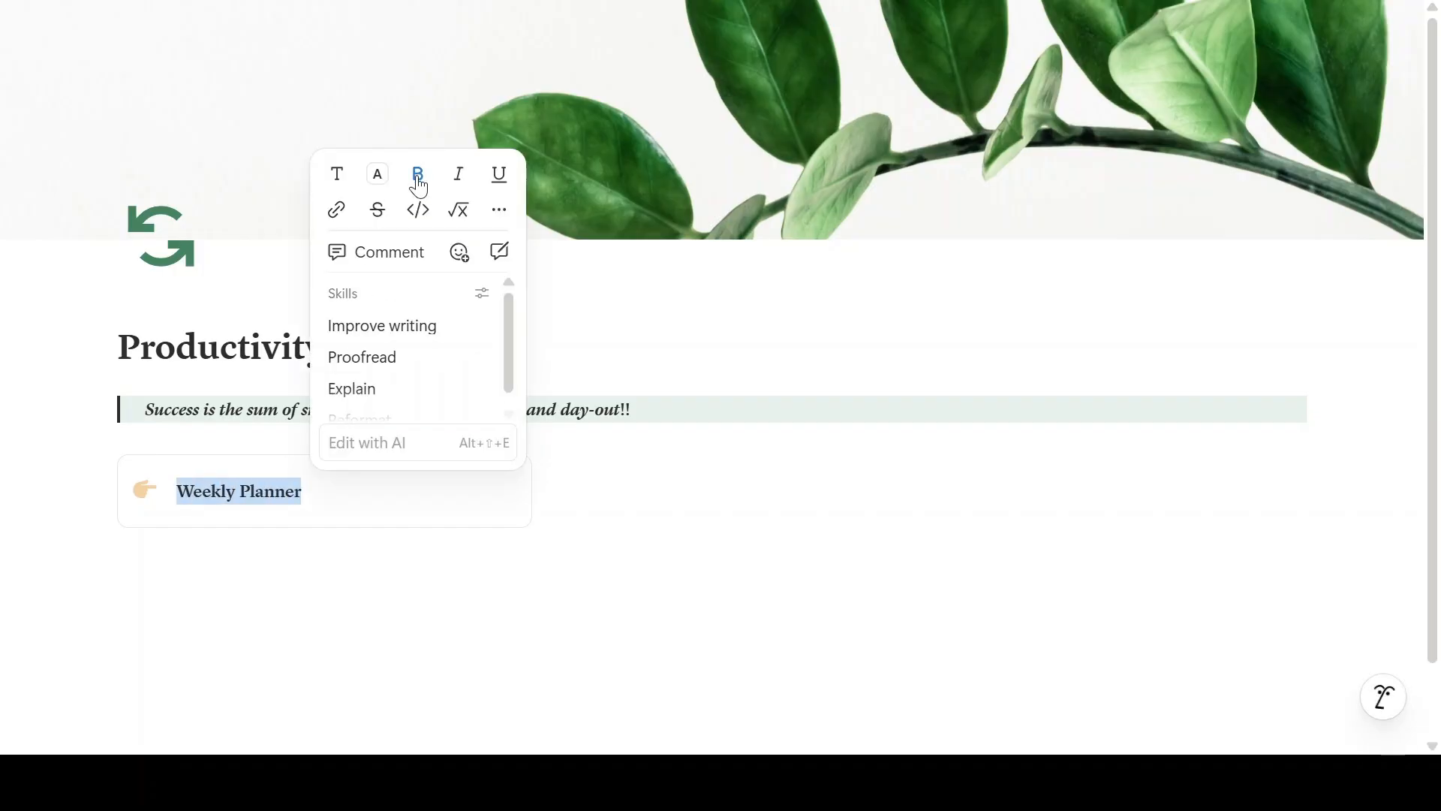
click(340, 498)
Add a toggle list item named "Monday" under the Weekly Planner title inside the callout.
key(Return)
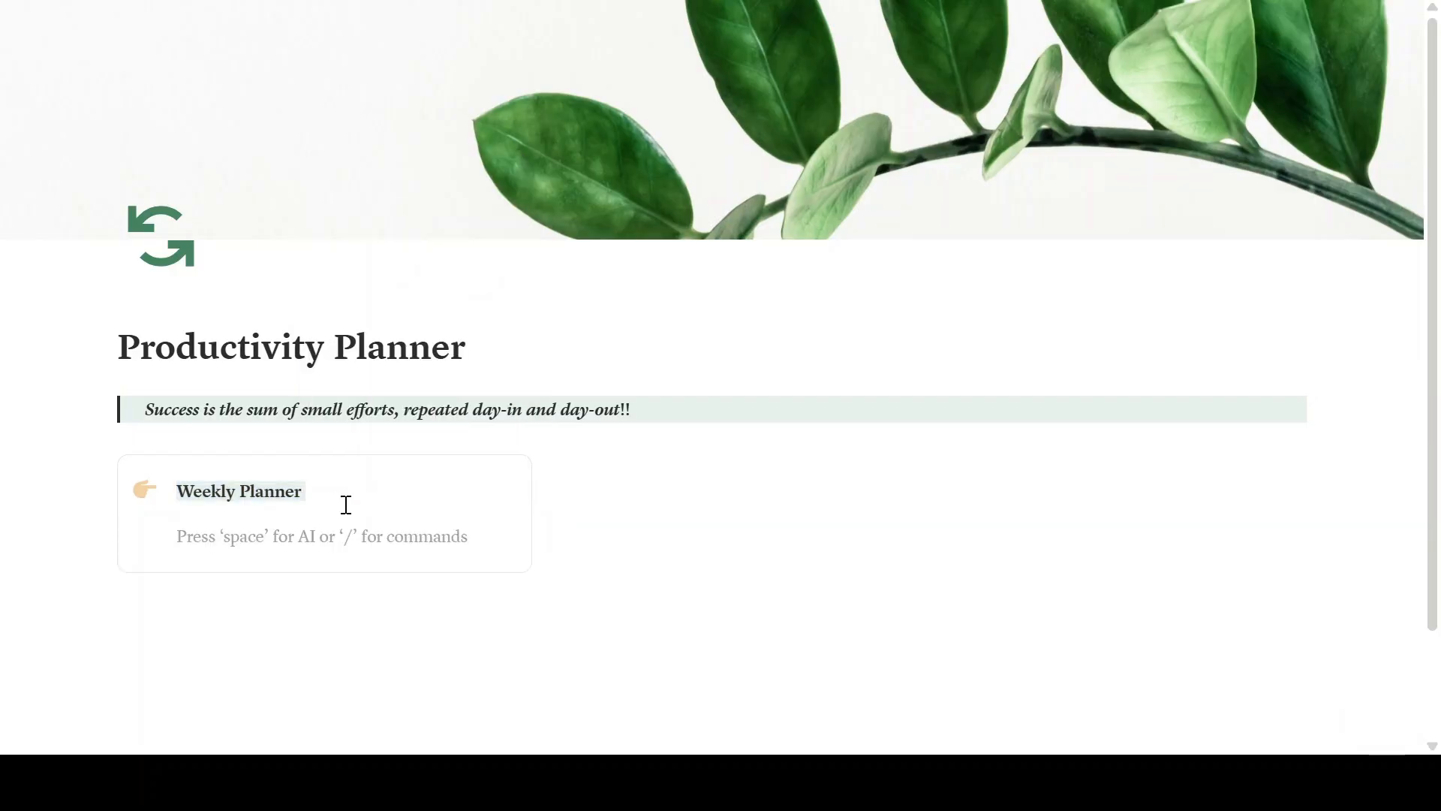
text(/to)
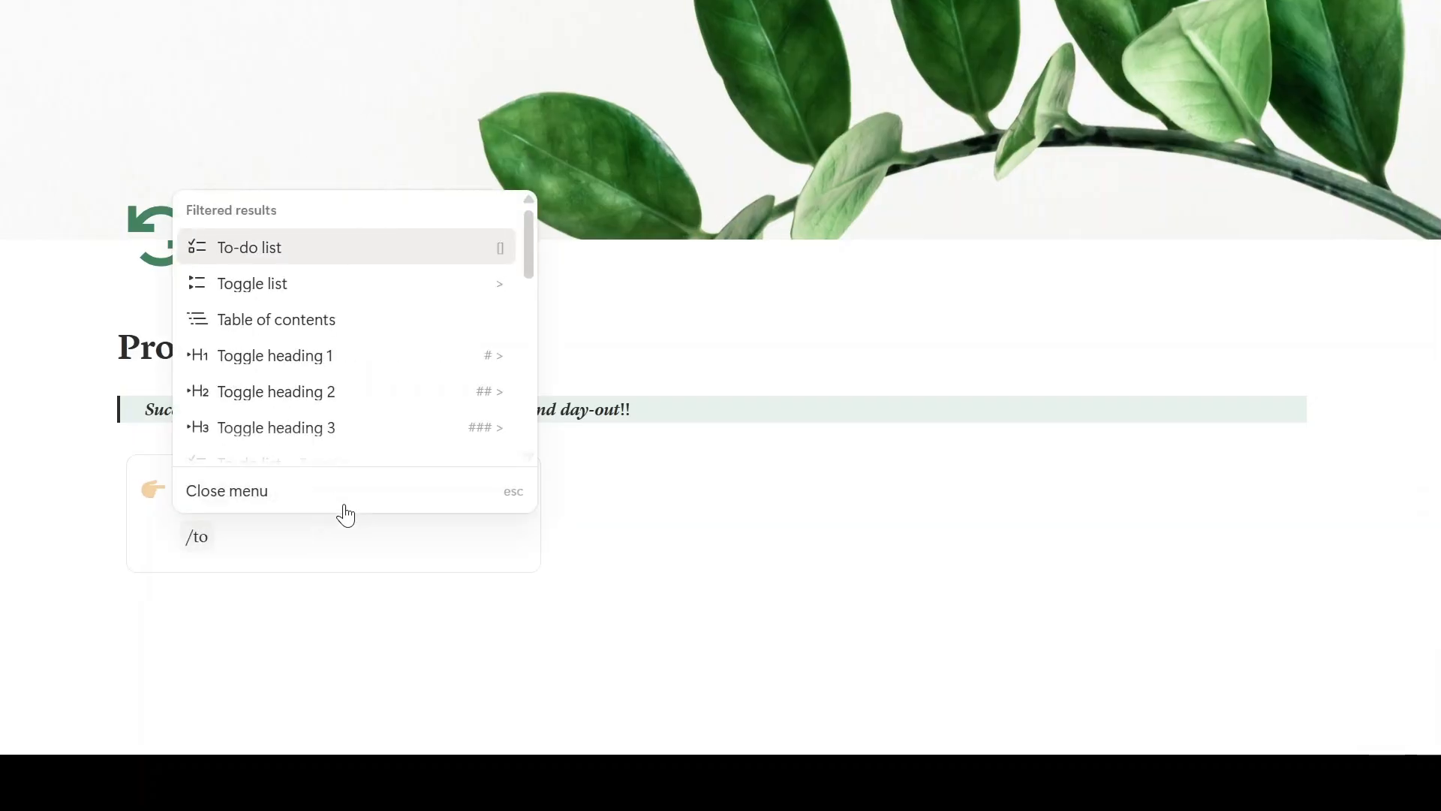
click(275, 286)
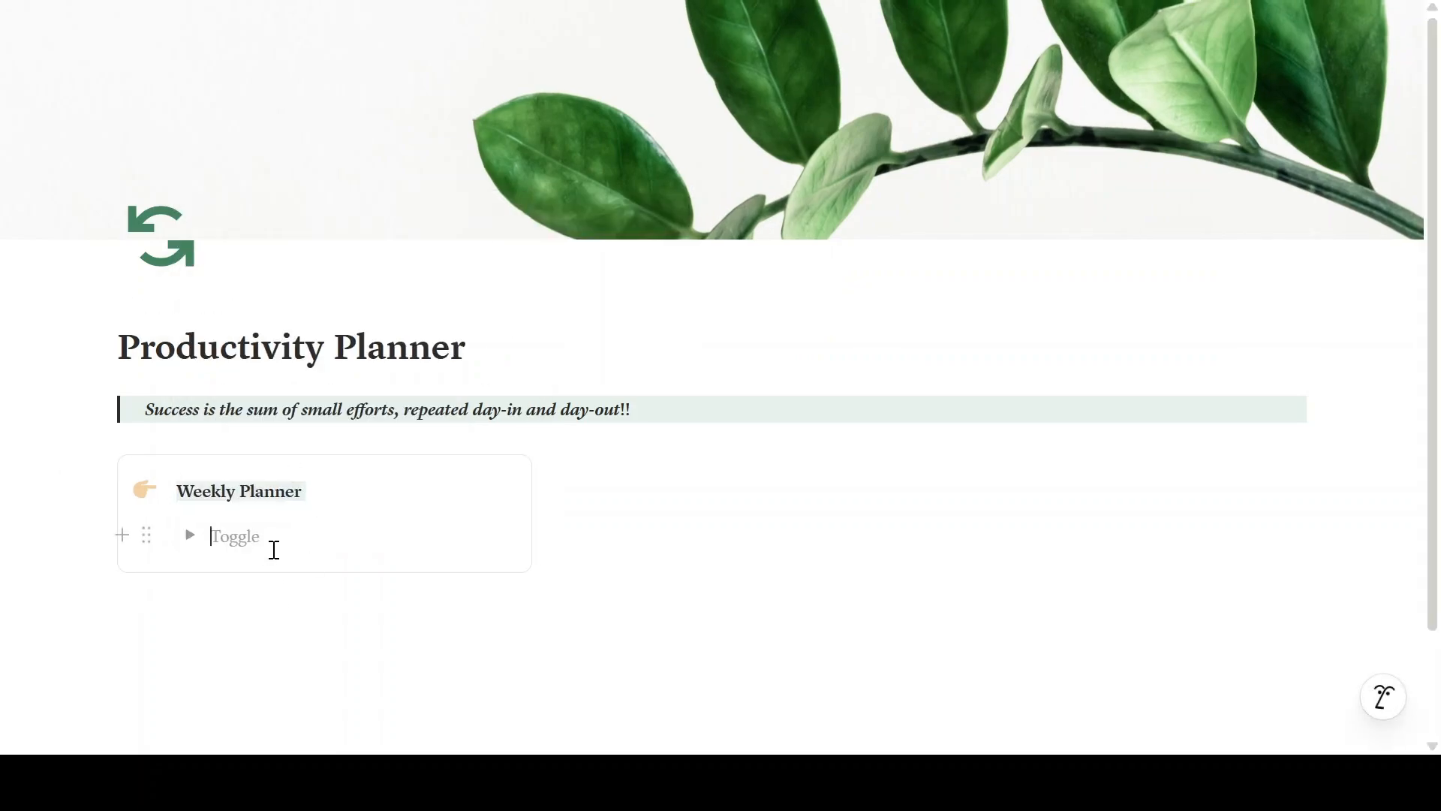
text(Mon)
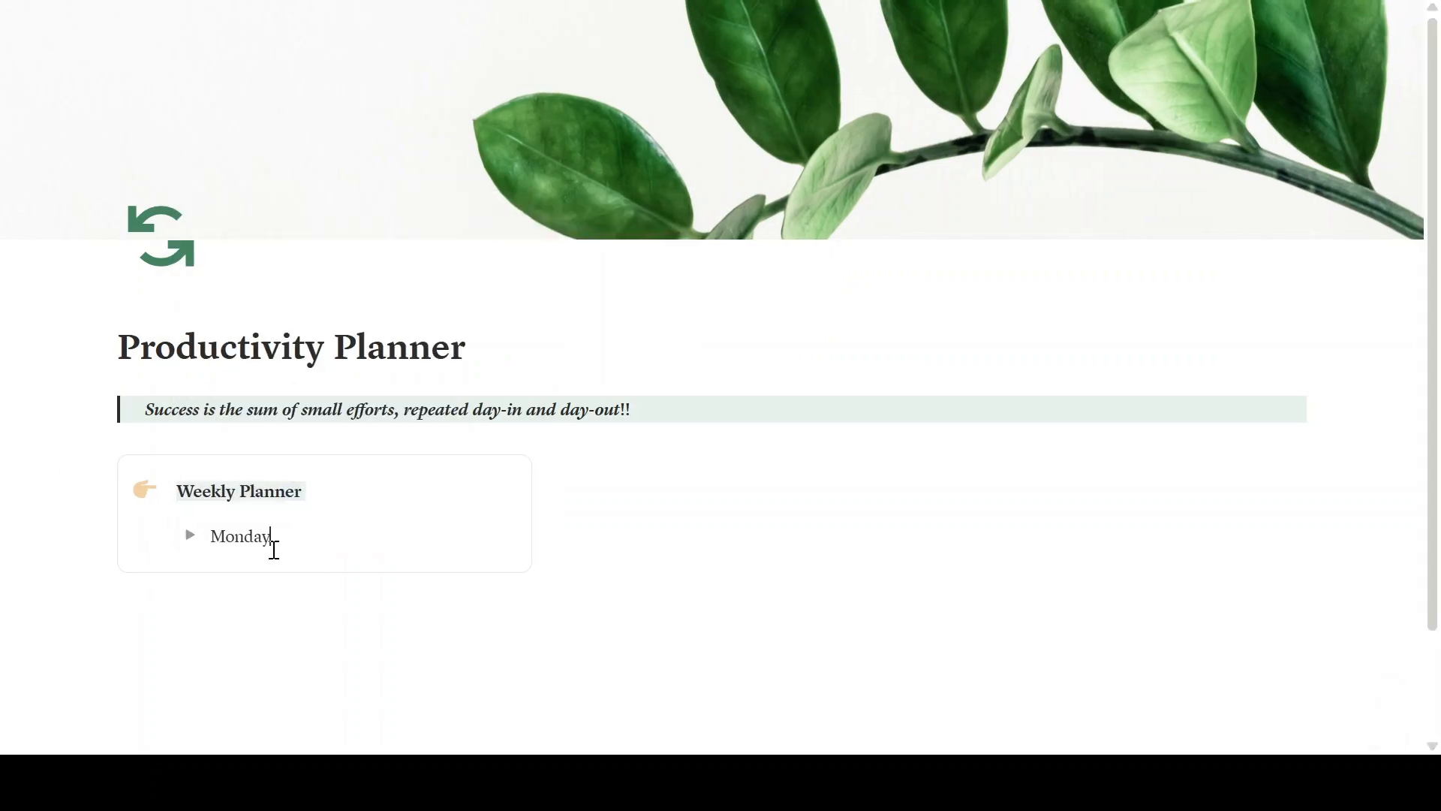
text(day)
Add toggle items for Tuesday, Wednesday, Thursday, Friday, Saturday and Sunday below Monday.
key(Return)
text(Tuesday)
key(Return)
text(We)
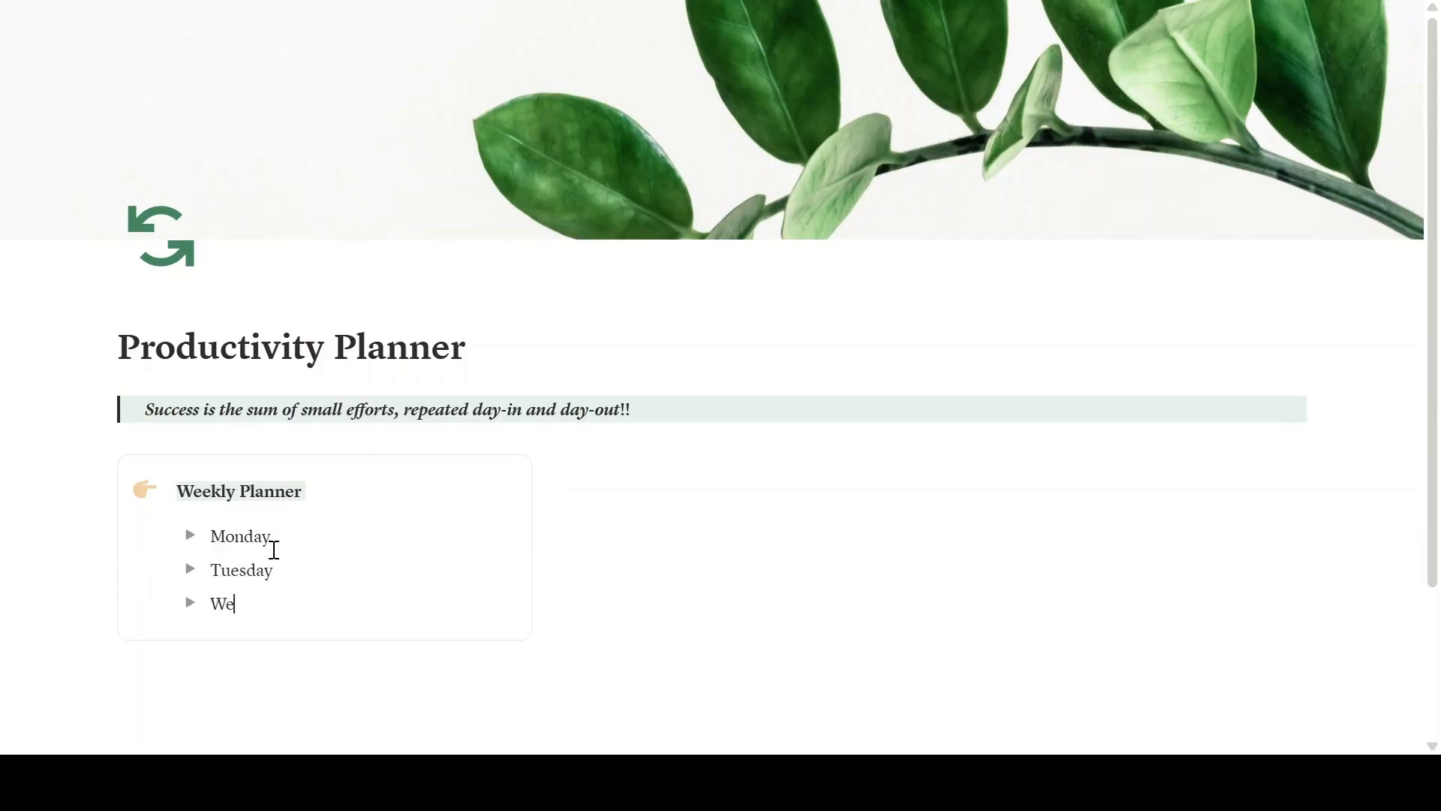
text(dnesday)
key(Return)
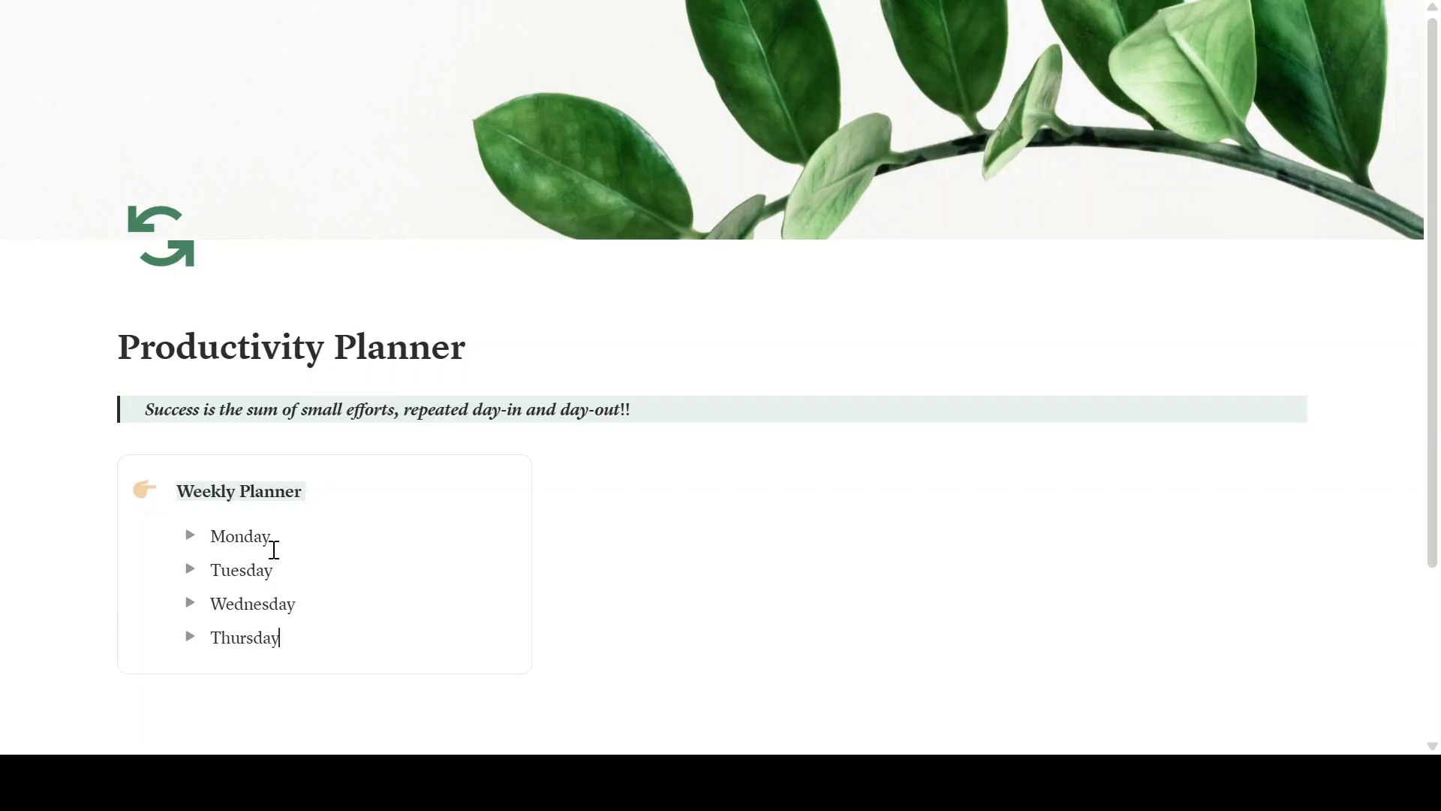
key(Return)
text(Friday)
key(Return)
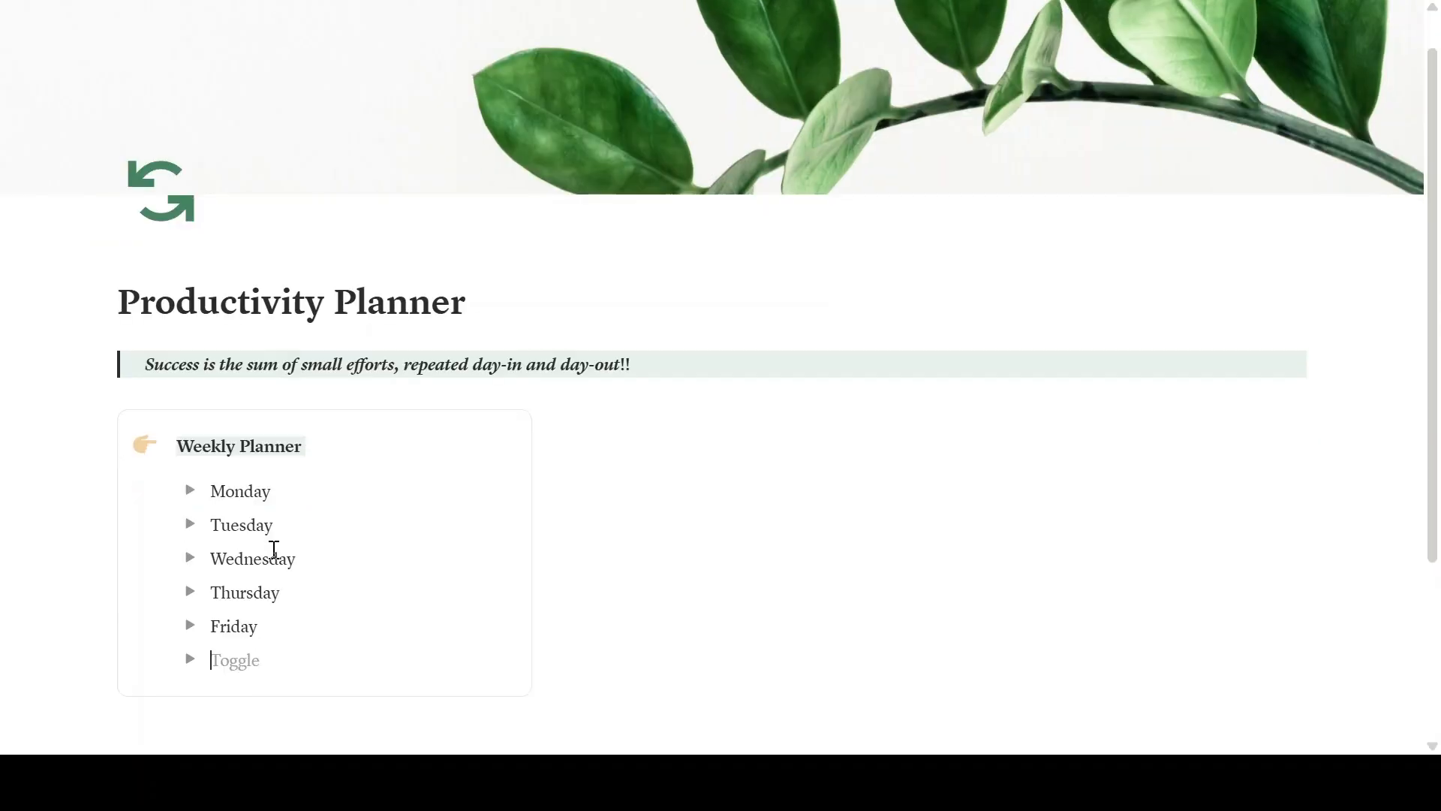
text(Saturday)
key(Return)
text(Sunday)
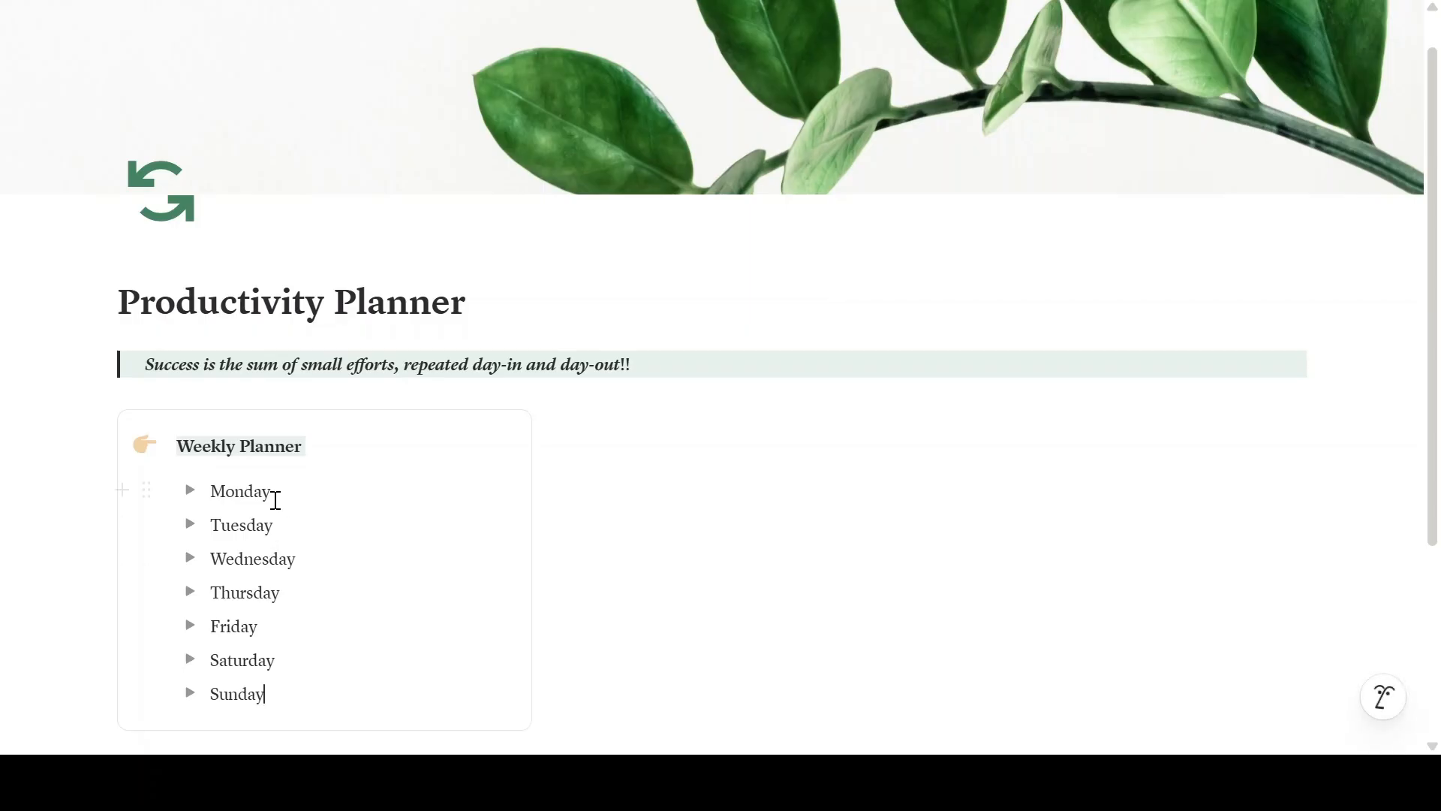
Format the Monday toggle label as bold blue text with the default background.
drag(259, 493, 212, 492)
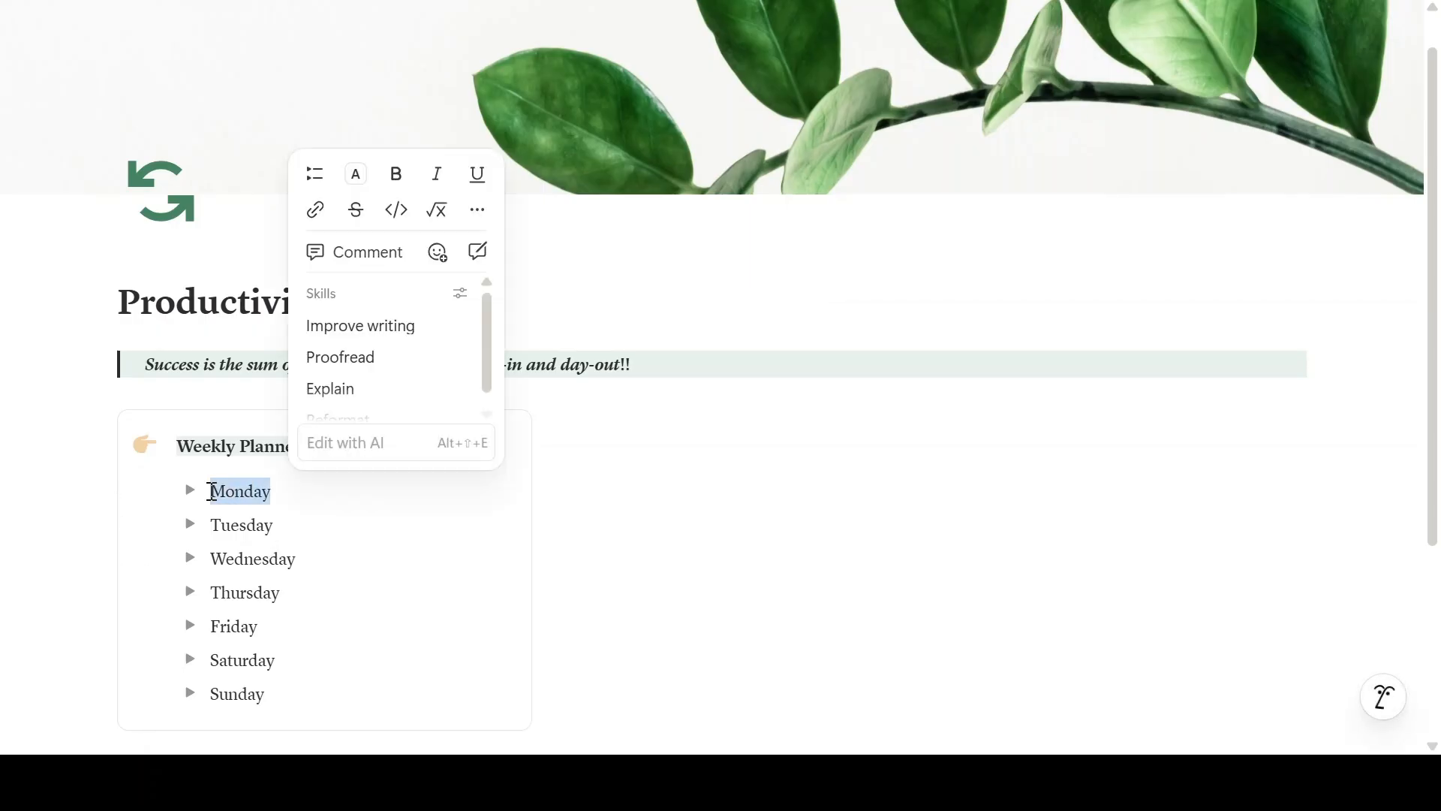
click(350, 178)
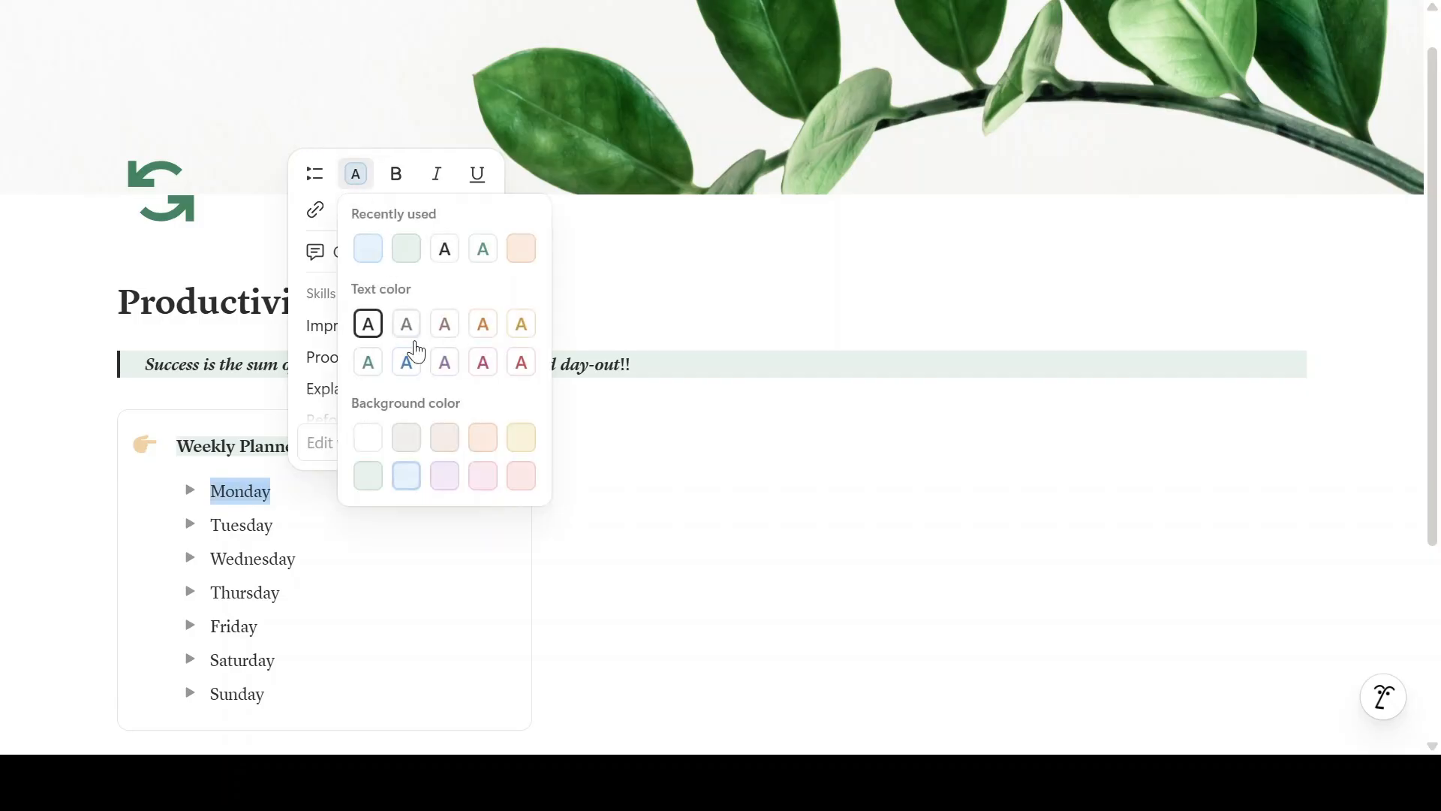
click(380, 448)
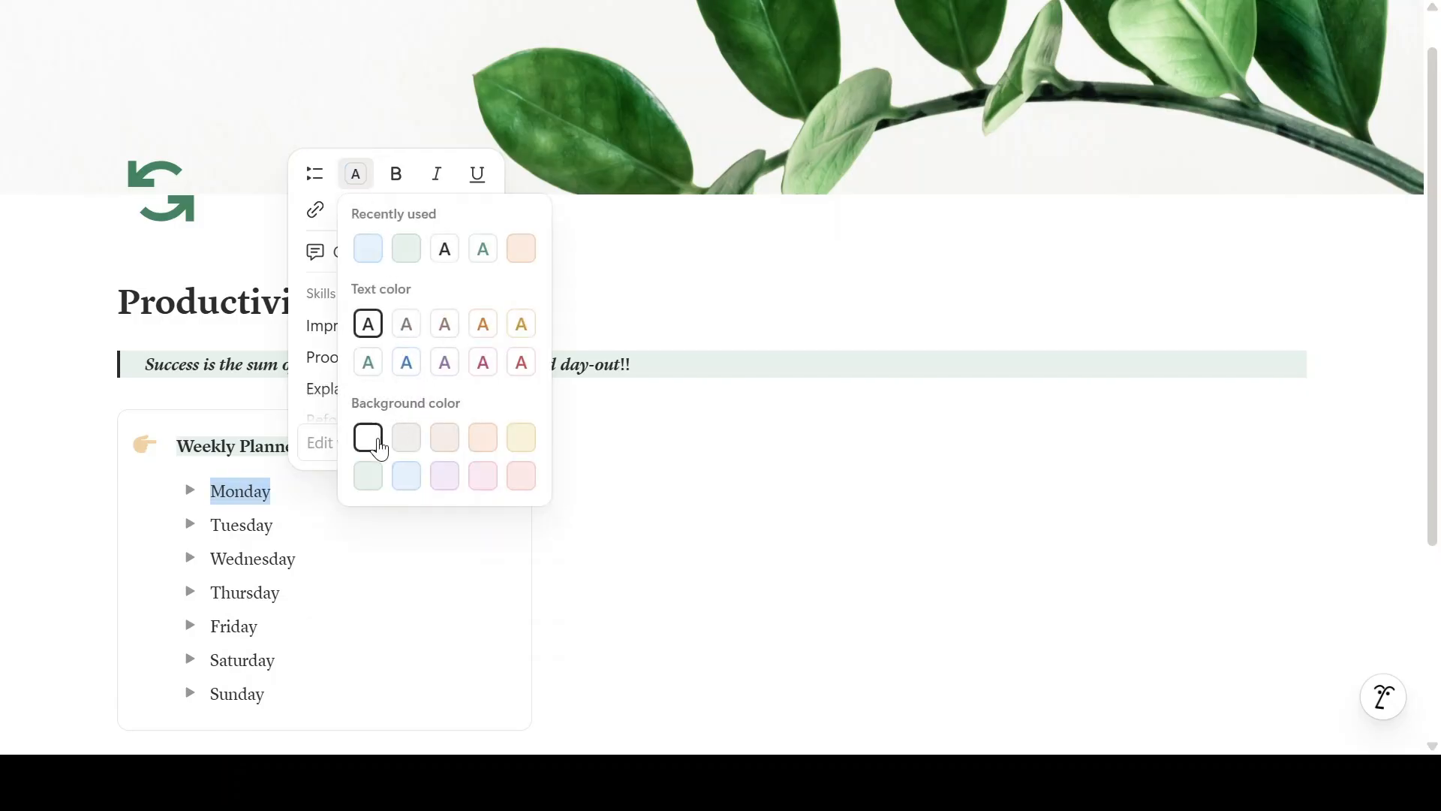
click(407, 368)
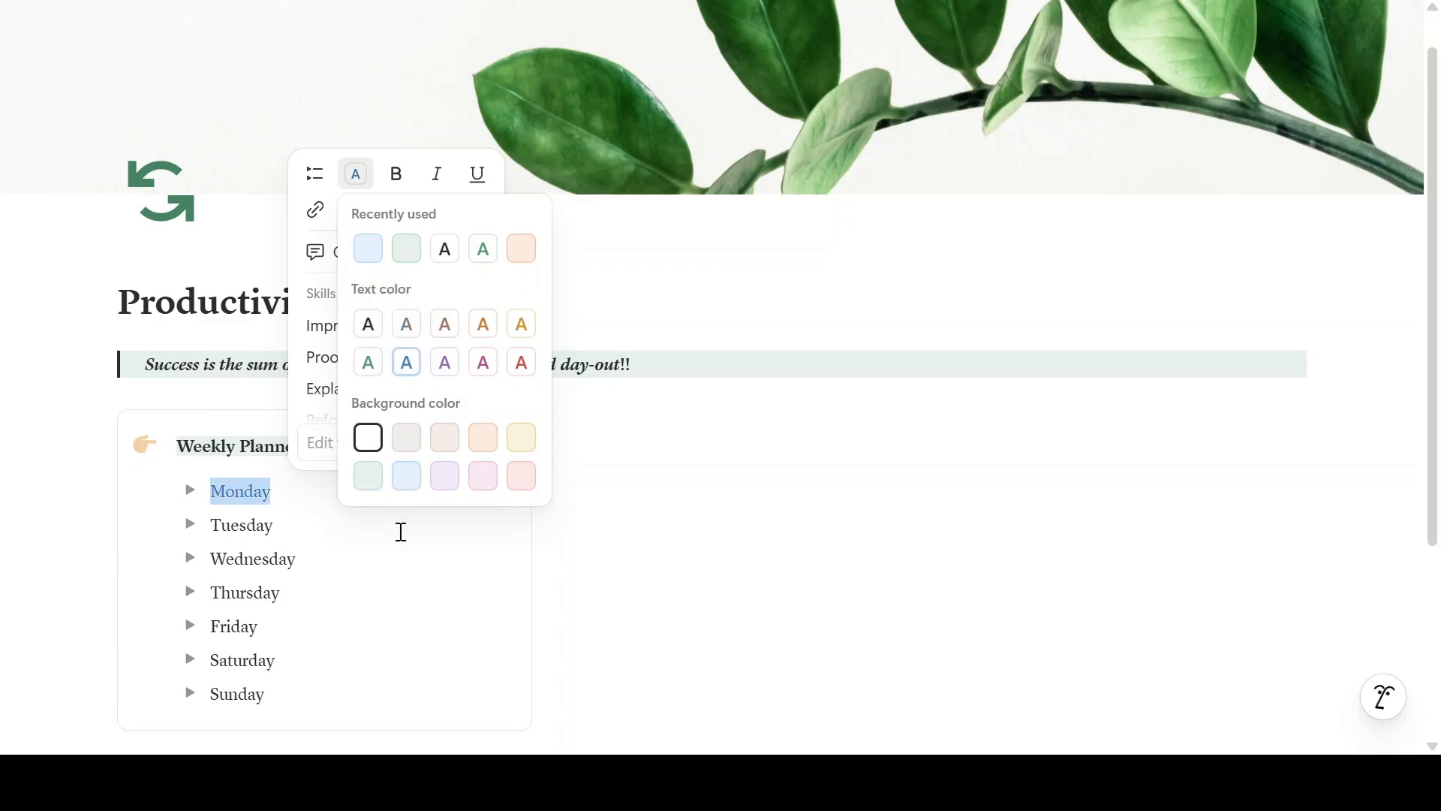
key(ctrl+b)
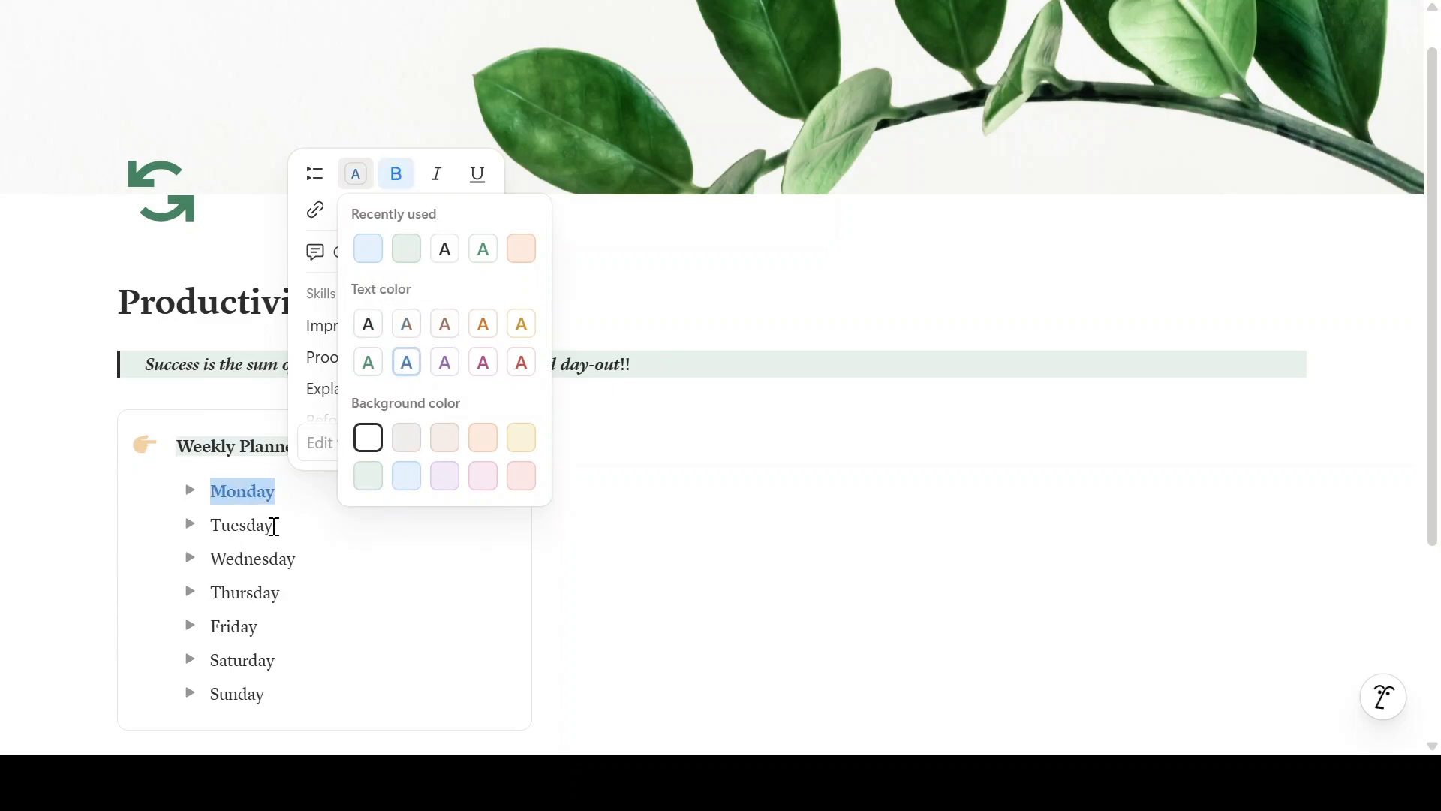
Format the Tuesday toggle label as bold brown text.
drag(274, 527, 211, 517)
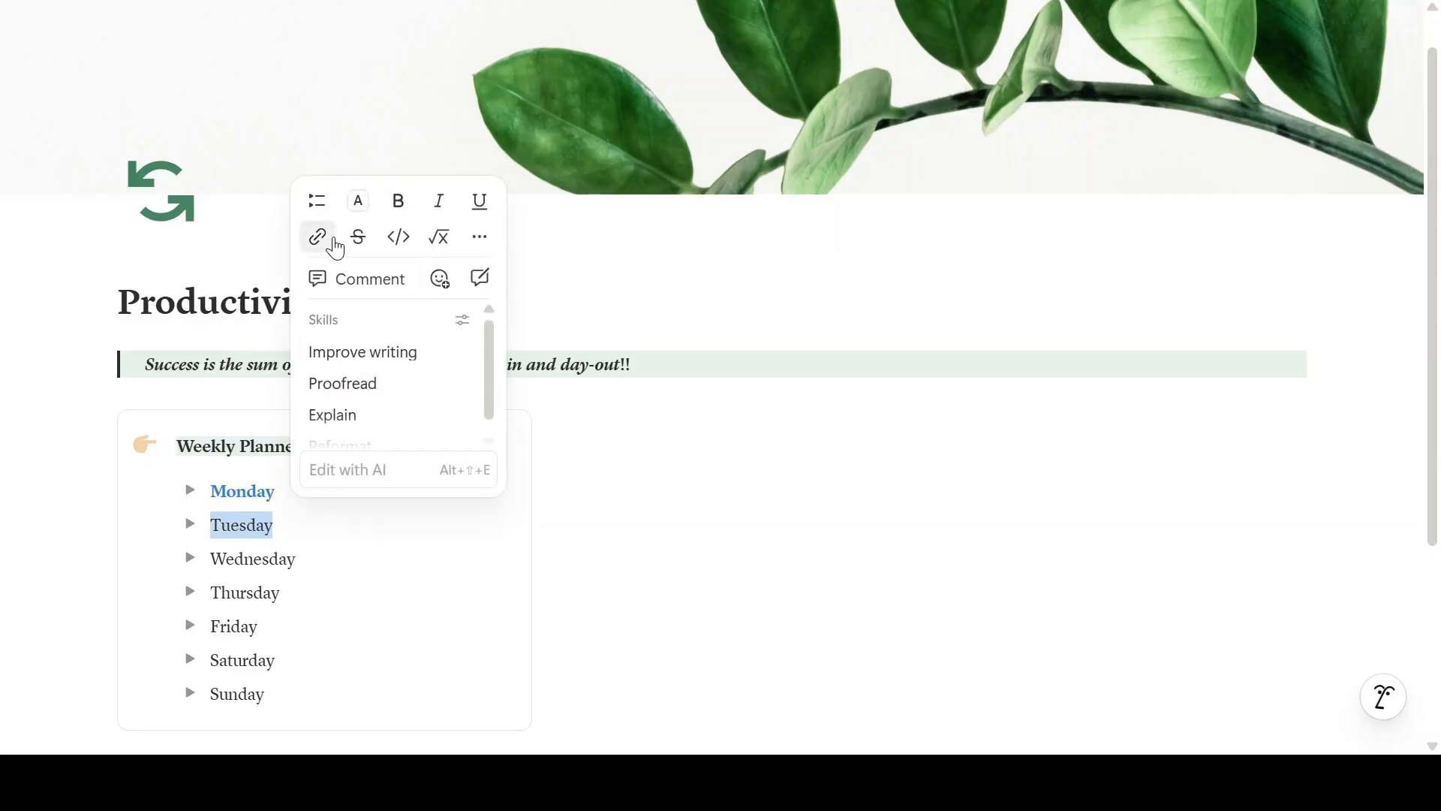
click(359, 201)
click(460, 360)
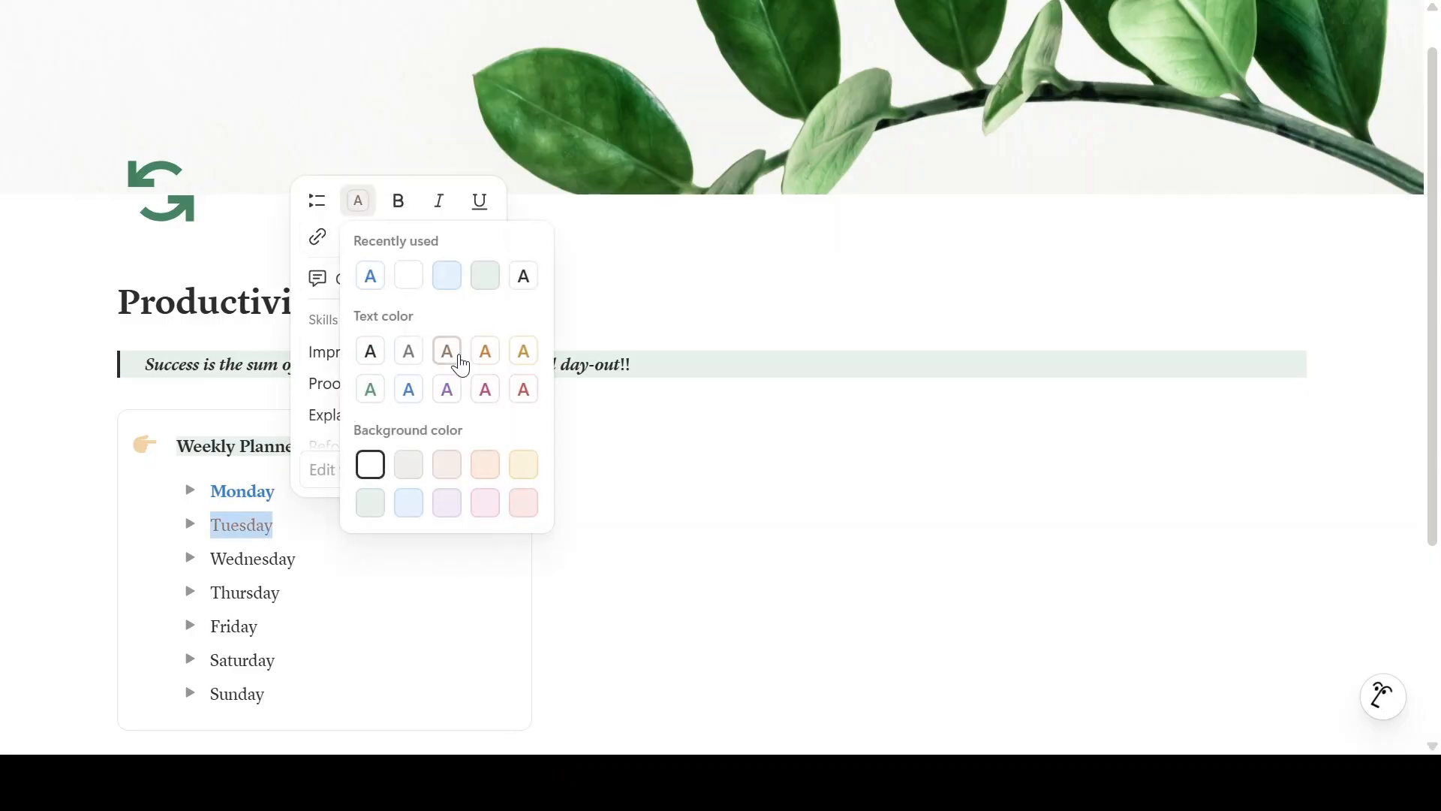
key(ctrl+b)
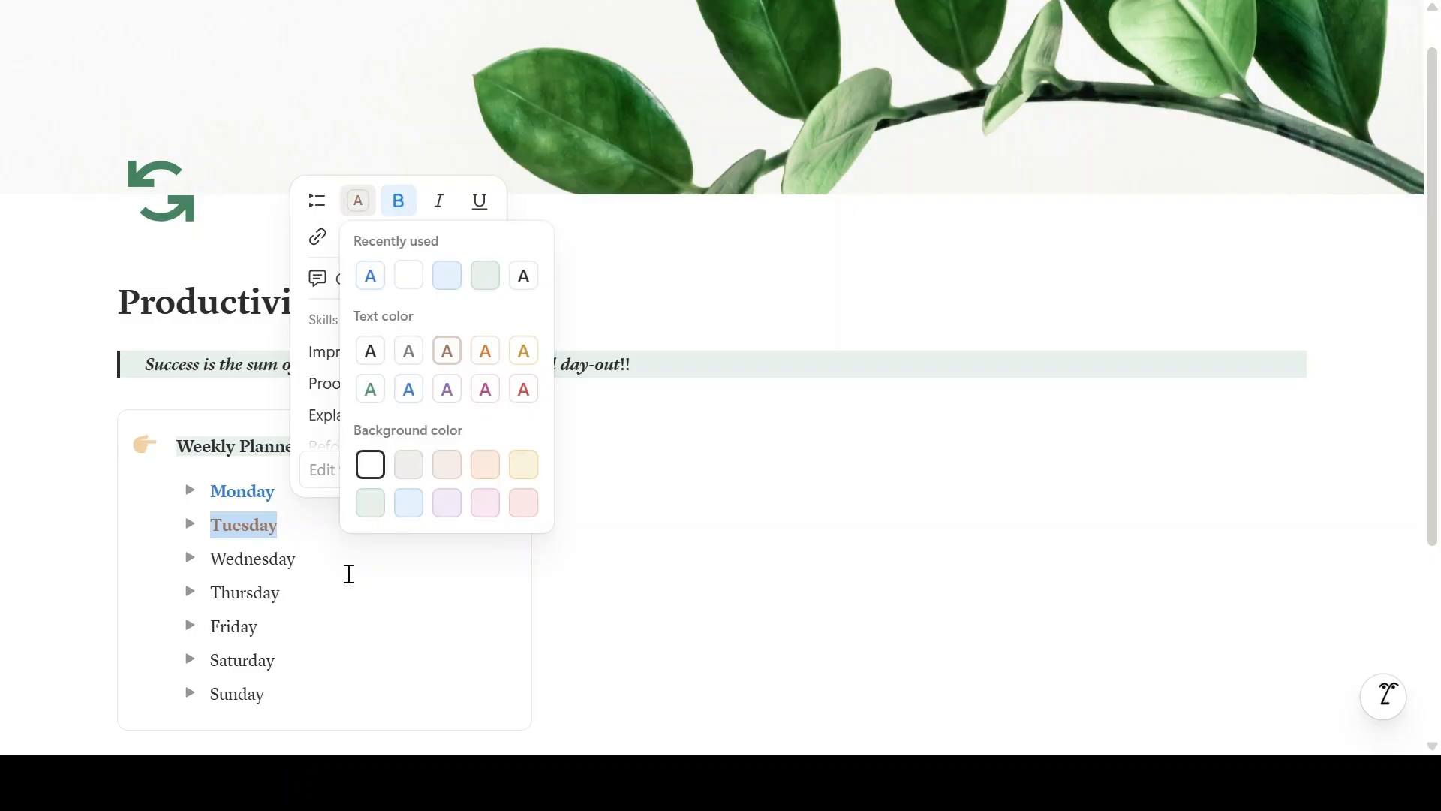
Format the Wednesday toggle label as bold orange text.
click(311, 562)
drag(312, 562, 223, 552)
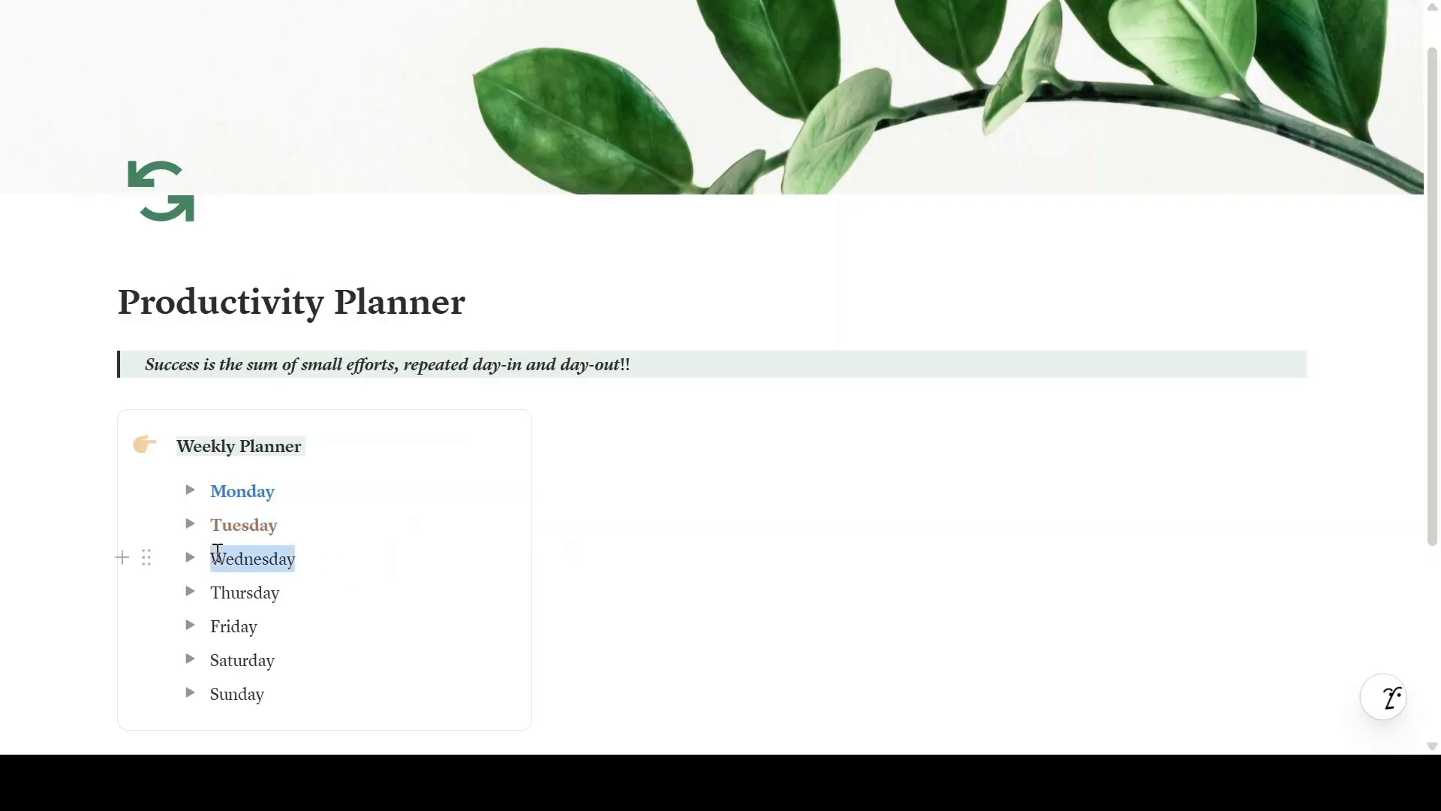
click(381, 235)
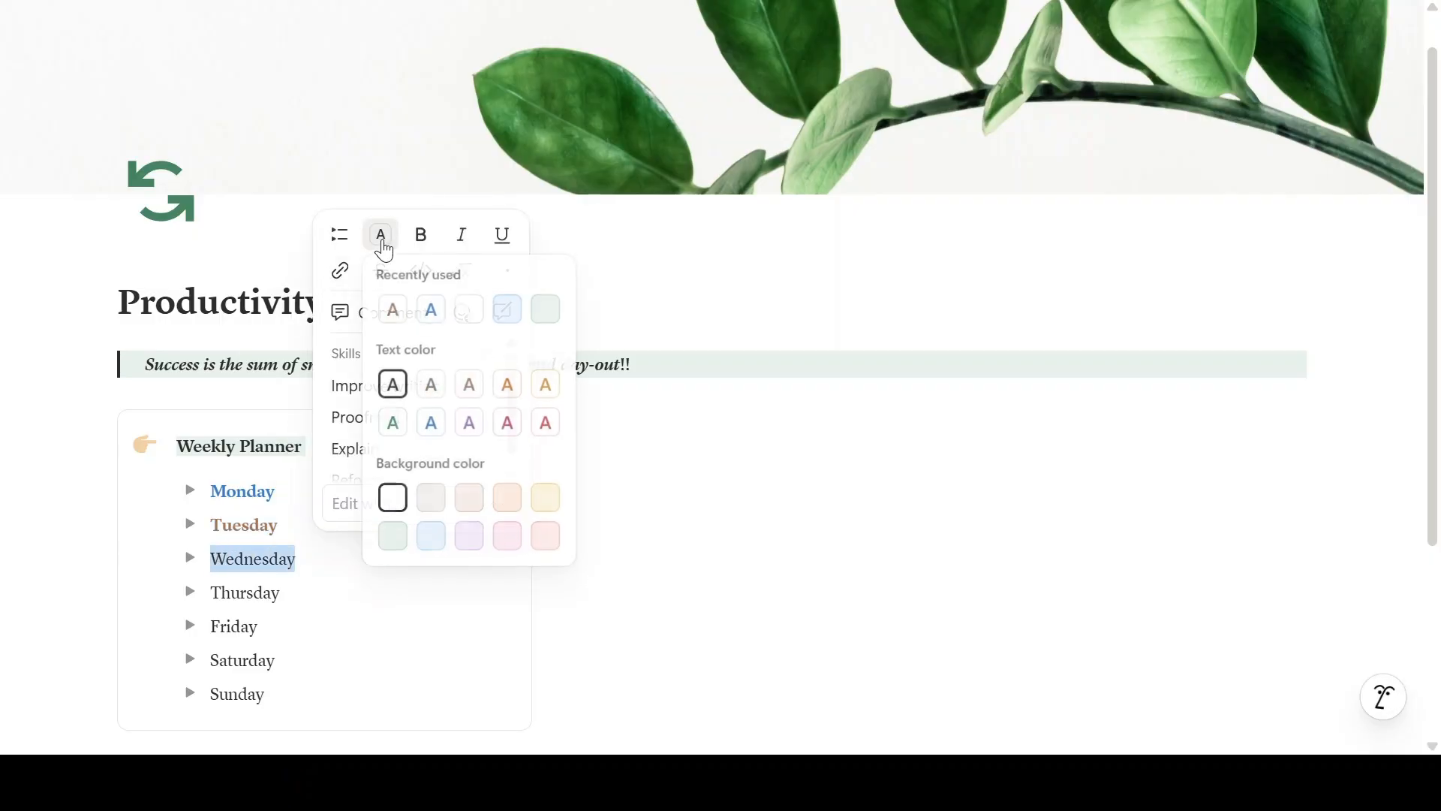
click(507, 387)
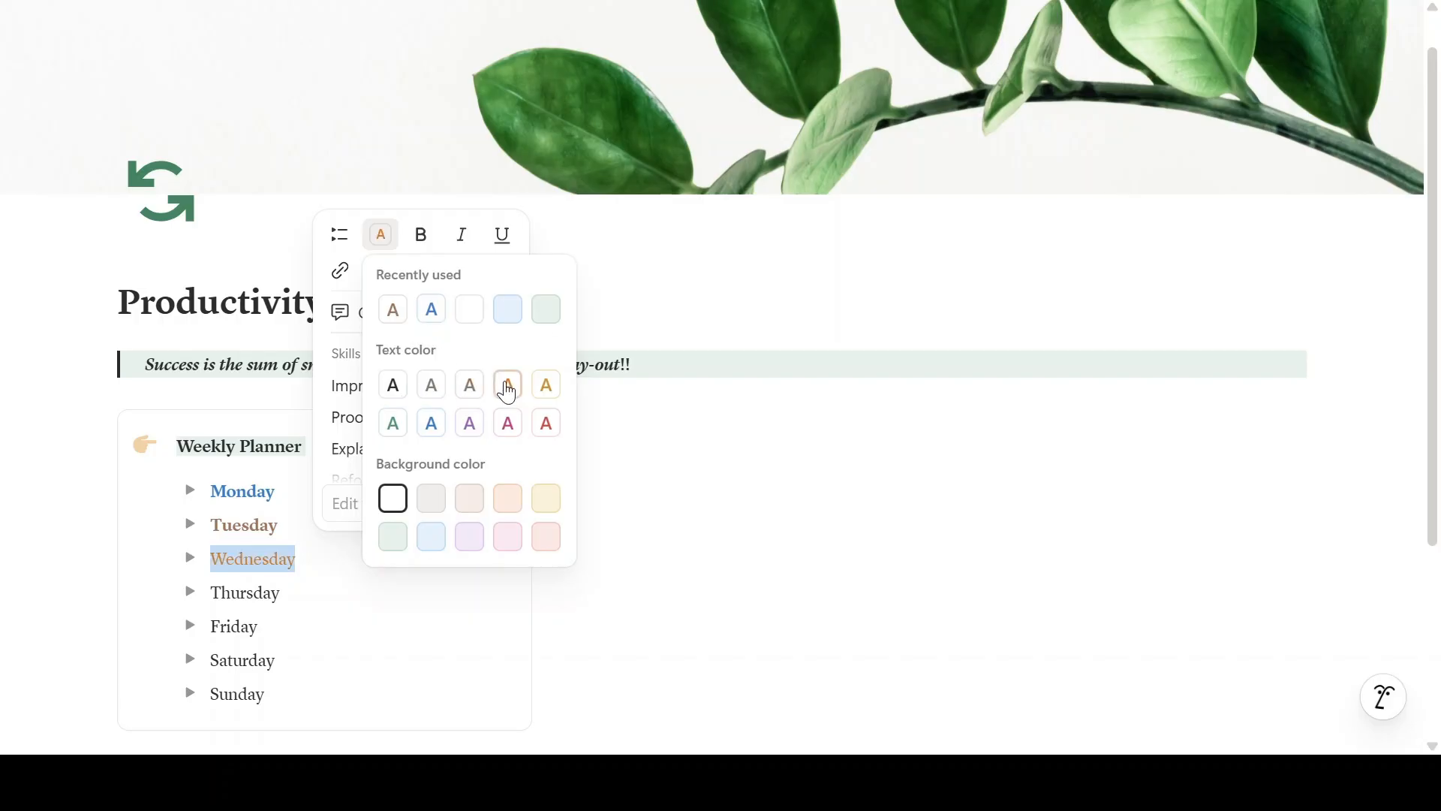
key(ctrl+b)
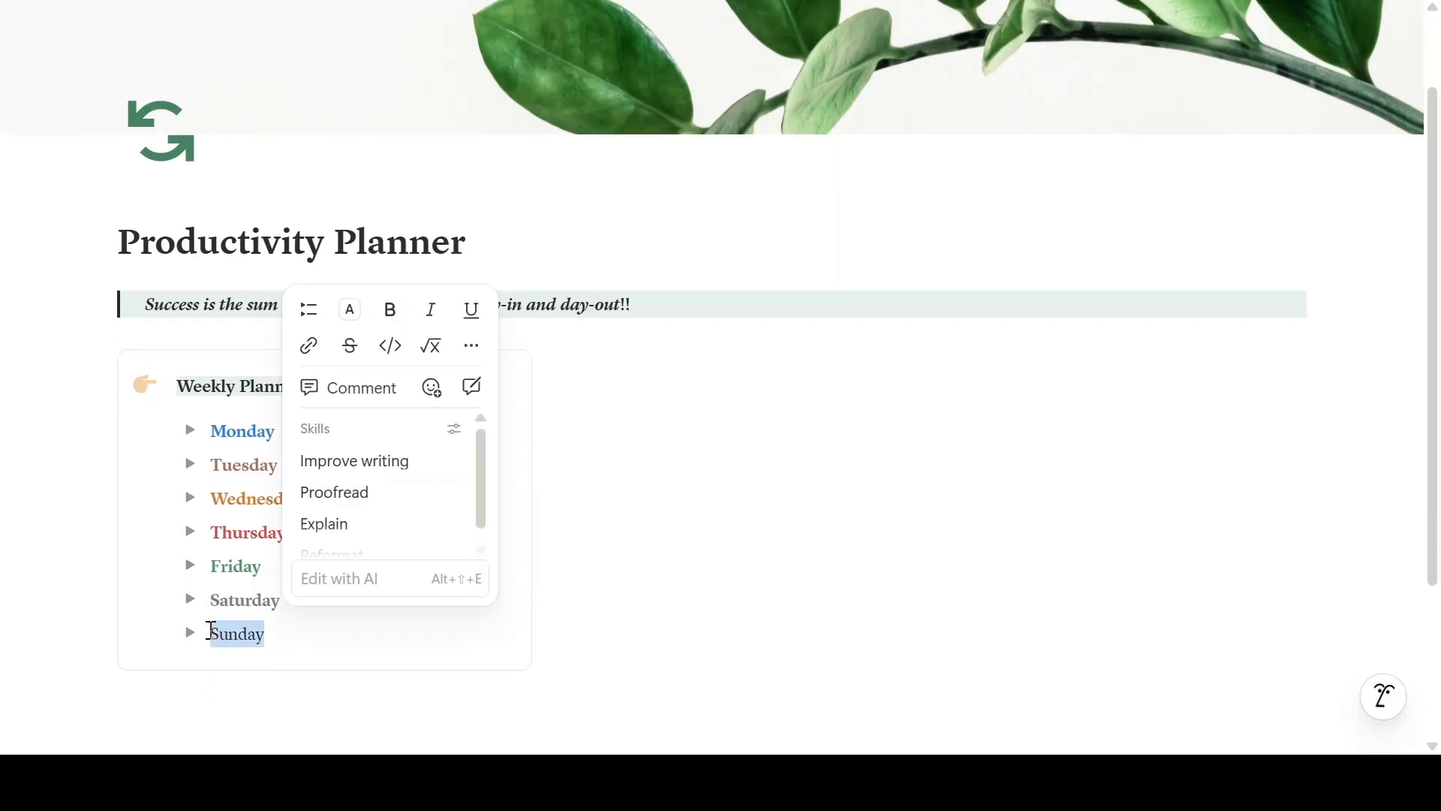
Format the Sunday toggle label as bold purple text.
click(350, 310)
click(436, 501)
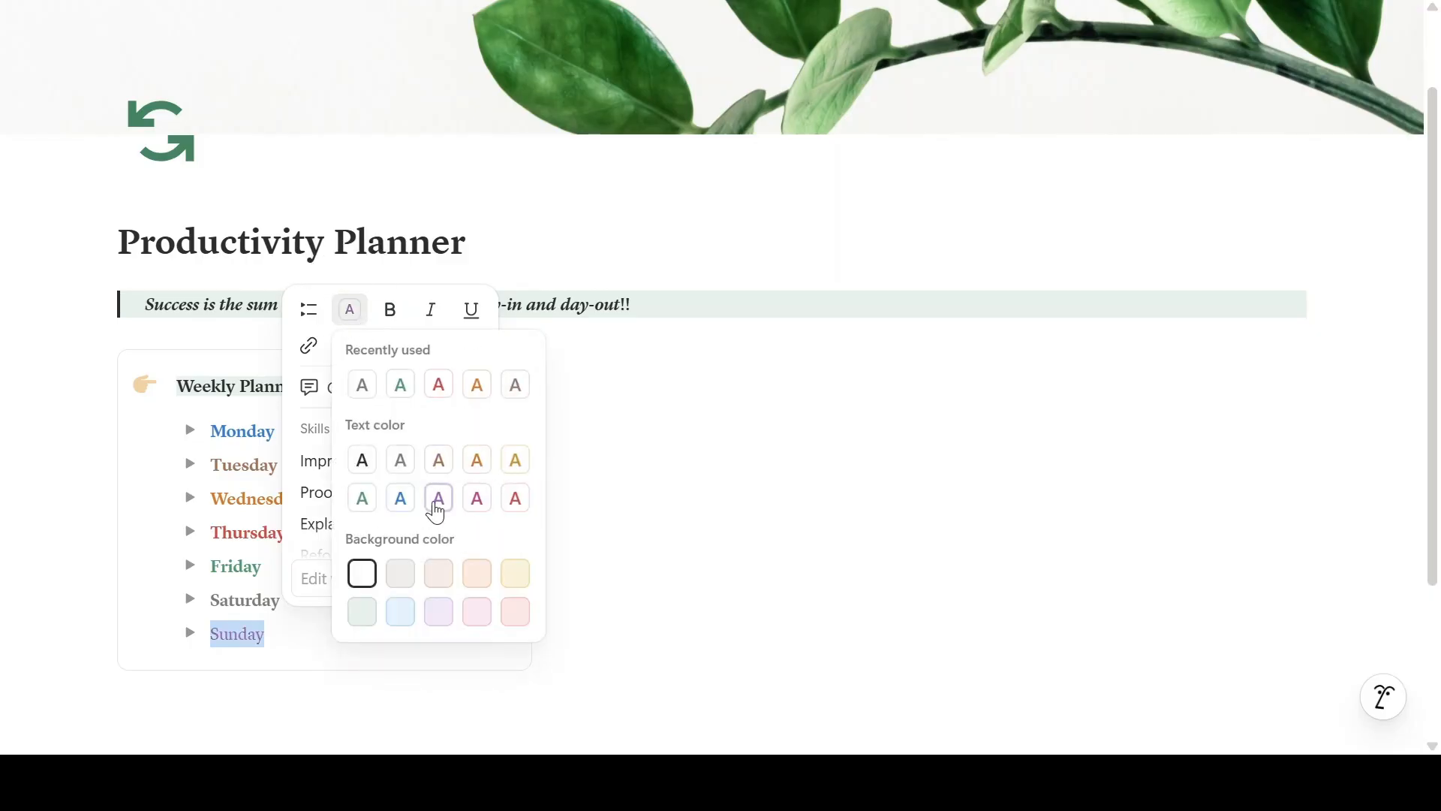
click(316, 637)
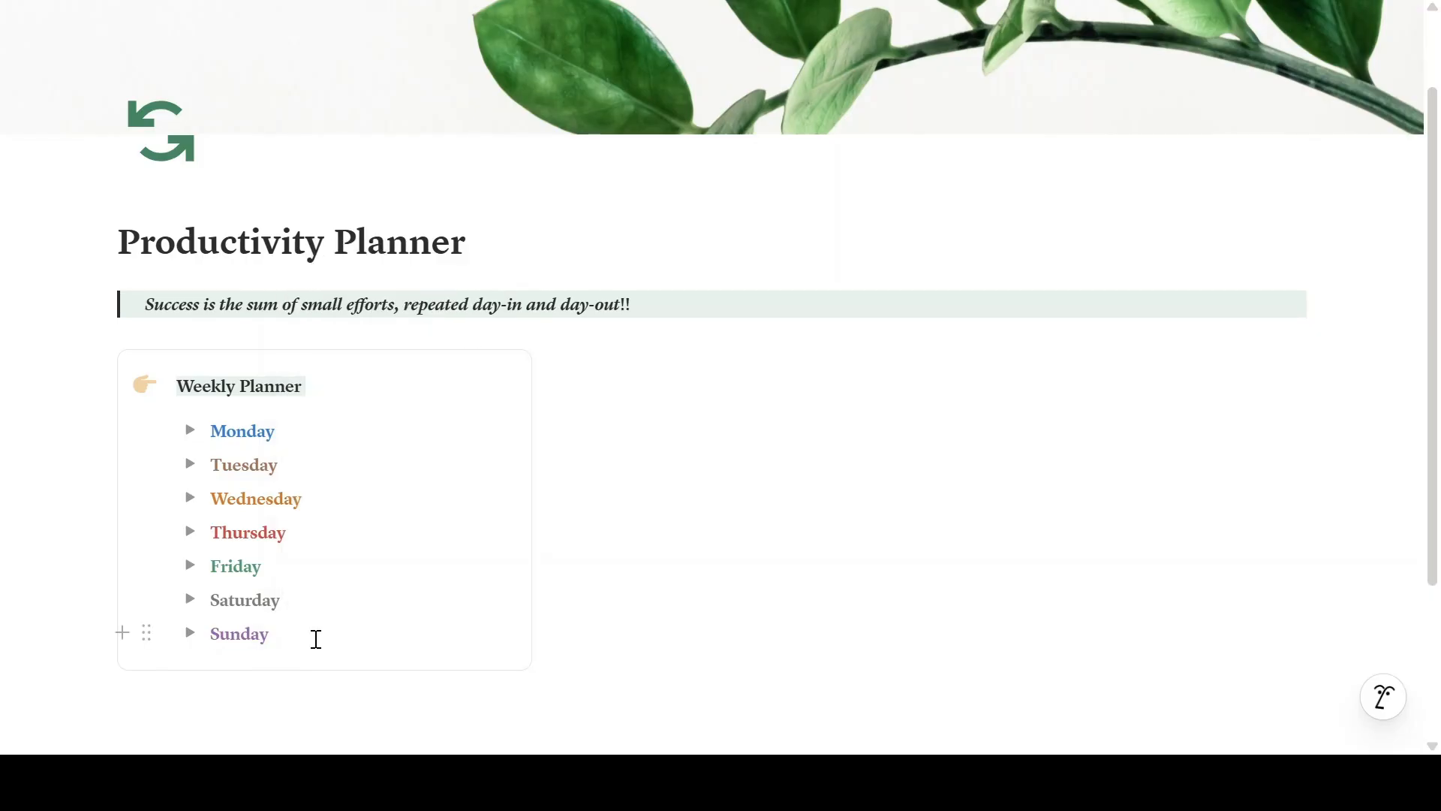
Expand the Monday and Tuesday toggles and insert an empty to-do checkbox inside Monday.
click(192, 431)
click(192, 537)
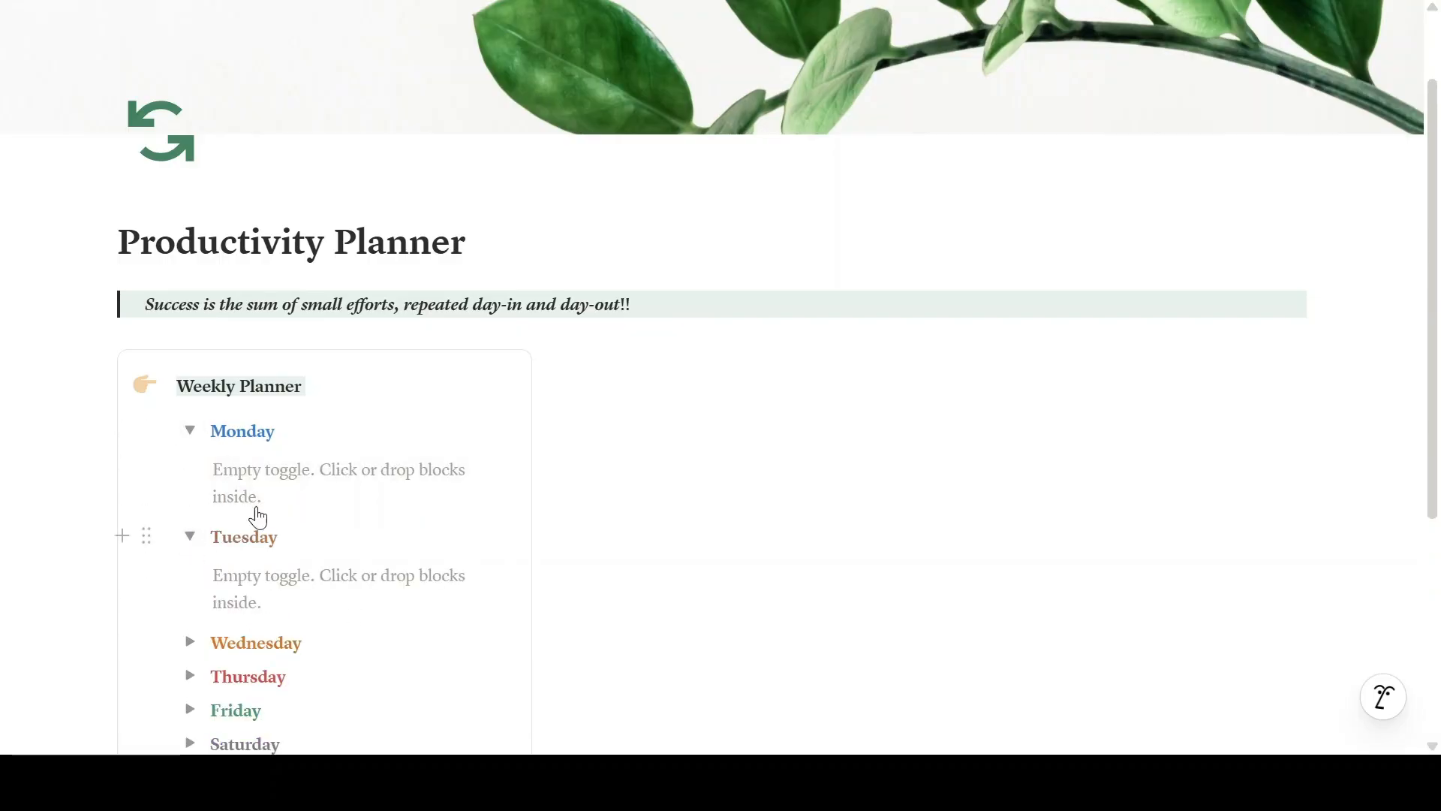
click(247, 473)
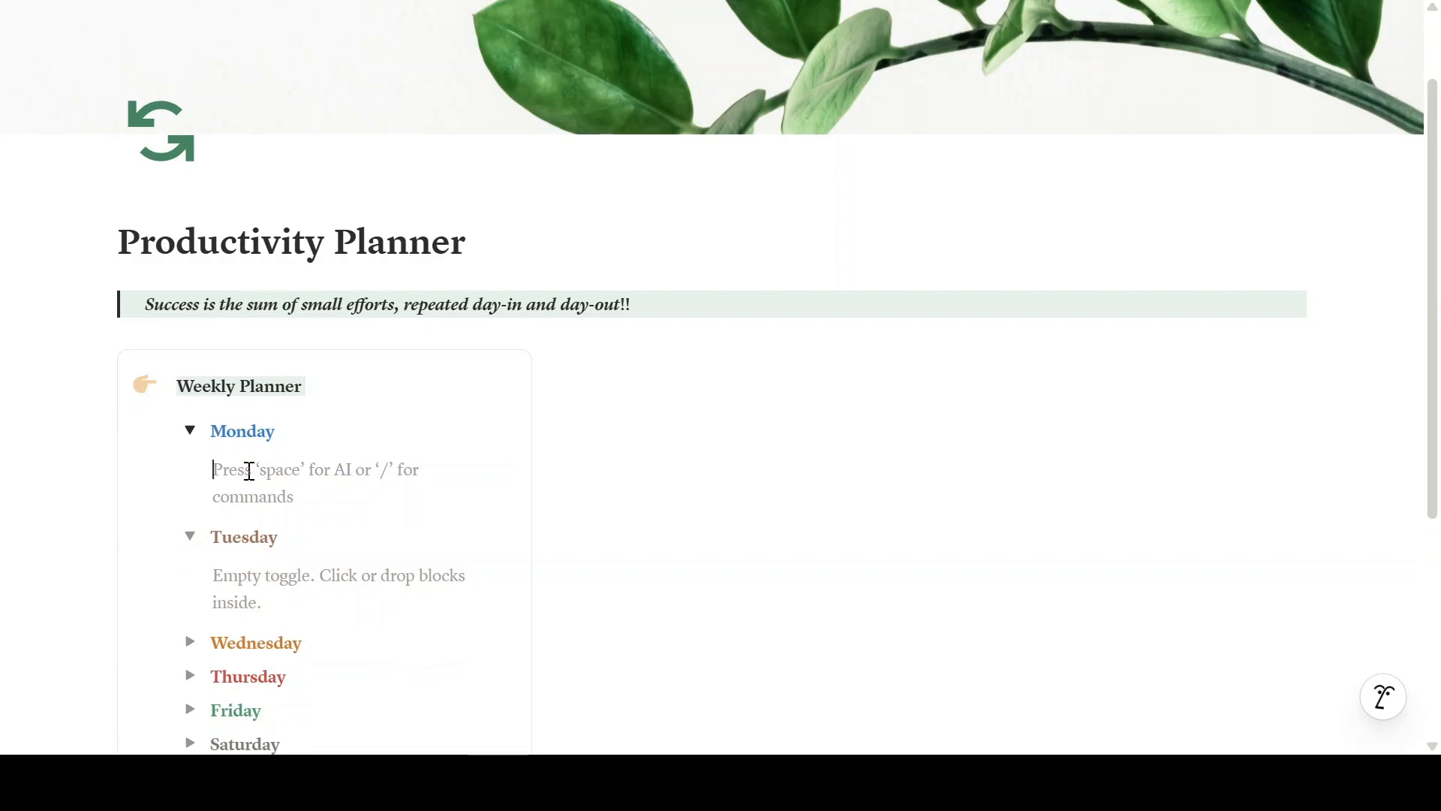
text(/to)
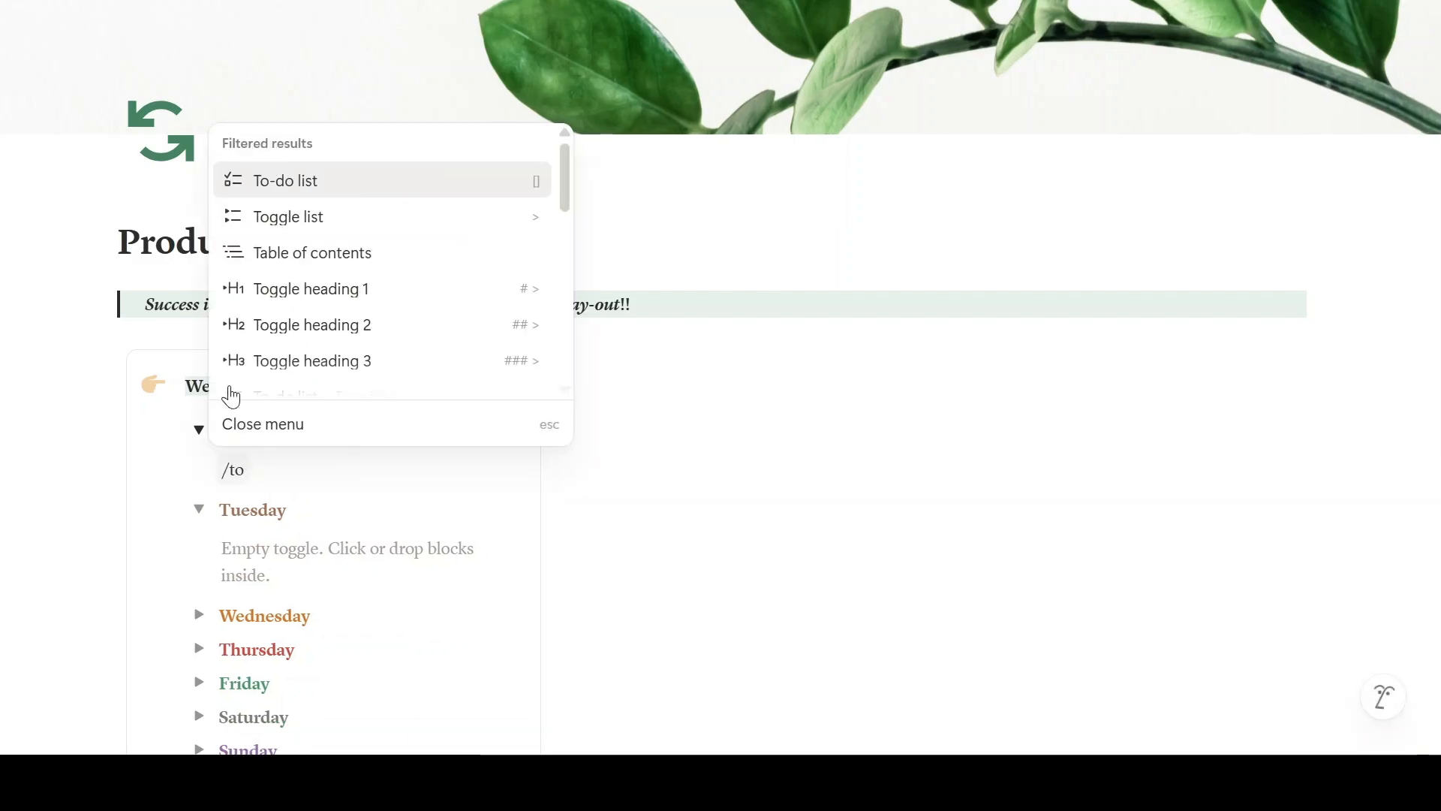
click(258, 180)
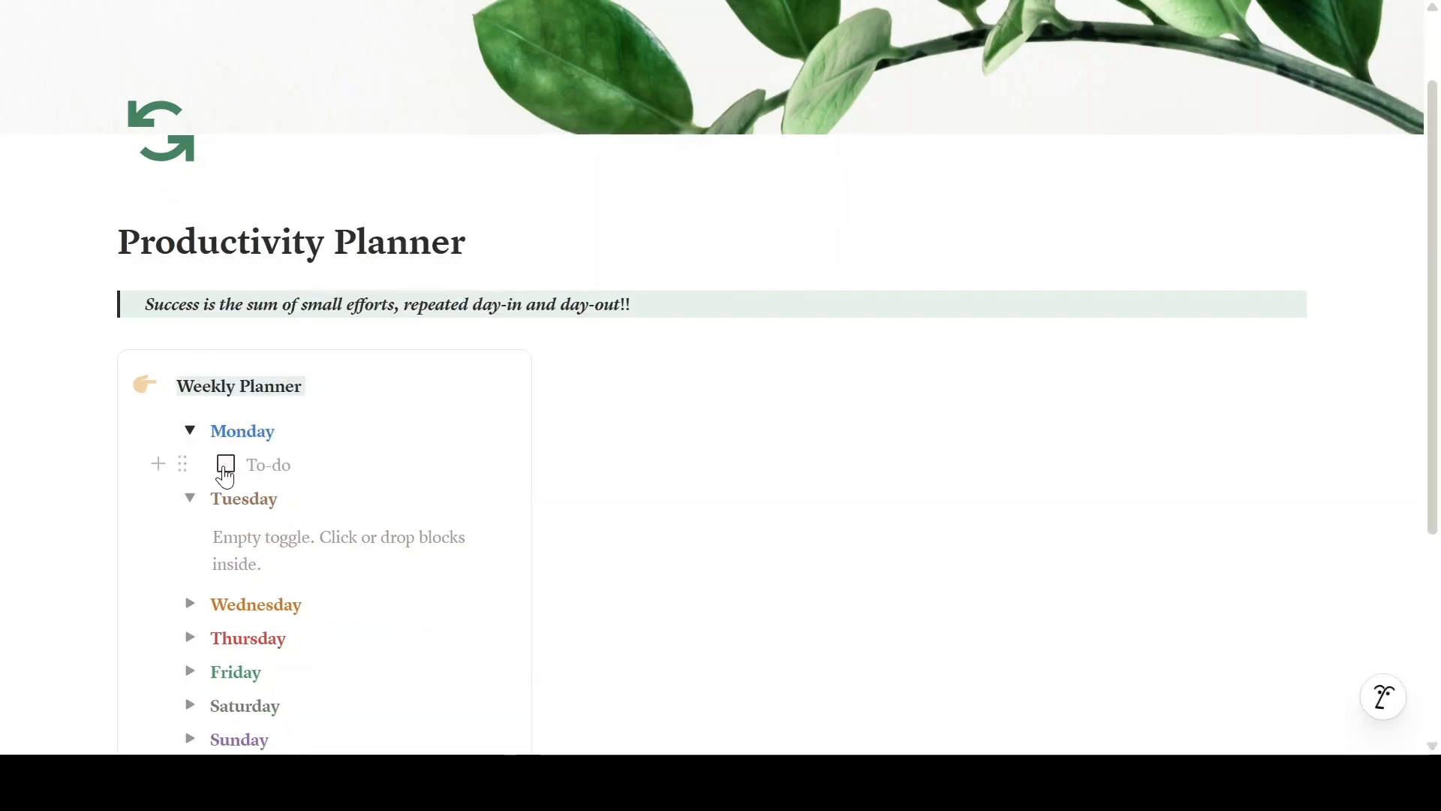
Duplicate the empty to-do inside the Monday toggle until it holds four checkboxes.
click(182, 465)
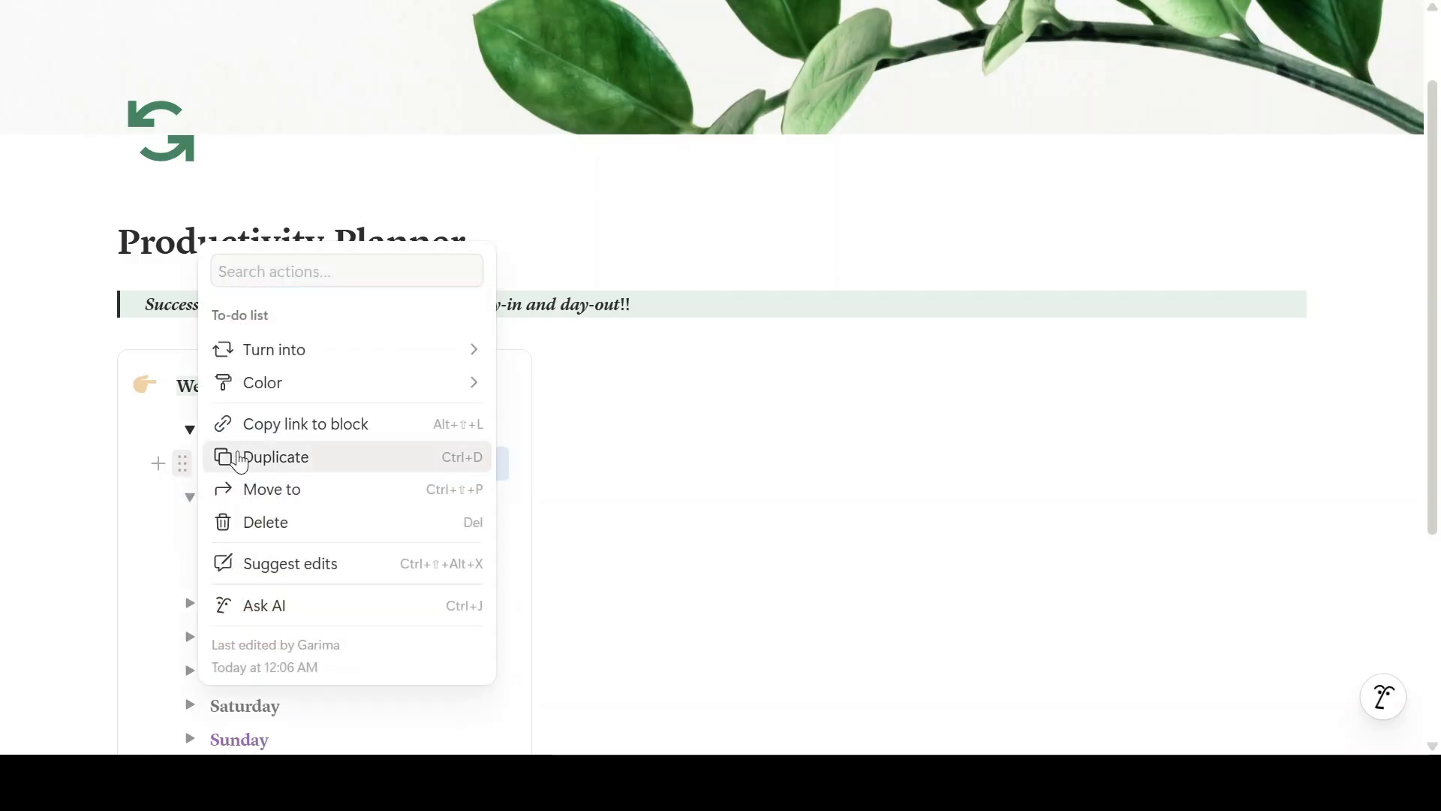
click(225, 458)
click(180, 500)
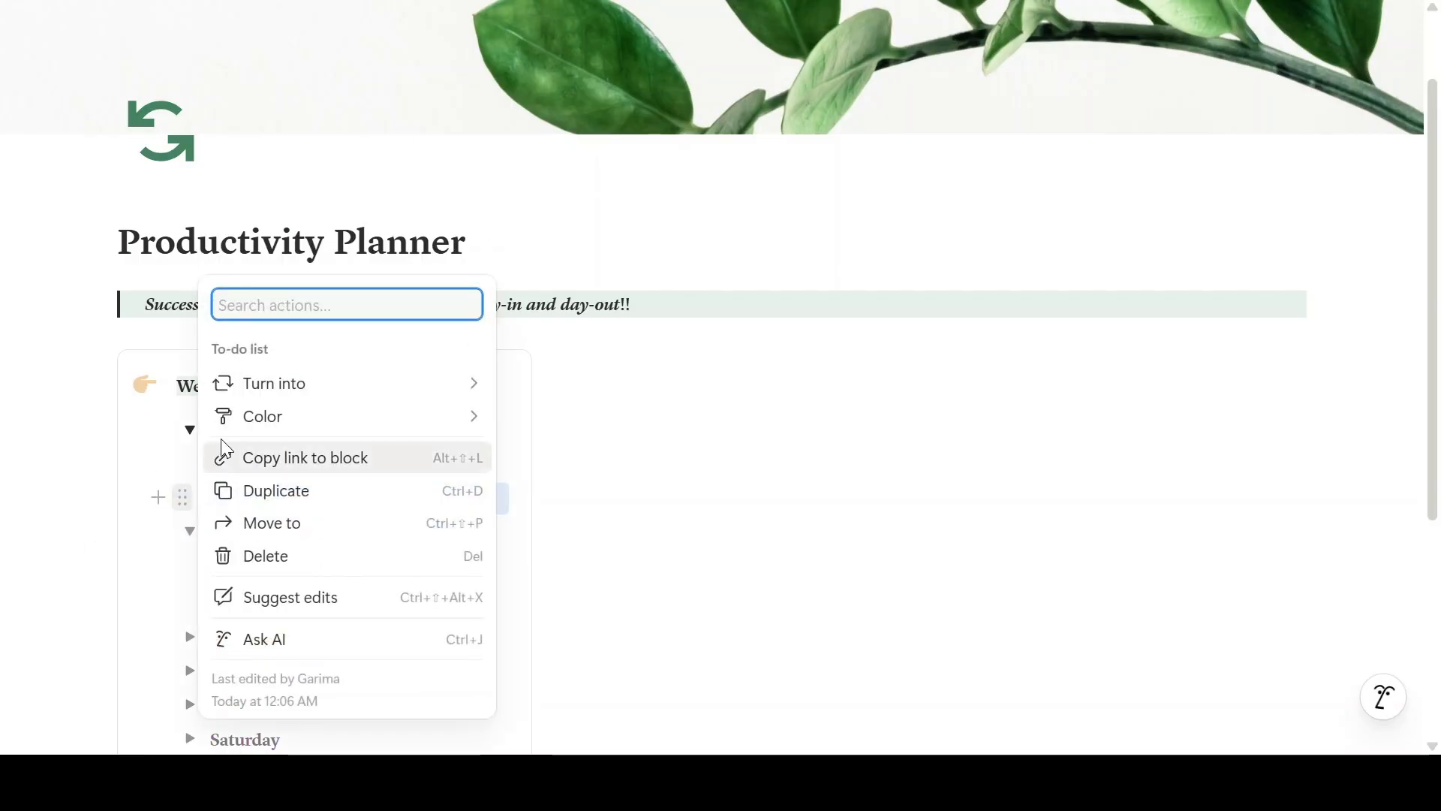
click(247, 490)
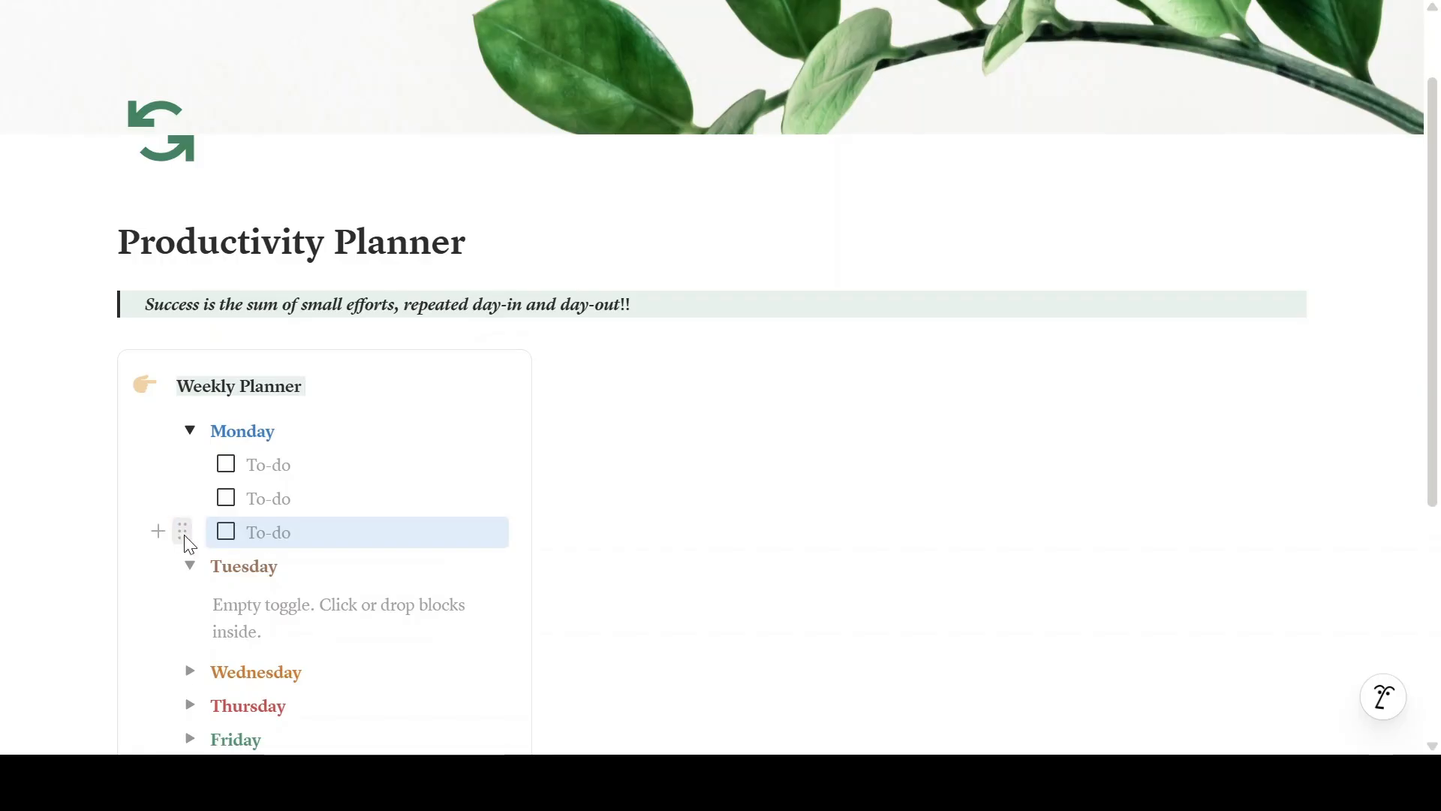
click(182, 532)
click(256, 511)
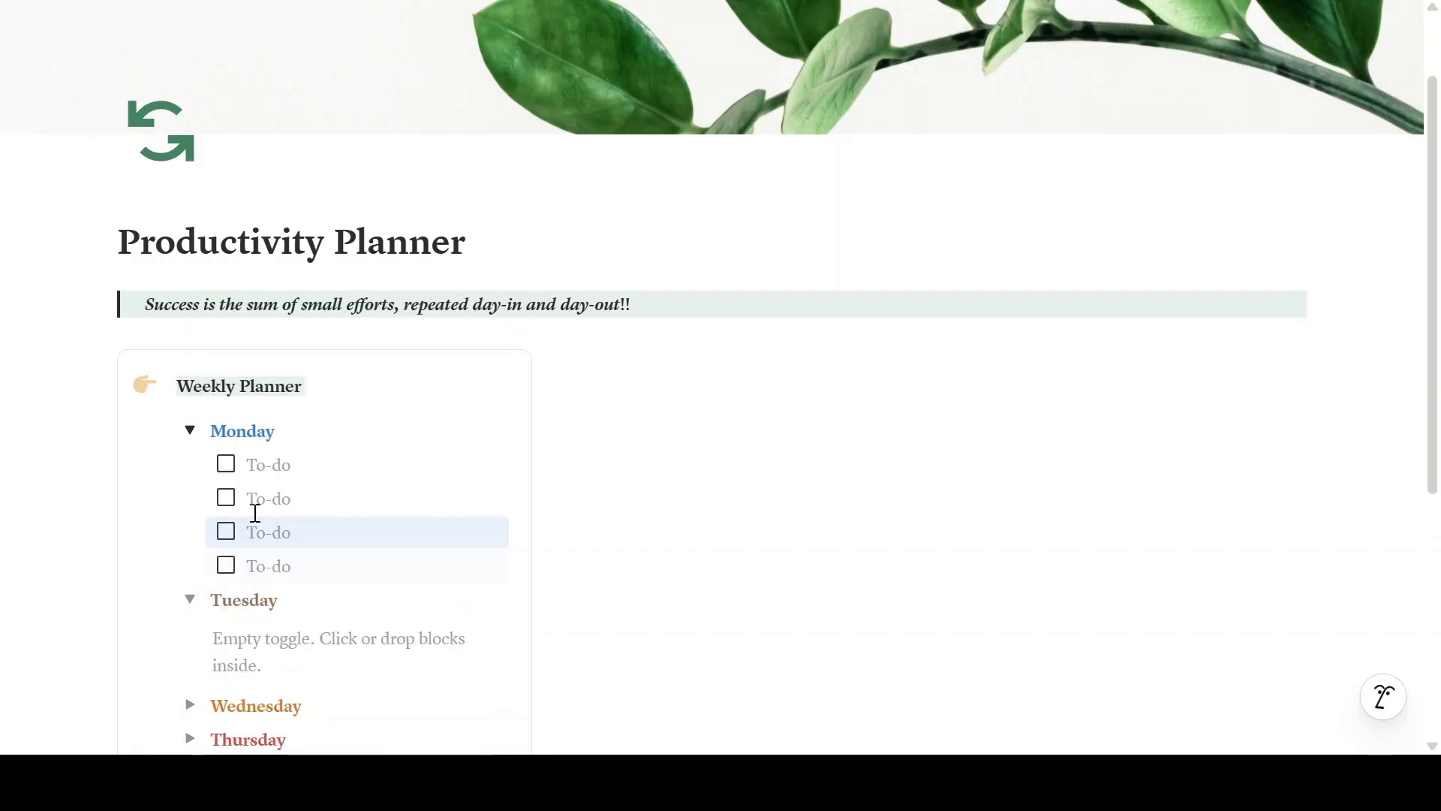
Fill Monday's four to-dos with "Plan weekly schedule", "Review last weeks goals", "Respond to emails" and "Grocery shopping".
click(263, 470)
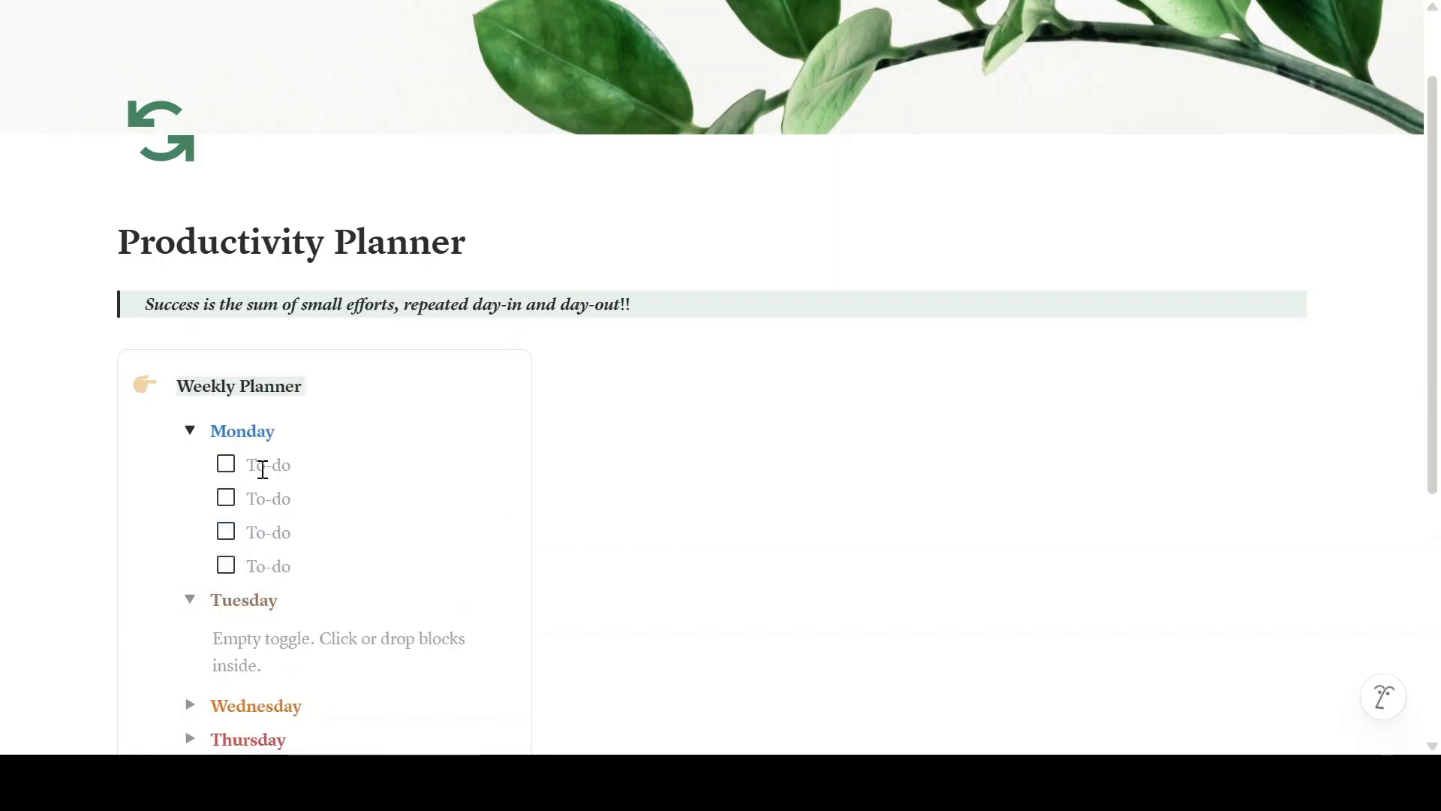
text(Plan weekly sch)
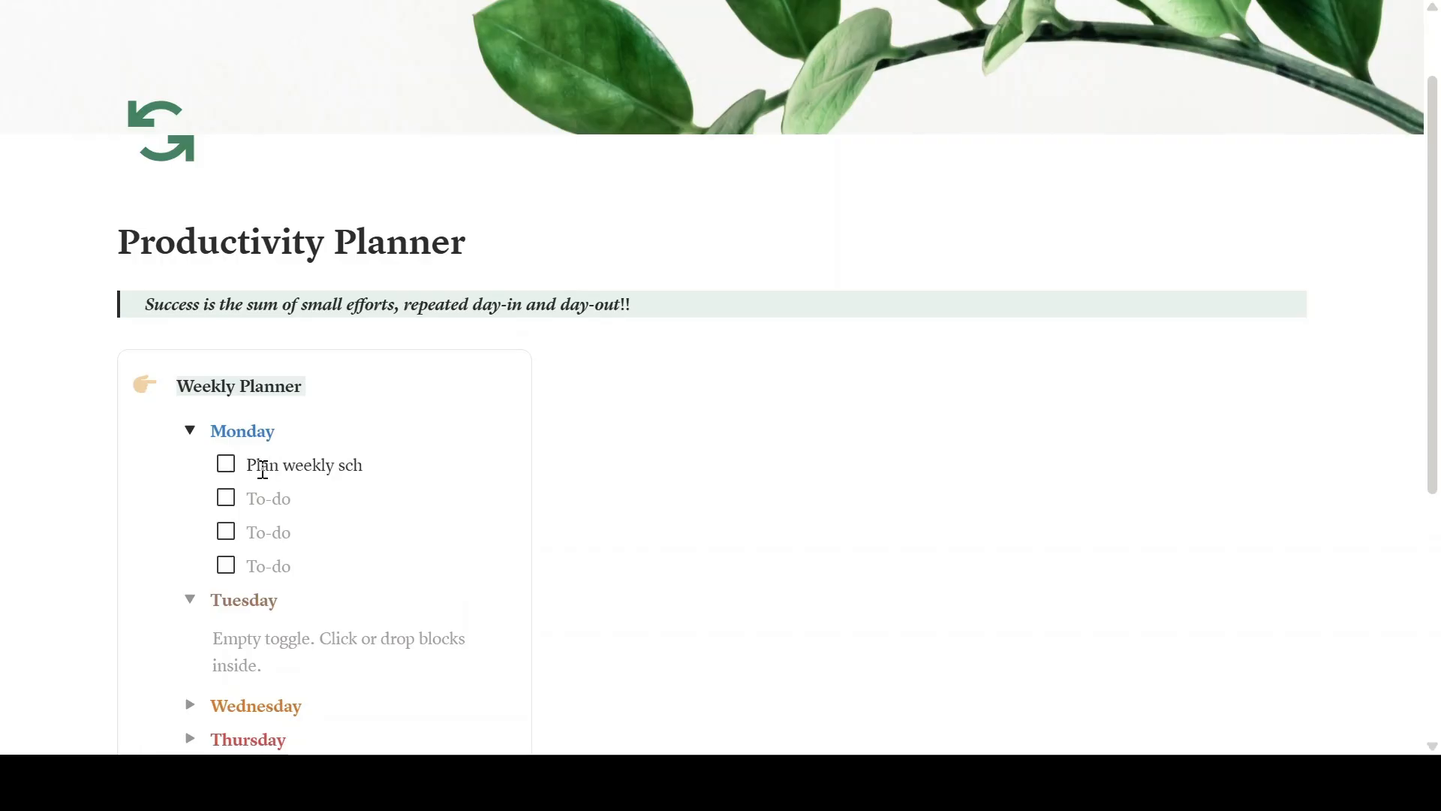
text(edule)
key(Down)
text(Review)
key(BackSpace)
text(last weeks goals)
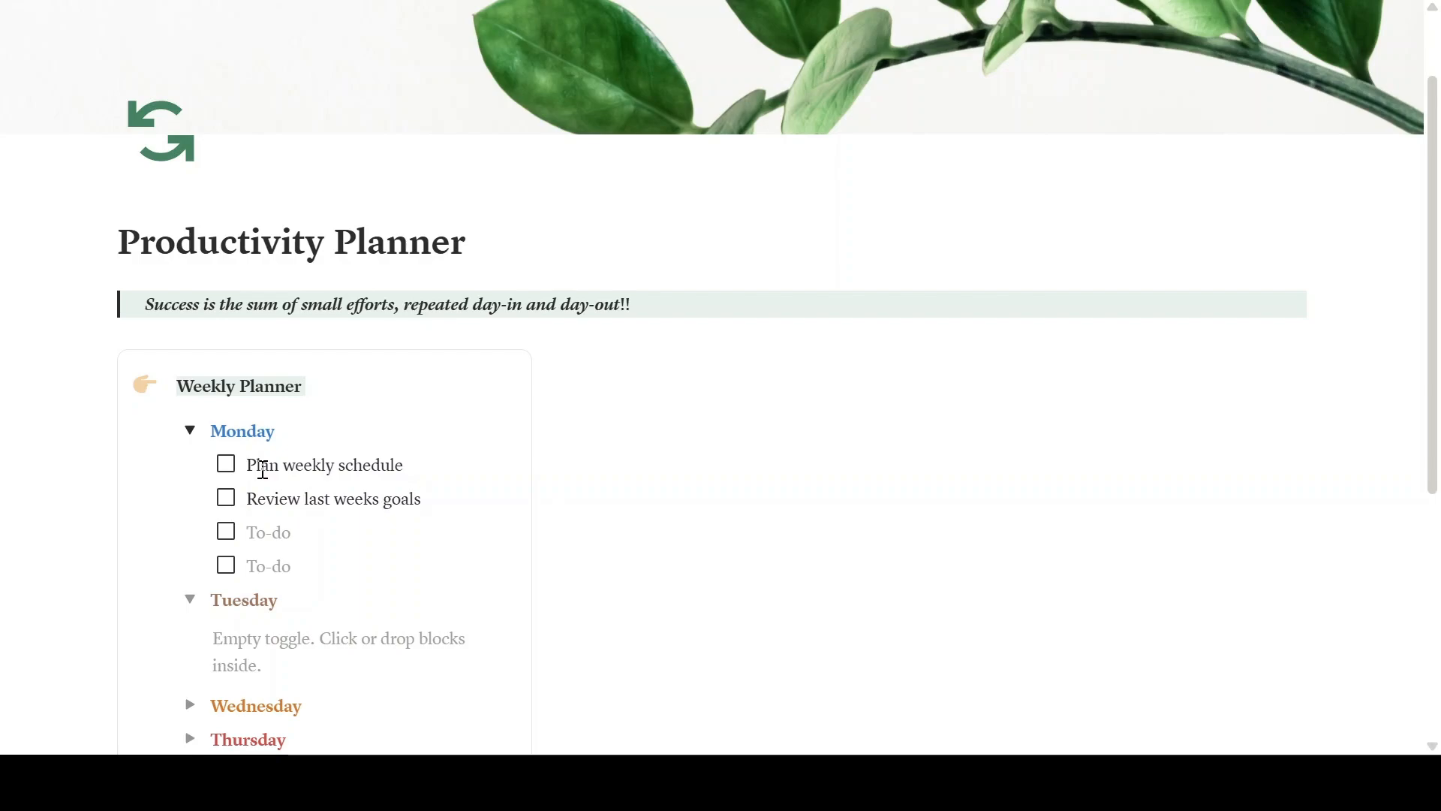
text(Respond to emd)
text(ils)
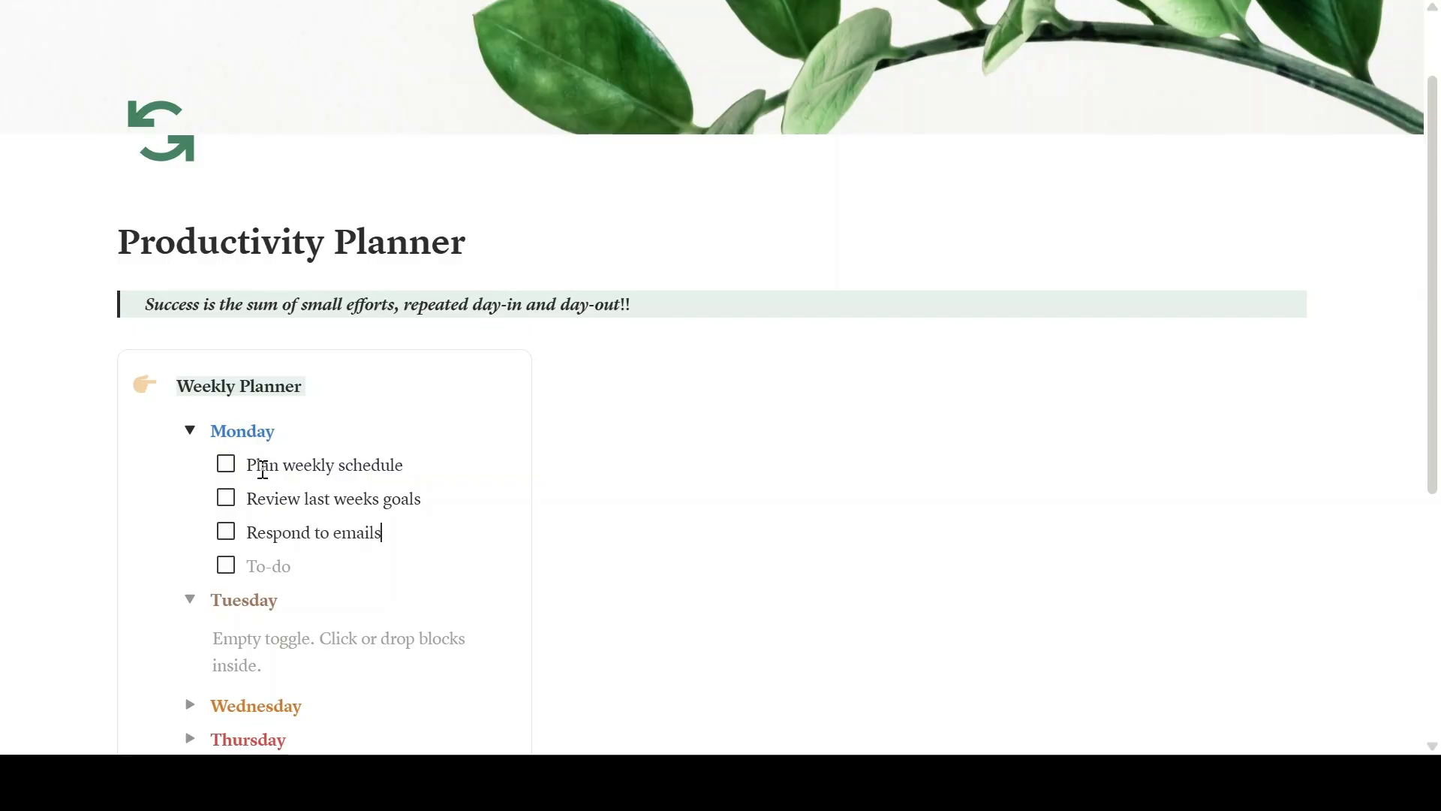
text(Grocery shopping)
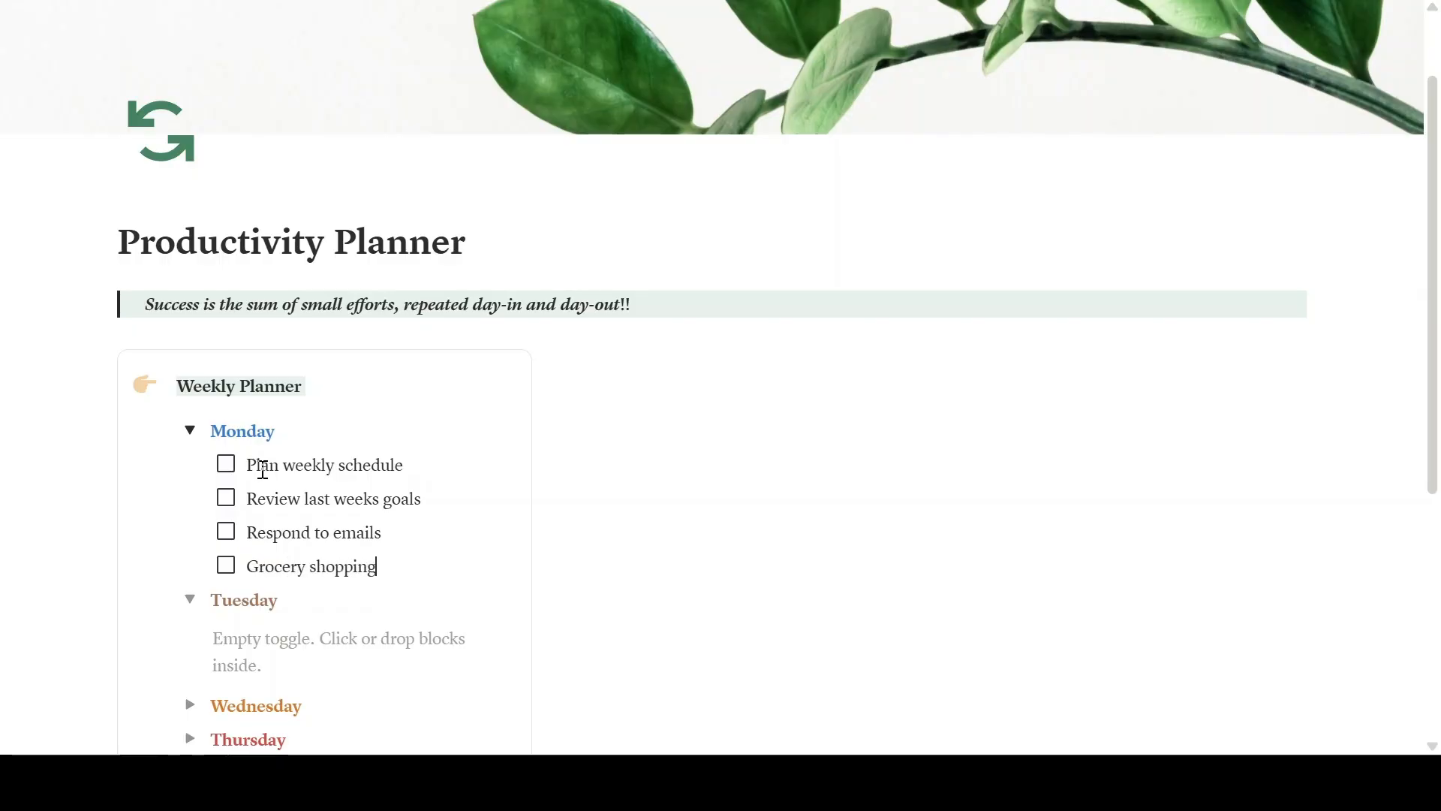
Collapse the Monday toggle and insert an empty to-do checkbox inside Tuesday.
scroll(263, 469, down, 3)
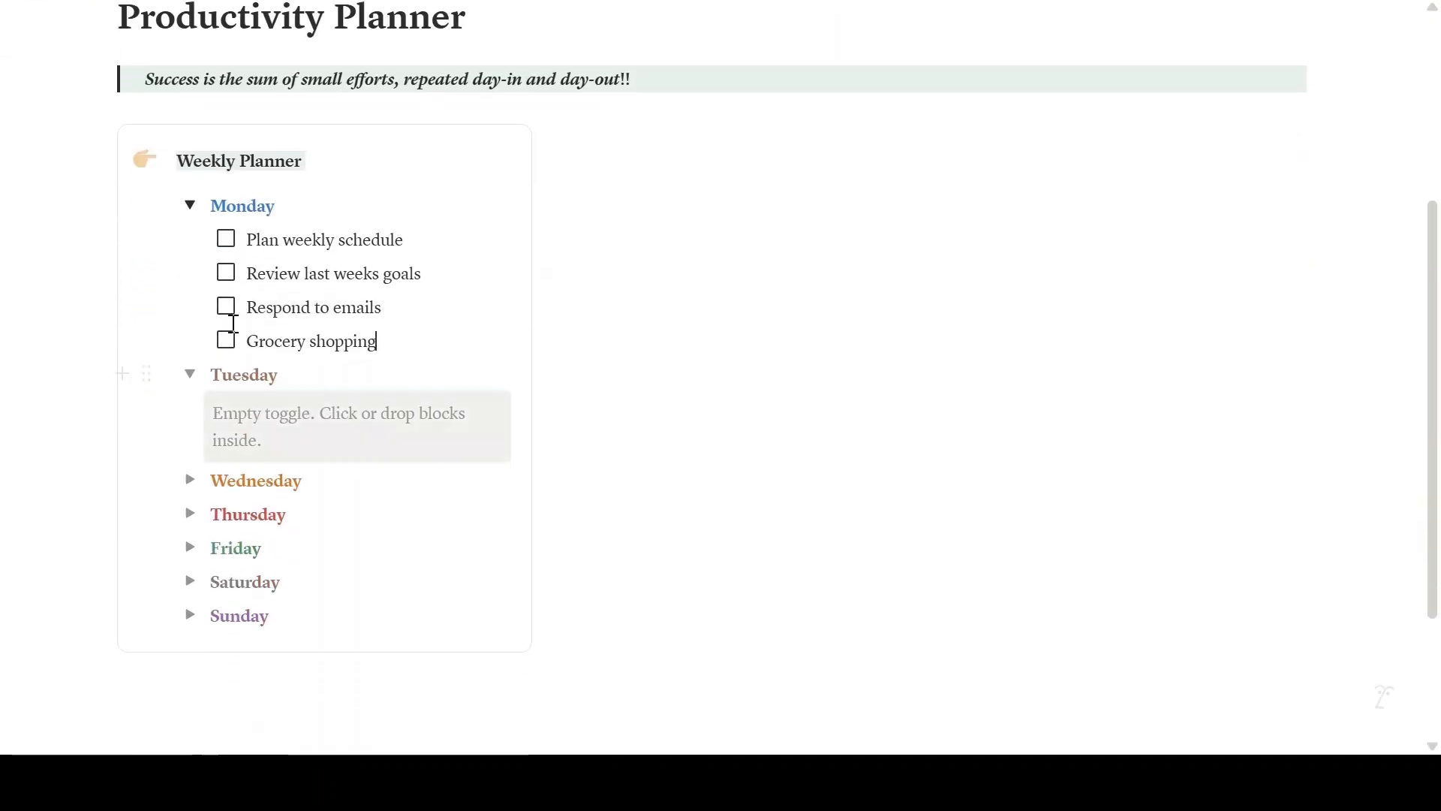
click(190, 205)
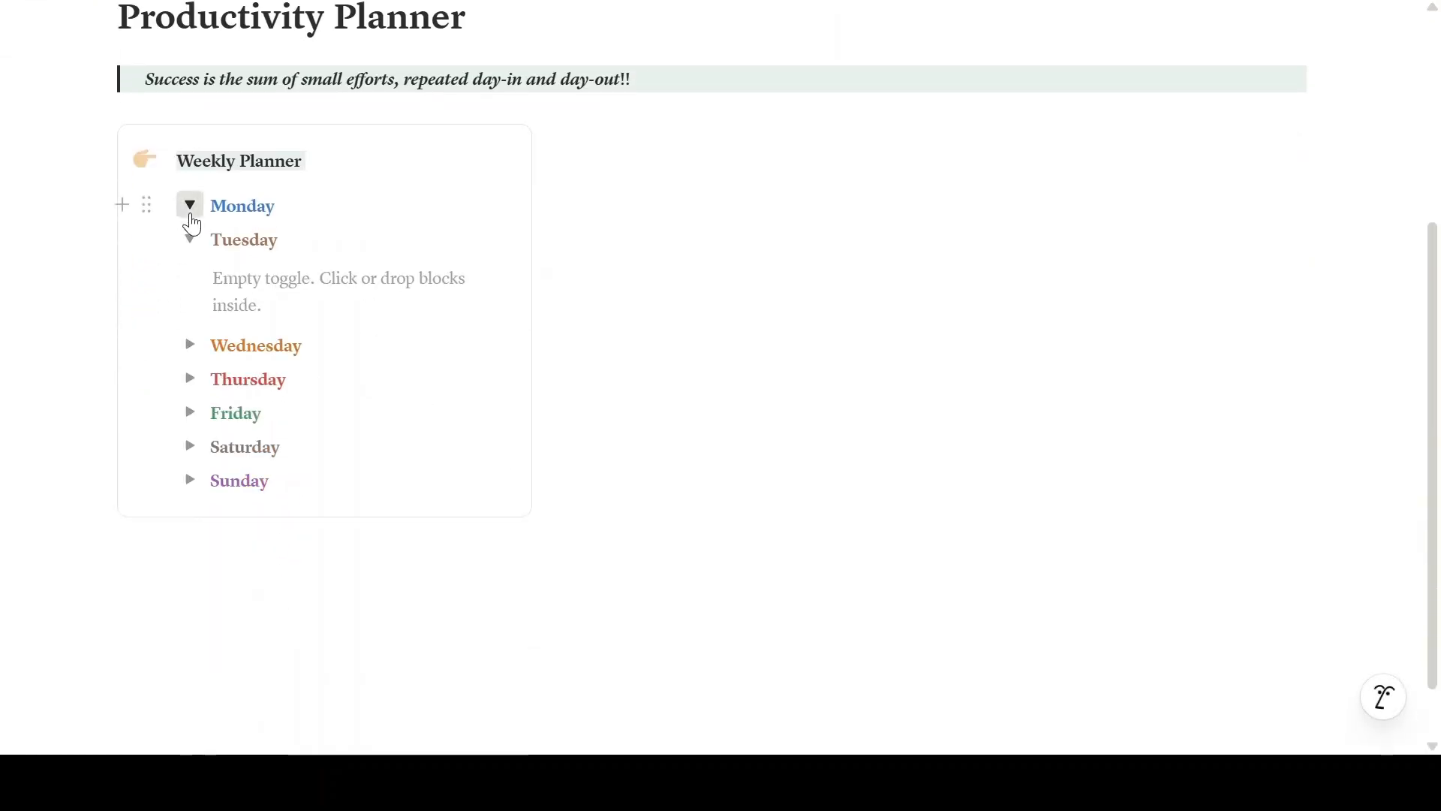
click(232, 280)
text(/to)
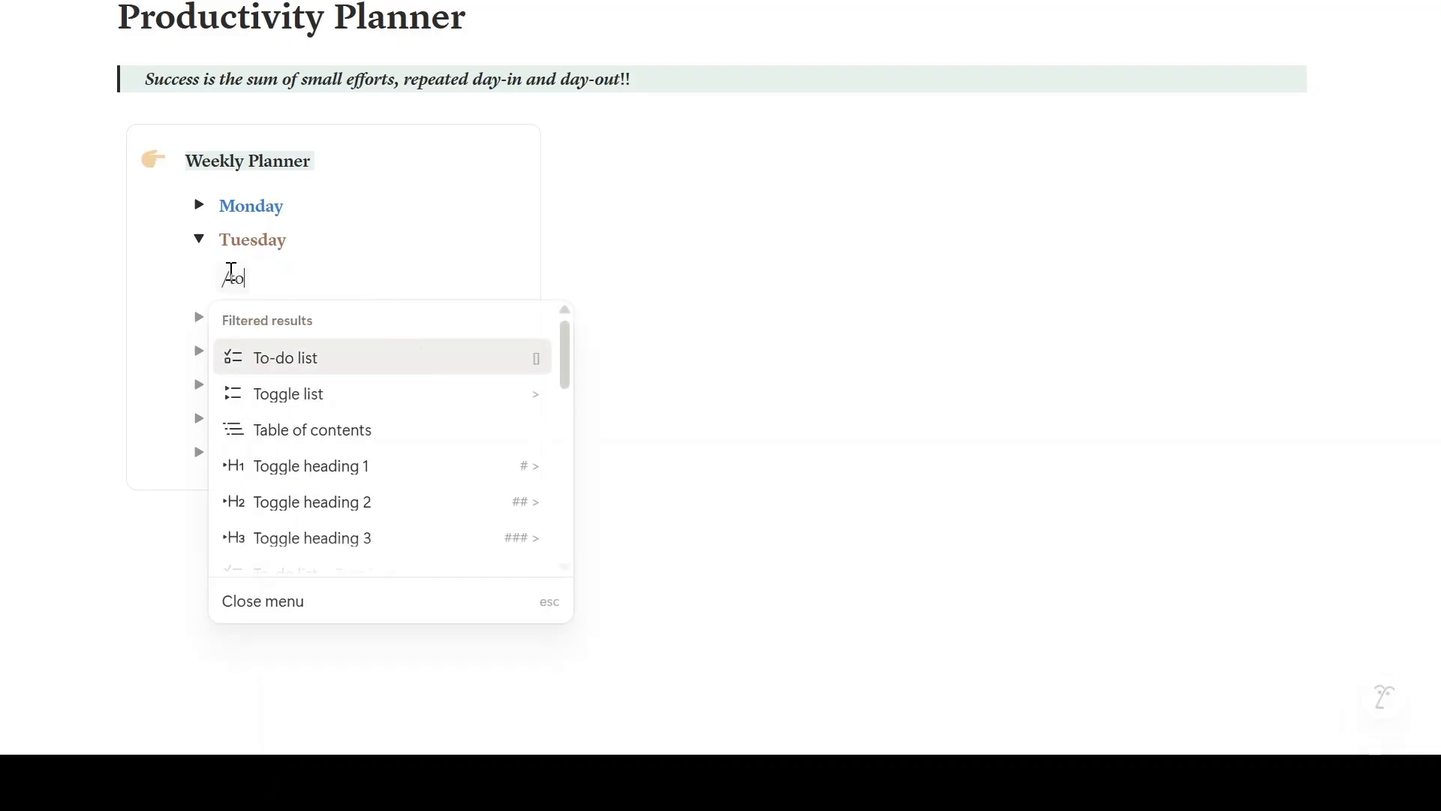
click(325, 363)
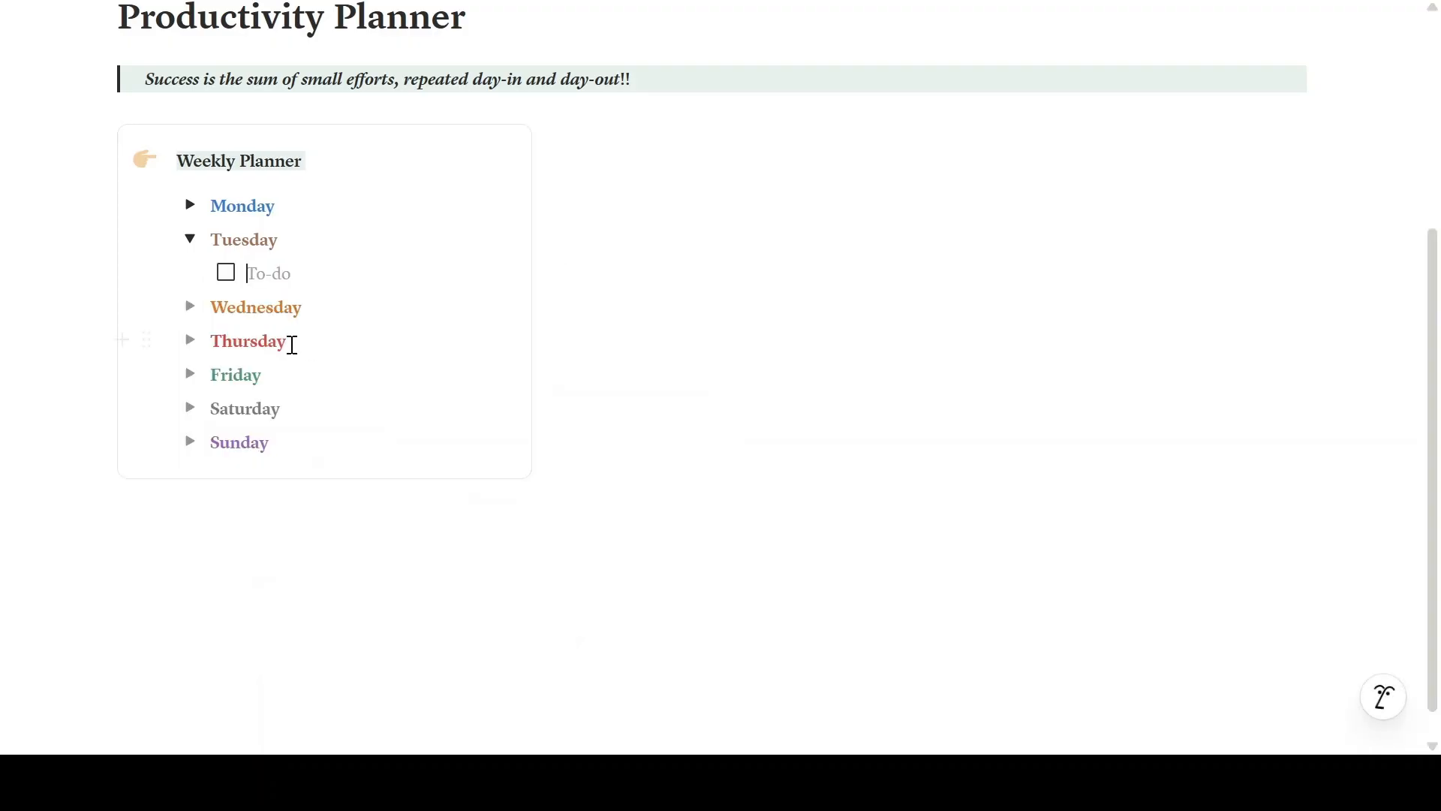
Duplicate the empty to-do inside the Tuesday toggle three times.
click(183, 271)
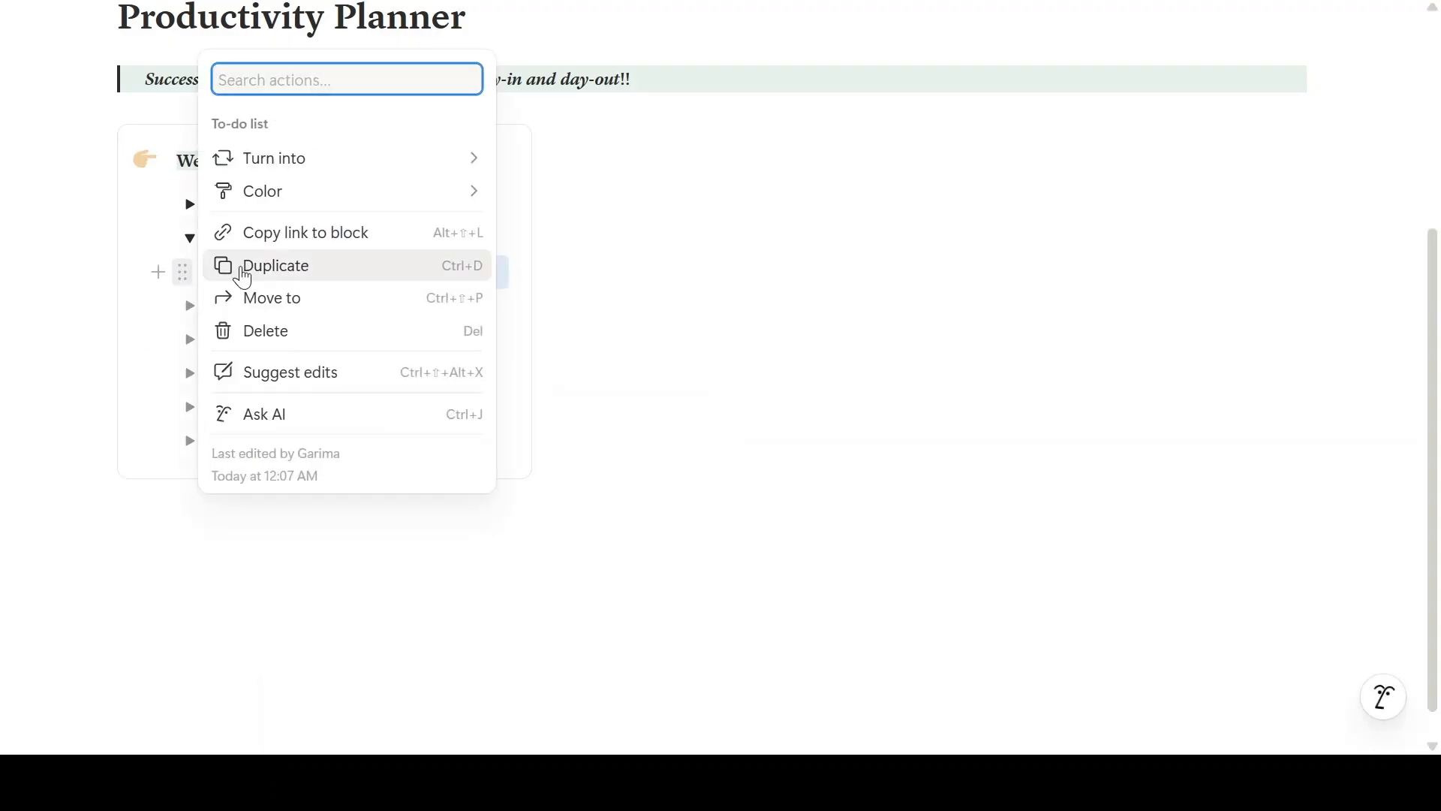
click(234, 264)
click(182, 307)
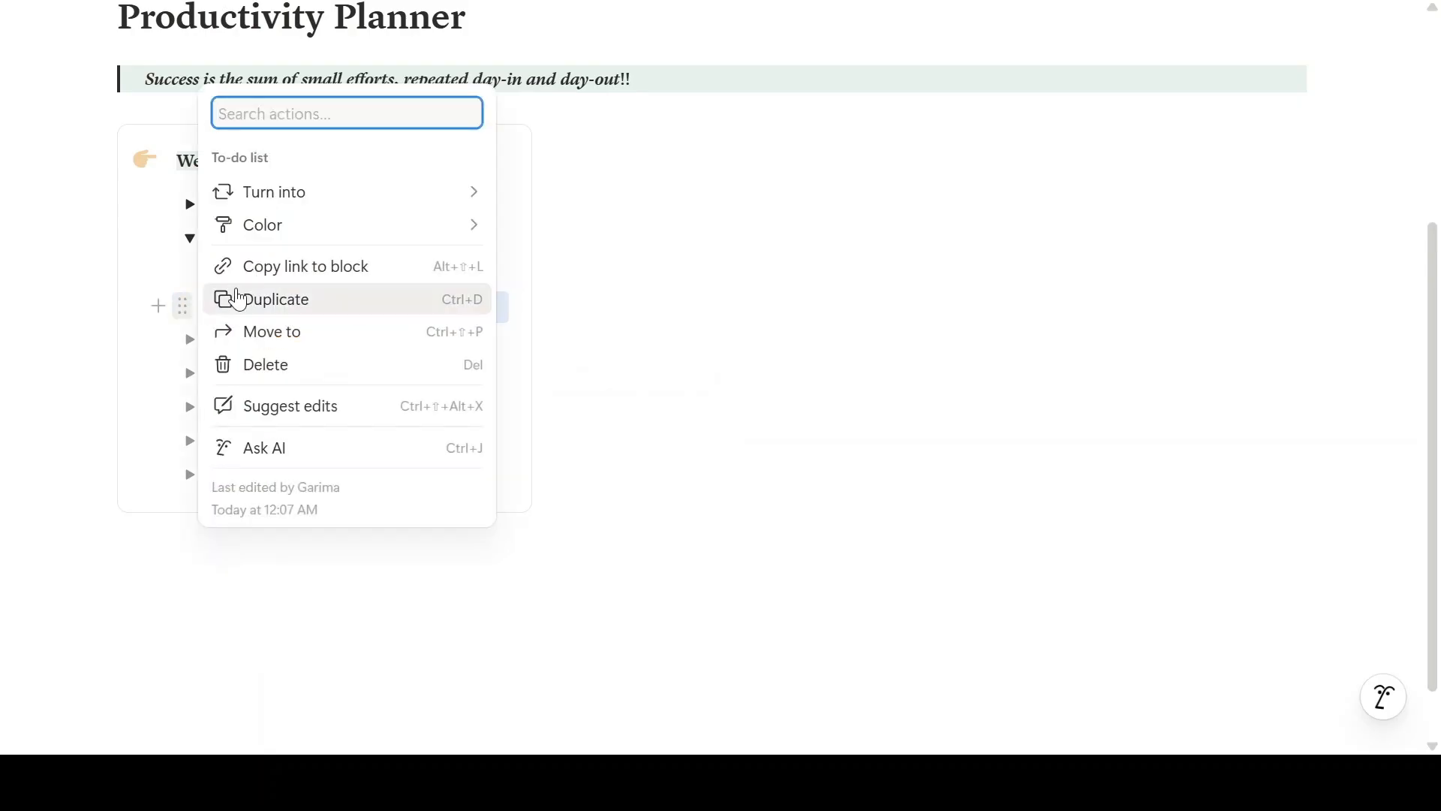
click(236, 296)
click(183, 340)
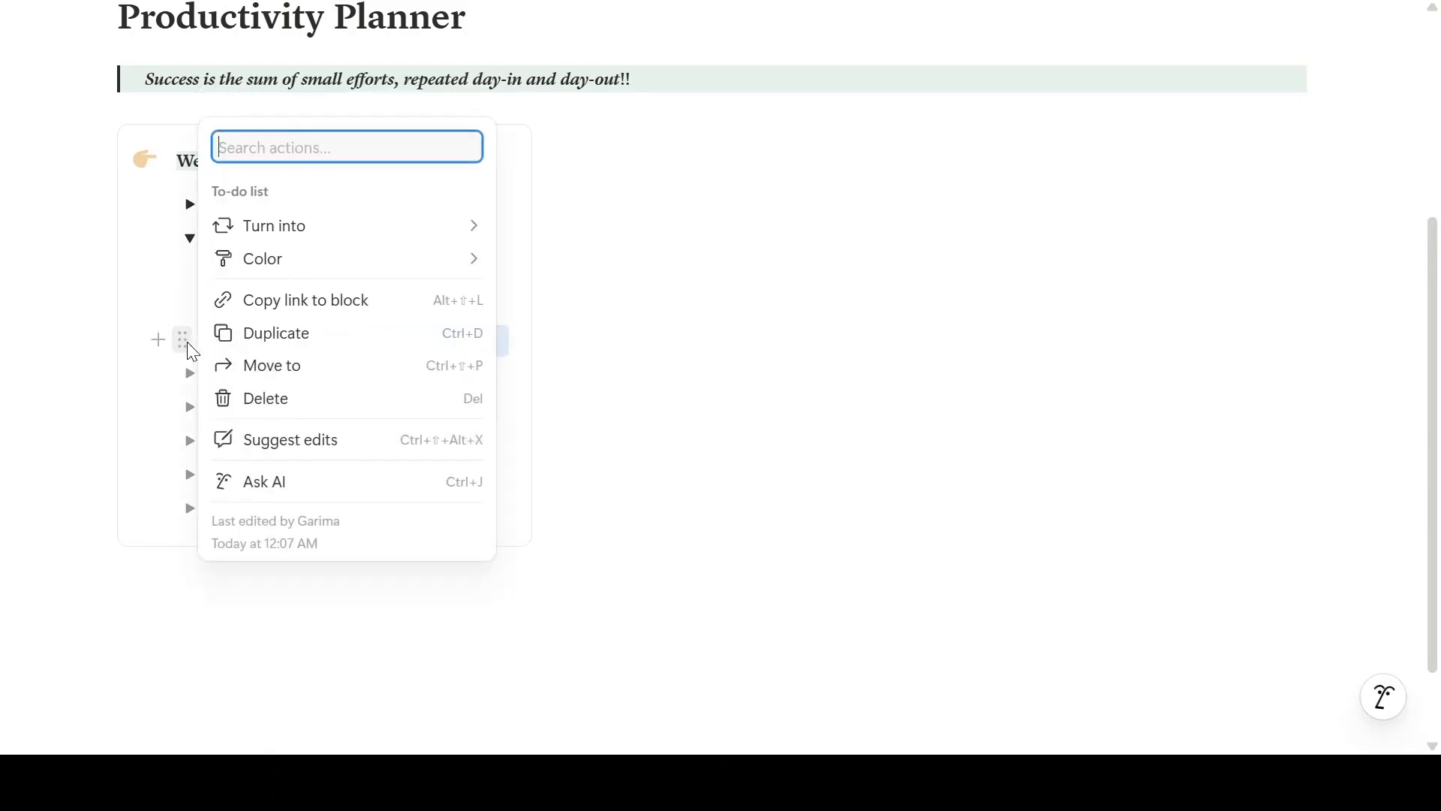
click(229, 331)
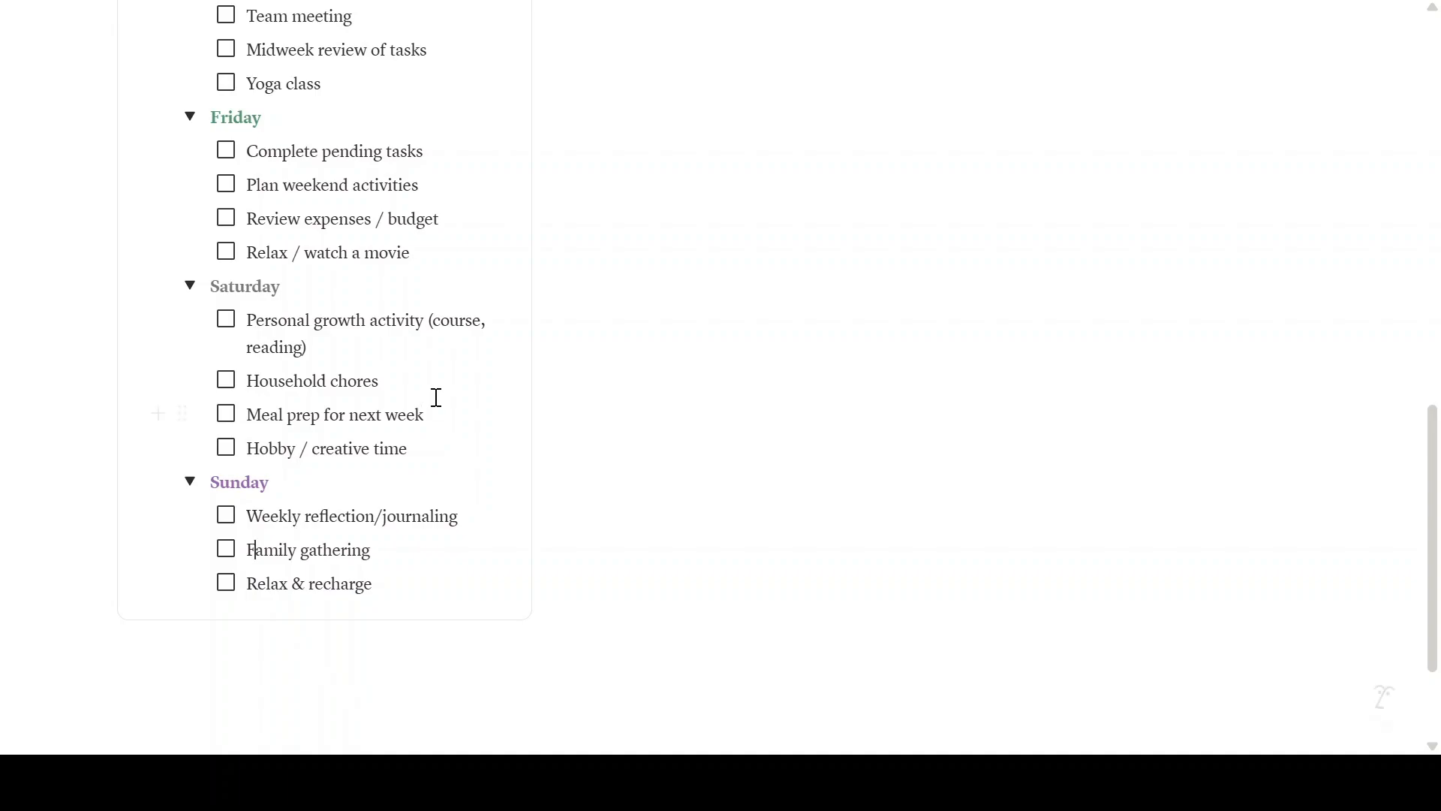
Collapse all the weekday toggles from Monday to Sunday and narrow the column holding the Weekly Planner callout.
scroll(473, 390, up, 5)
scroll(473, 388, down, 5)
scroll(473, 388, up, 10)
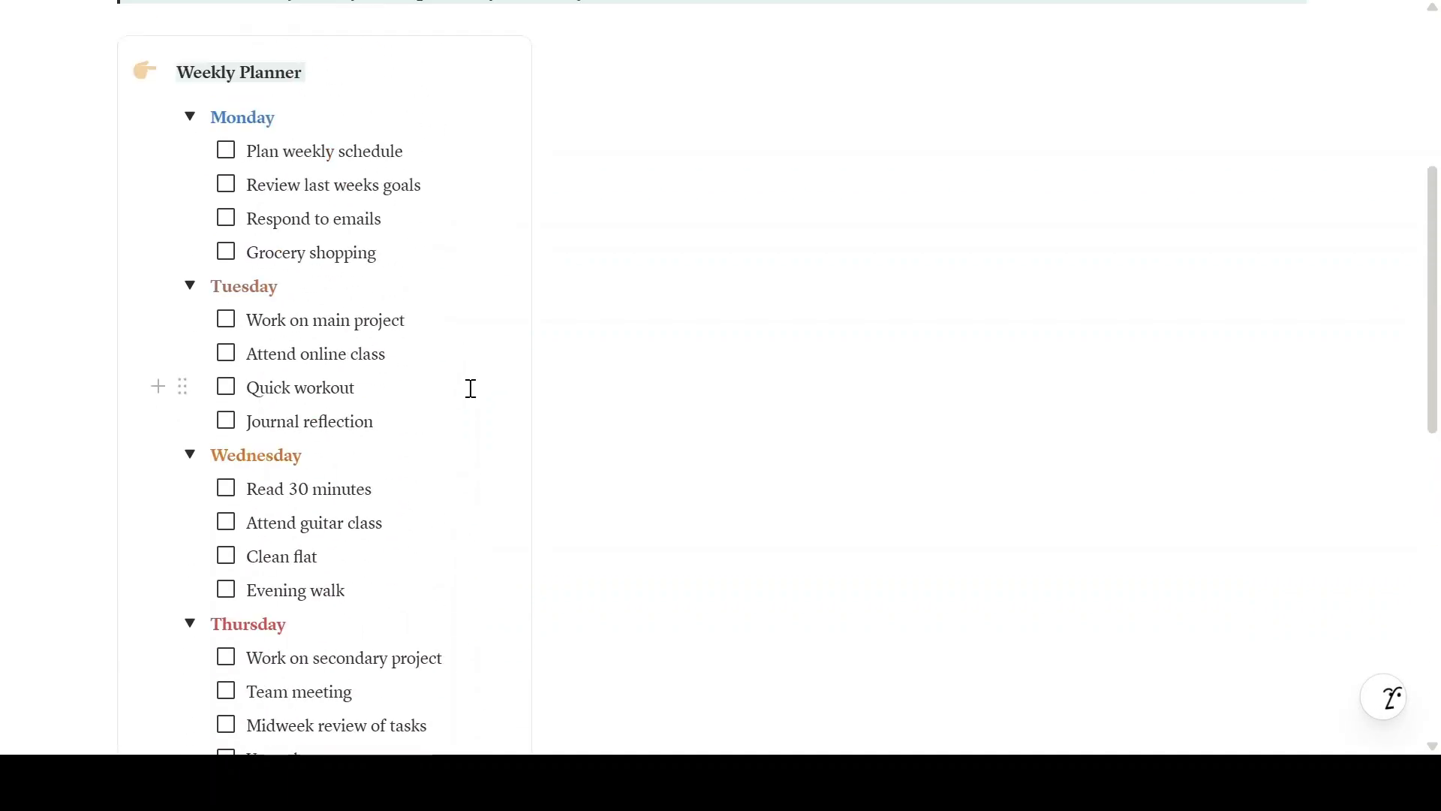
click(189, 118)
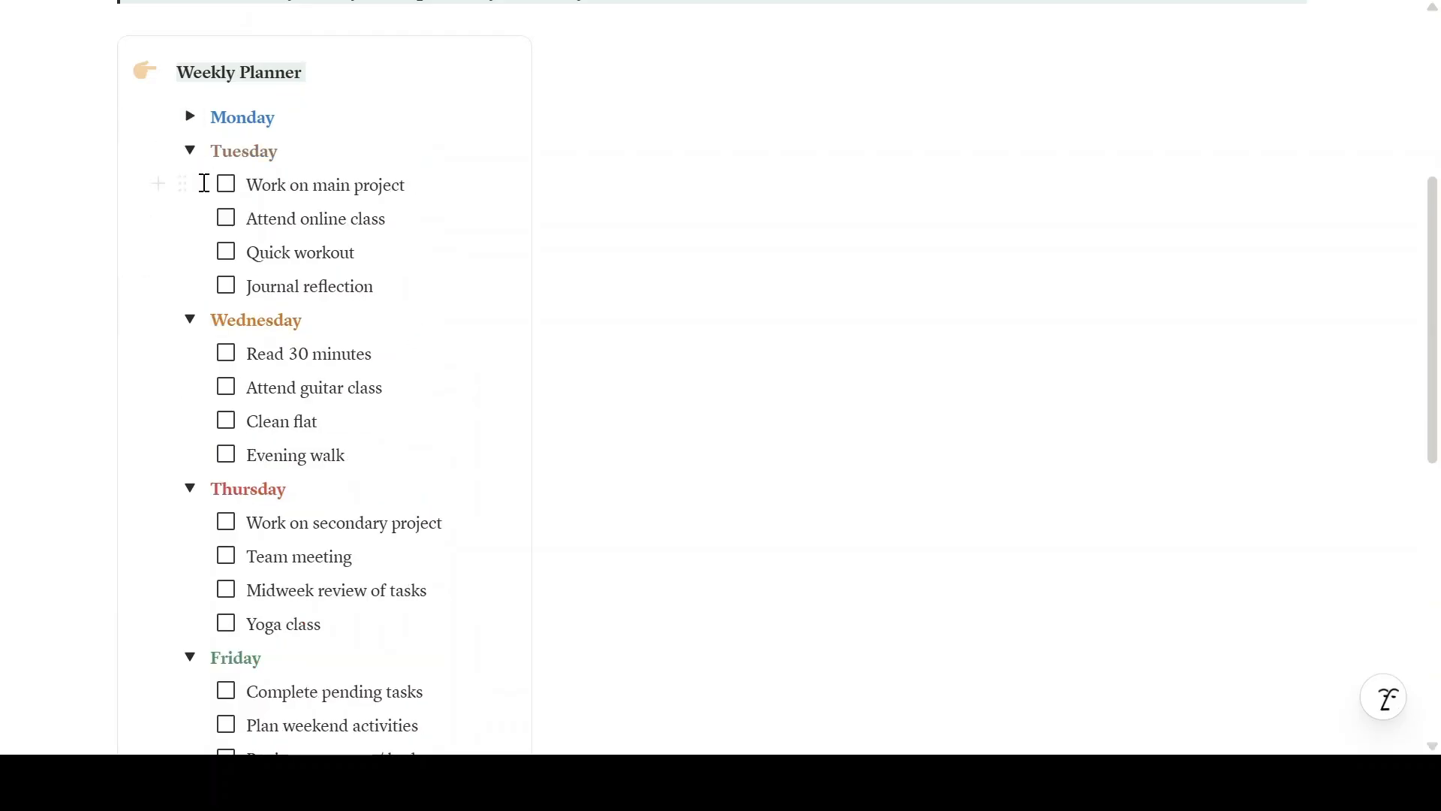
click(190, 151)
click(190, 184)
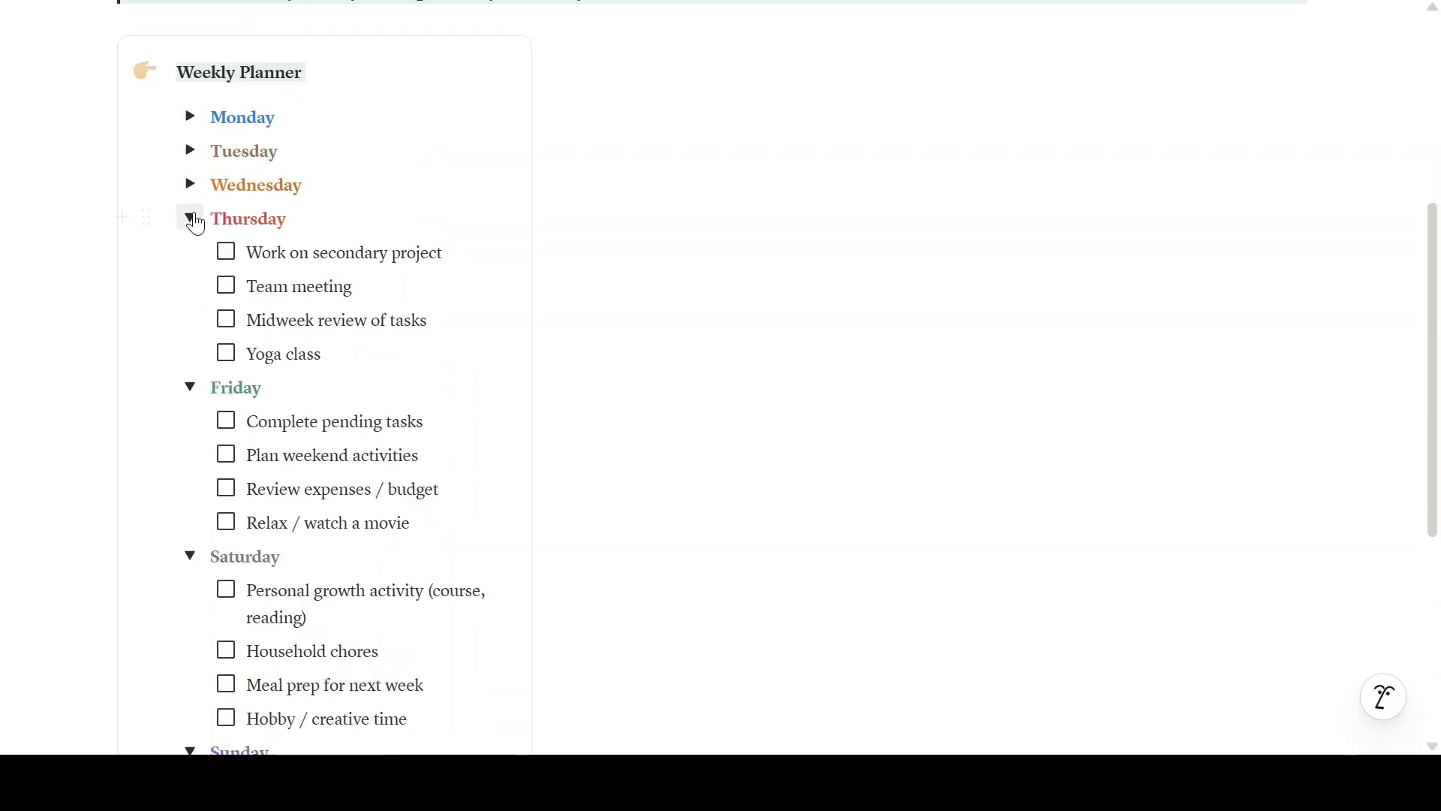
click(192, 219)
click(190, 252)
click(191, 286)
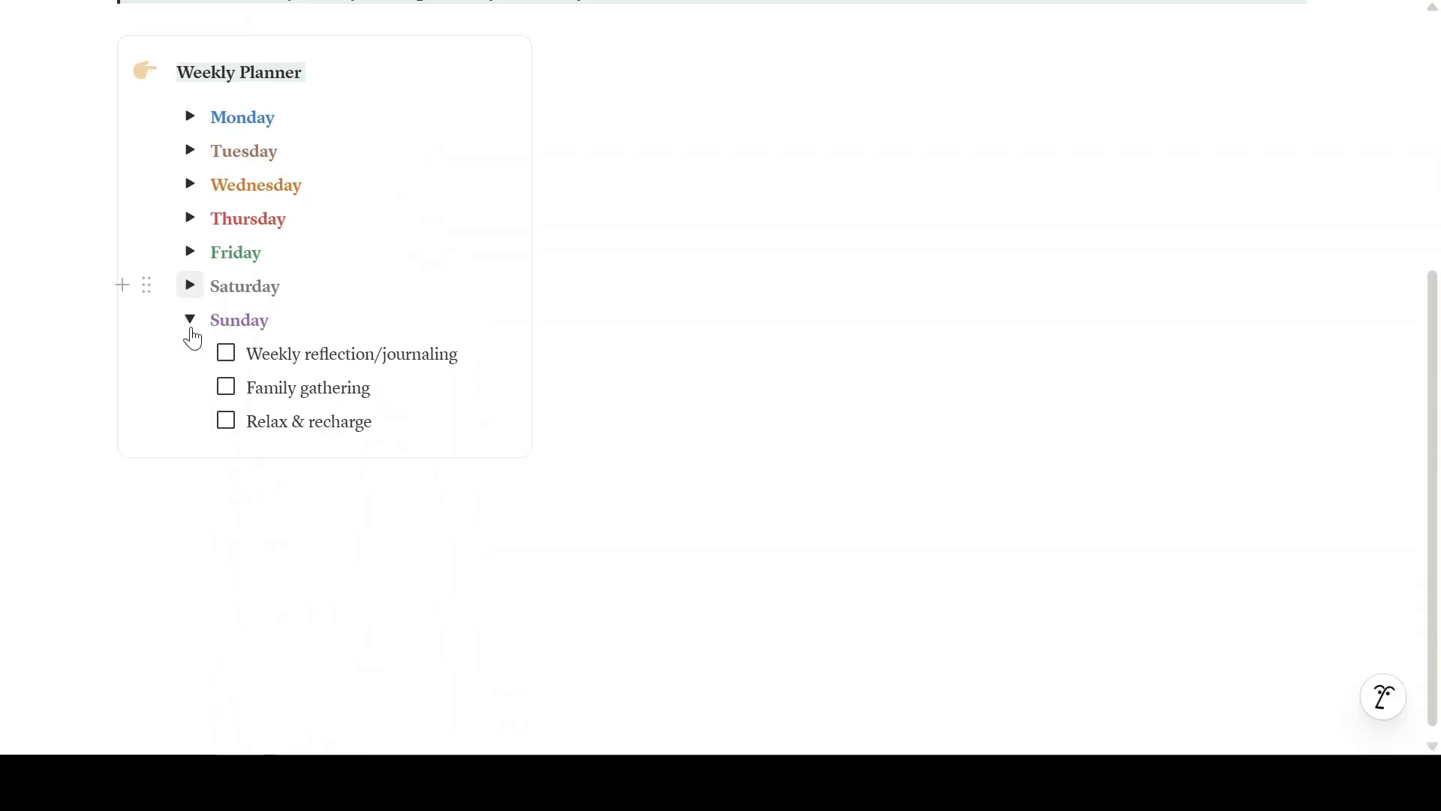
click(191, 322)
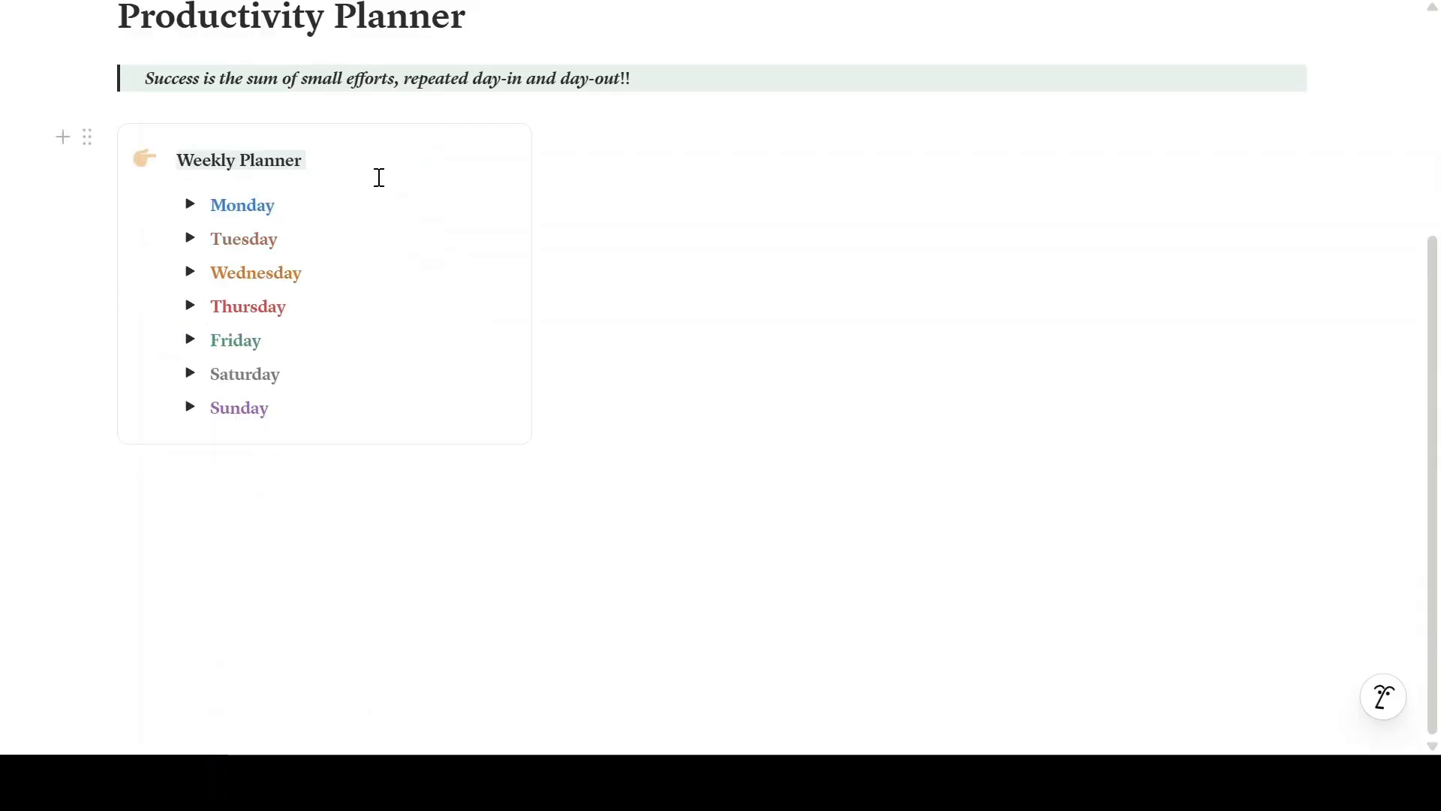
drag(556, 277, 470, 273)
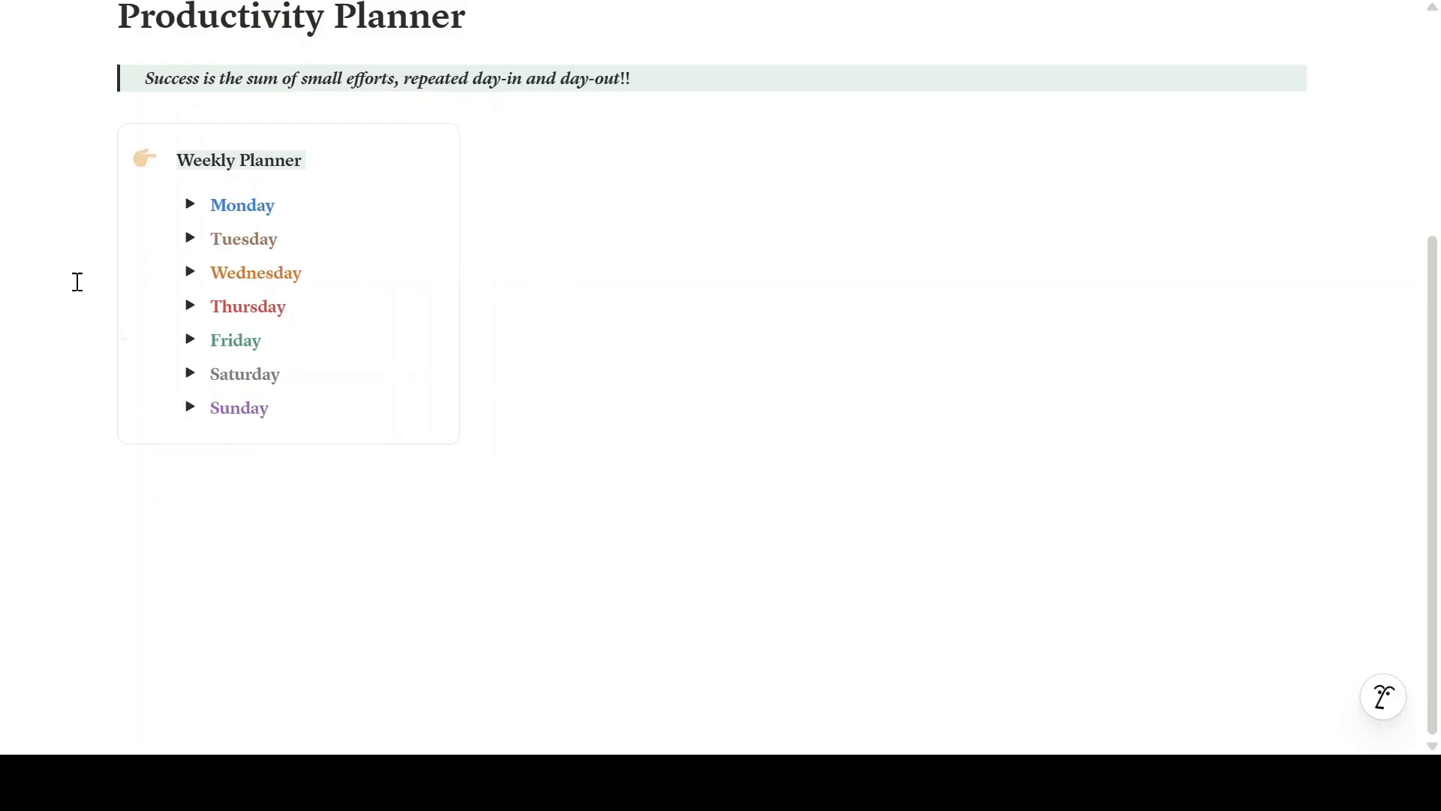
Add a callout below the Weekly Planner callout with the text "Quick To-Do List".
click(62, 138)
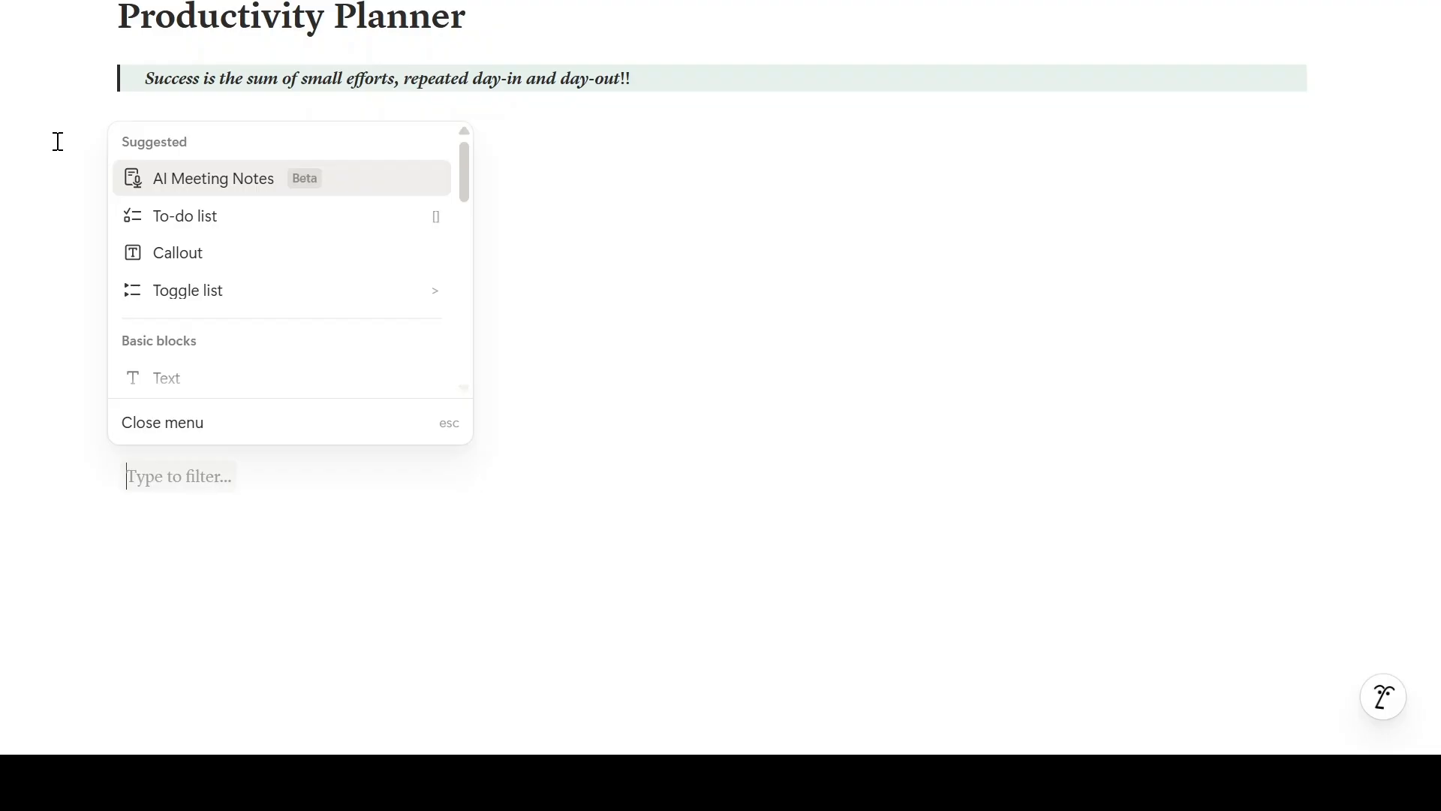
click(180, 252)
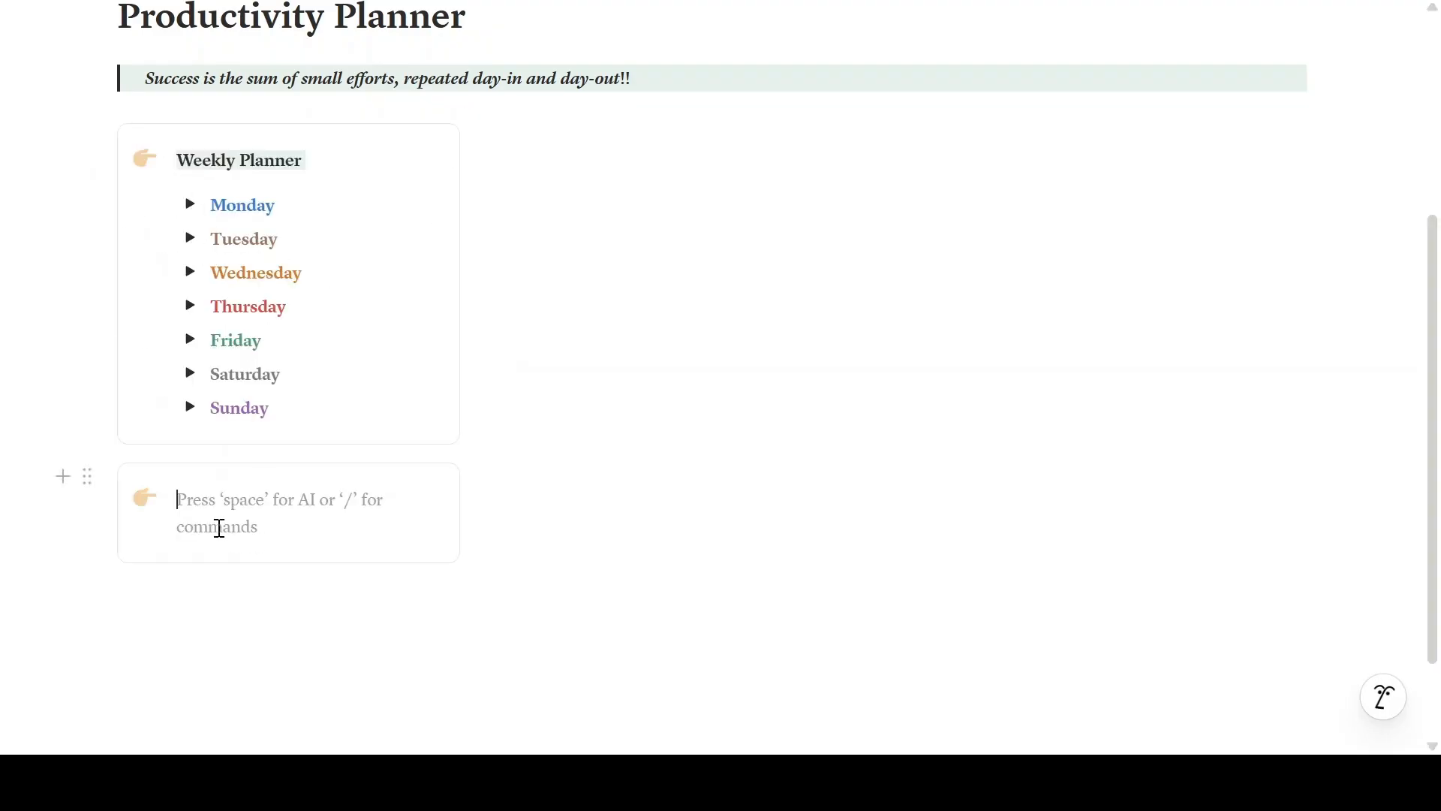
text(Quick T)
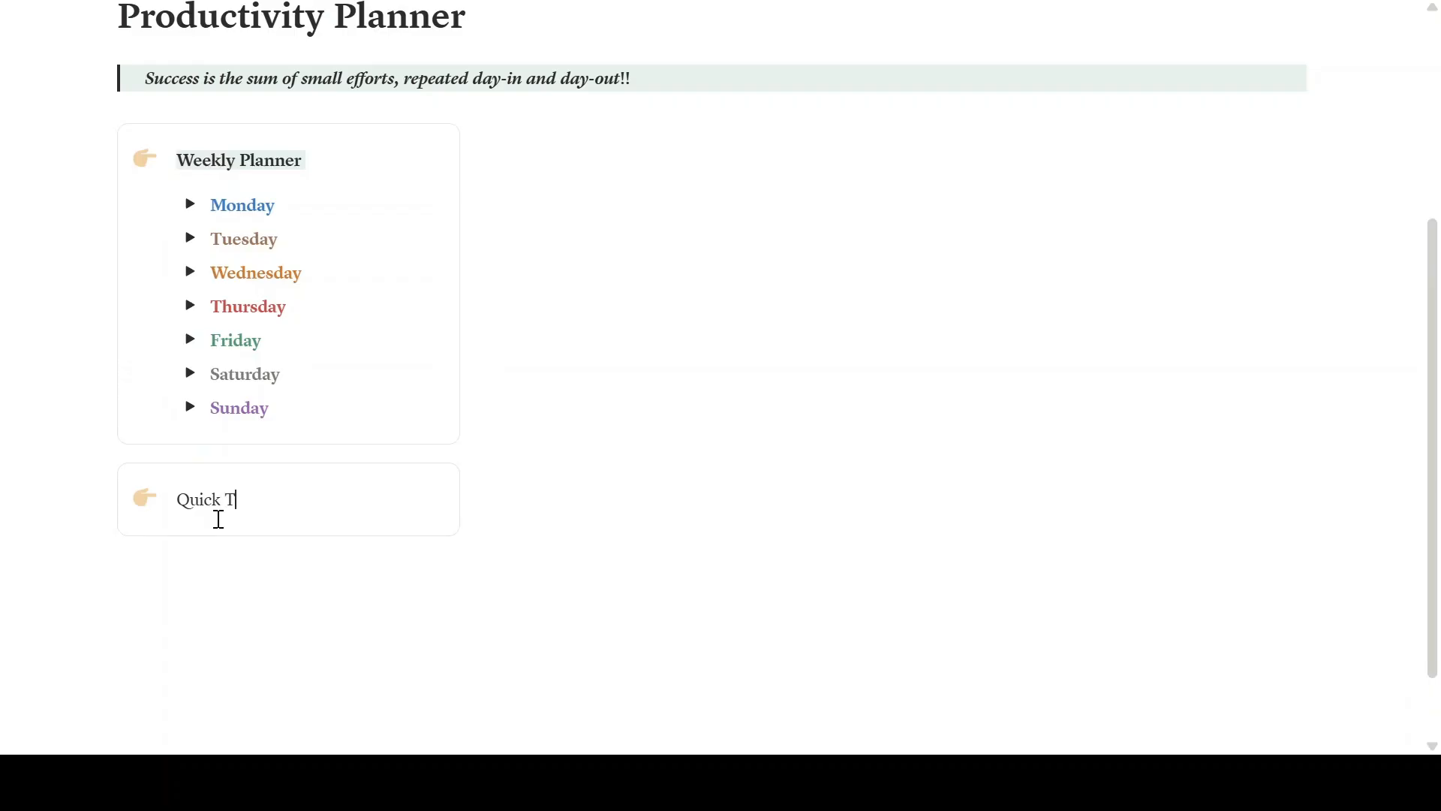
text(o-Do List)
Format the "Quick To-Do List" heading as bold with a green background.
drag(306, 500, 173, 491)
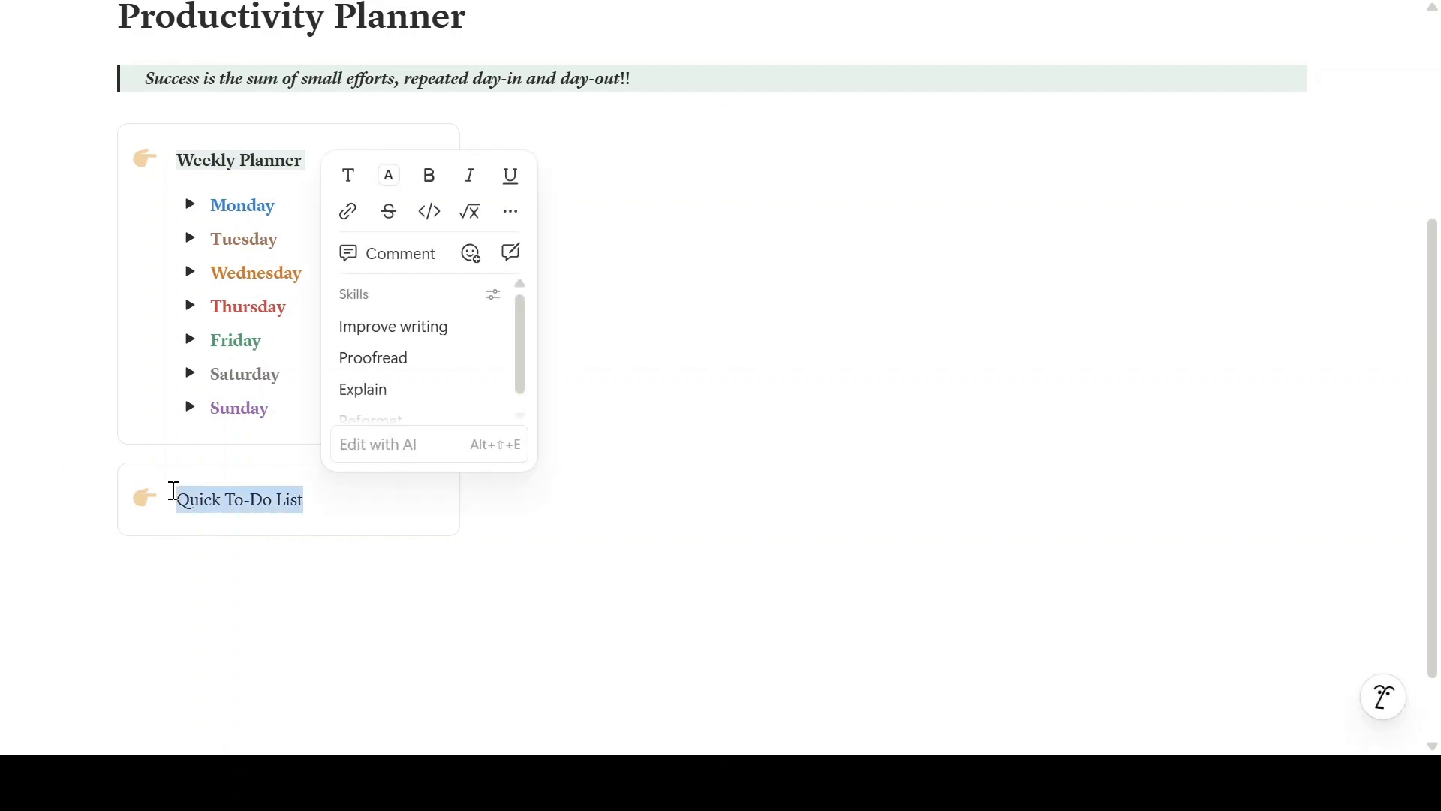
key(ctrl+b)
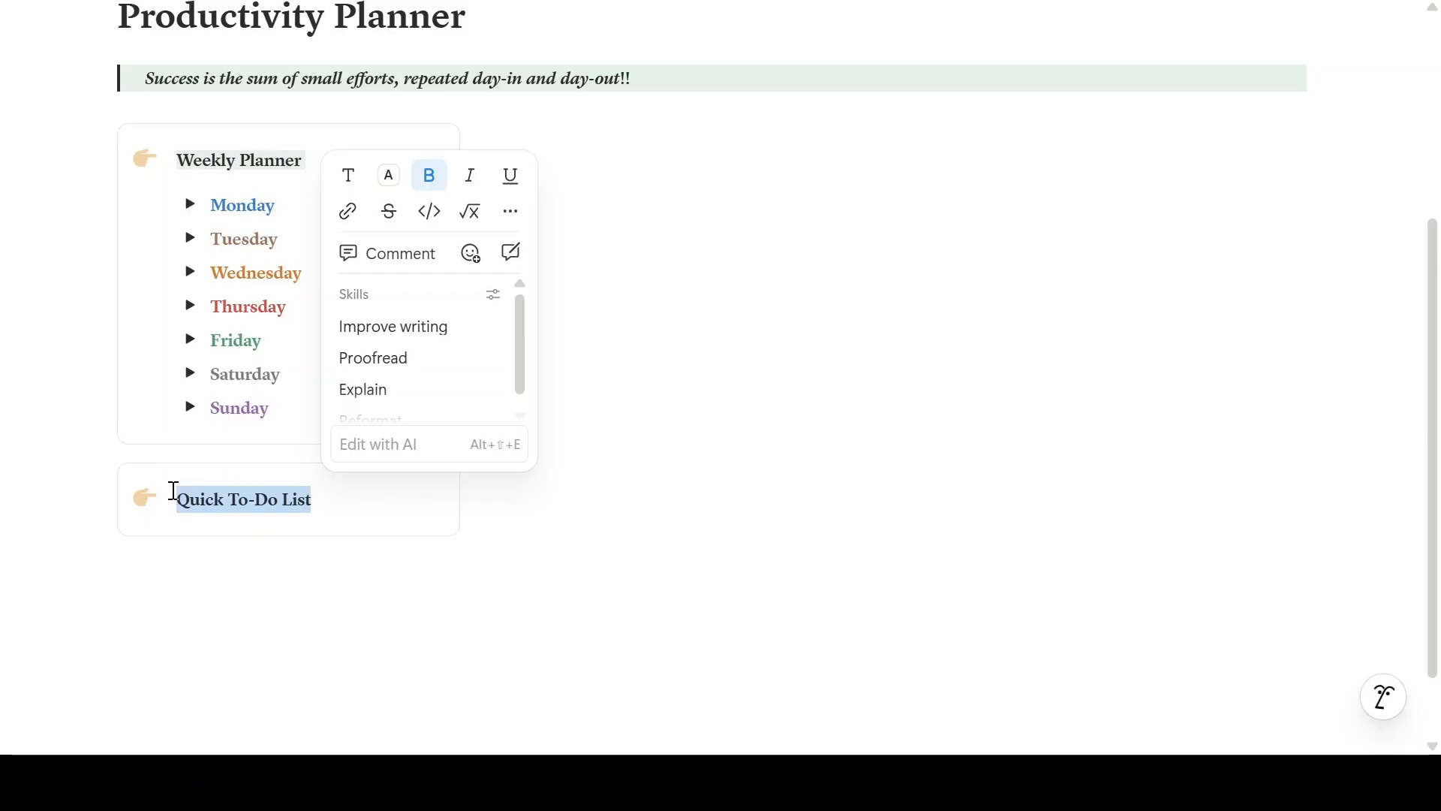
click(389, 177)
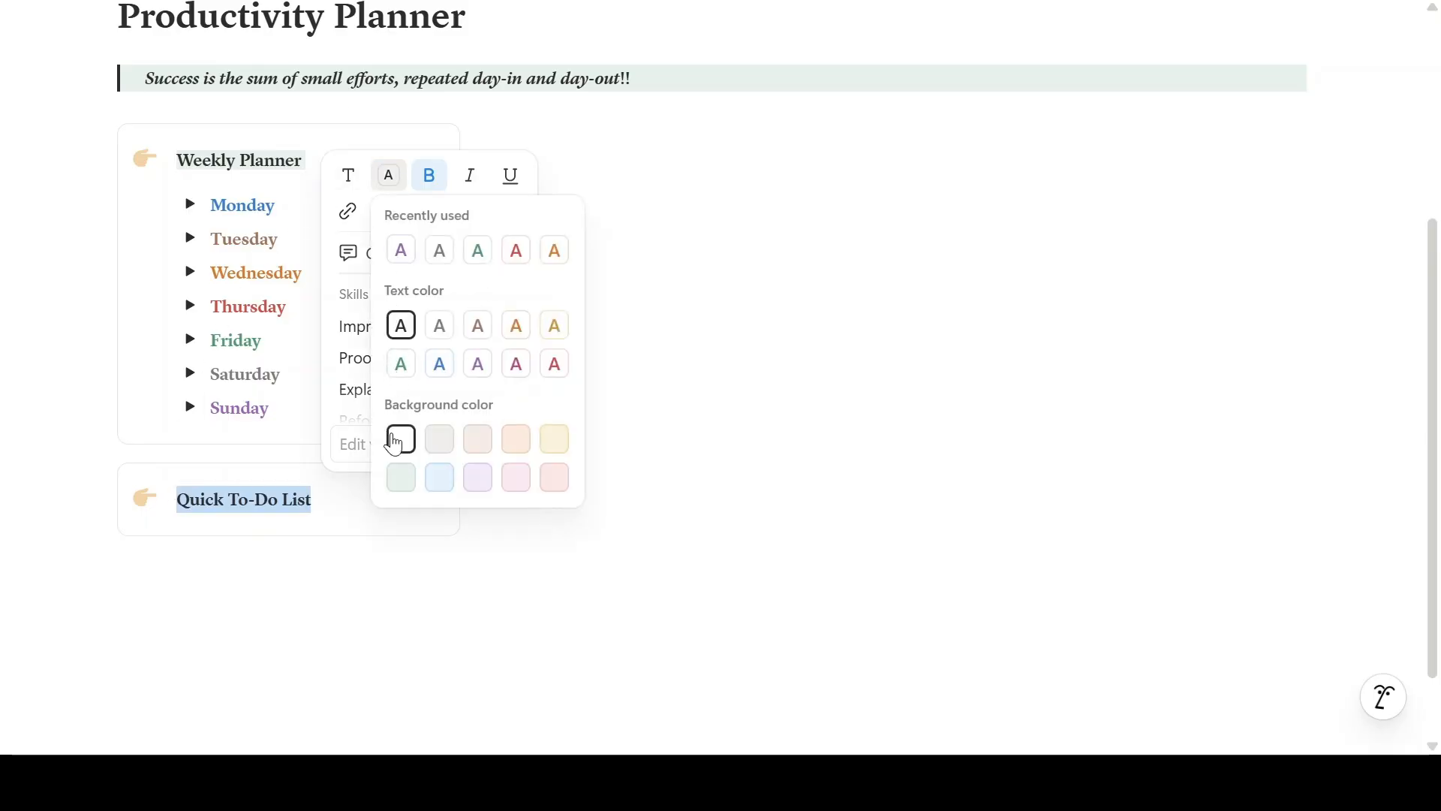
click(399, 478)
click(312, 503)
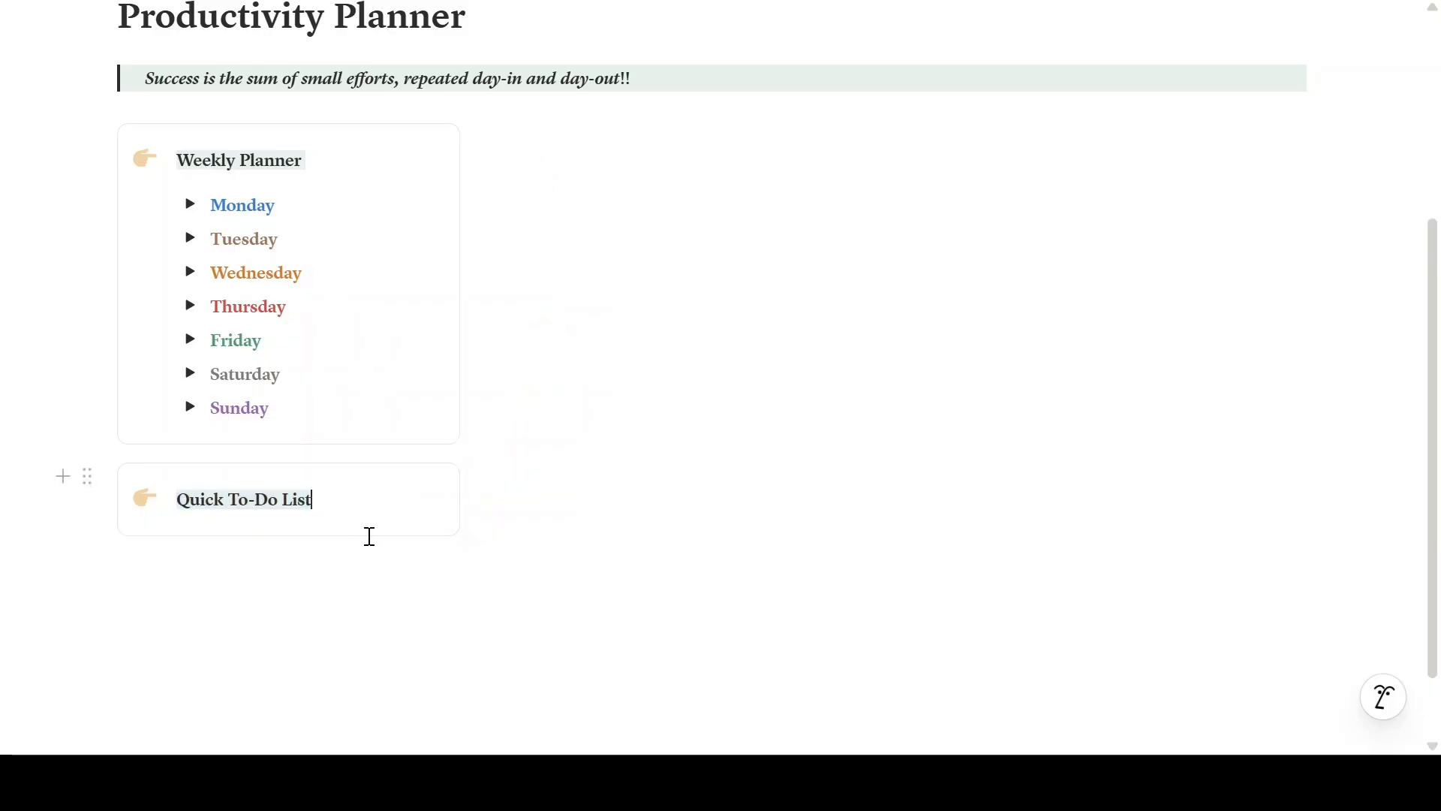
Add the to-dos "Pick up Parcel", "Bike repair" and "Making Payments" under the Quick To-Do List heading.
key(Return)
text(/to)
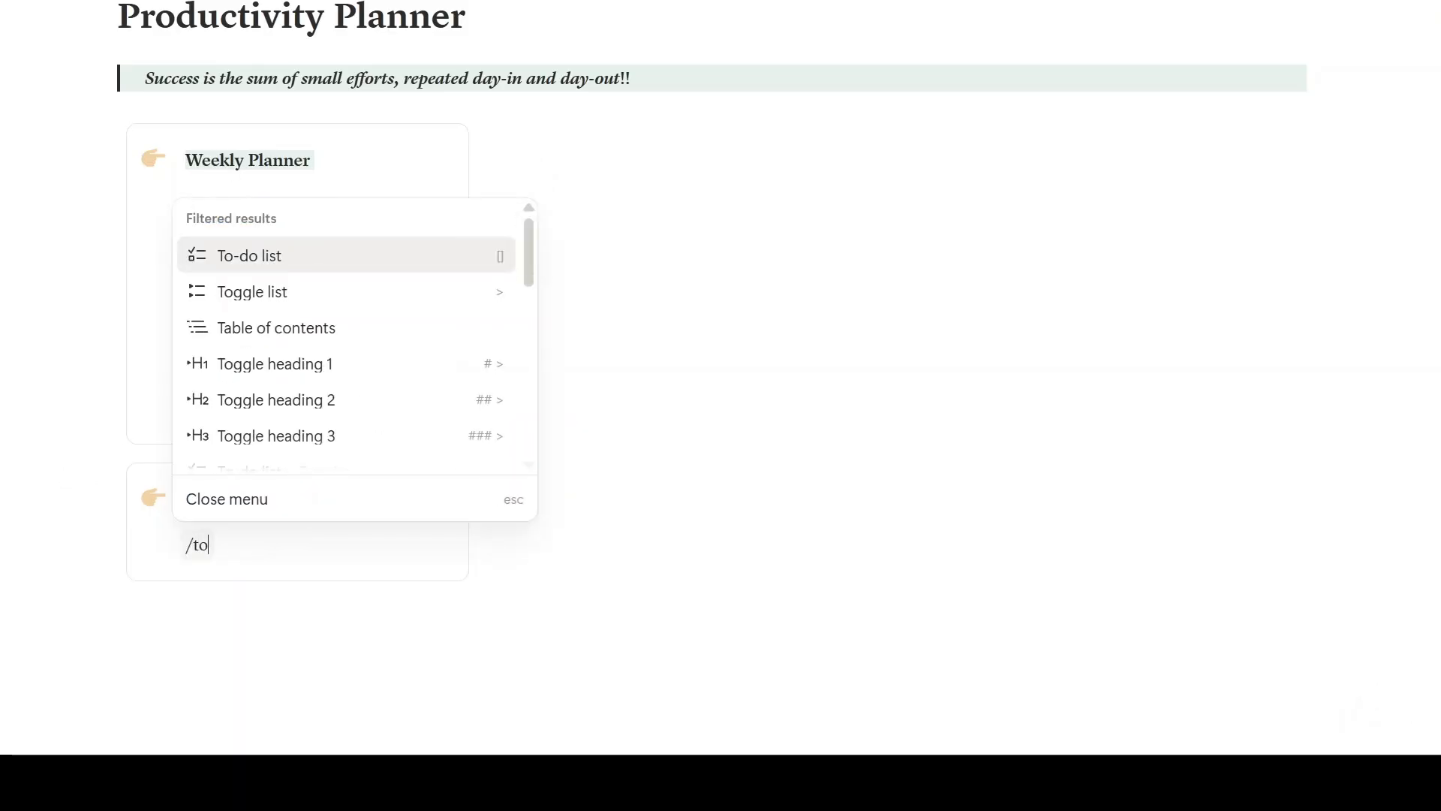
key(Return)
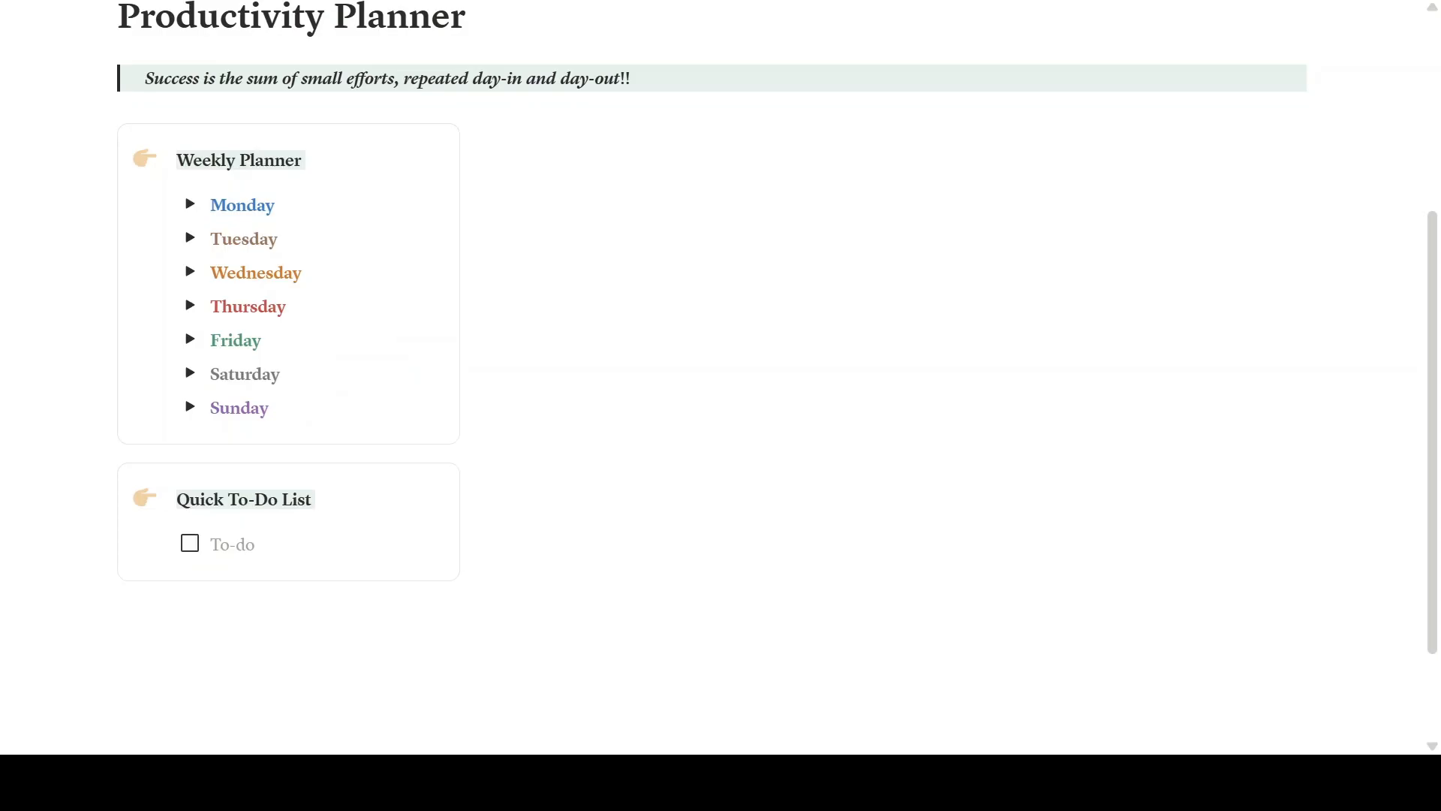
text(Pick up Parcel)
key(Return)
text(Bi)
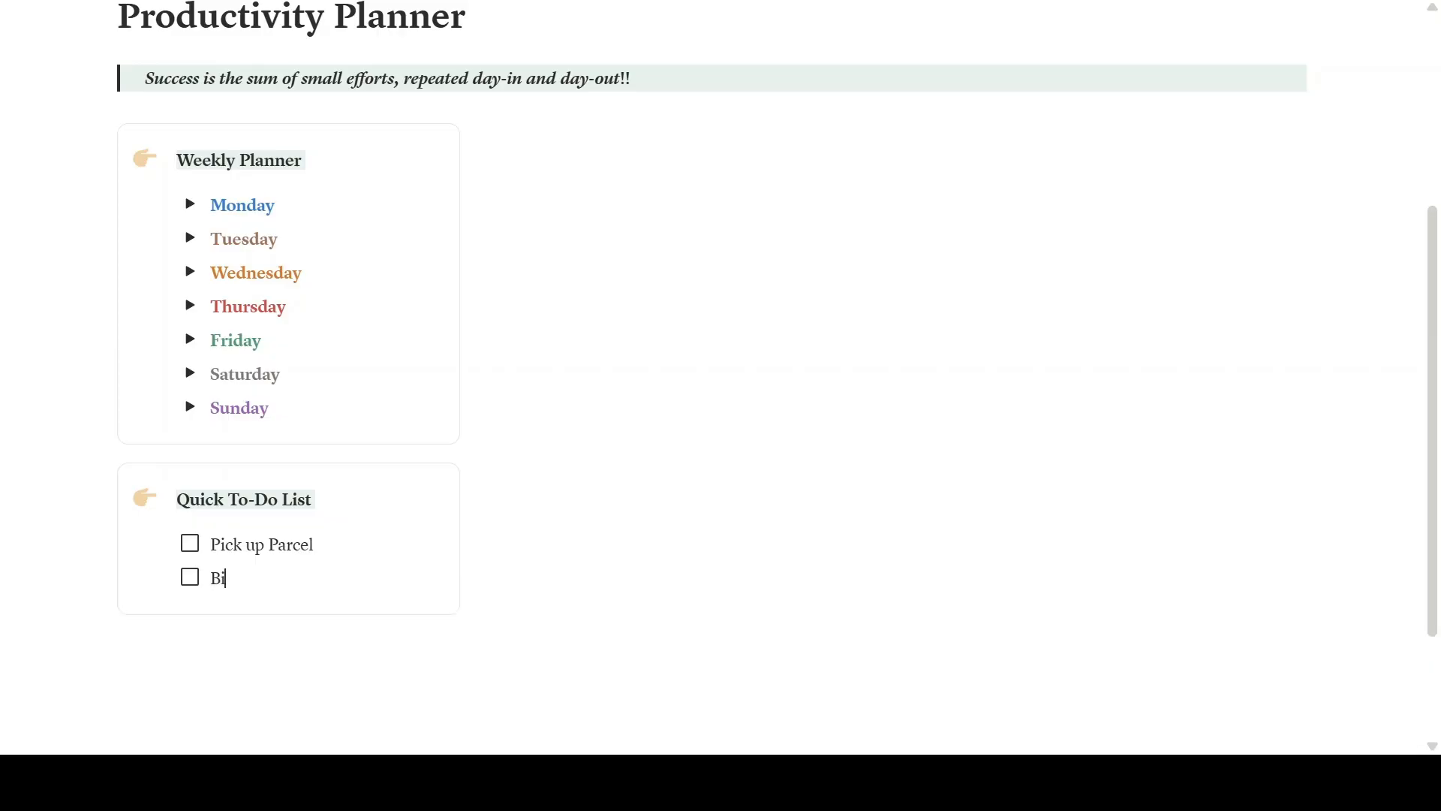
text(ke repair)
key(Return)
text(Making Pa)
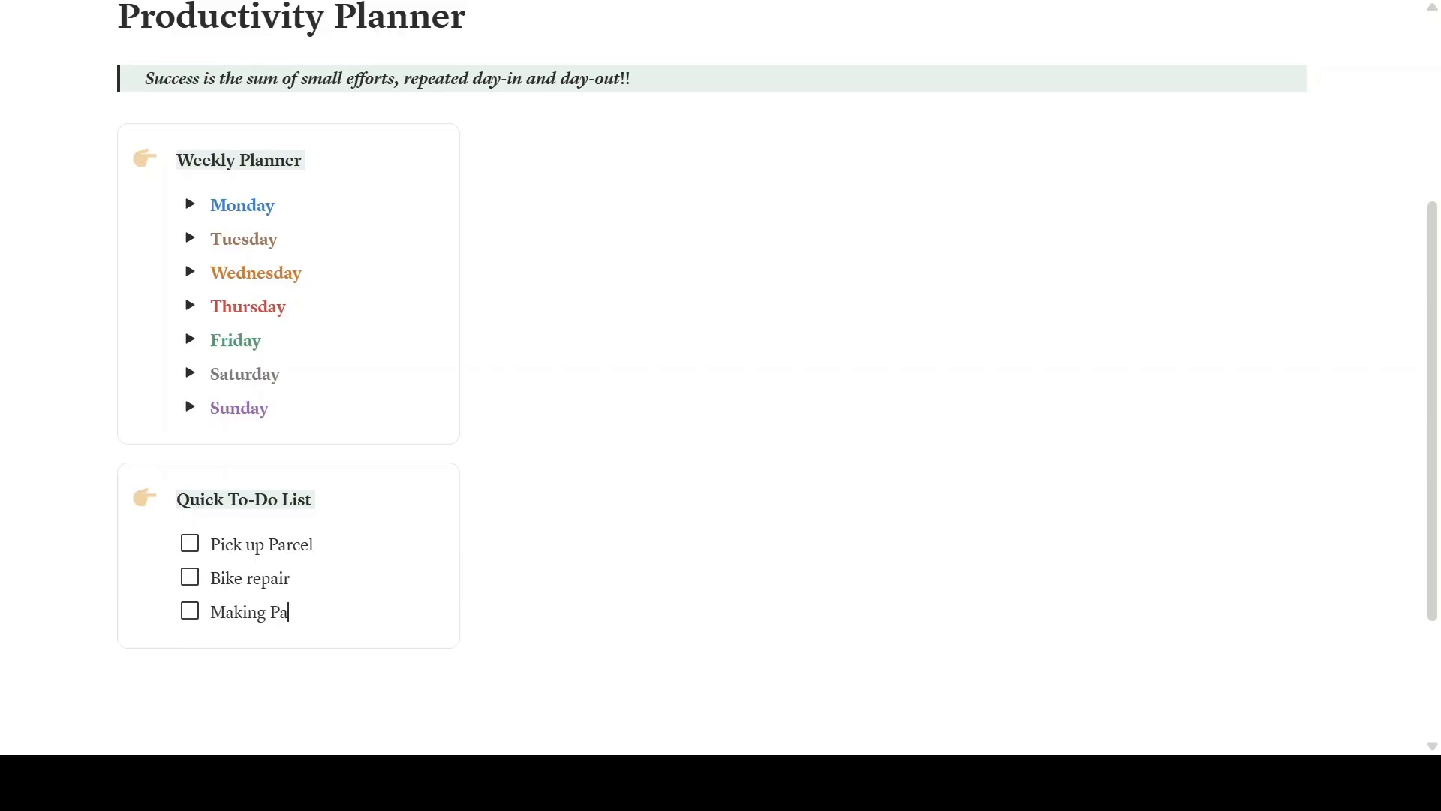
text(yments)
key(Return)
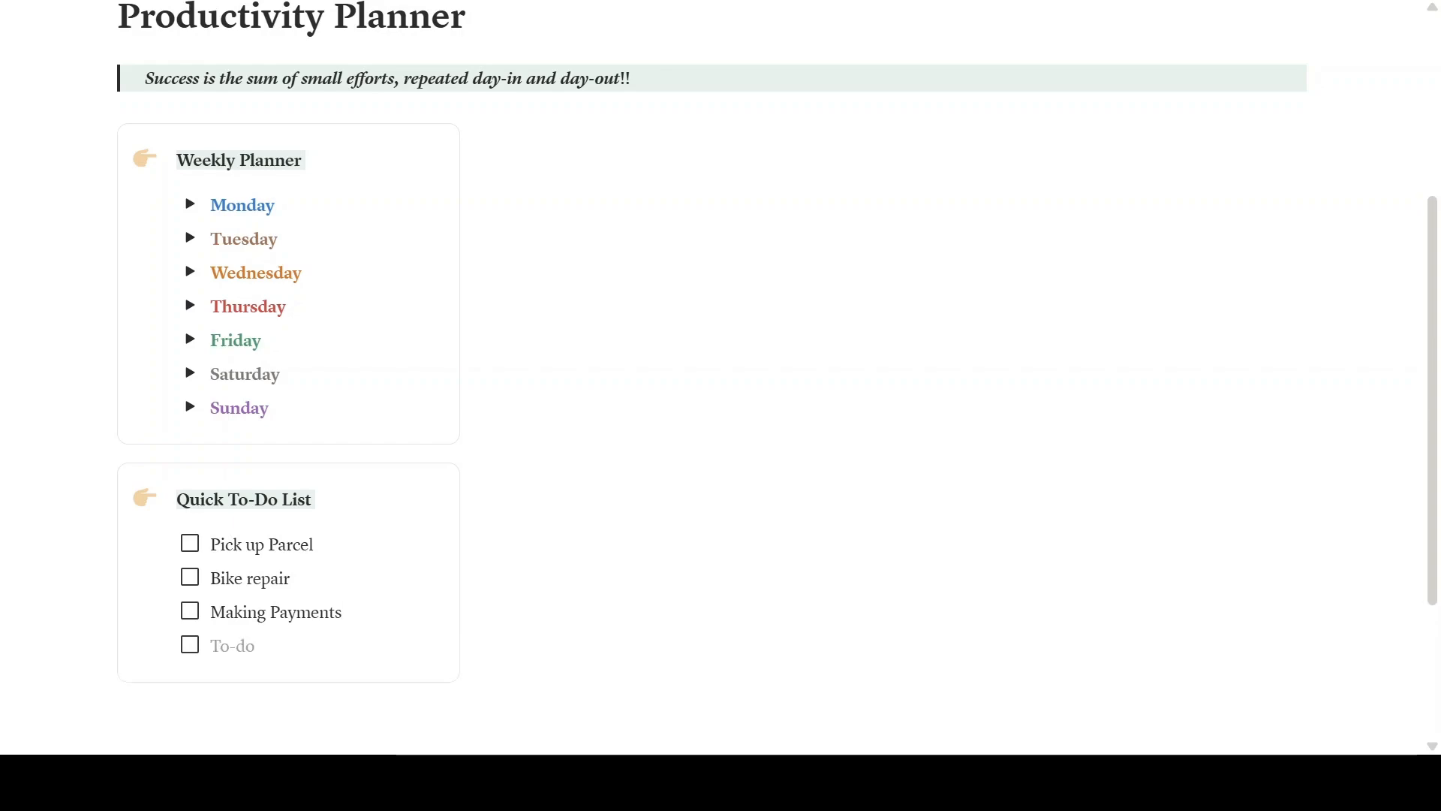
Continue the Quick To-Do List with "Paying fees", "Buy Vegetables", "Schedule Appointment" and "Water Plants".
text(Paying fees)
key(Return)
text(Buy)
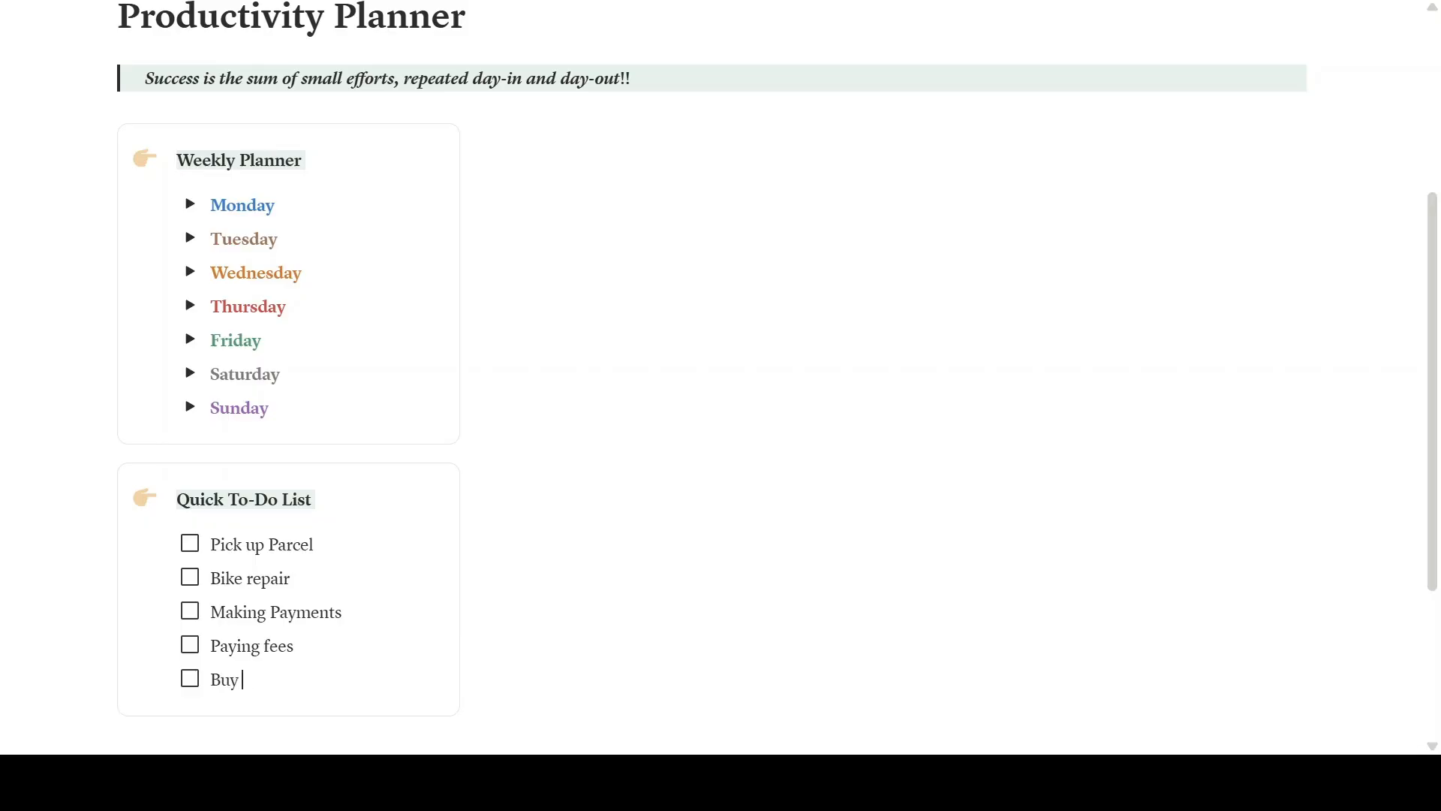
text( Vegetables)
key(Return)
text(Schedule Appointment)
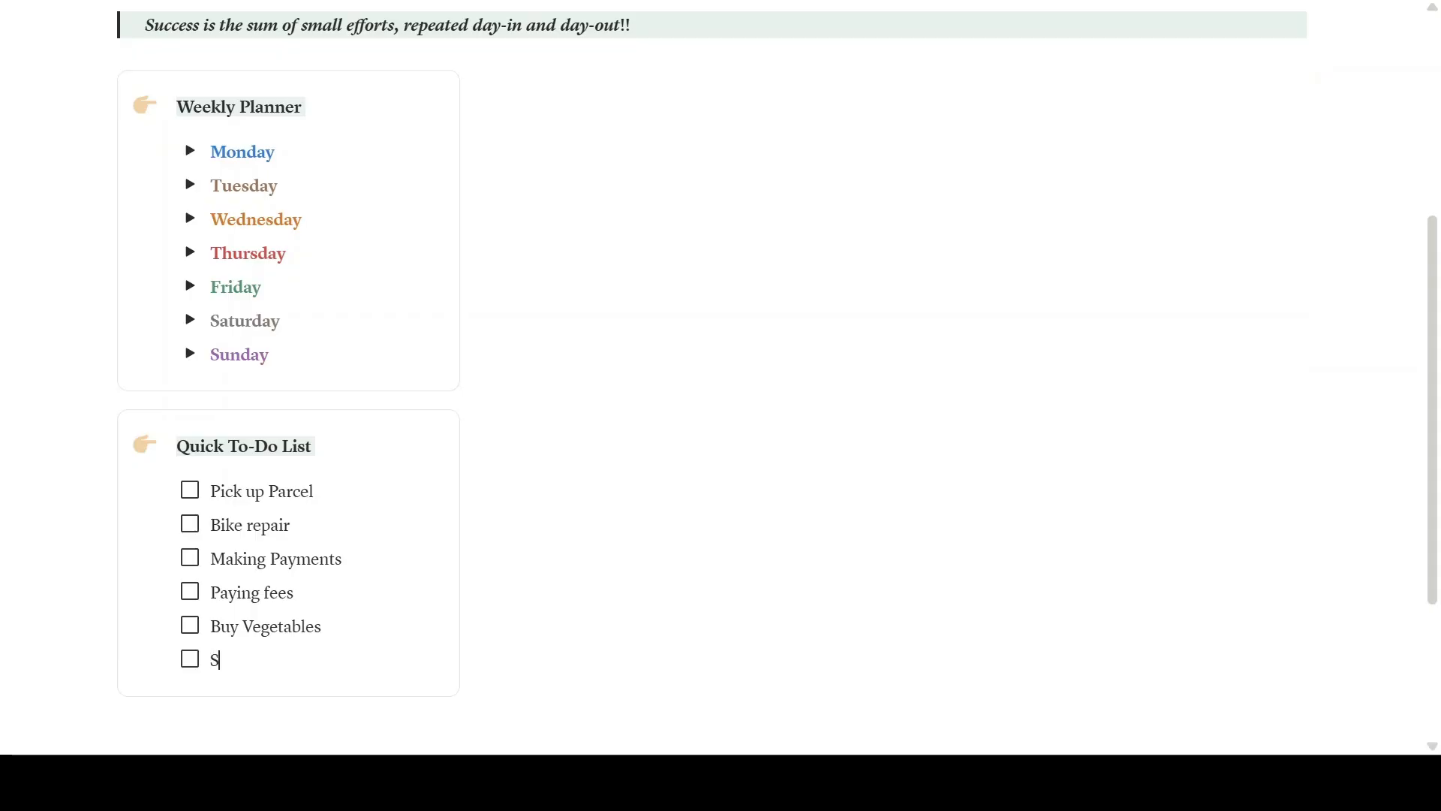
key(Return)
text(Water)
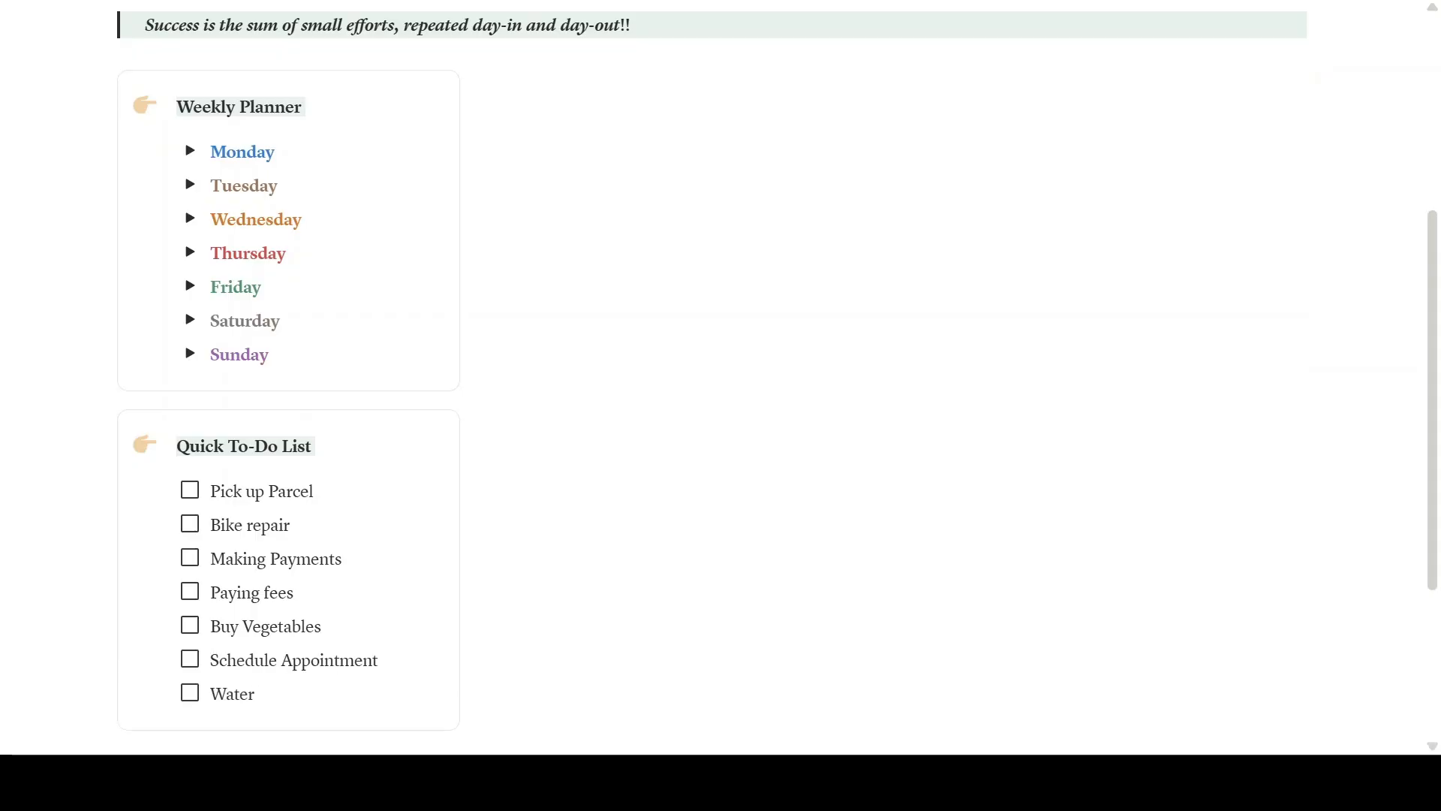
text( Plants)
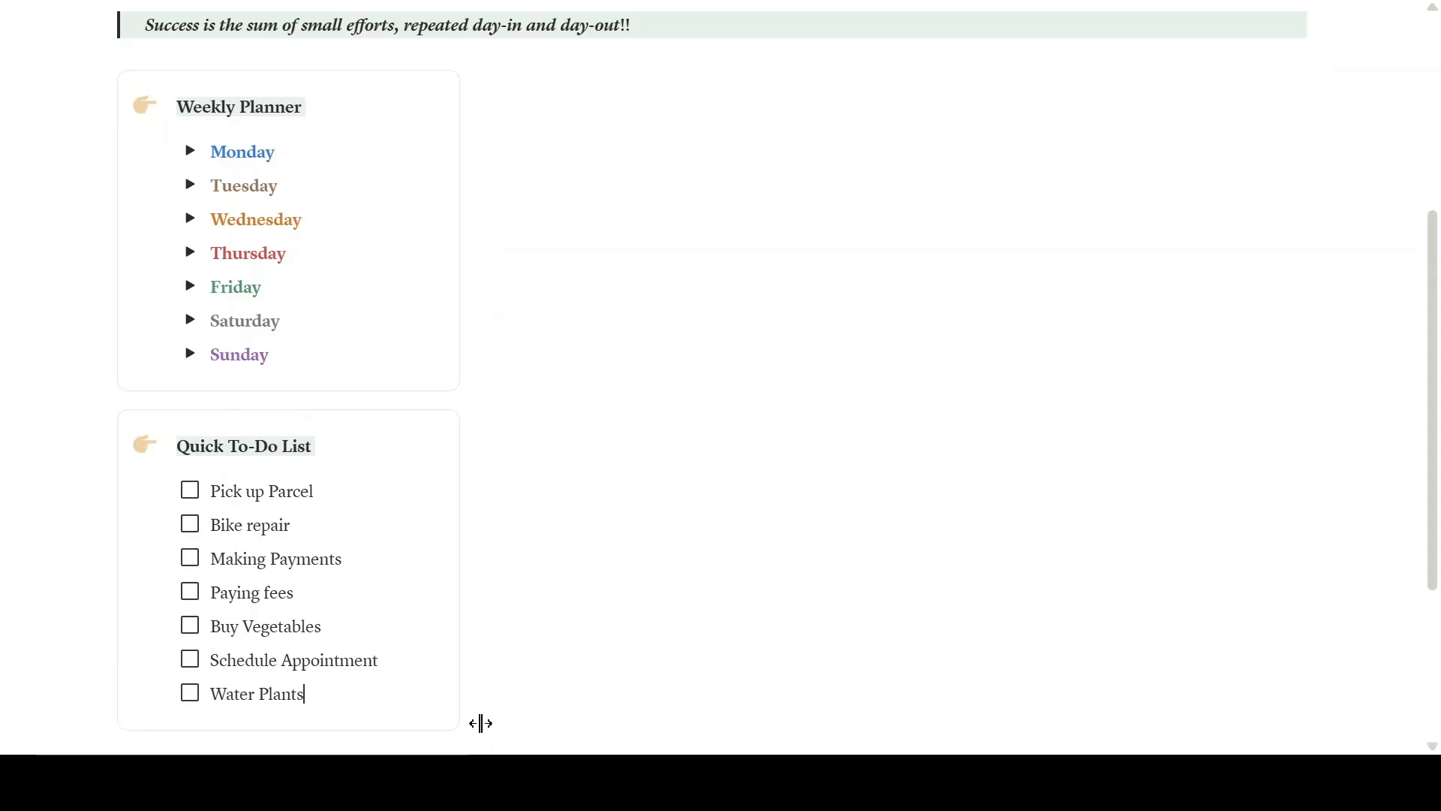
Mark "Pick up Parcel", "Bike repair" and "Making Payments" as done, and unmark all three again.
scroll(683, 710, down, 3)
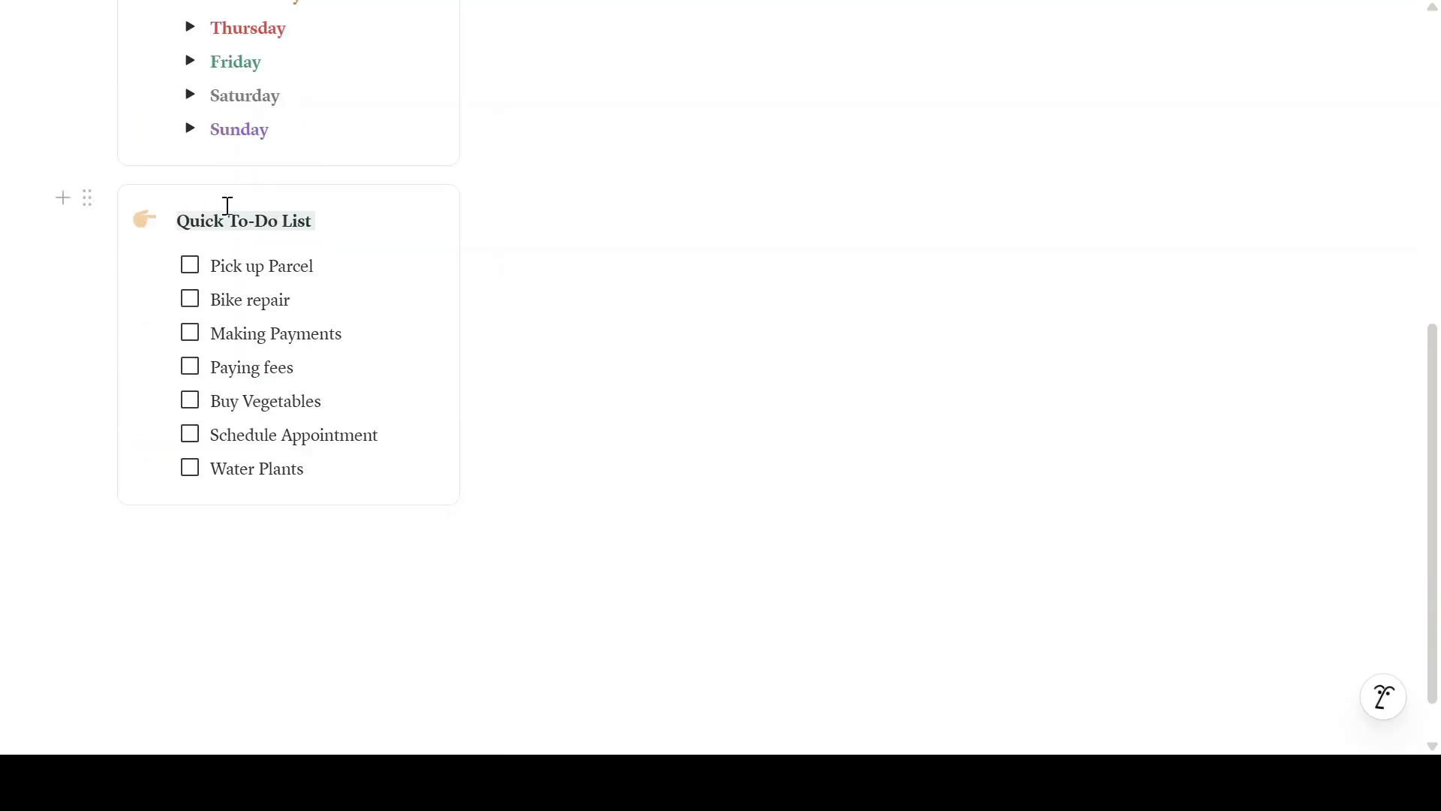
click(190, 266)
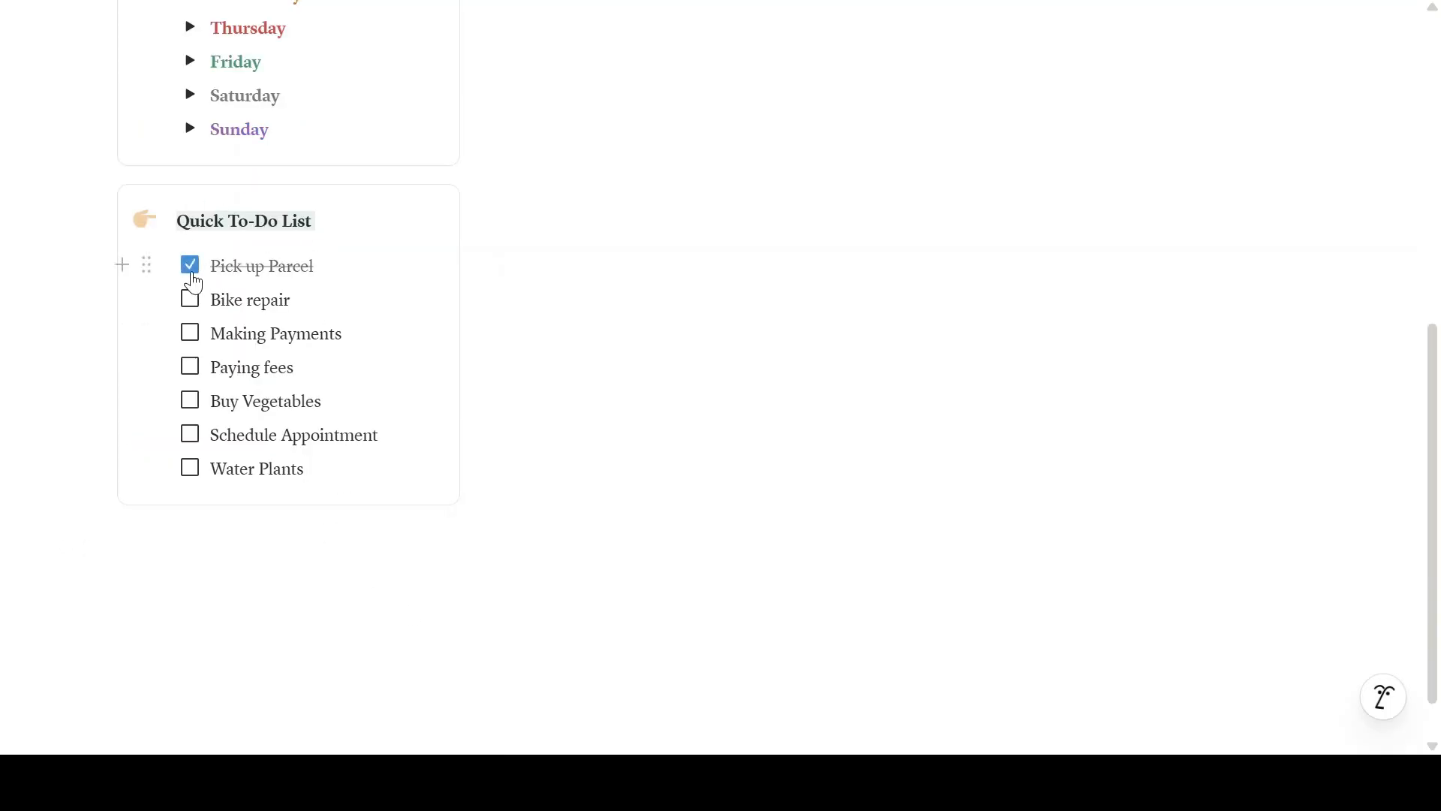
click(190, 298)
click(195, 337)
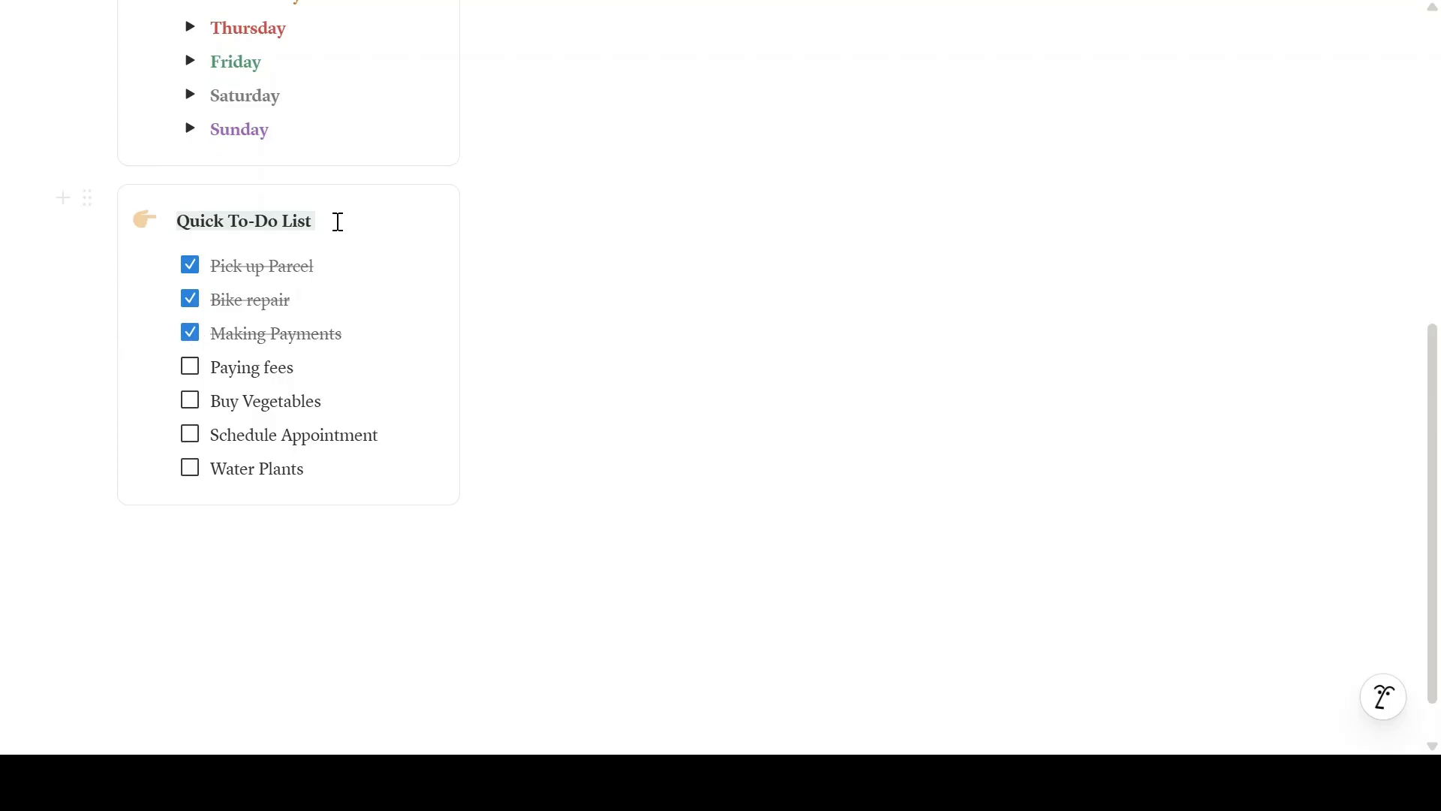
click(192, 336)
click(191, 301)
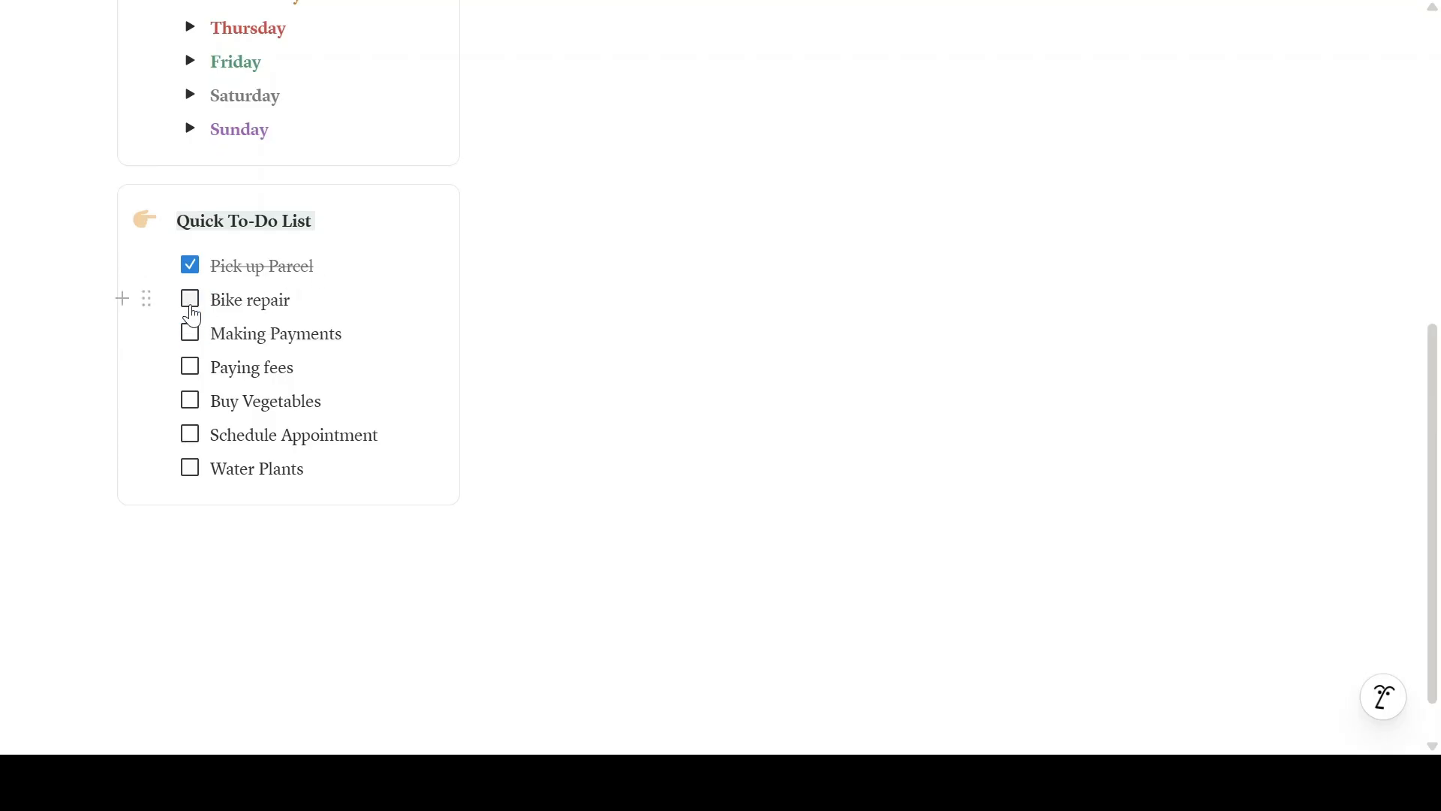
click(190, 266)
Add a callout below the Quick To-Do List callout with the text "Notes".
click(61, 190)
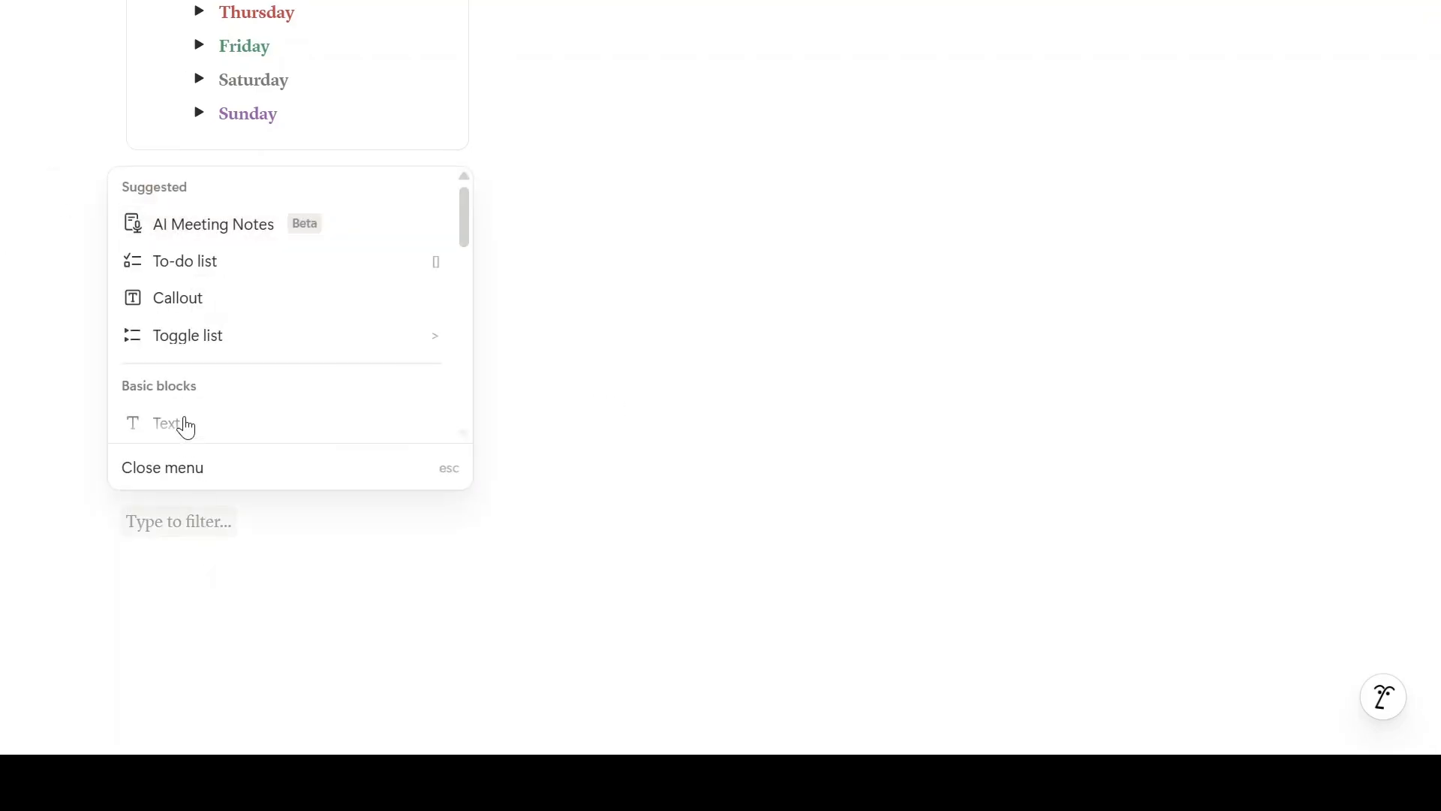
click(200, 298)
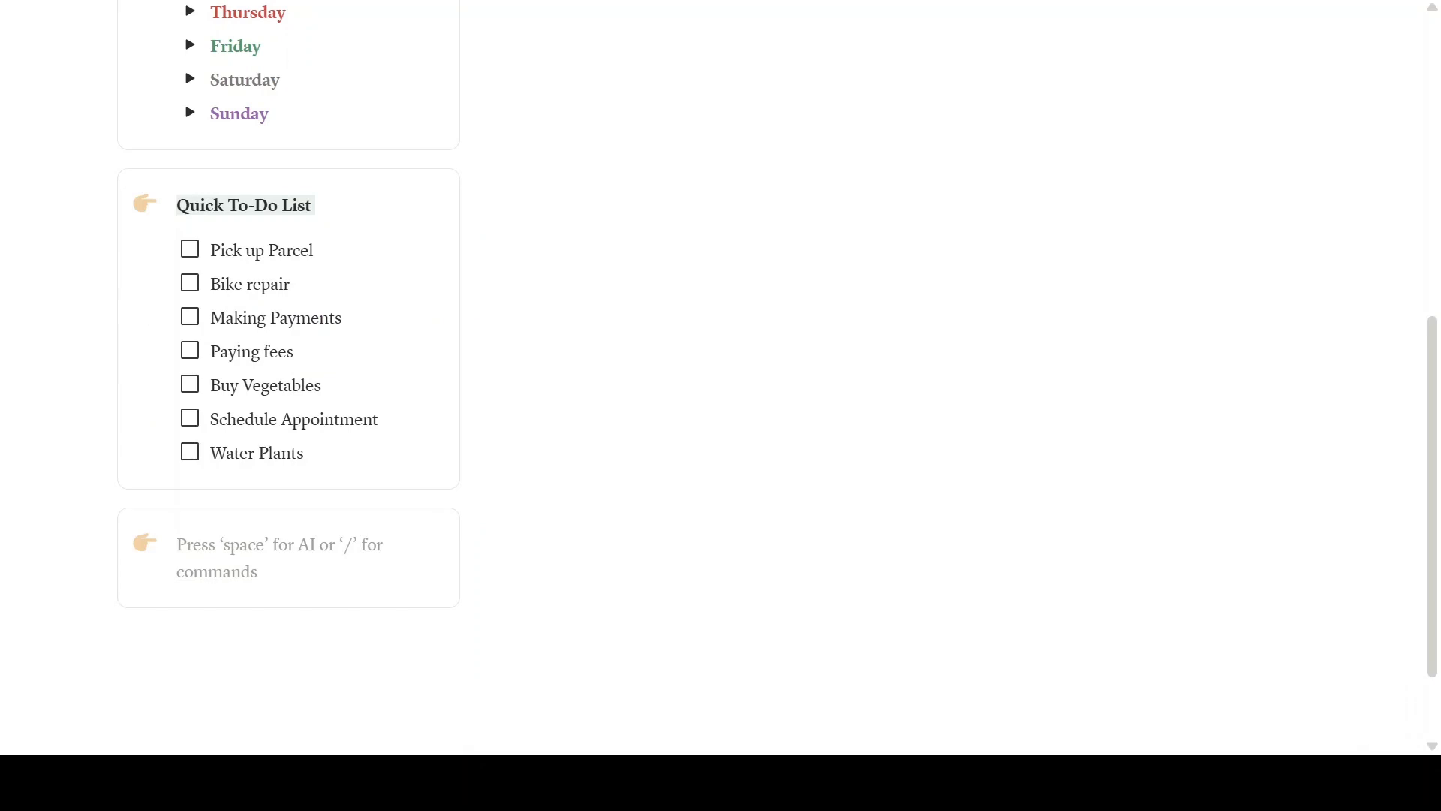
text(Notes)
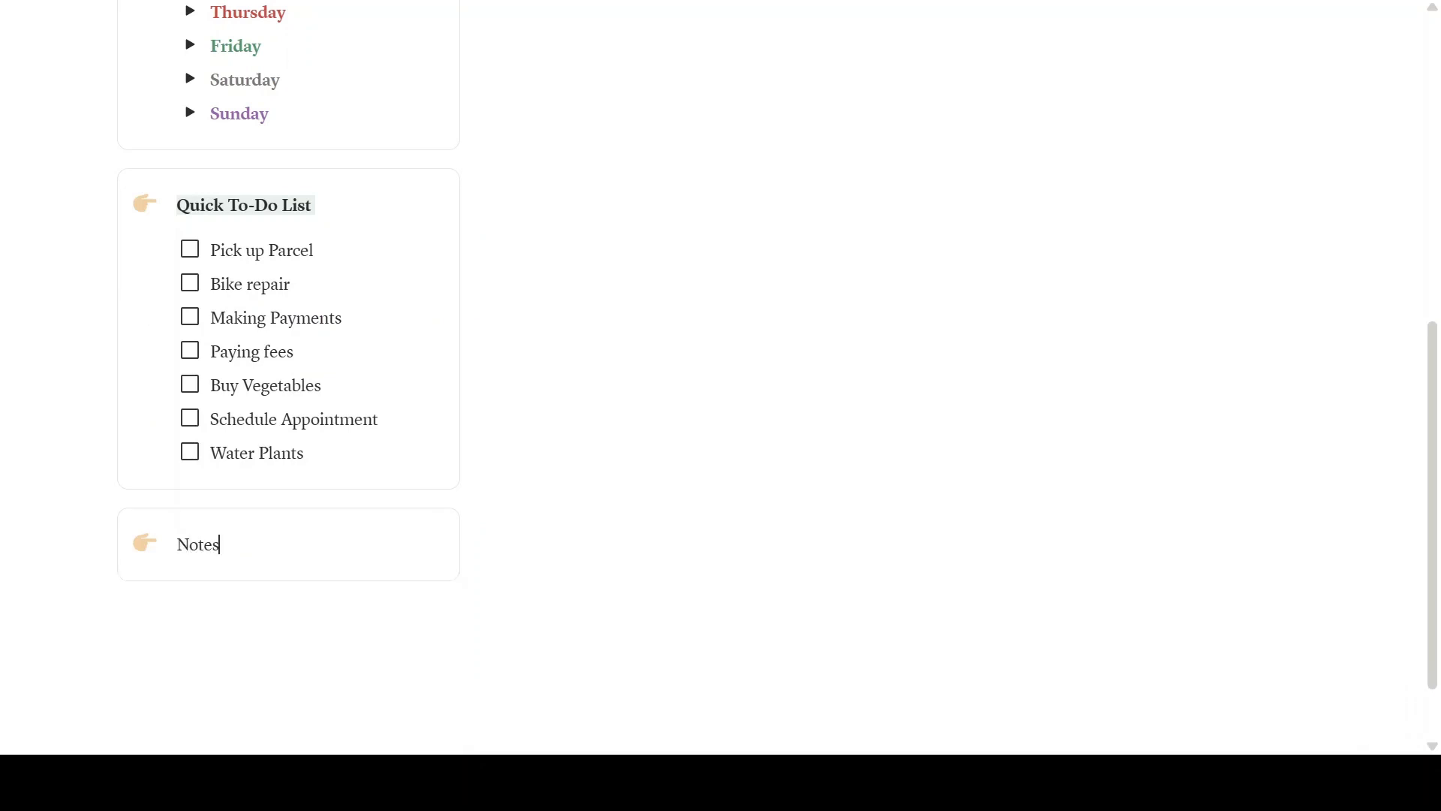
Format the "Notes" heading as bold with a green background.
drag(215, 546, 174, 546)
key(ctrl+b)
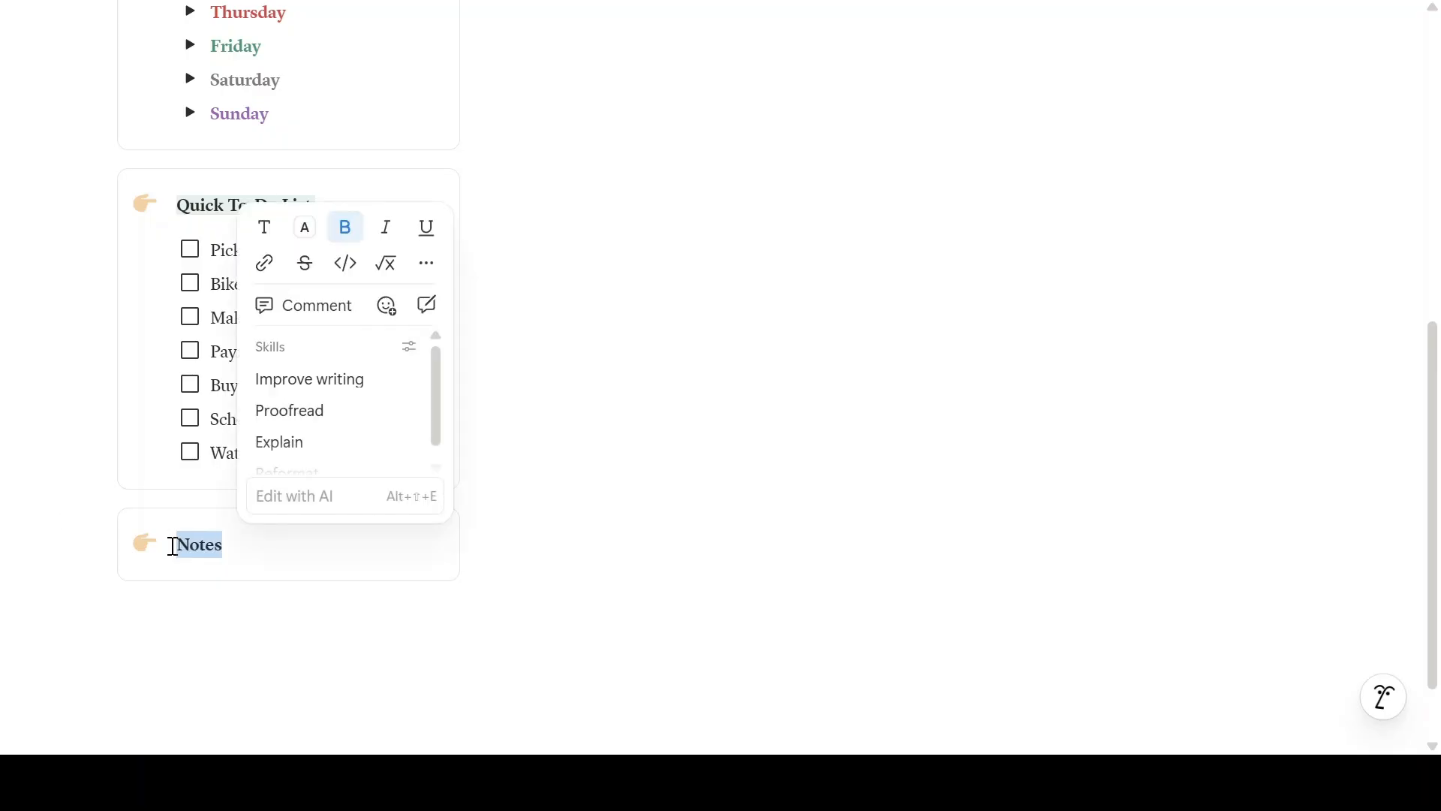
click(305, 230)
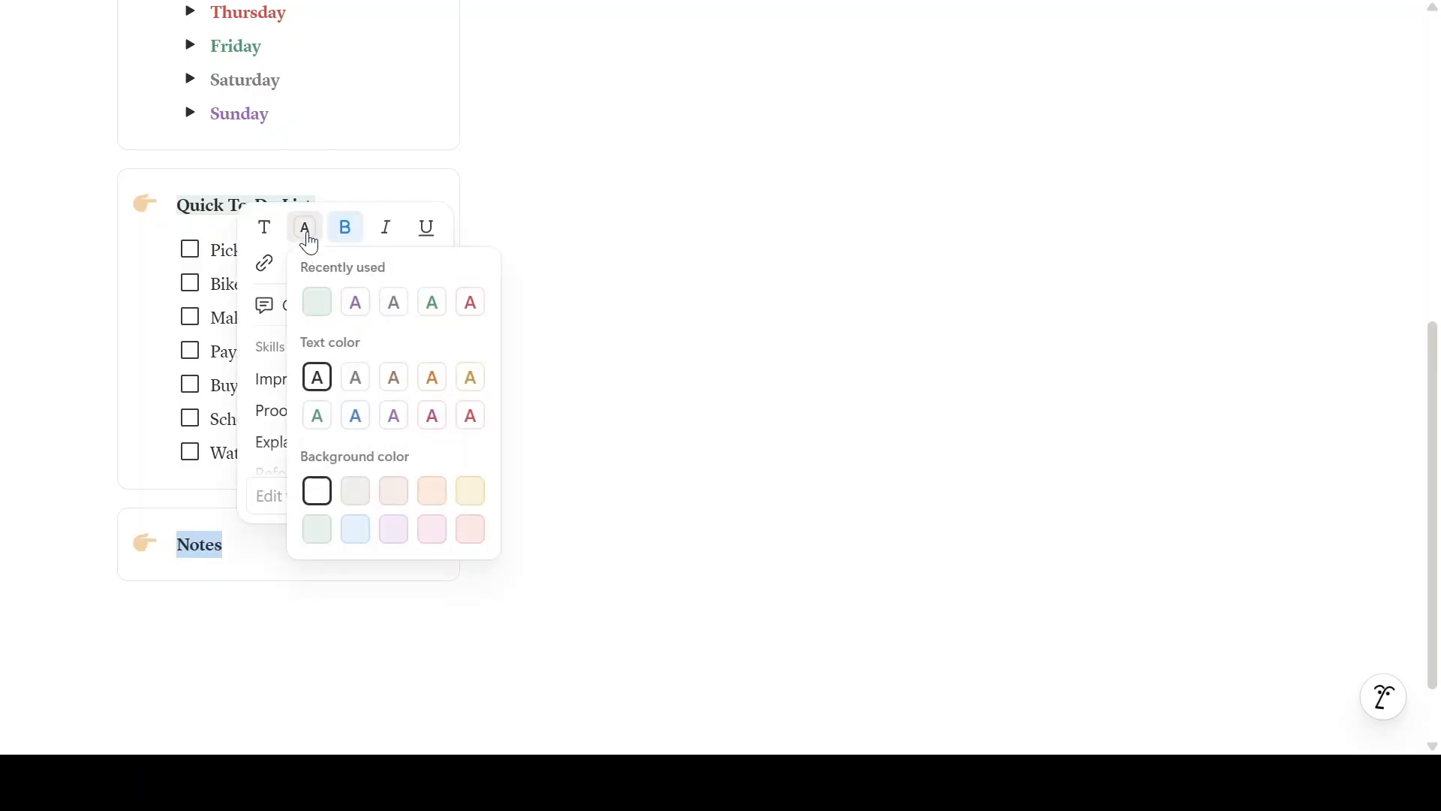
click(322, 534)
click(228, 550)
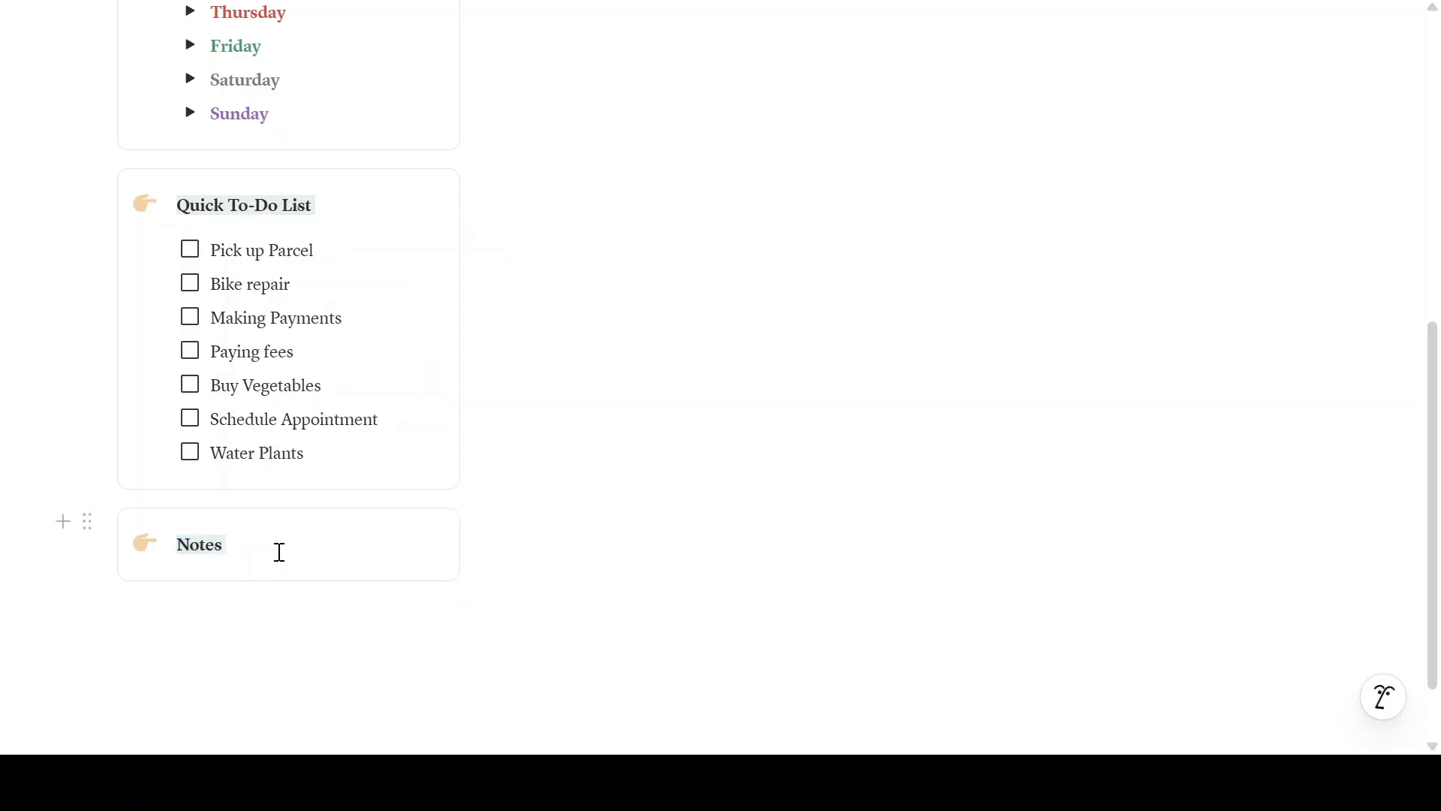
Add a bulleted list under Notes with "Discount at abc store - 20% till Sunday" and "Quote - “Stay Consistent”".
key(Return)
text(/bu)
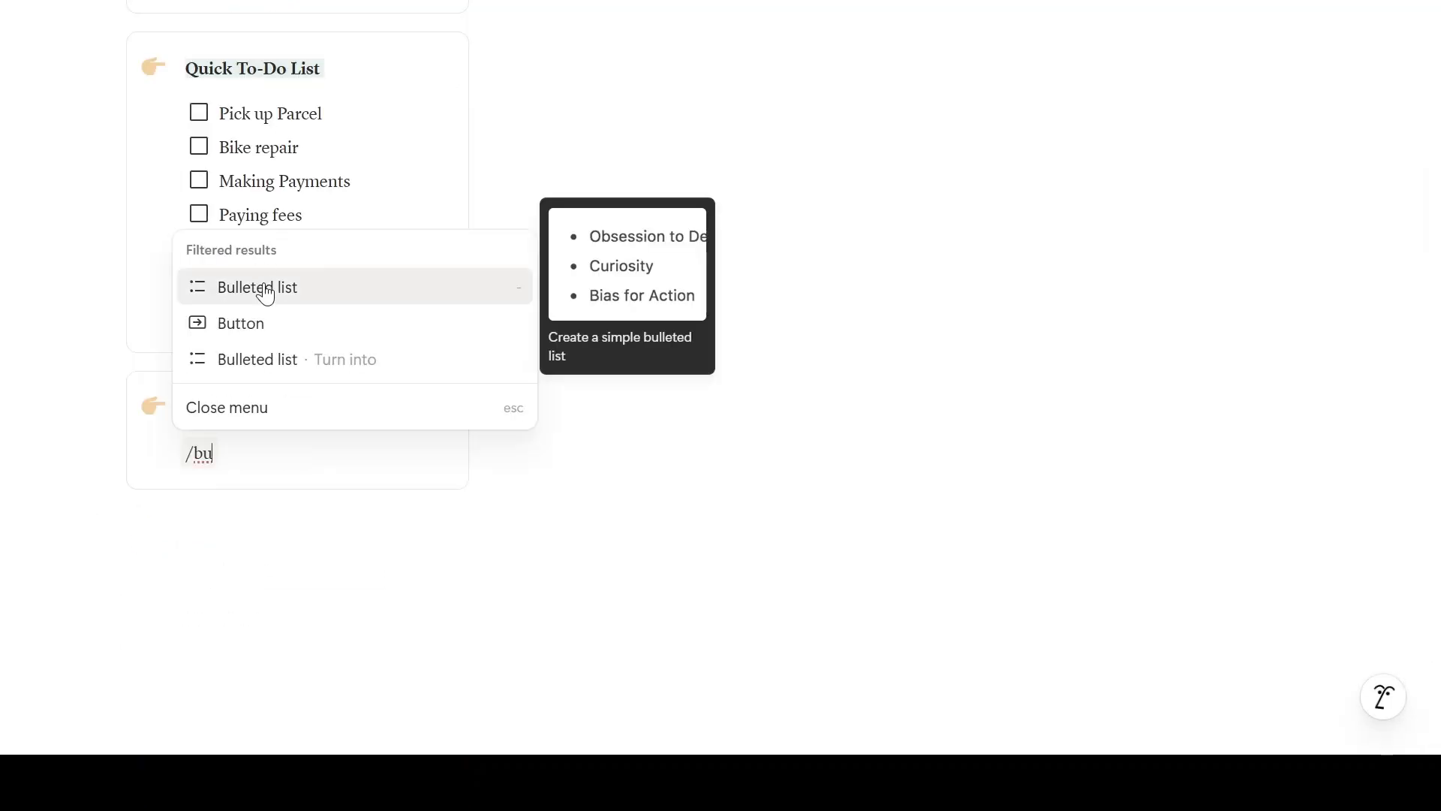
click(266, 293)
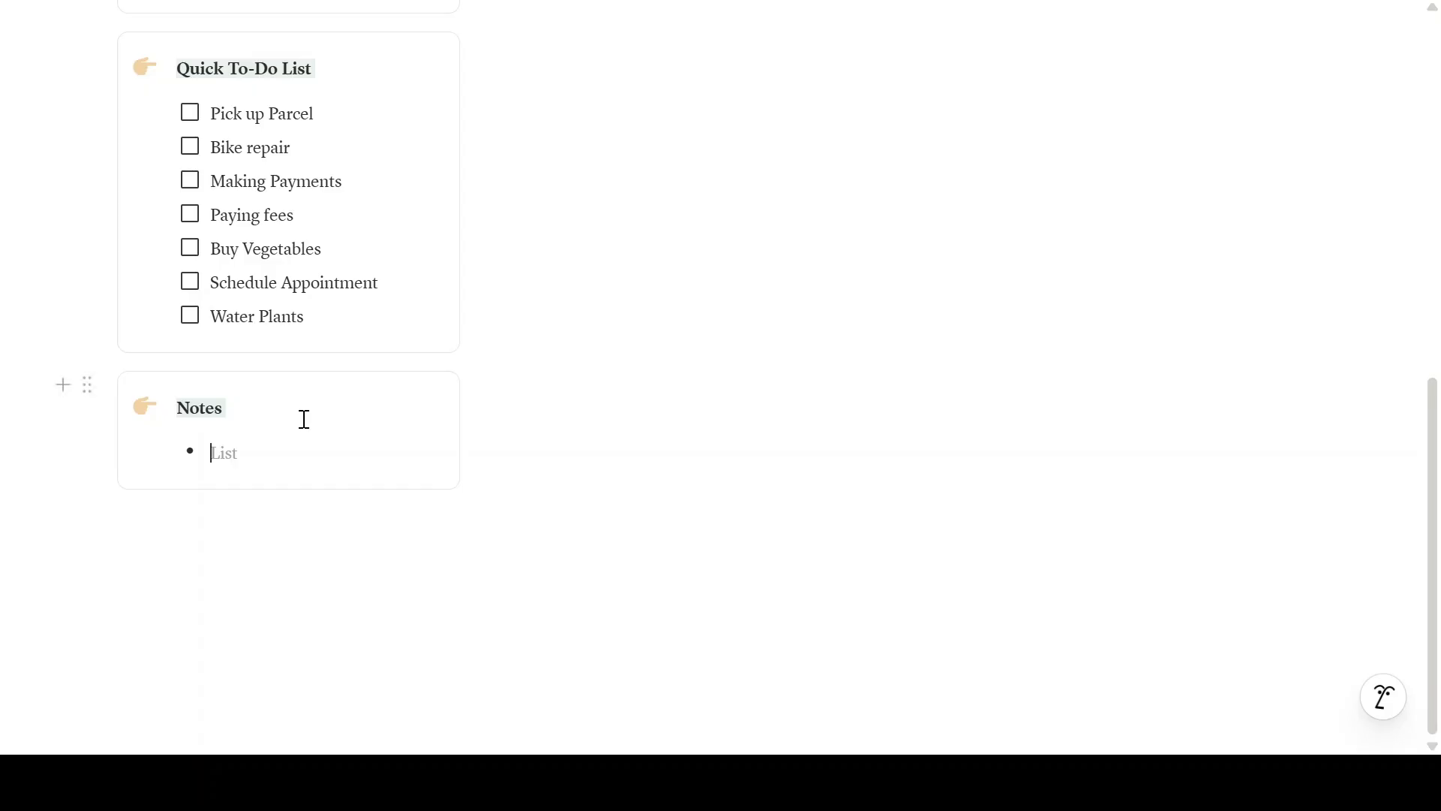
text(Discount)
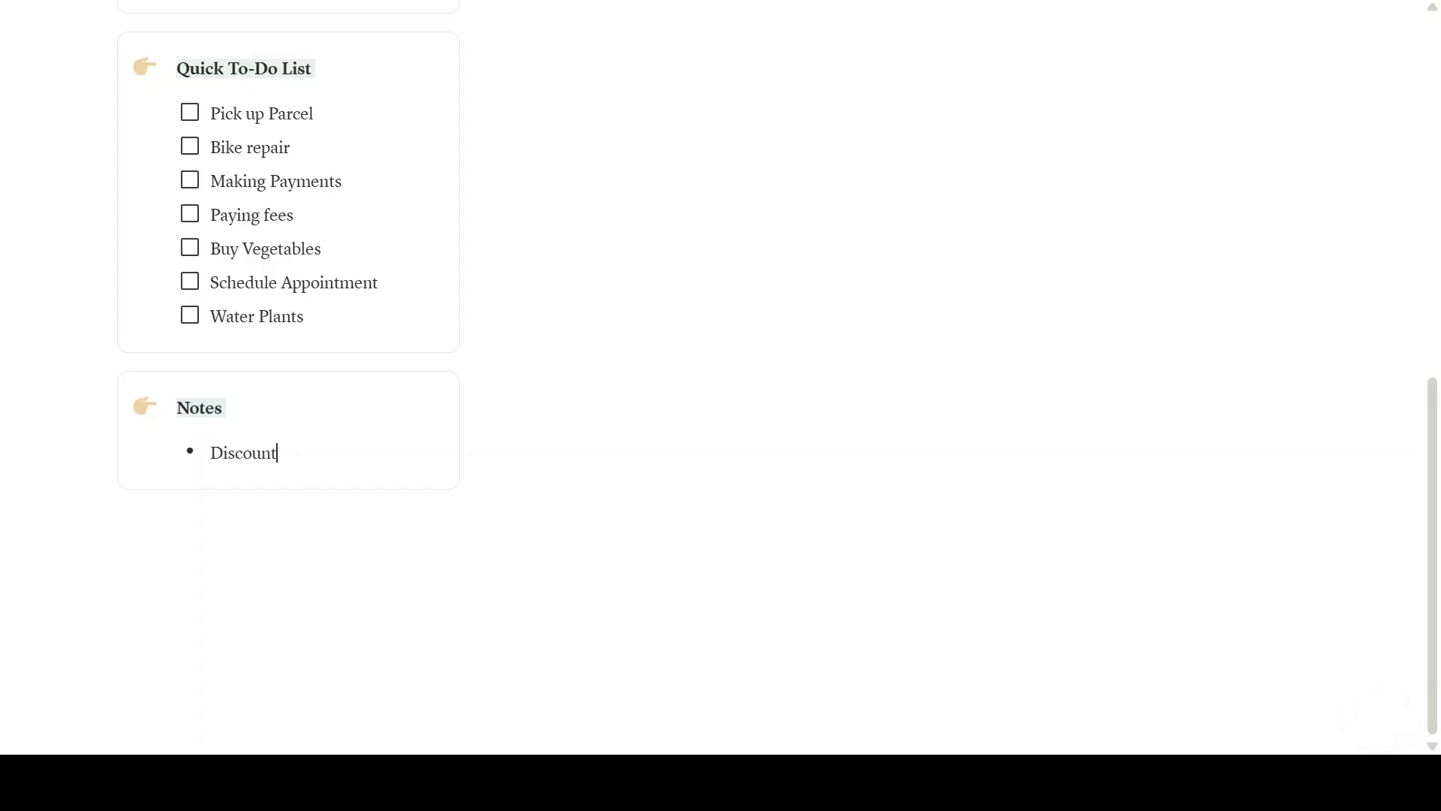
text( at abc store - 20% till Sunday)
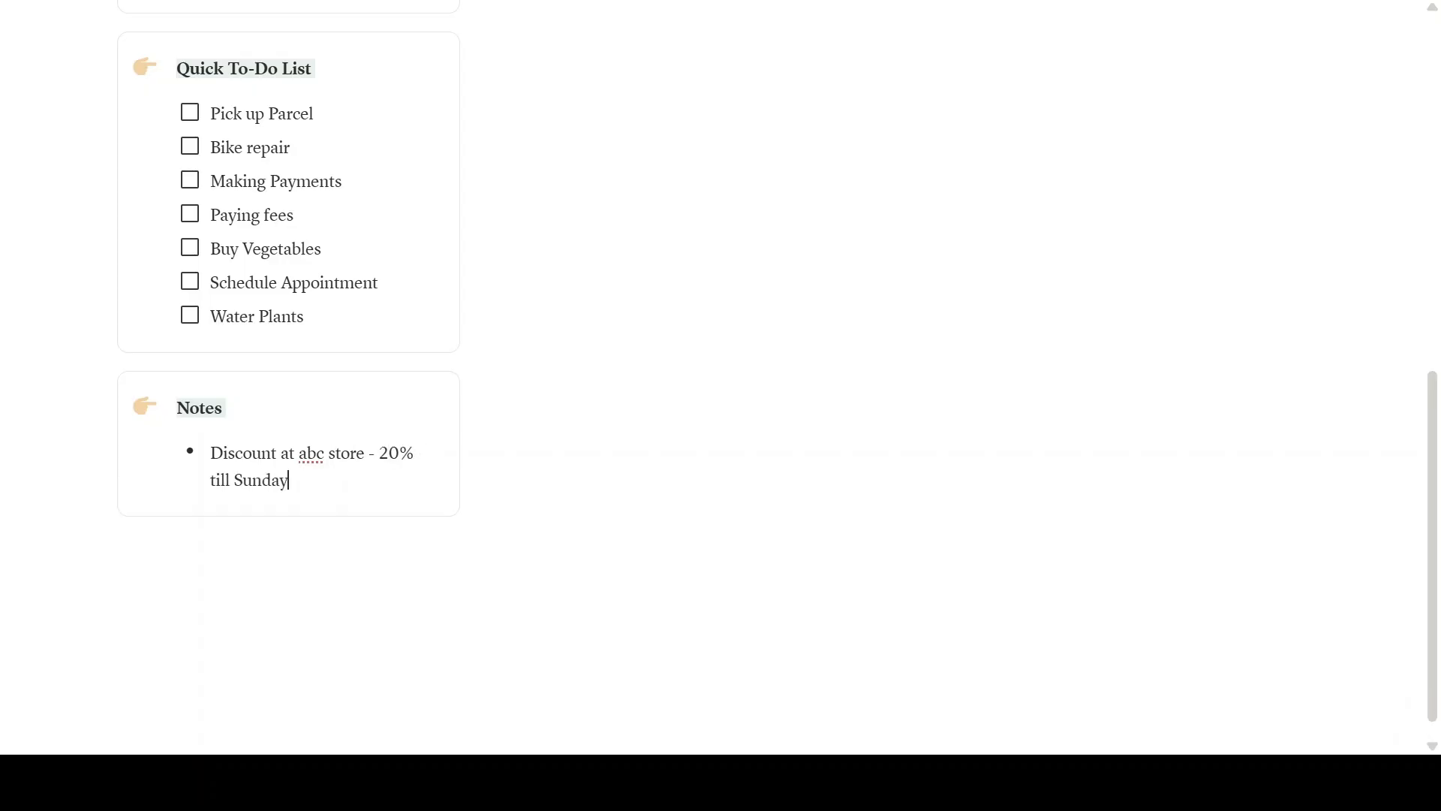
key(Return)
text(Quo)
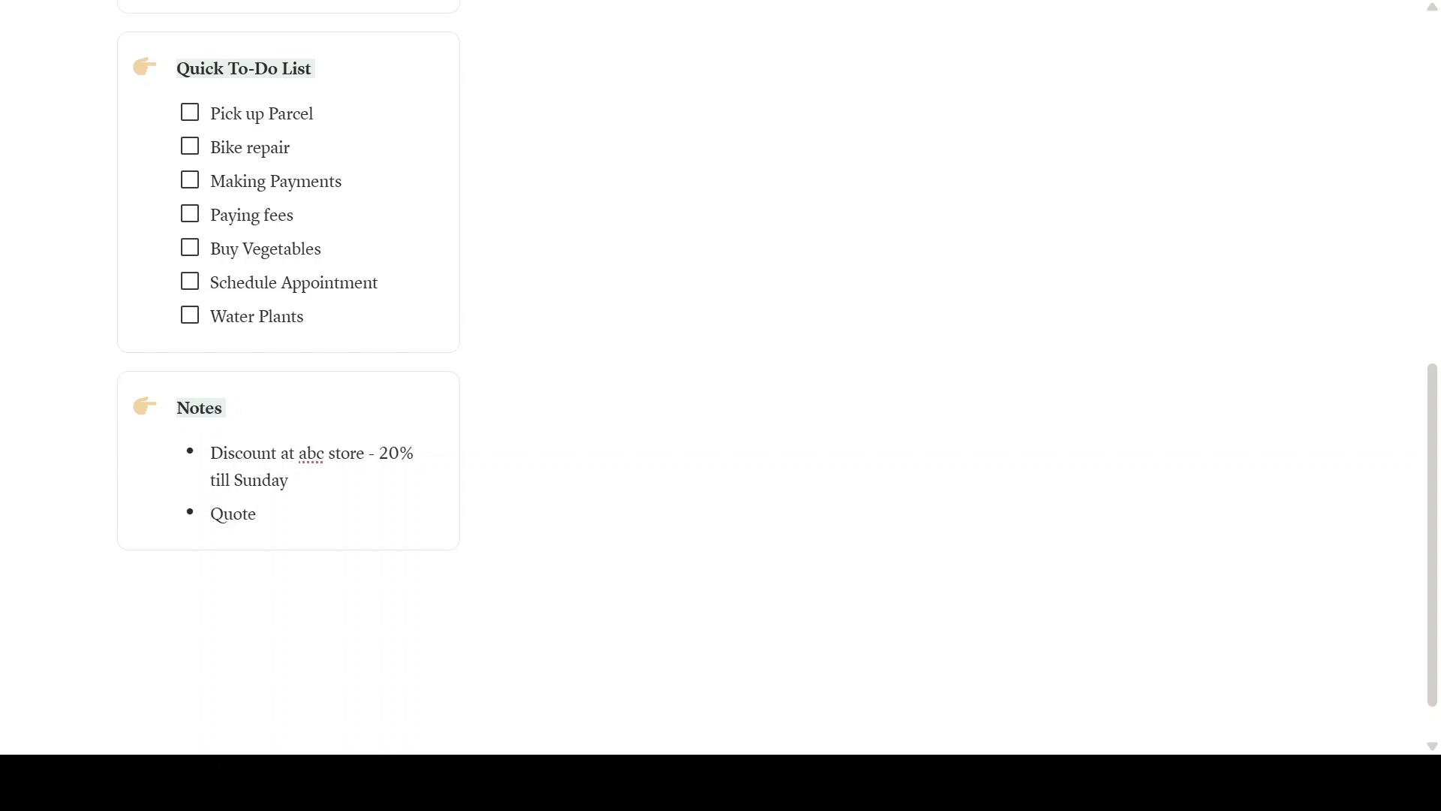
text(te - “Stay Consistent)
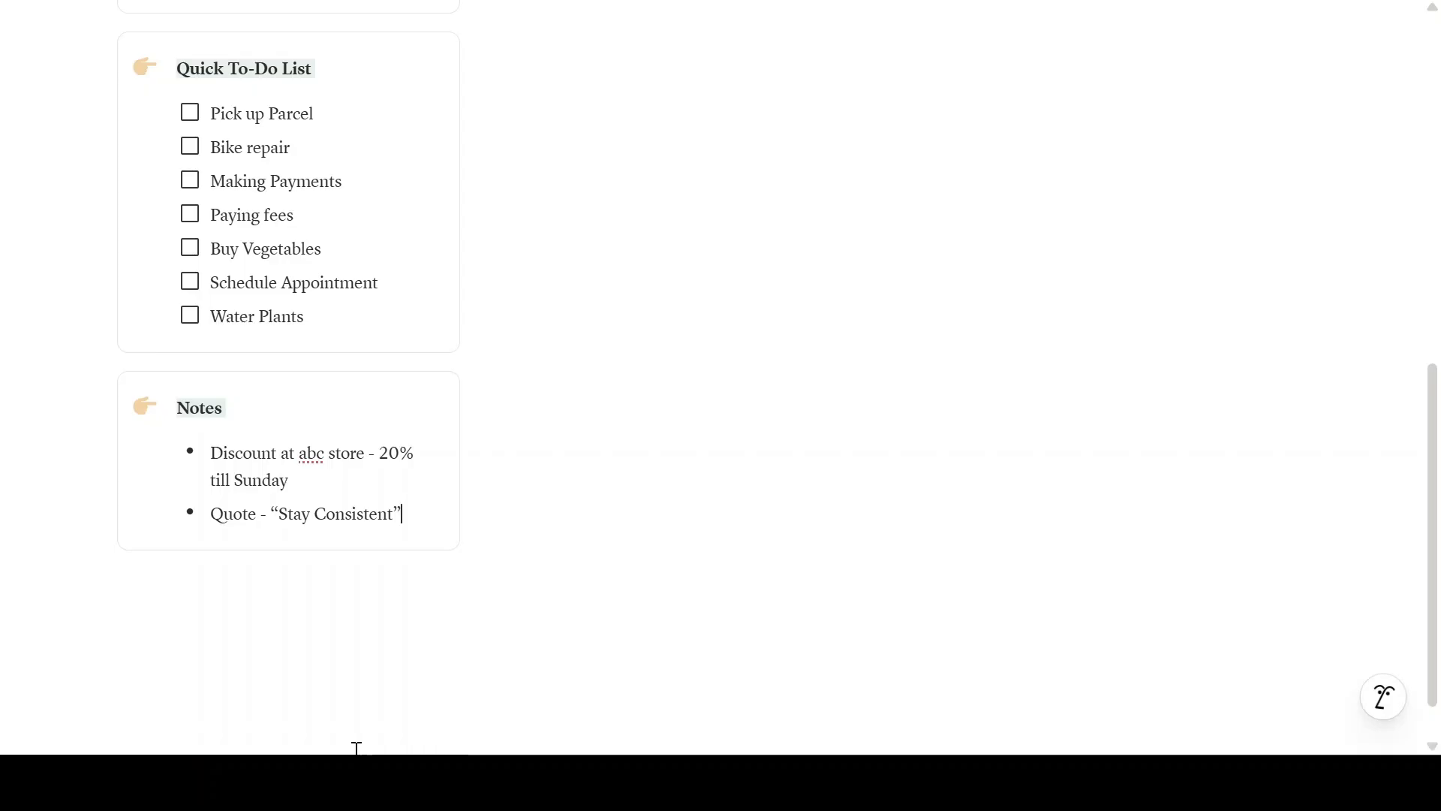
Insert an inline database in the empty column beside the Weekly Planner callout.
scroll(579, 689, up, 10)
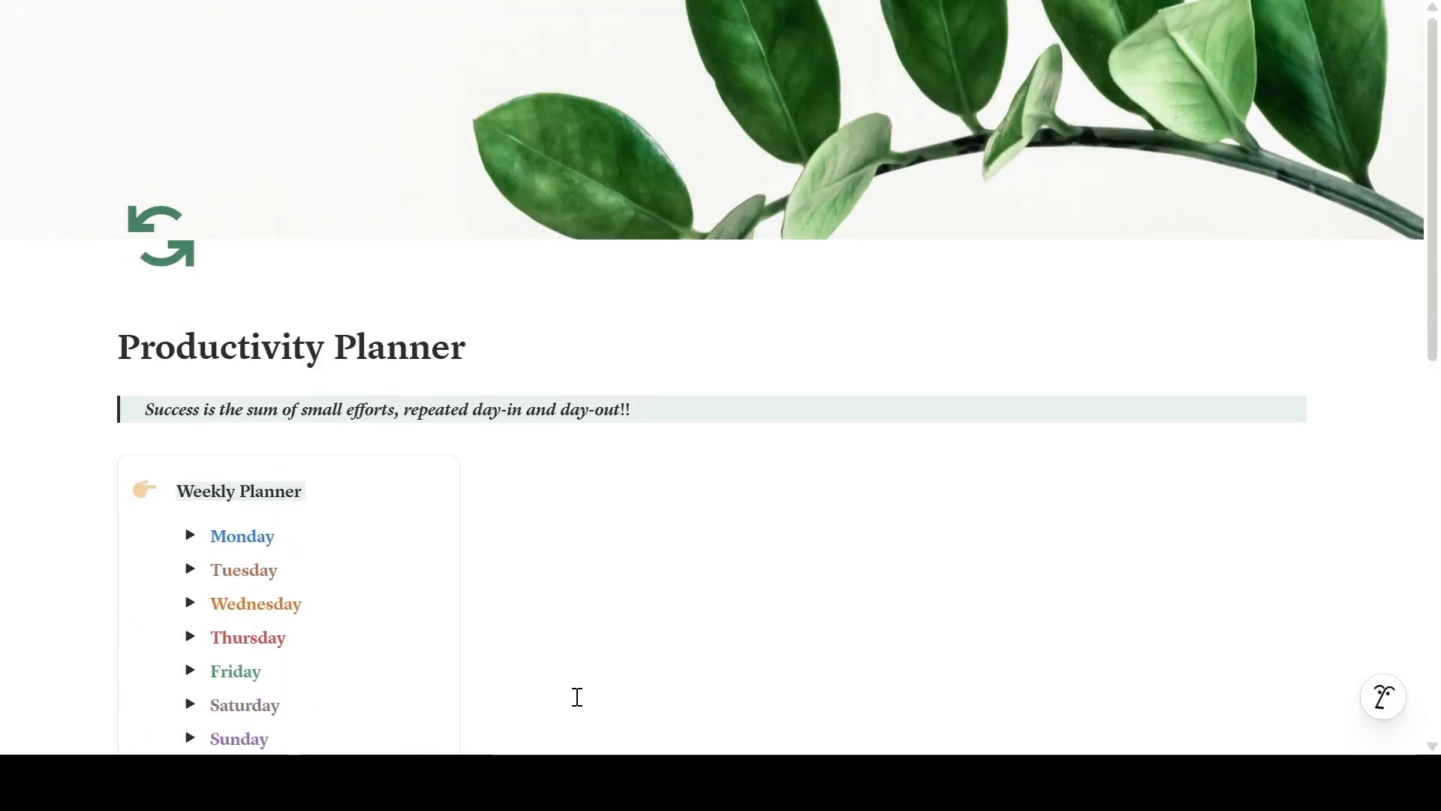
scroll(578, 697, down, 10)
scroll(577, 697, up, 7)
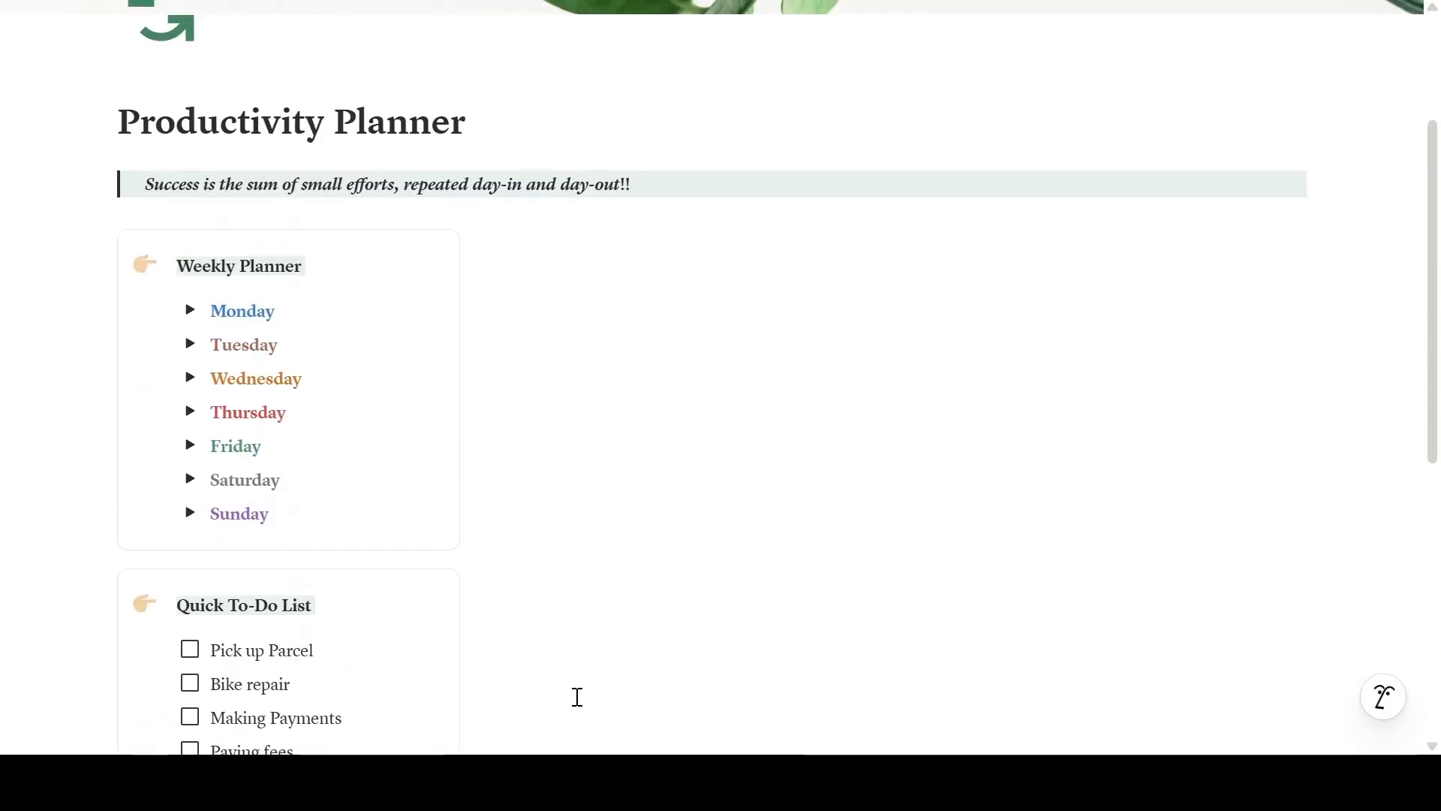
scroll(577, 696, down, 6)
scroll(577, 696, up, 5)
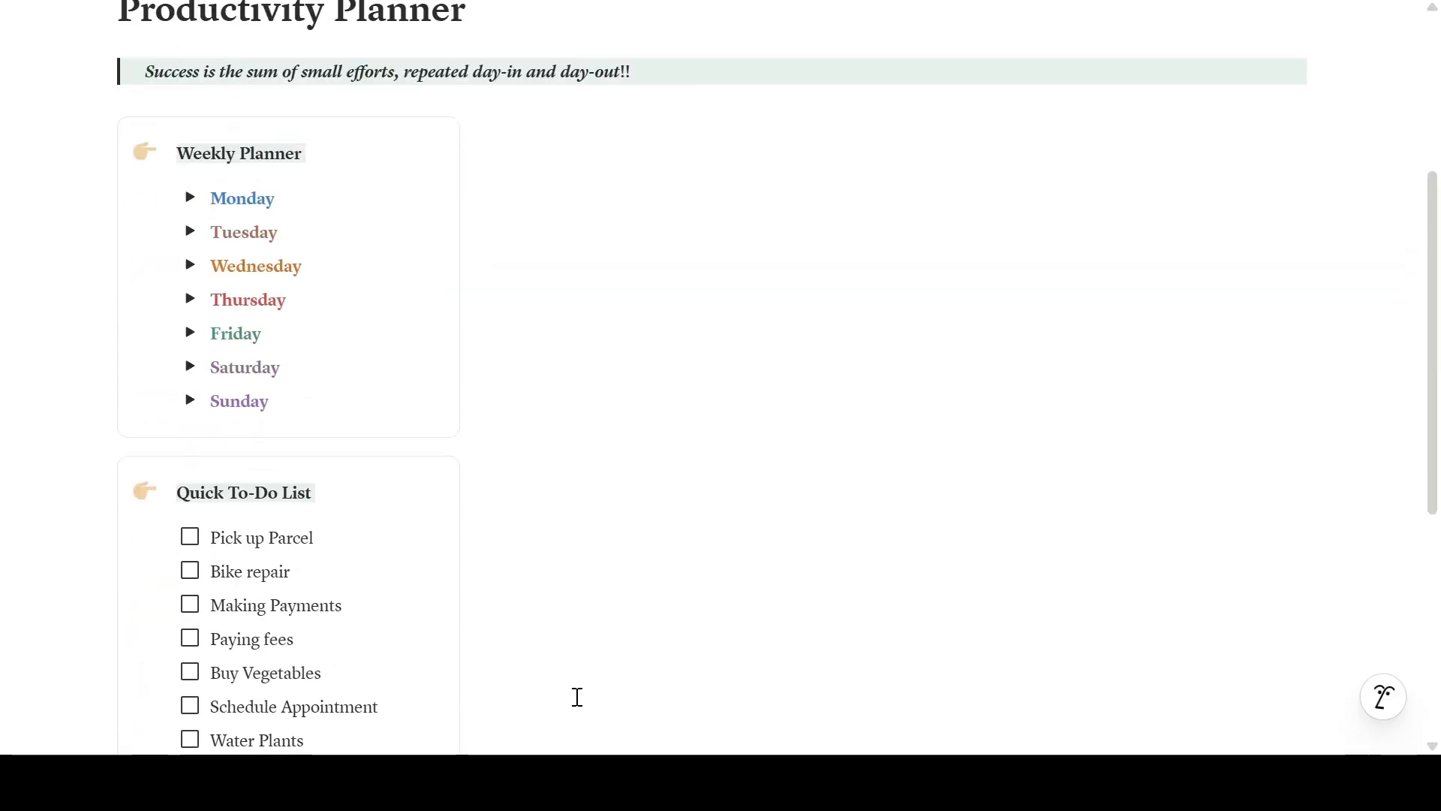
click(556, 135)
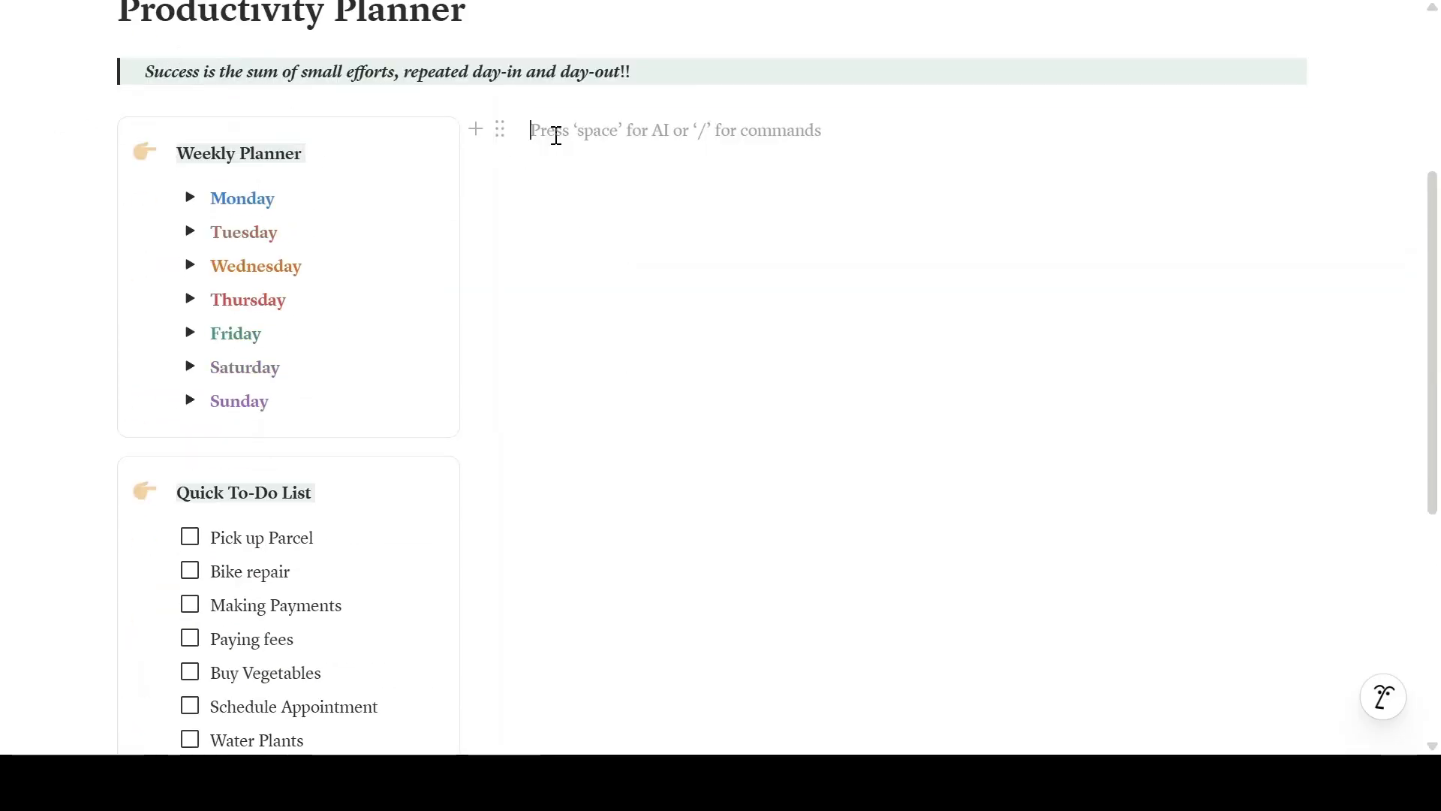
text(/)
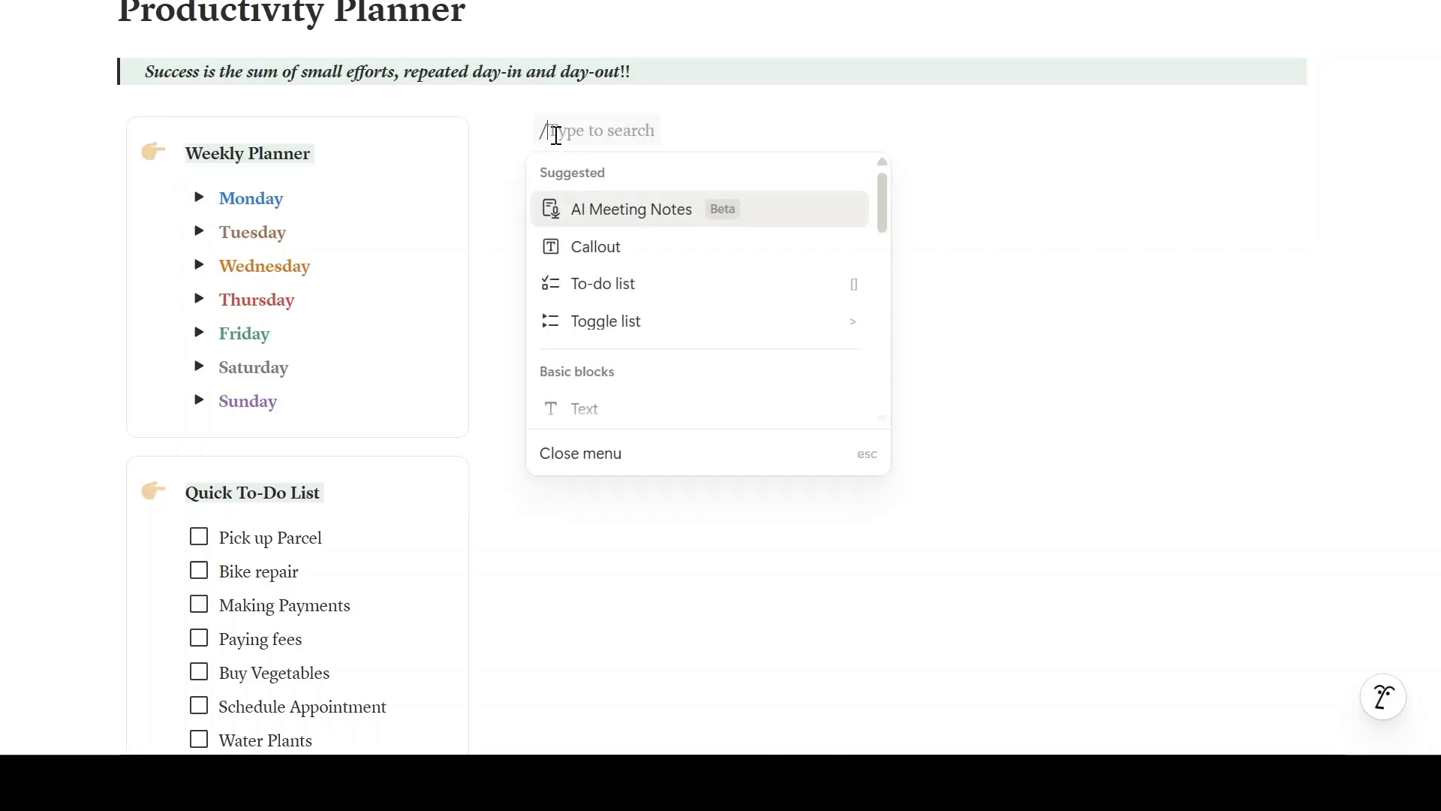
text(d)
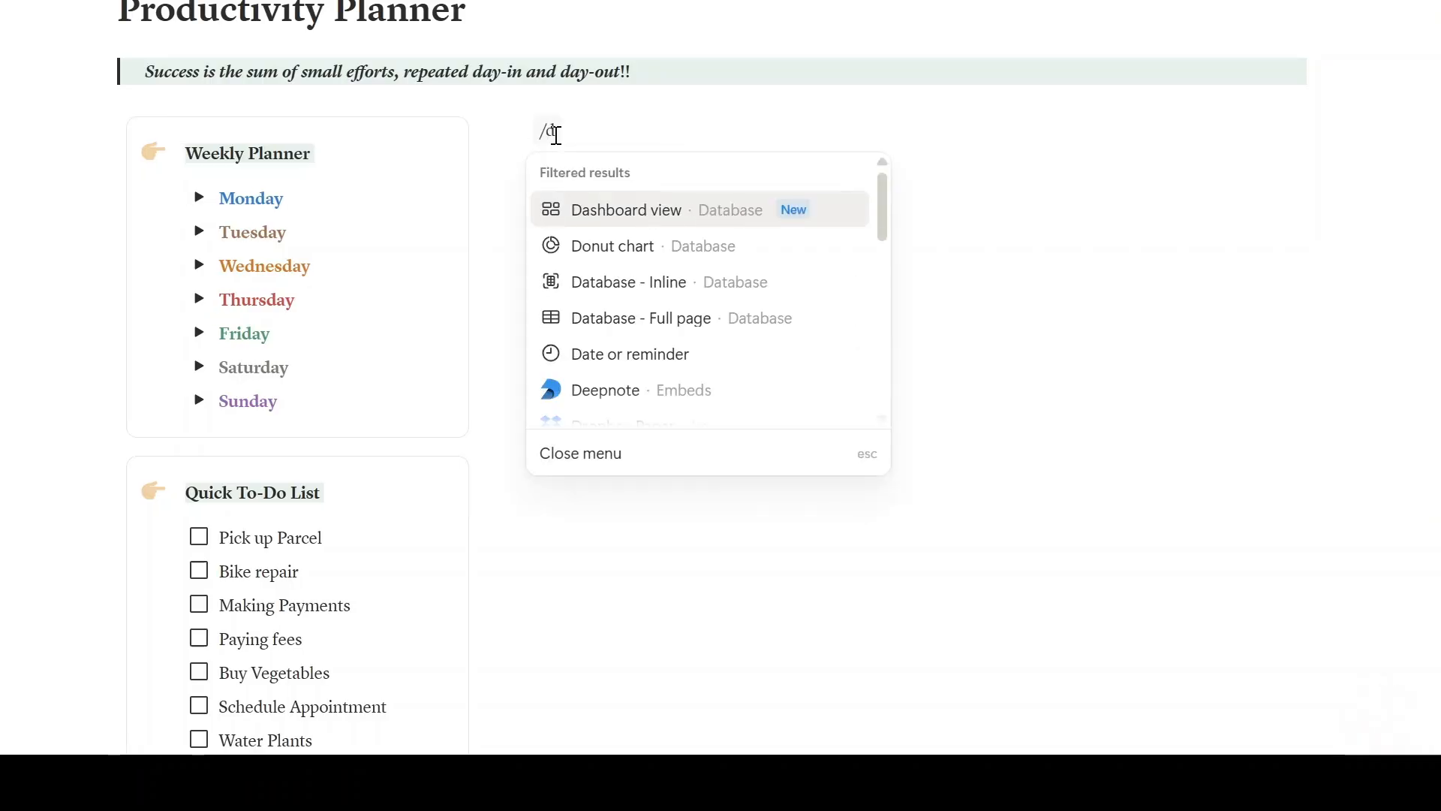
click(630, 289)
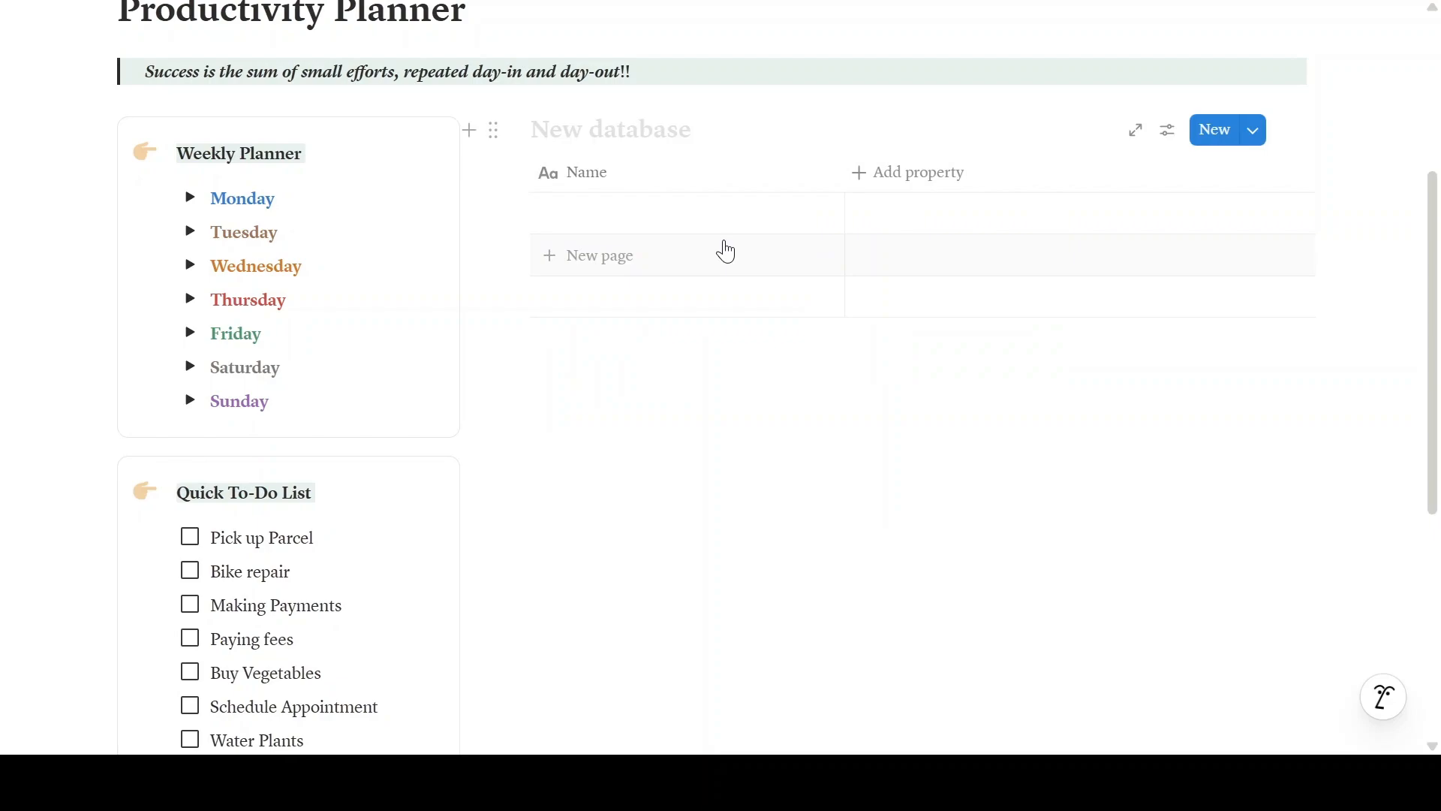
Narrow the new database's Name column and title the database "Goals".
drag(844, 178, 736, 173)
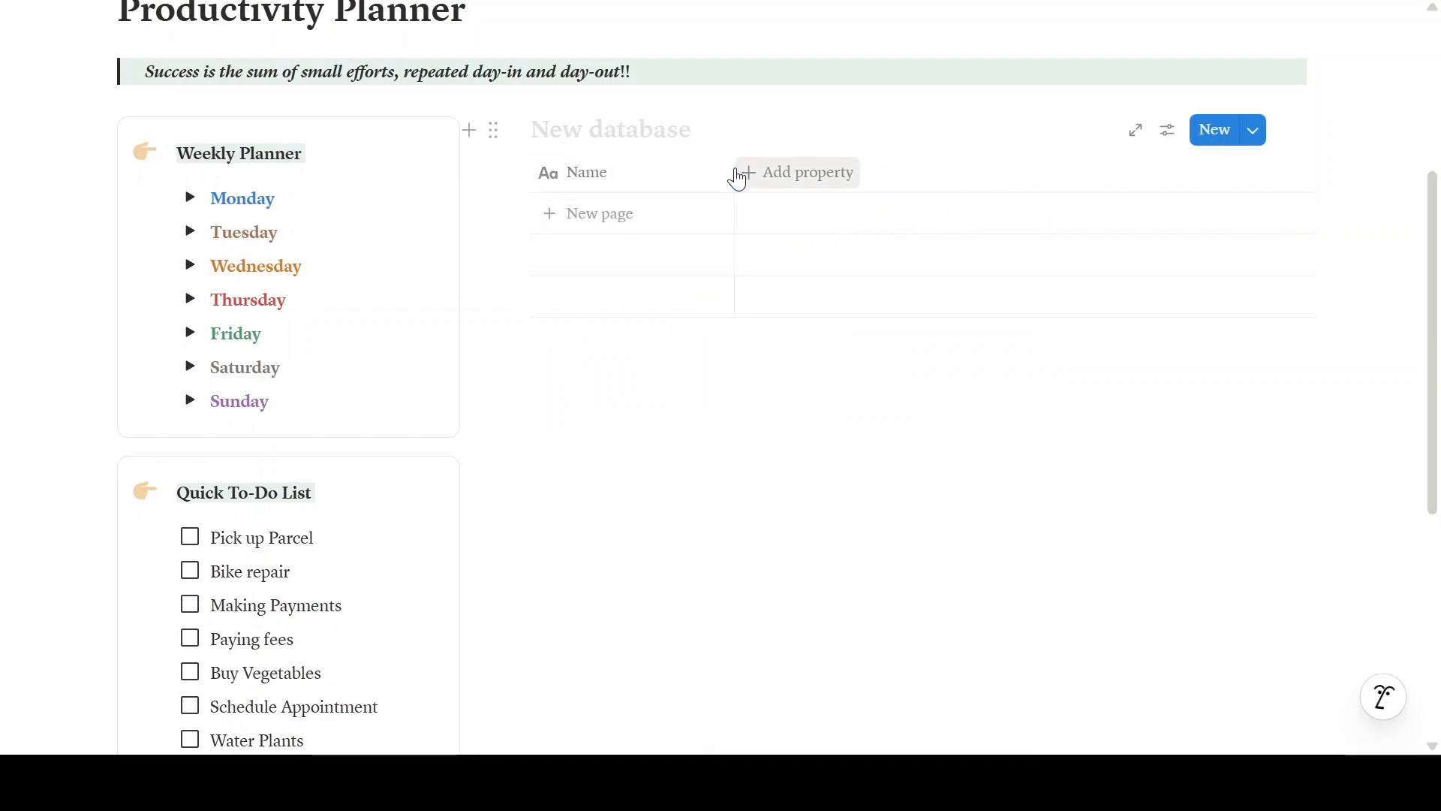
click(609, 130)
text(Goals)
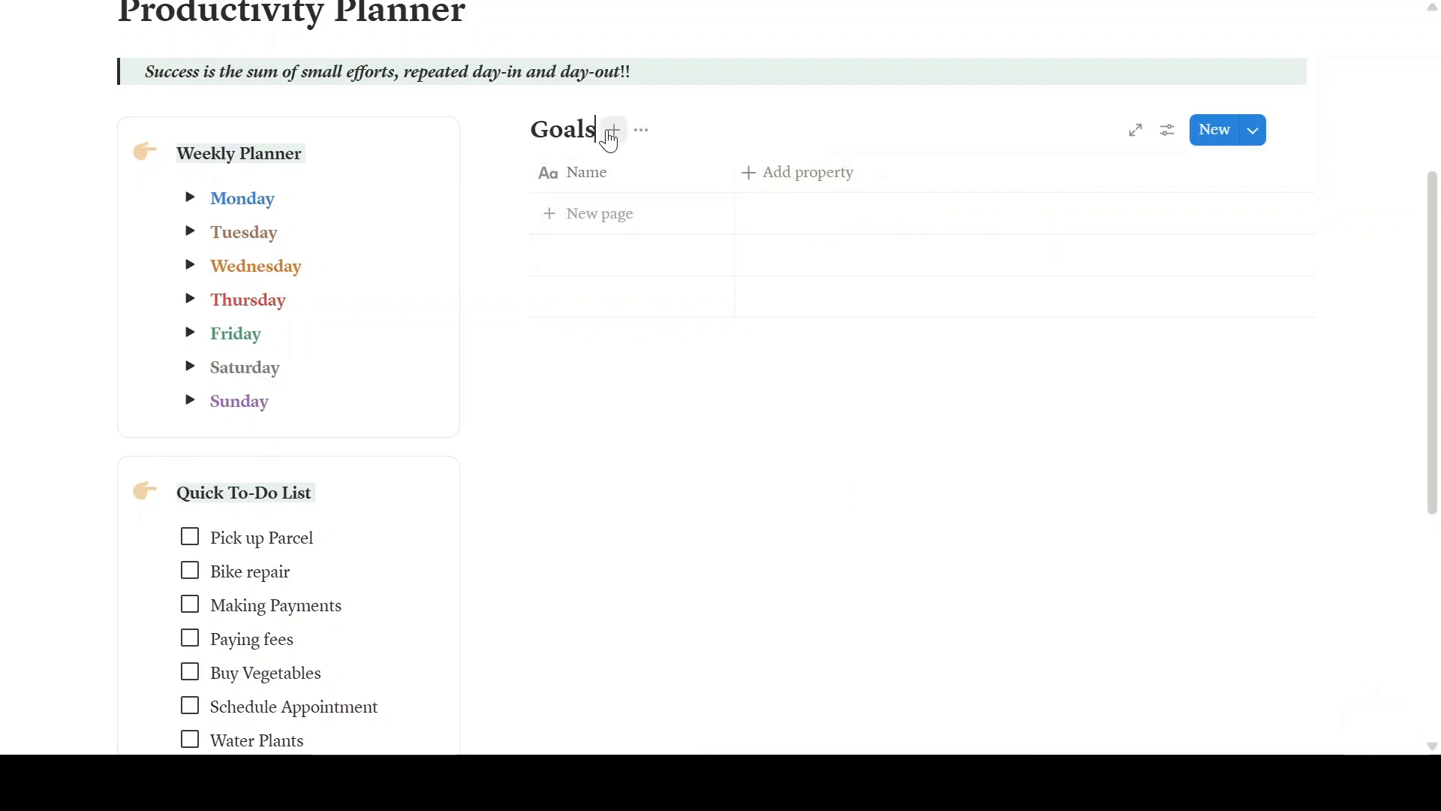
Rename the Goals database's Name property to "Goals" and narrow its column.
click(619, 179)
click(627, 218)
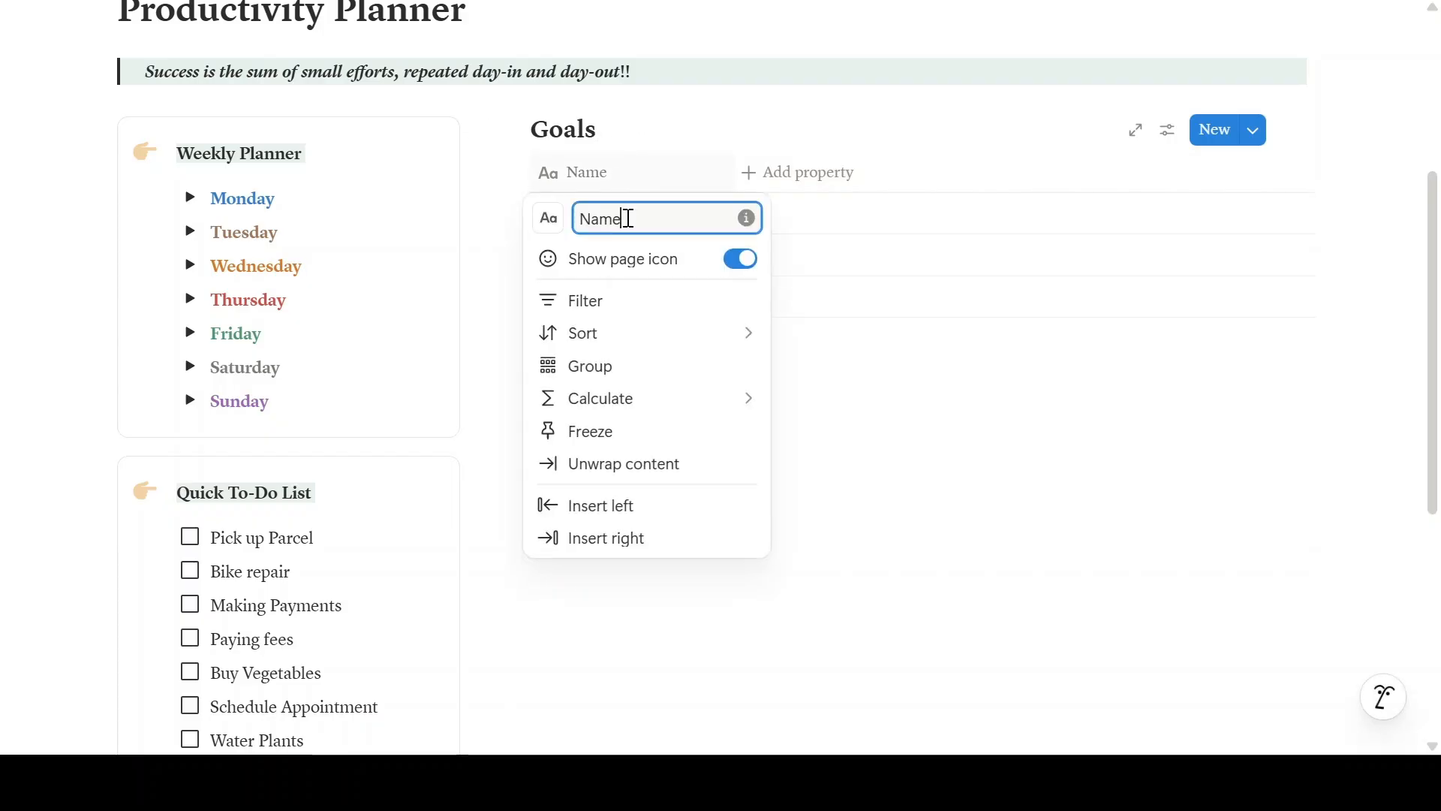
key(BackSpace)
key(BackSpace)
key(BackSpace)
key(BackSpace)
text(G)
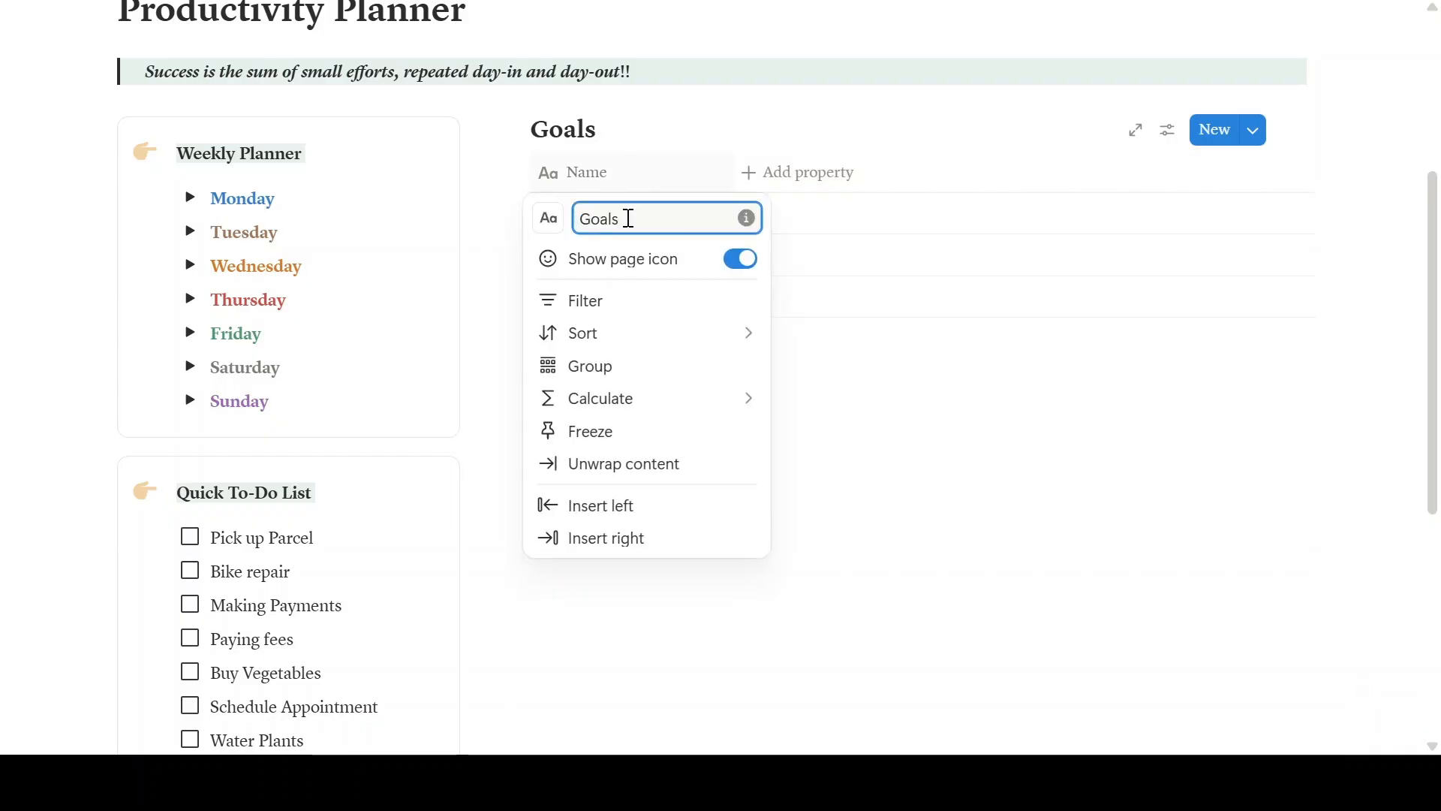
text(oals)
click(557, 641)
drag(735, 166, 664, 162)
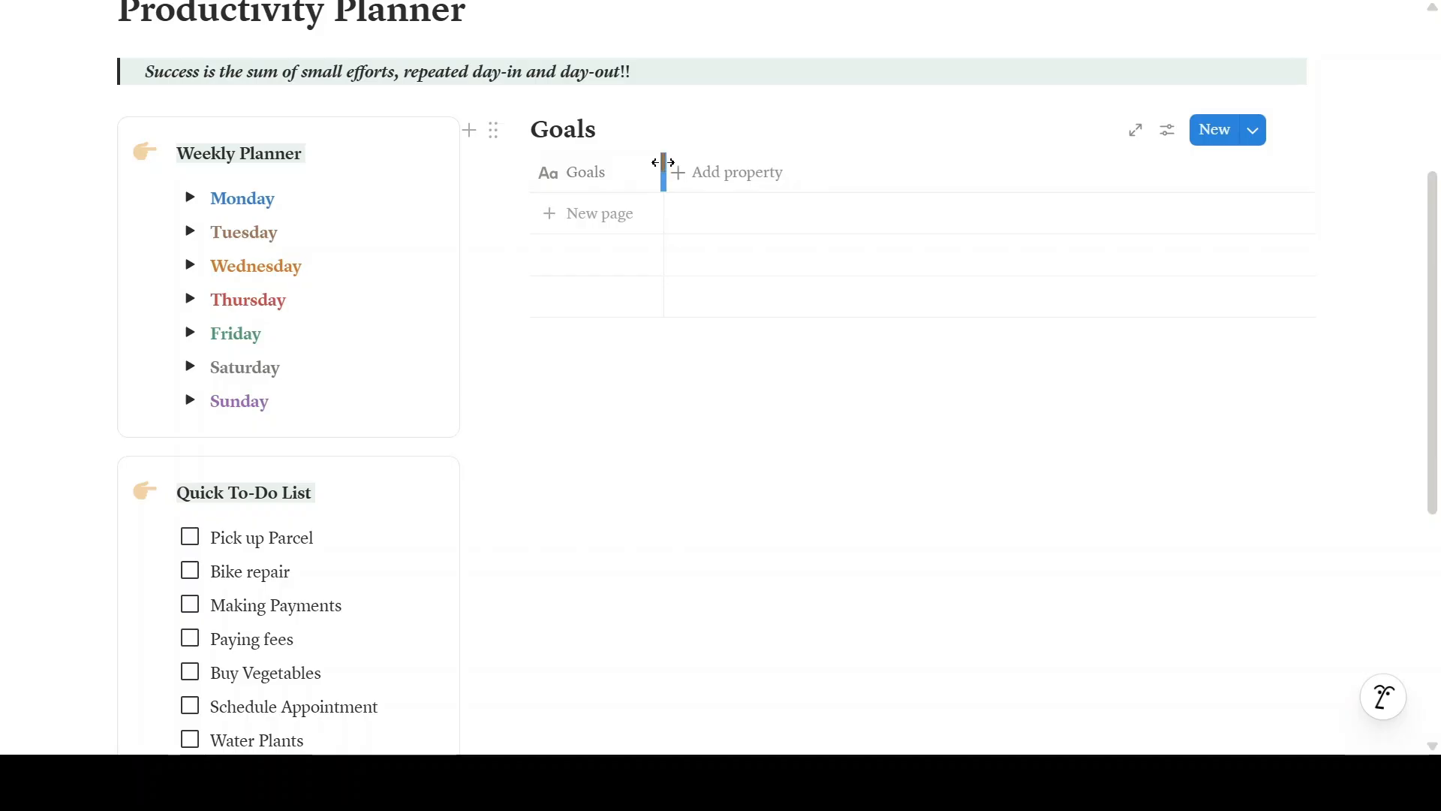
Add a Date property named "Due Date" to the Goals database and narrow its column.
click(721, 173)
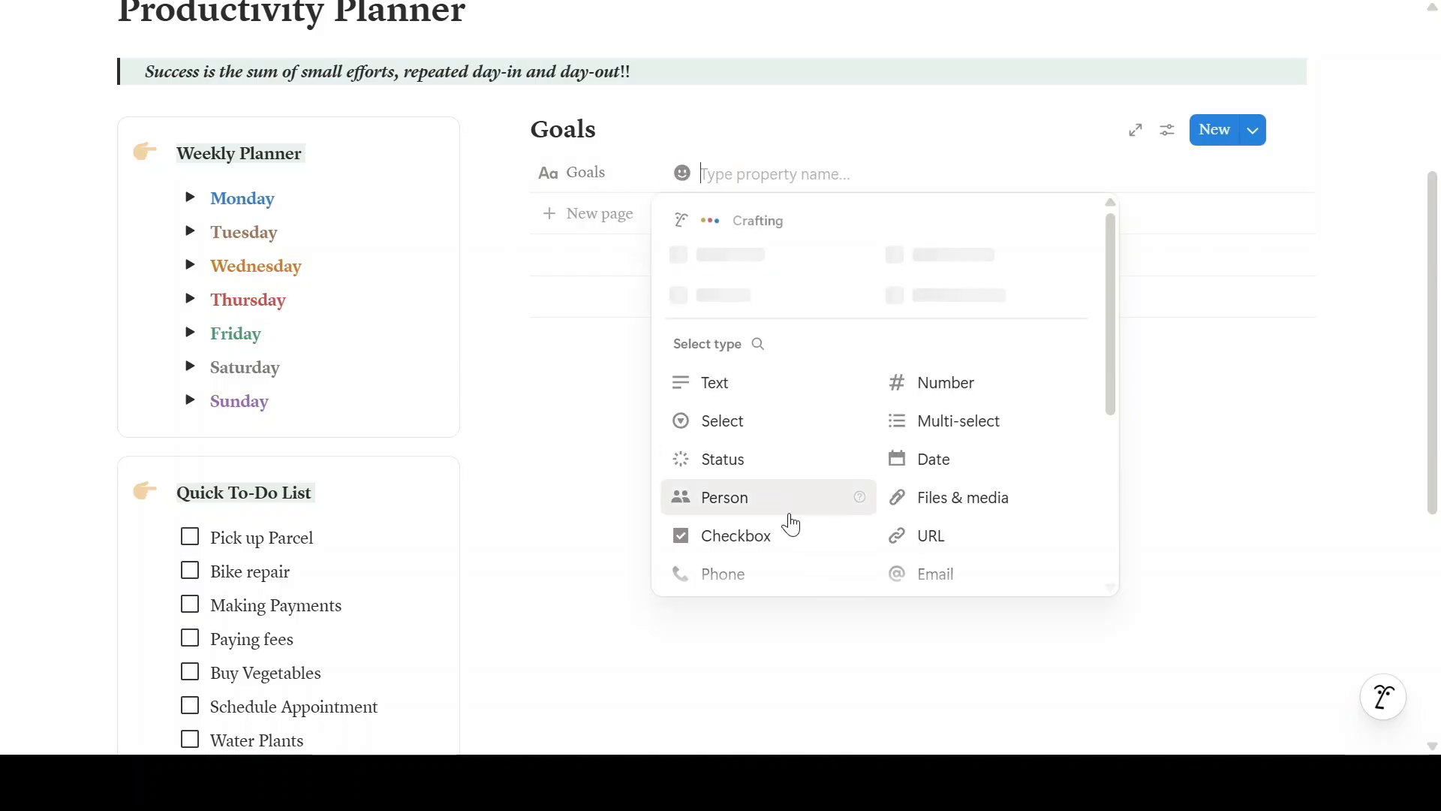
click(929, 471)
click(722, 216)
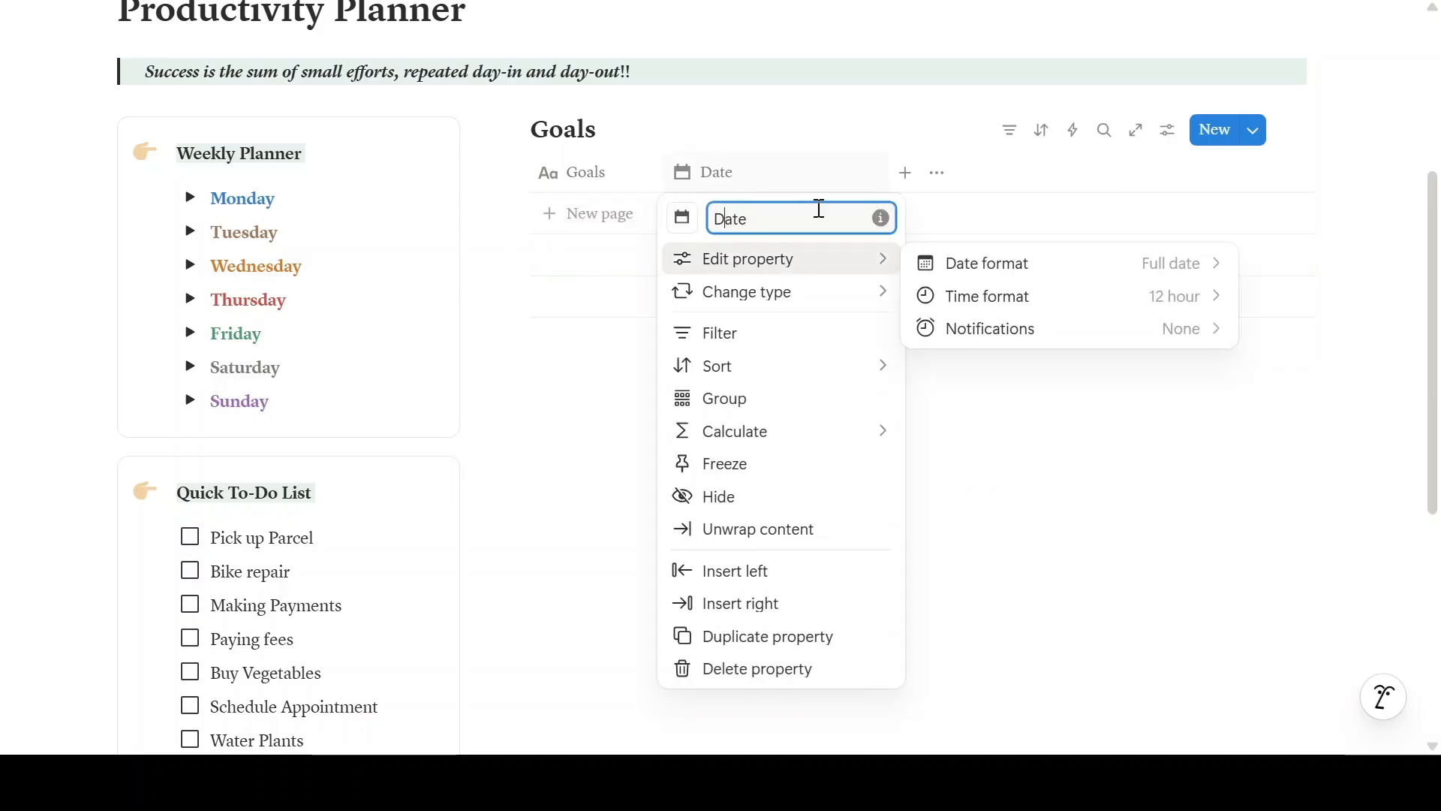
text(Due)
click(910, 245)
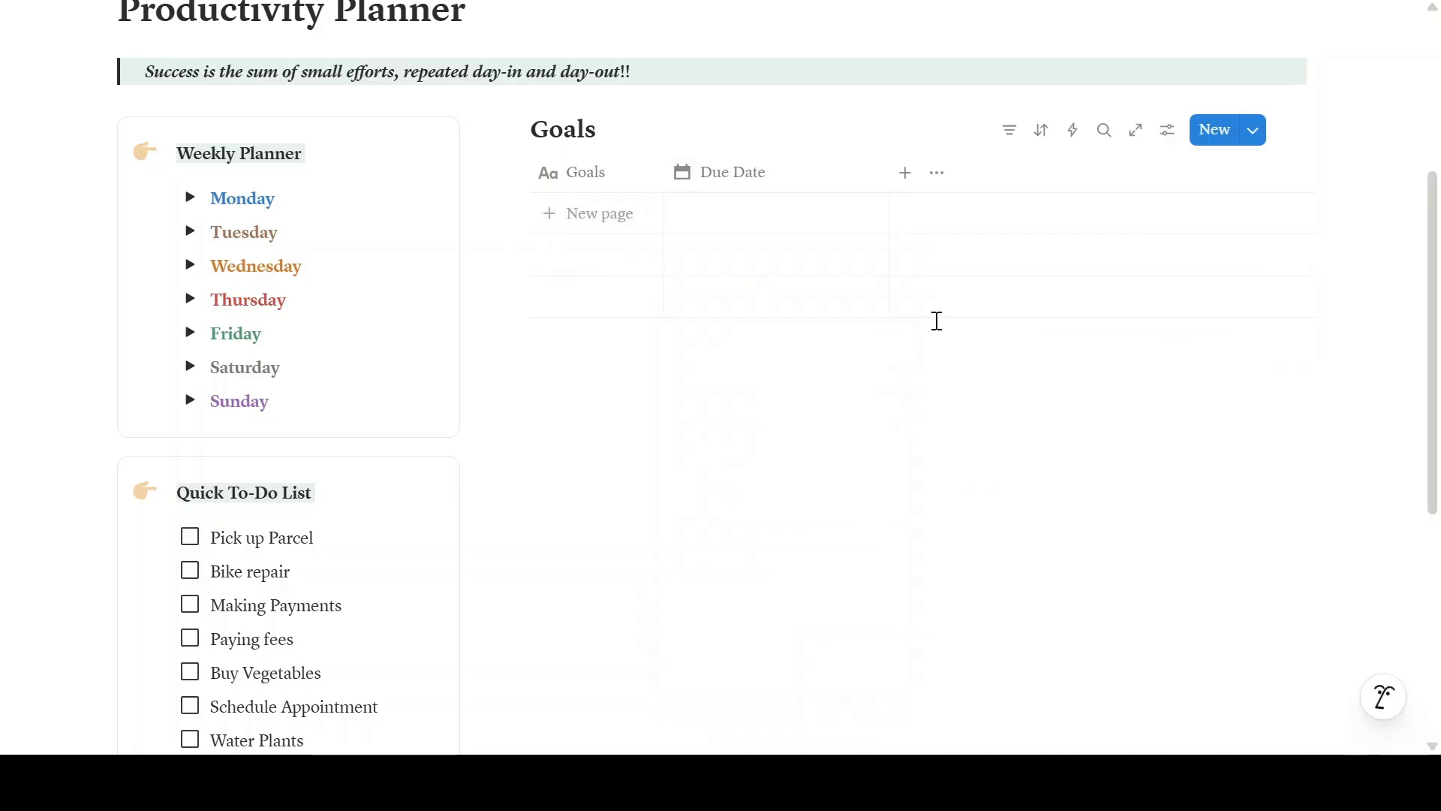
drag(888, 165, 808, 163)
Add a Status property after Due Date and narrow its column.
click(824, 173)
click(856, 459)
drag(1031, 169, 927, 162)
Add a Select property named "Priority" after the Status column.
click(944, 173)
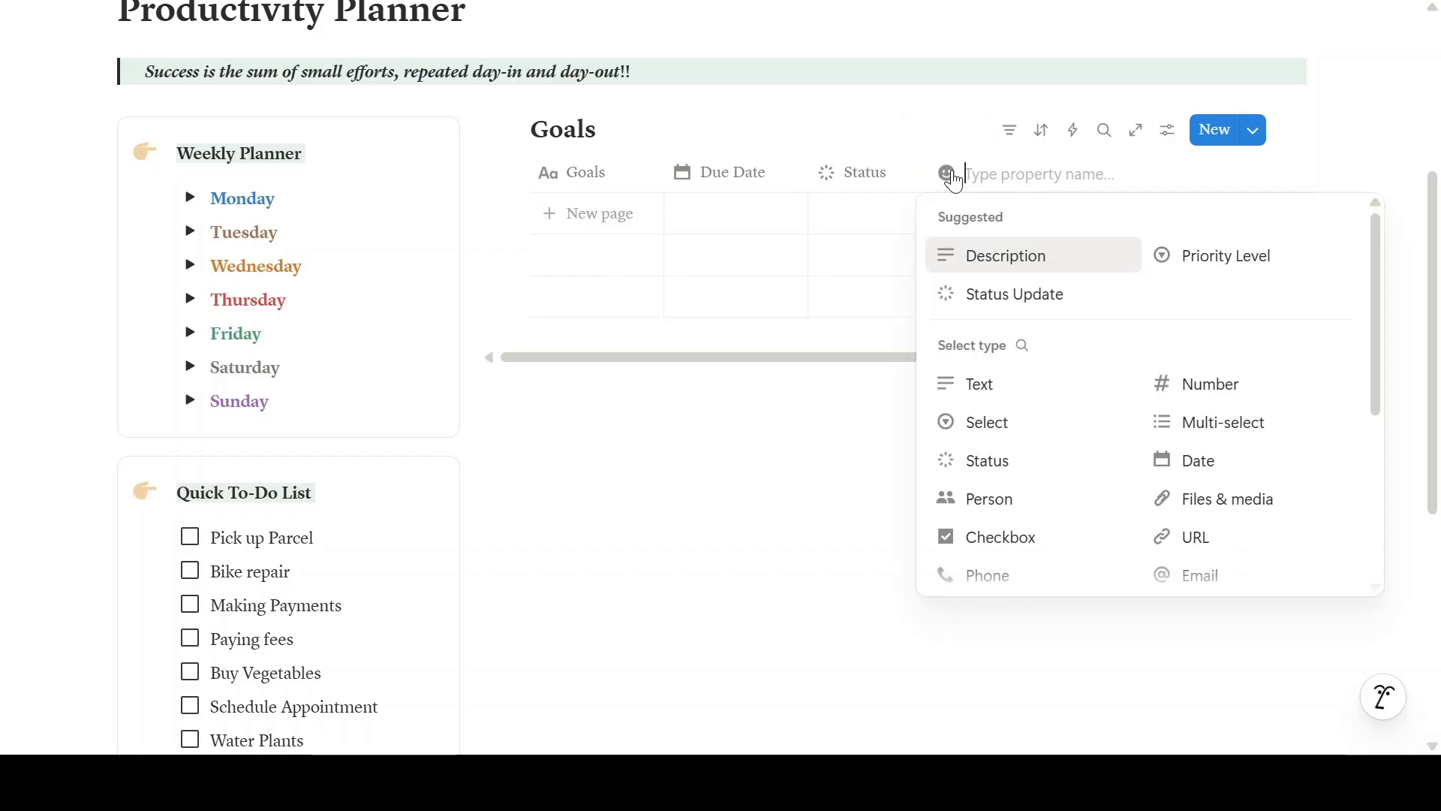
click(972, 421)
click(1003, 174)
drag(1024, 219, 967, 218)
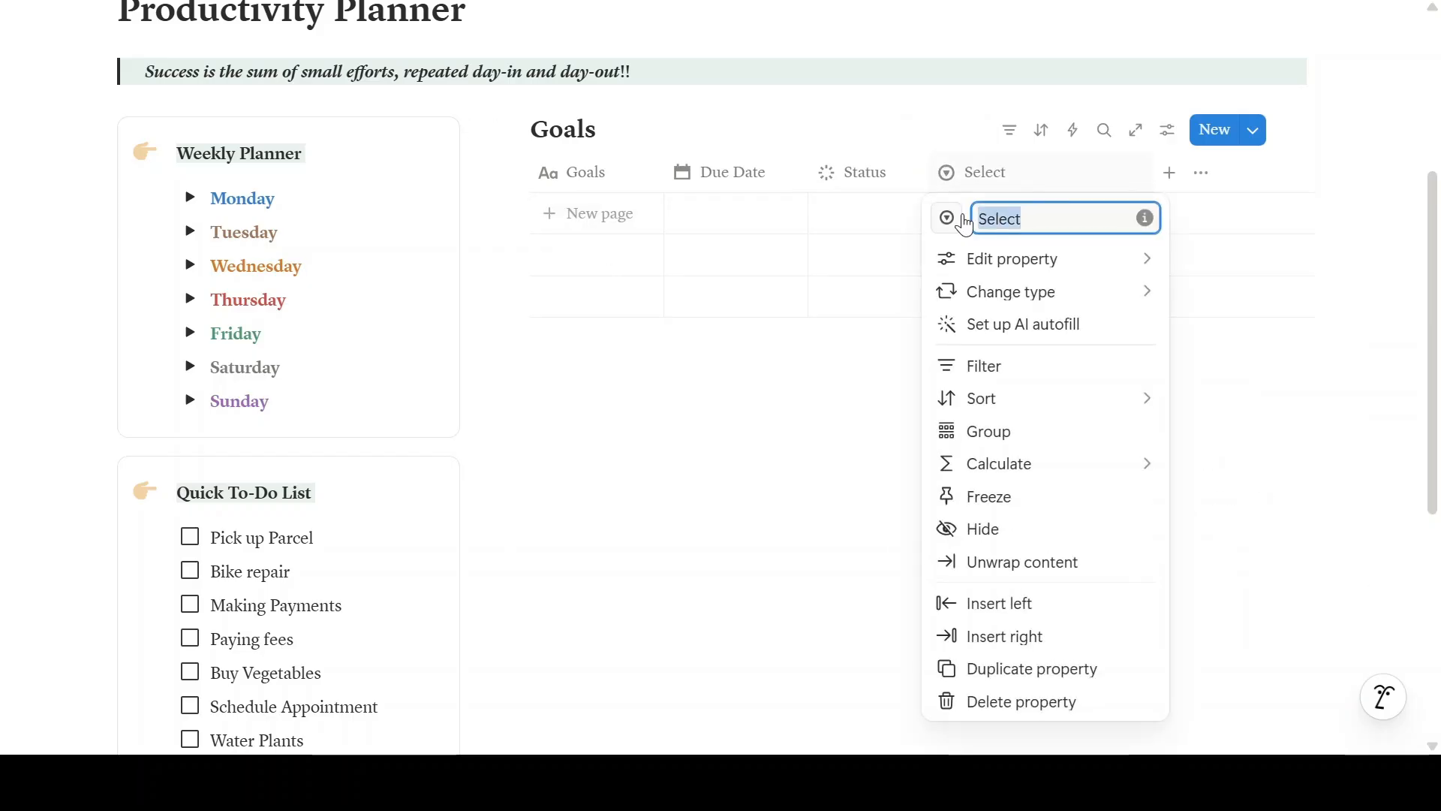
key(BackSpace)
text(Priority)
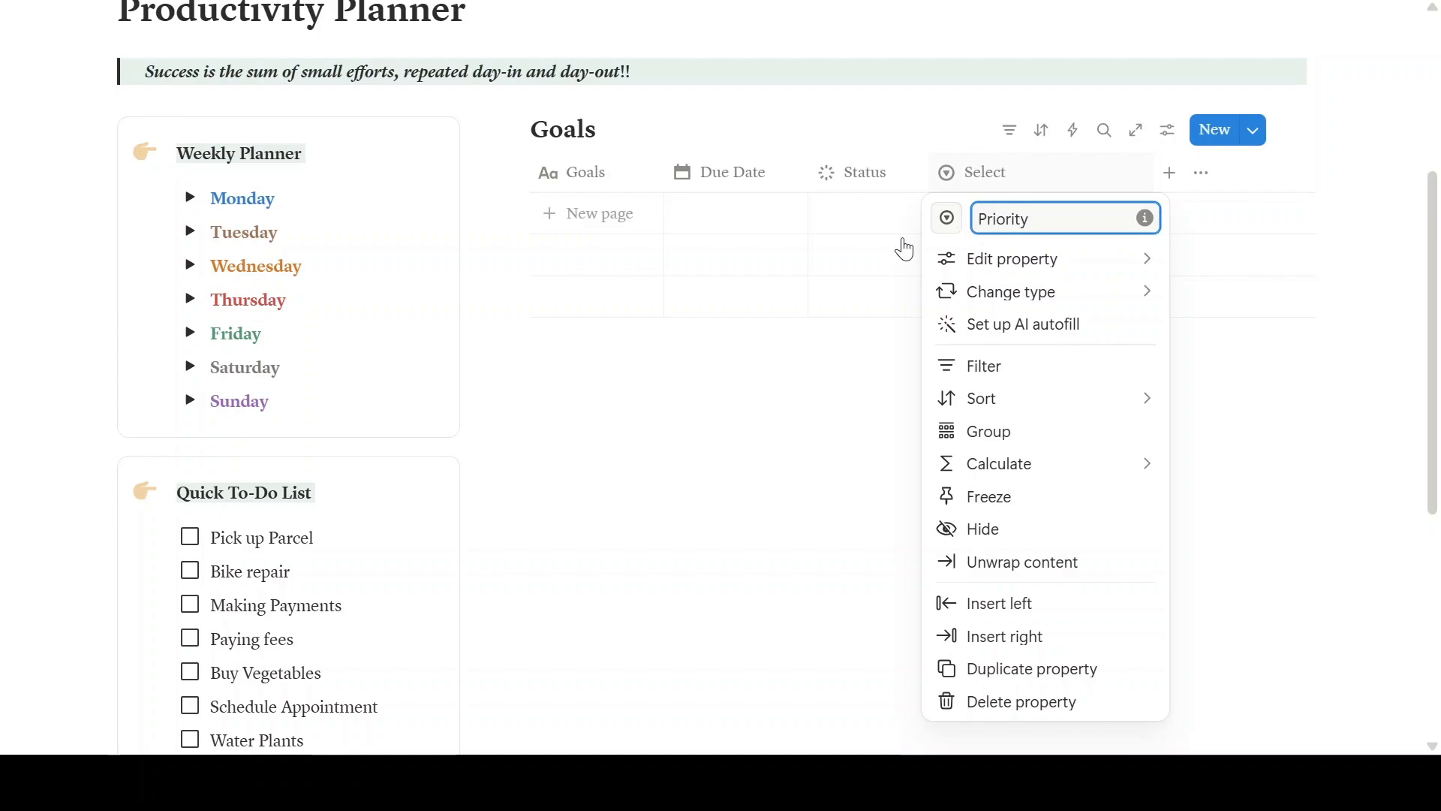
click(803, 441)
Add the options High, Medium and Low to the Priority property.
click(997, 181)
click(1015, 259)
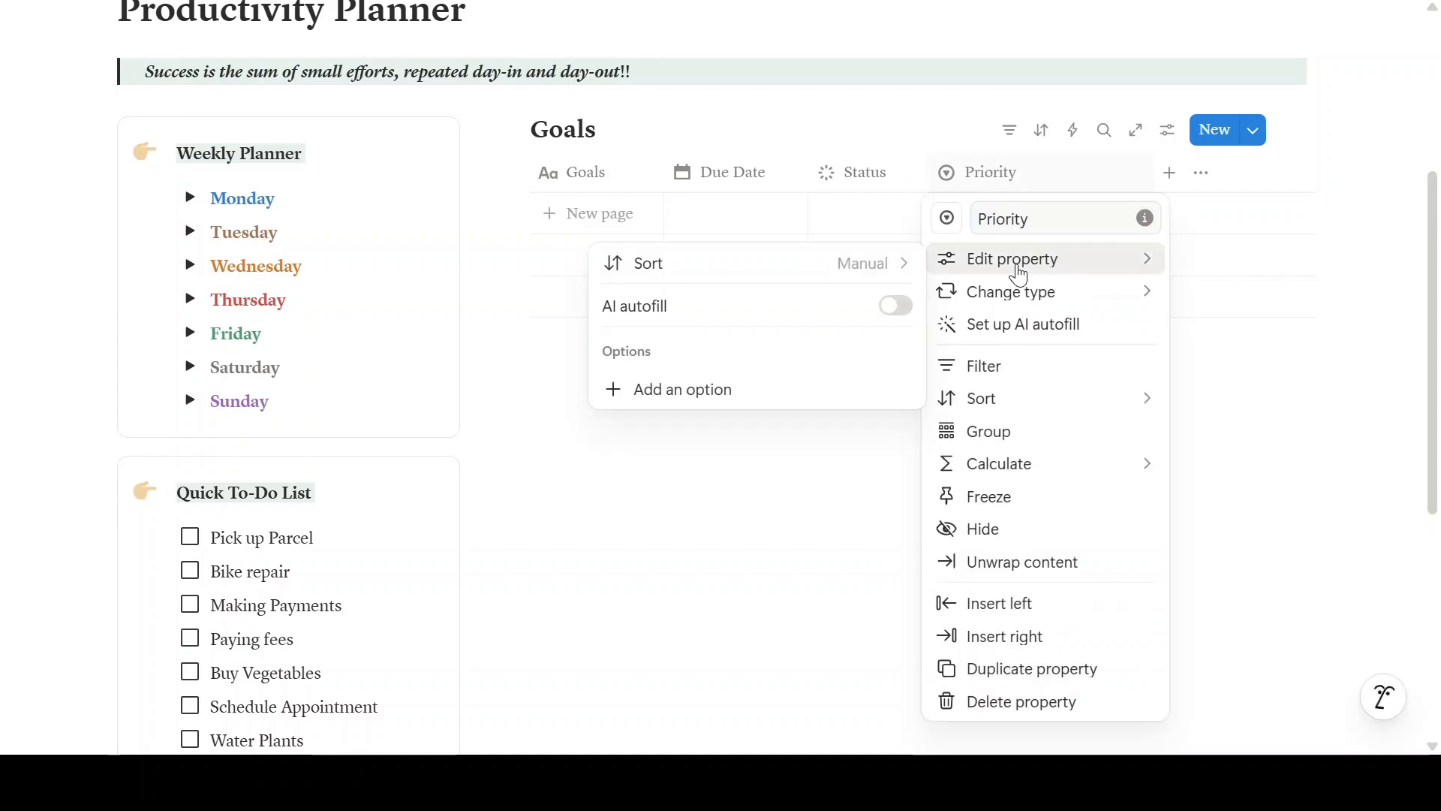
click(721, 397)
text(High)
key(Return)
text(Medium)
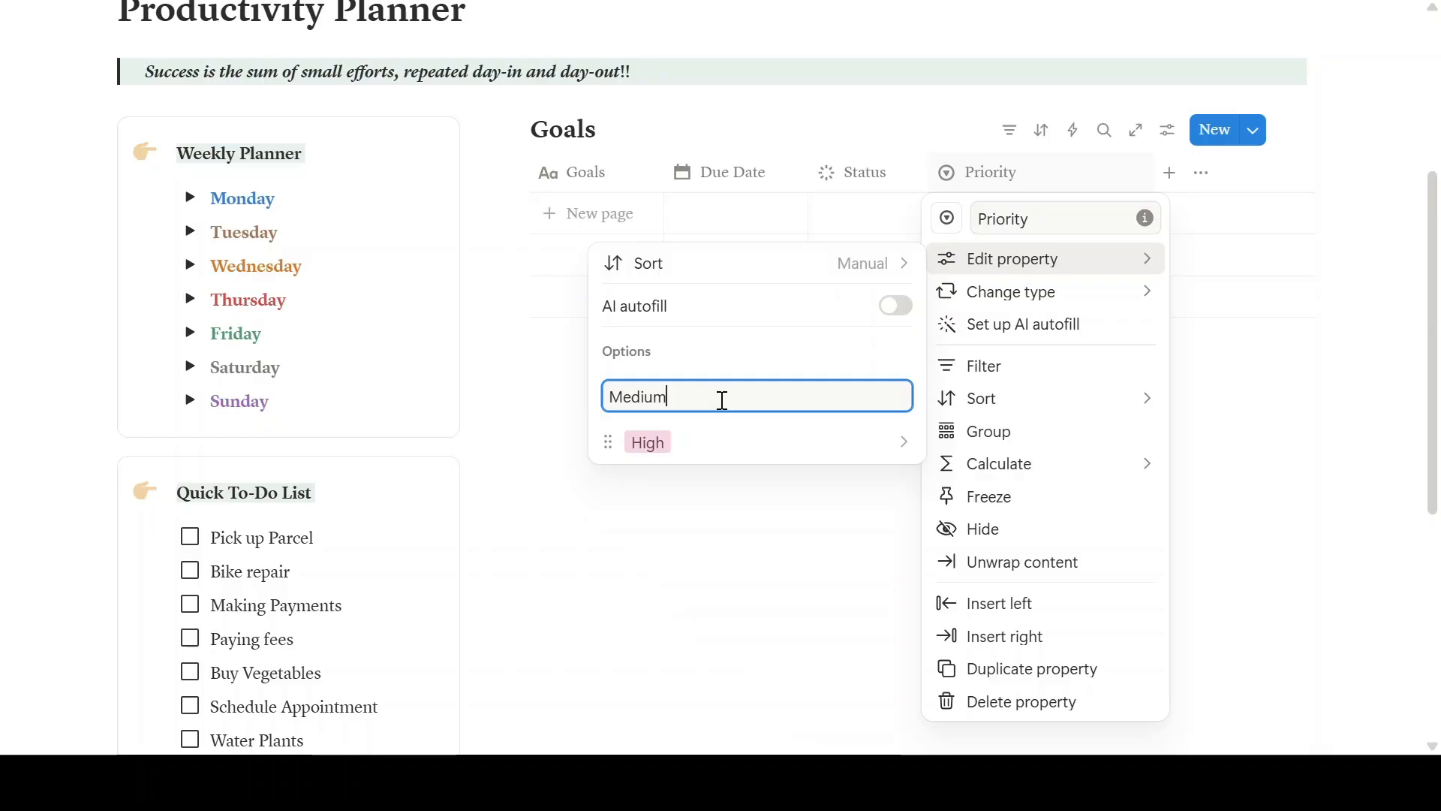
key(Return)
text(Low)
key(Return)
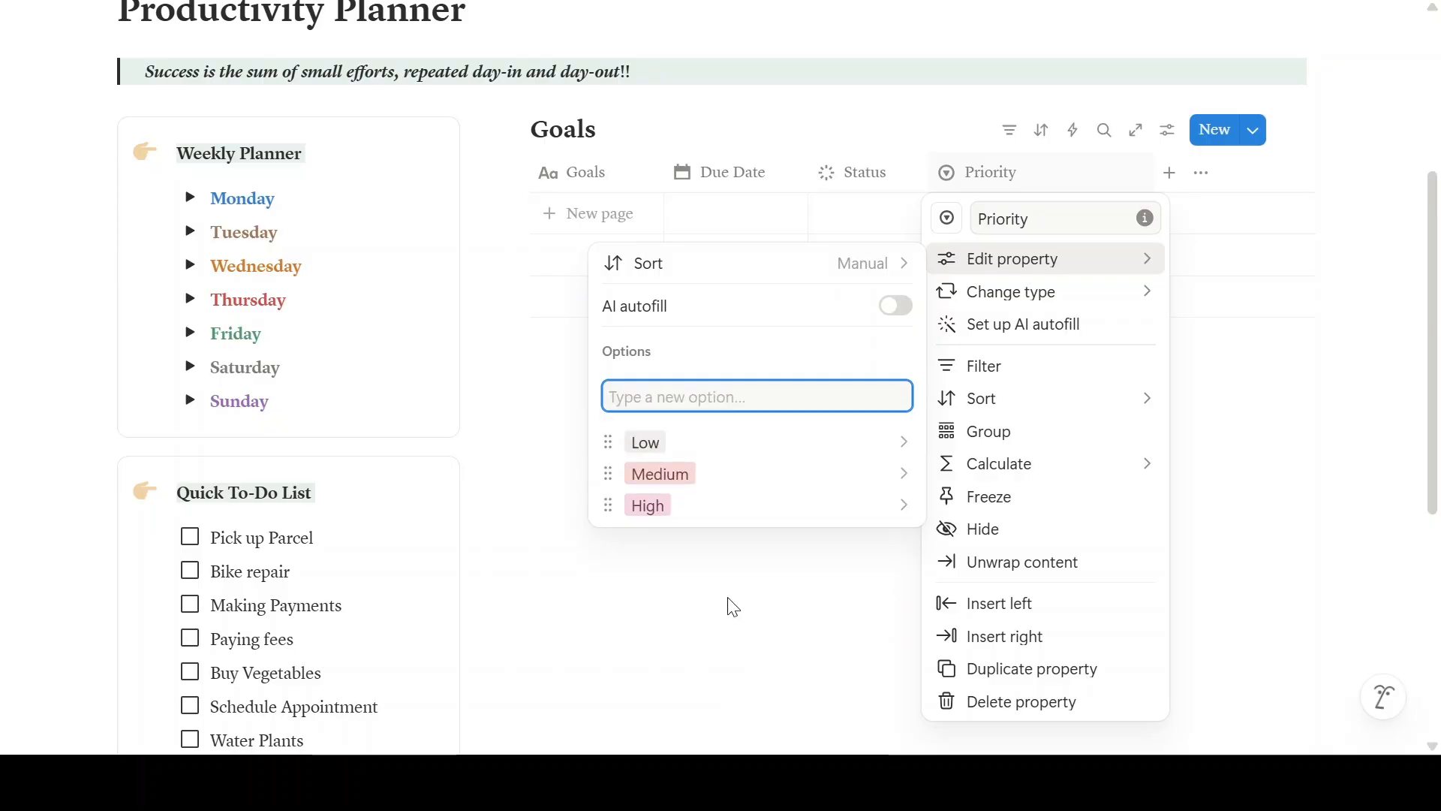
click(1091, 525)
Add a second Select property named "Category" after the Priority column.
click(1093, 172)
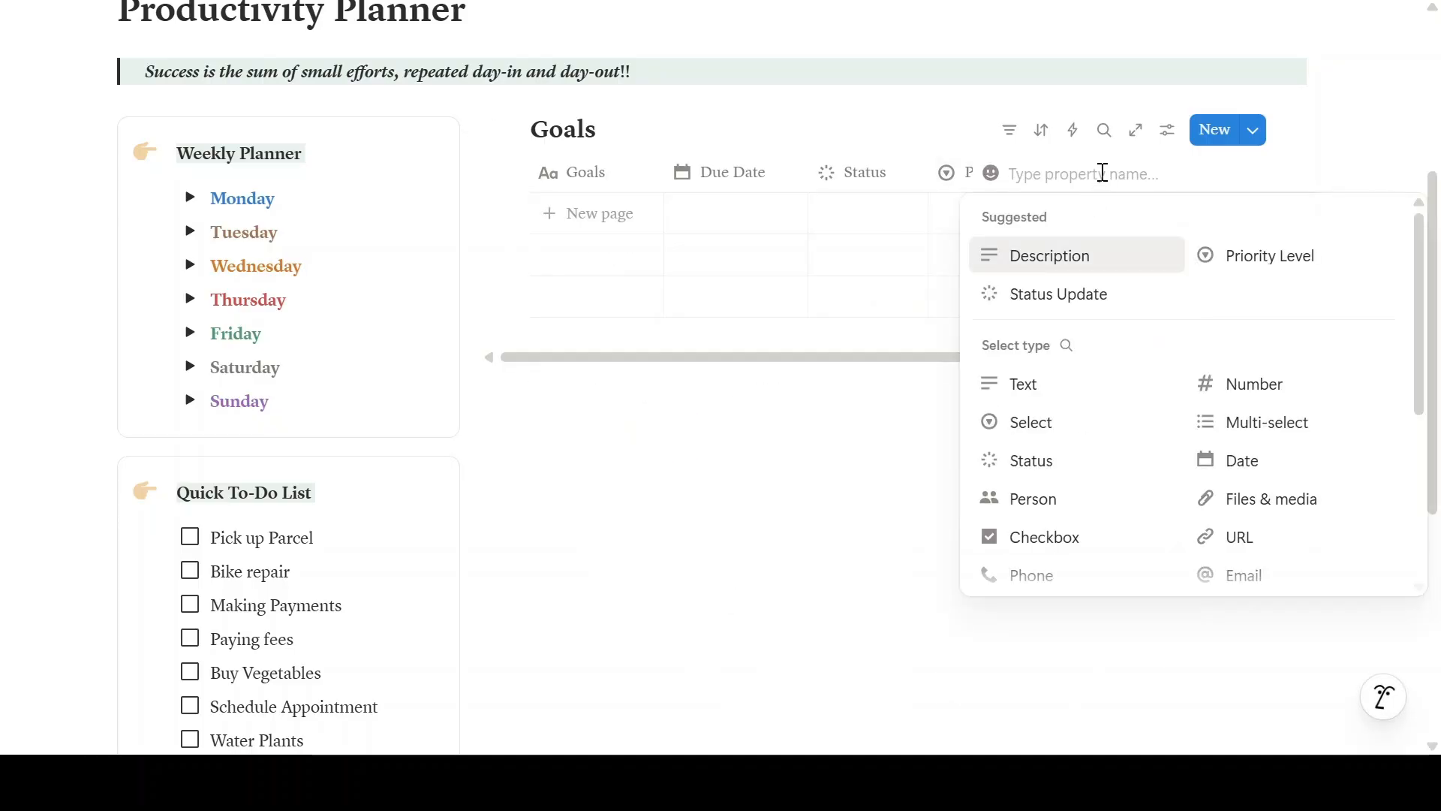
click(1031, 422)
click(1132, 174)
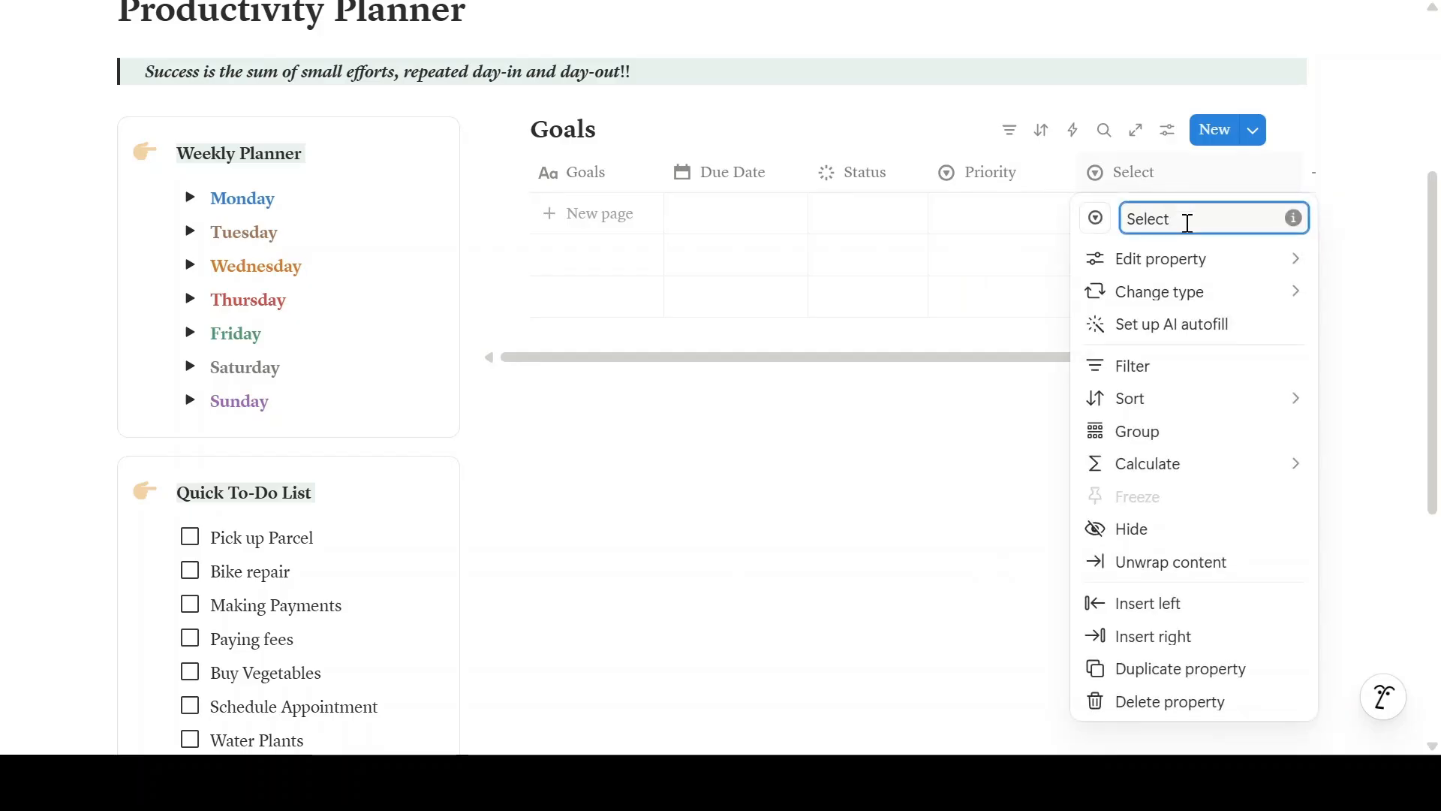
key(BackSpace)
key(BackSpace)
key(BackSpace)
key(BackSpace)
key(BackSpace)
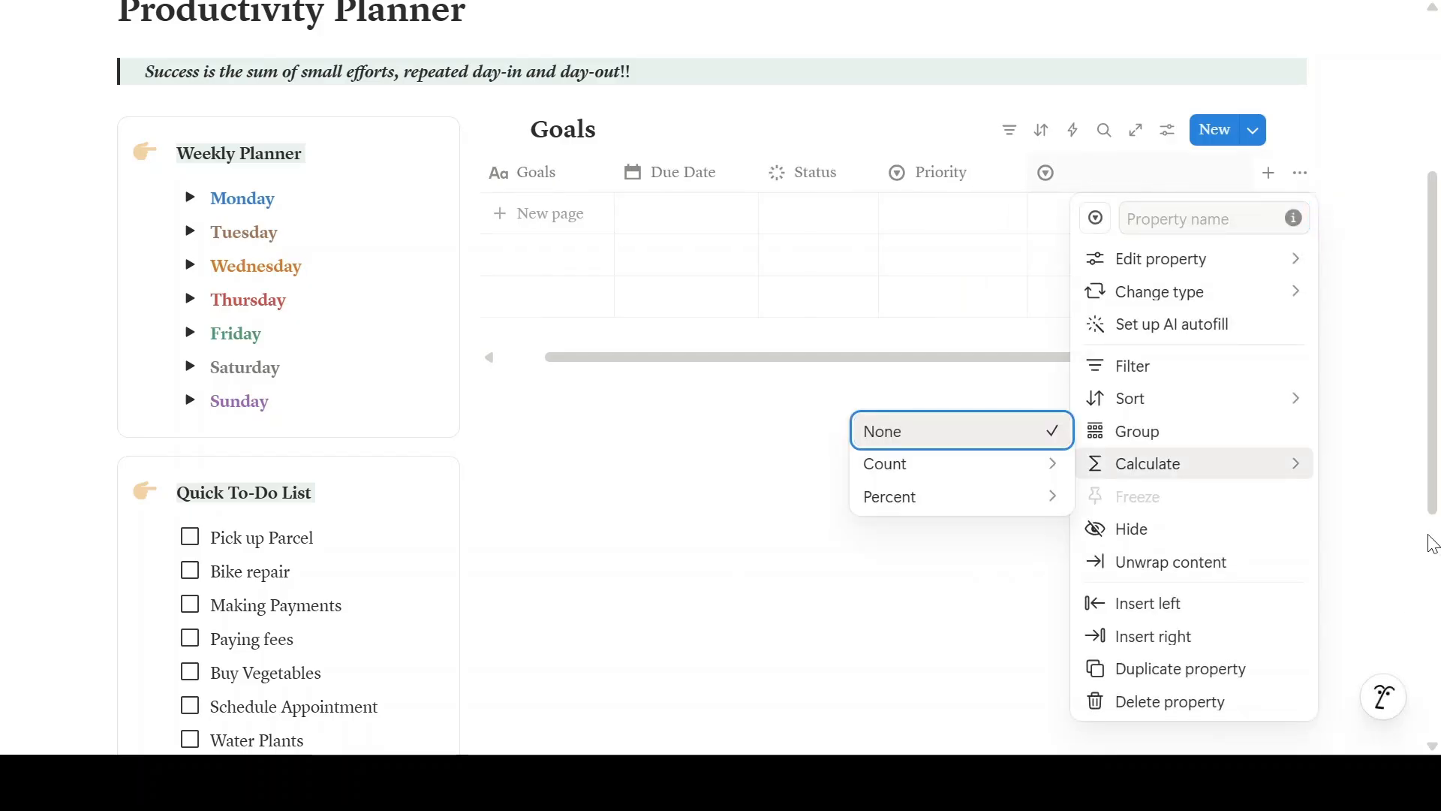
key(Down)
key(Down)
click(1129, 218)
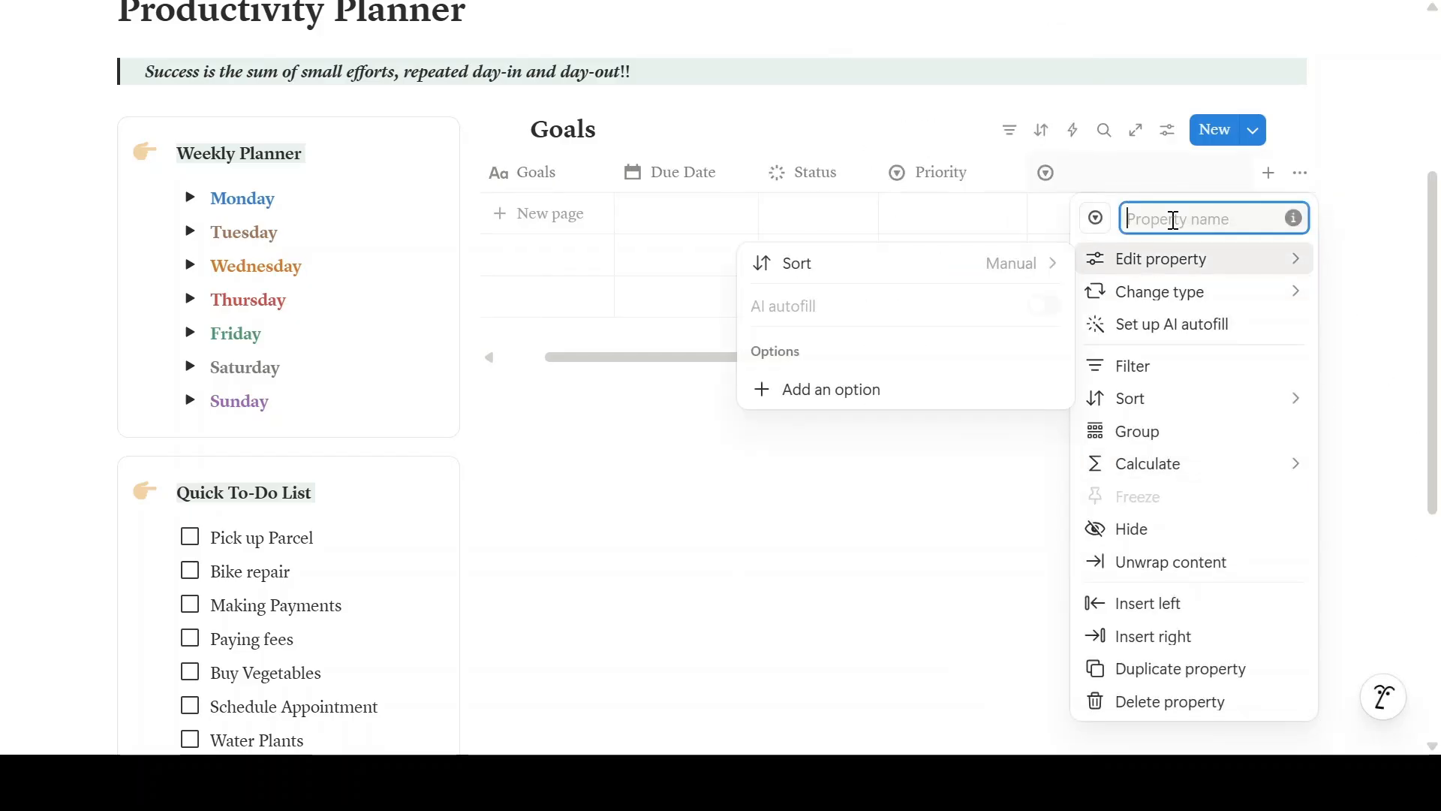
text(Category)
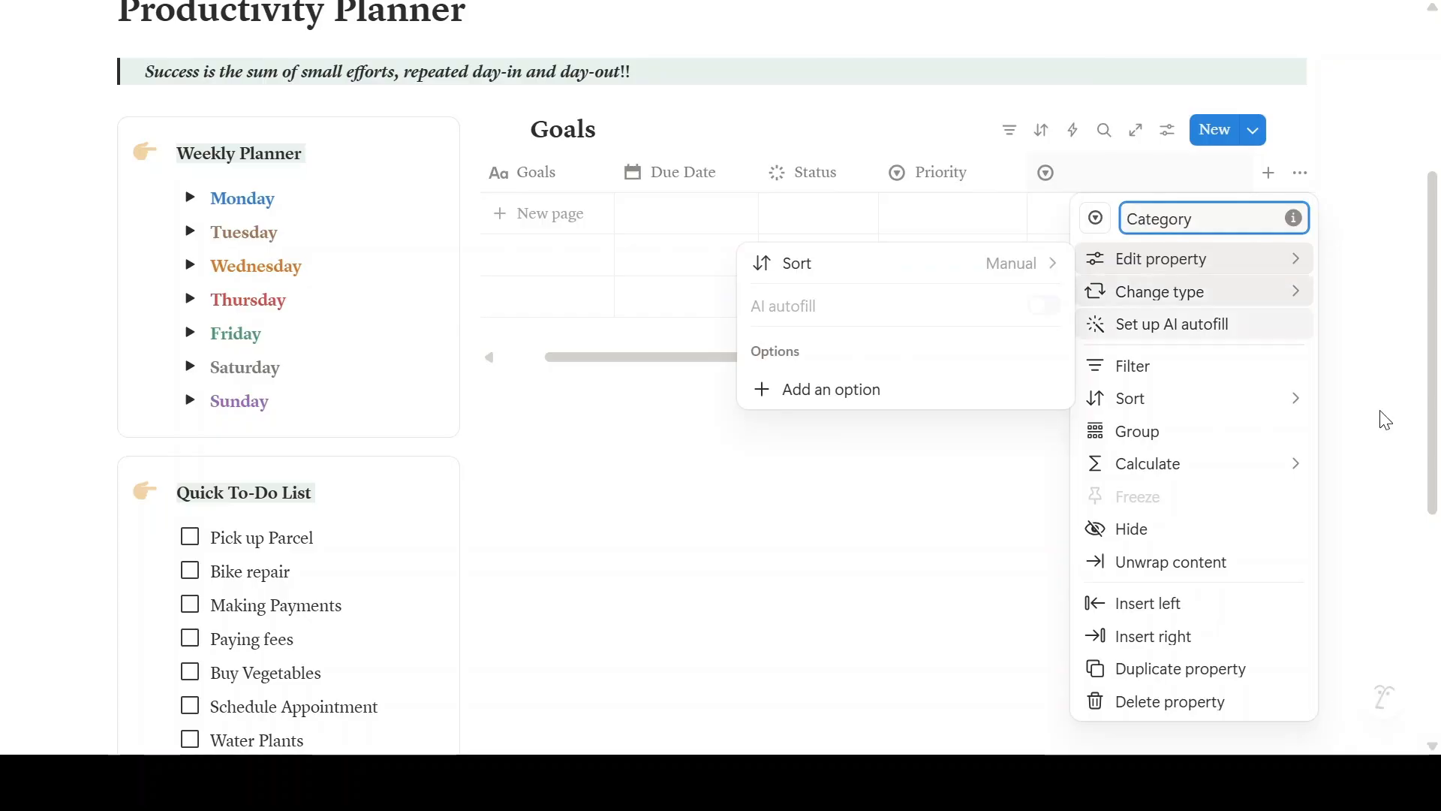
click(1382, 493)
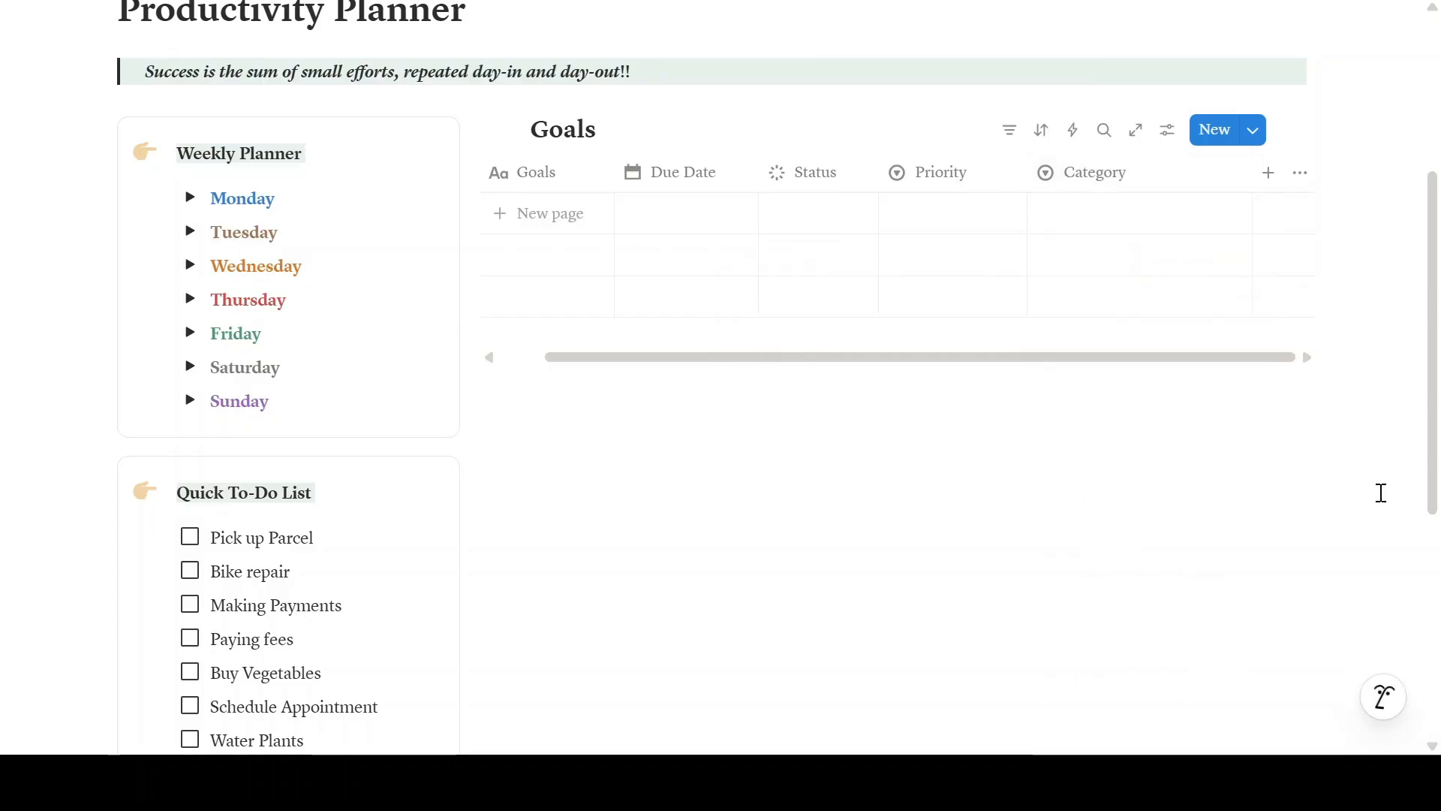
Add the options Career and Health & Wellness to the Category property.
click(1113, 172)
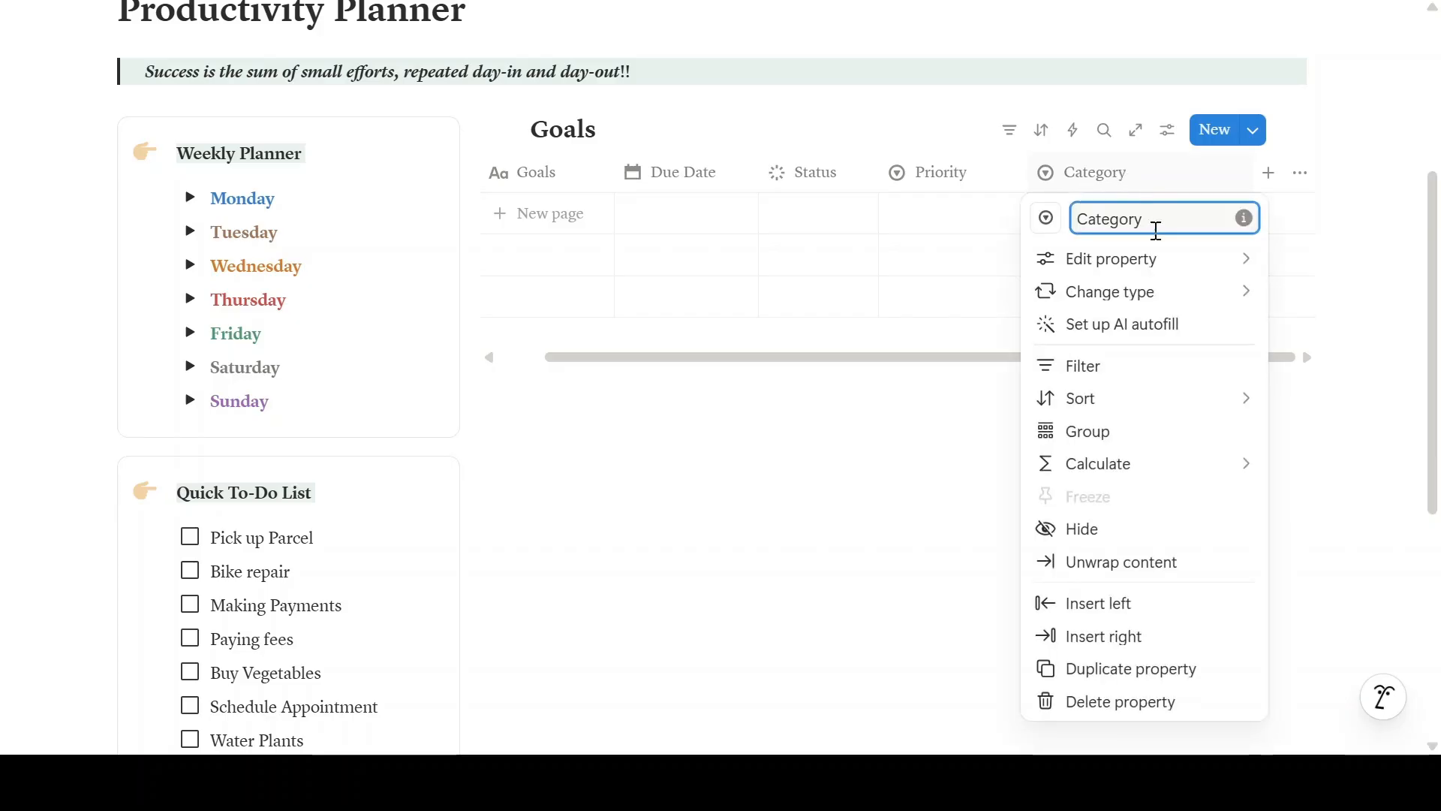
click(1111, 258)
click(817, 392)
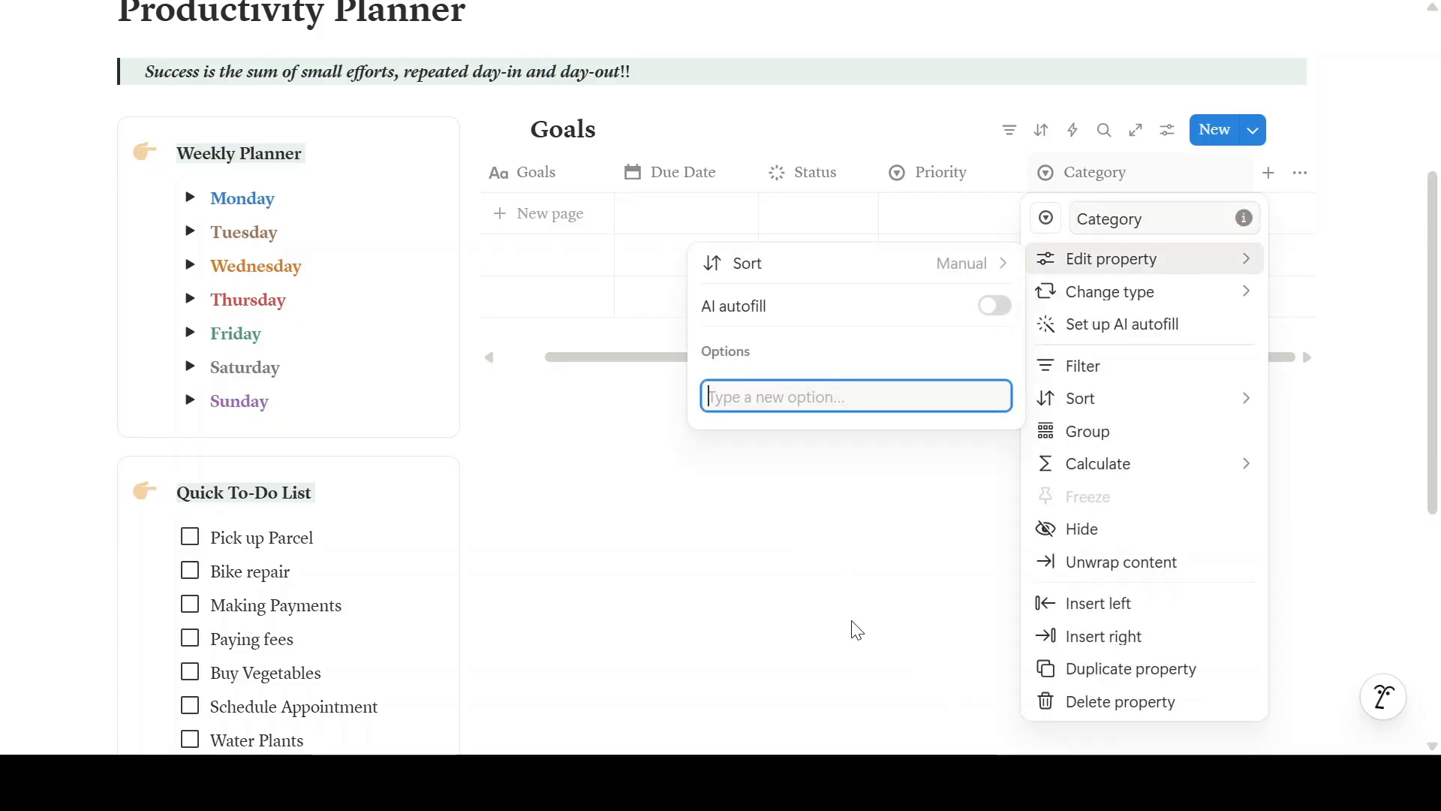
text(Ca)
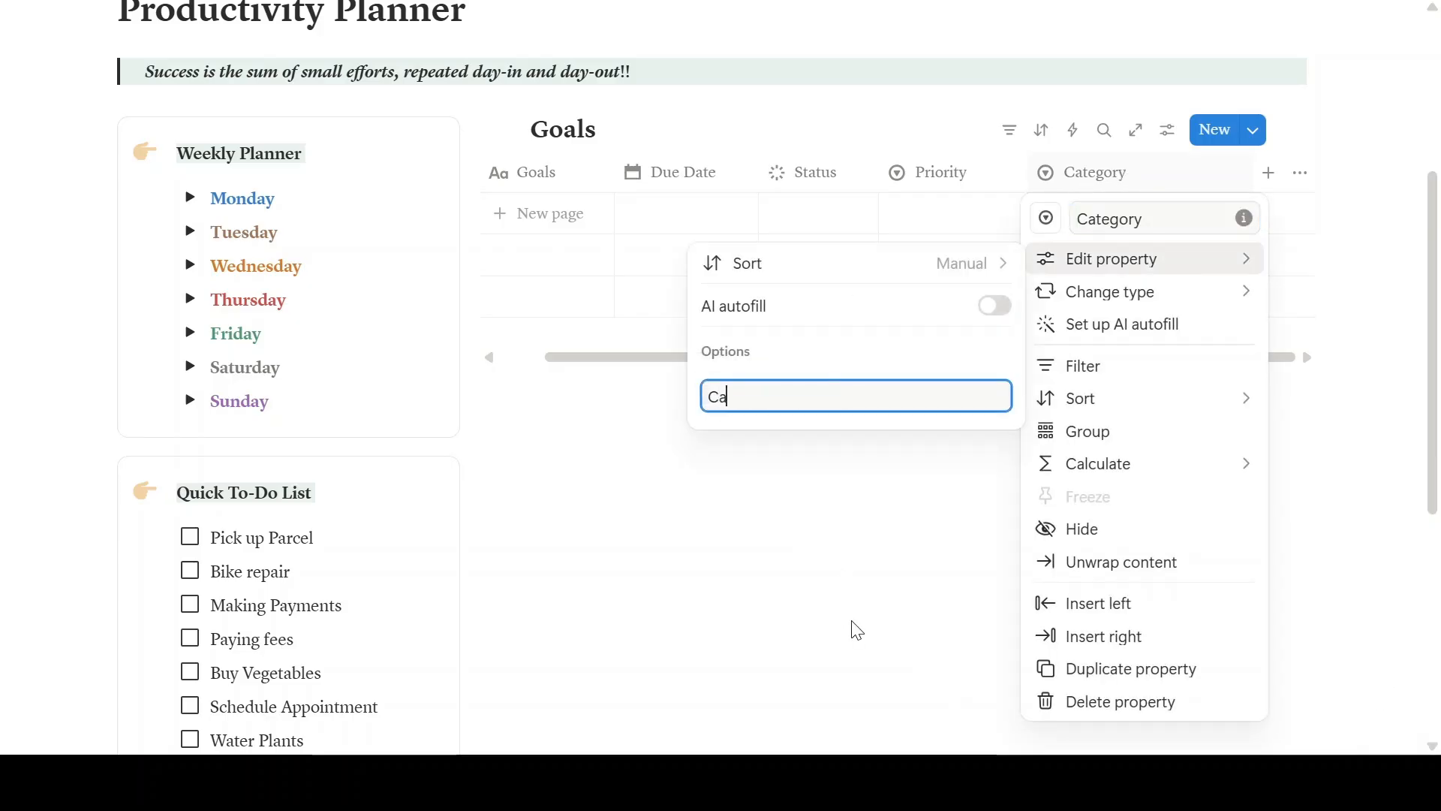
text(reer)
key(Return)
text(Health & welln)
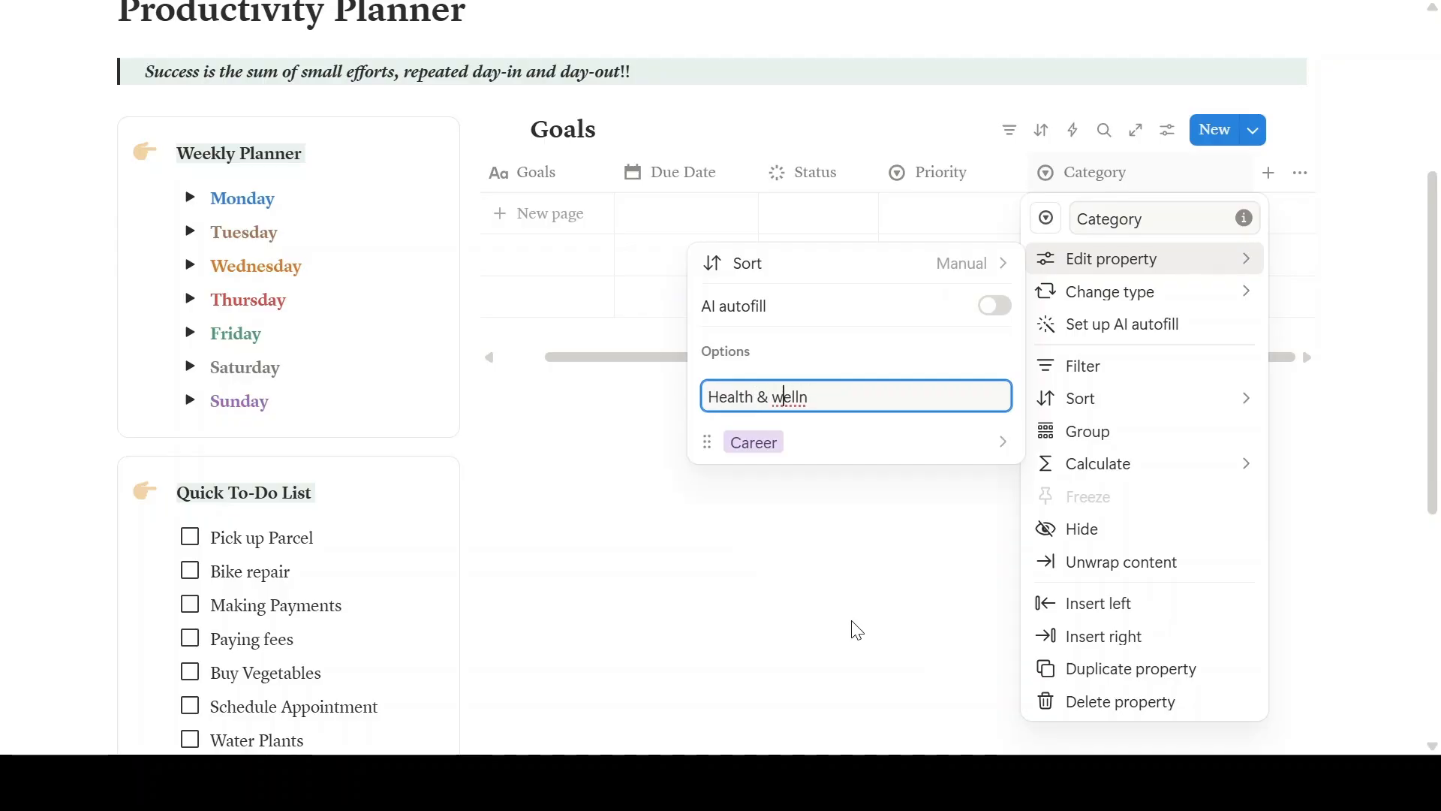
key(BackSpace)
text(Wellness)
key(Return)
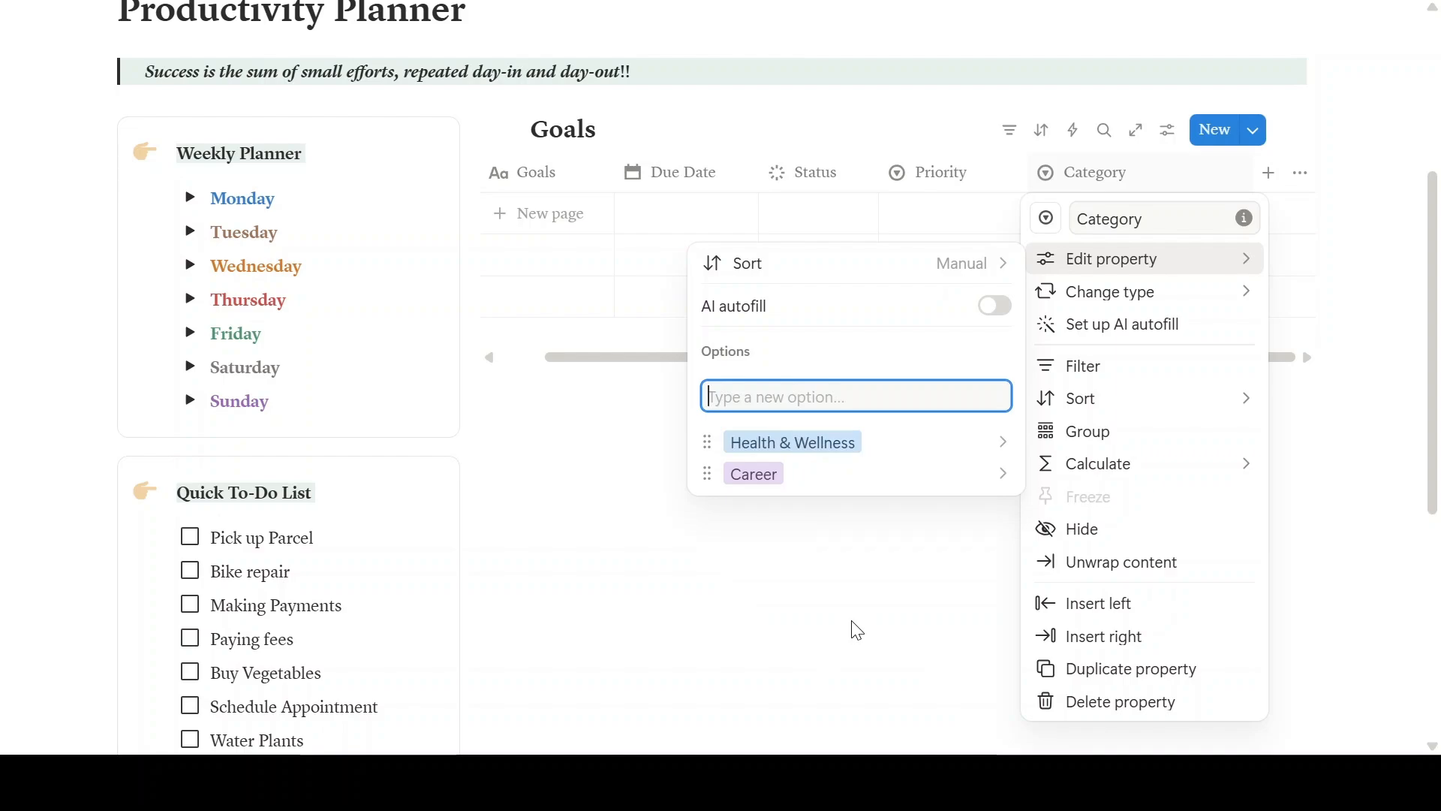
Add Finance, Hobby and Family as further options of the Category property.
text(Finance)
key(Return)
text(Hobby)
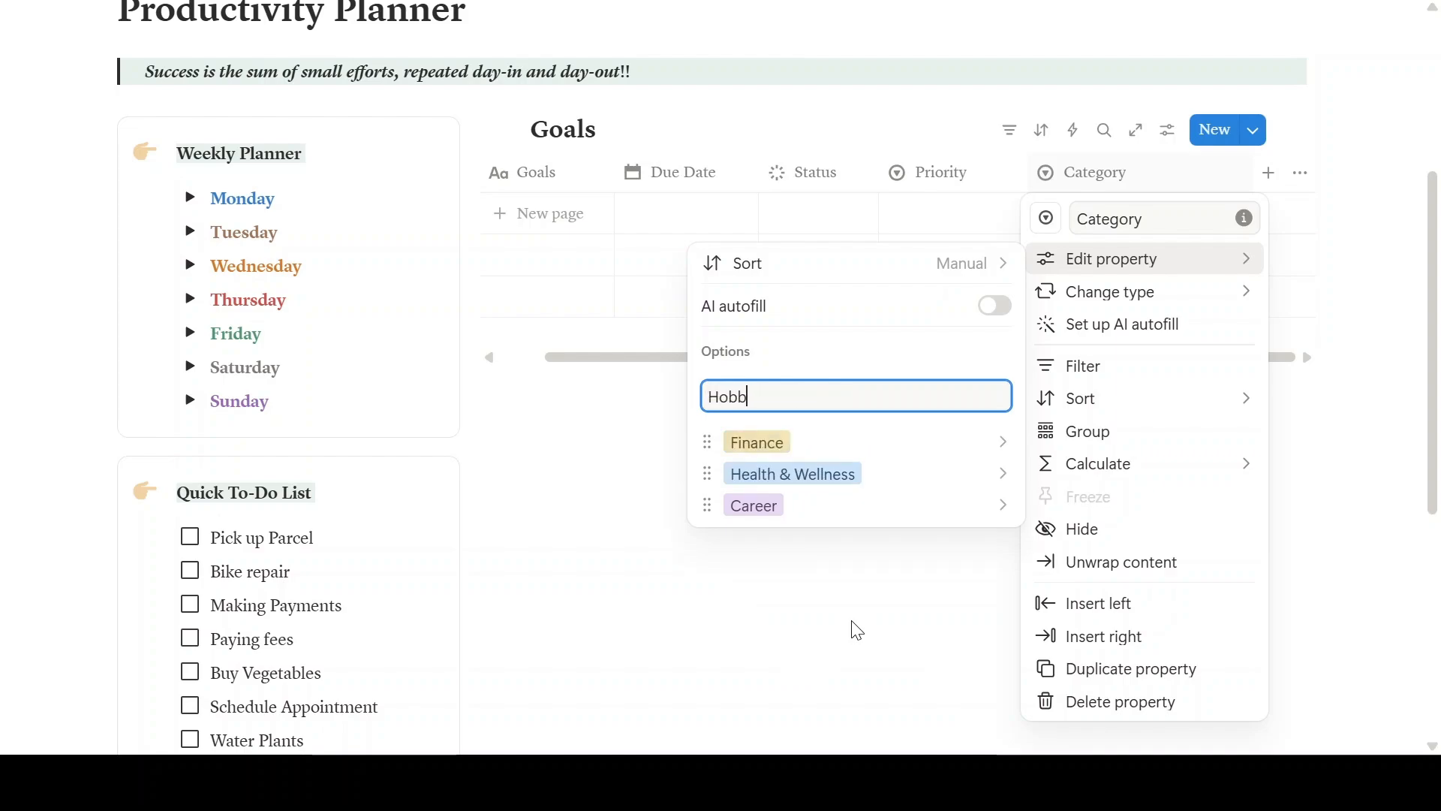
key(Return)
text(Fam)
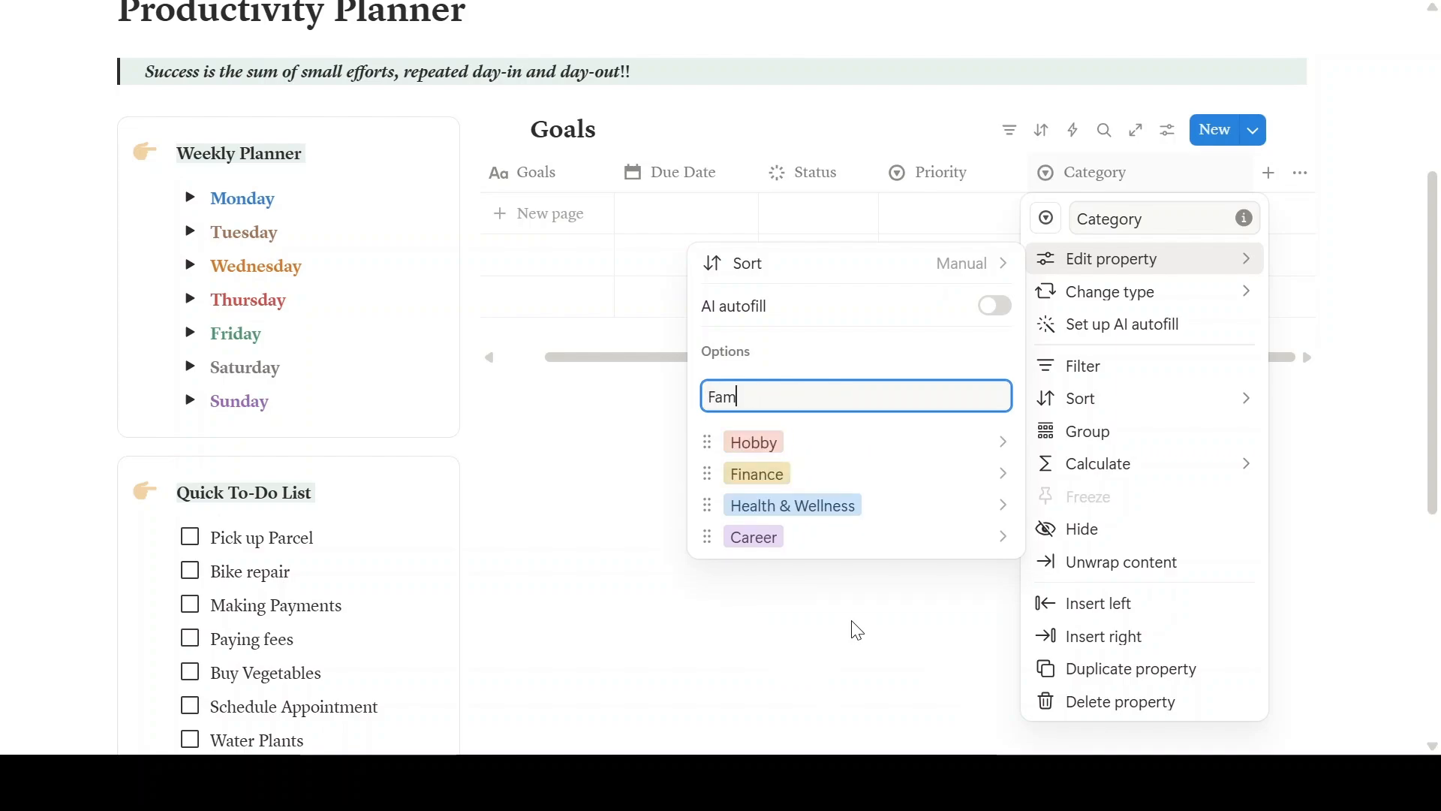
text(ily)
key(Return)
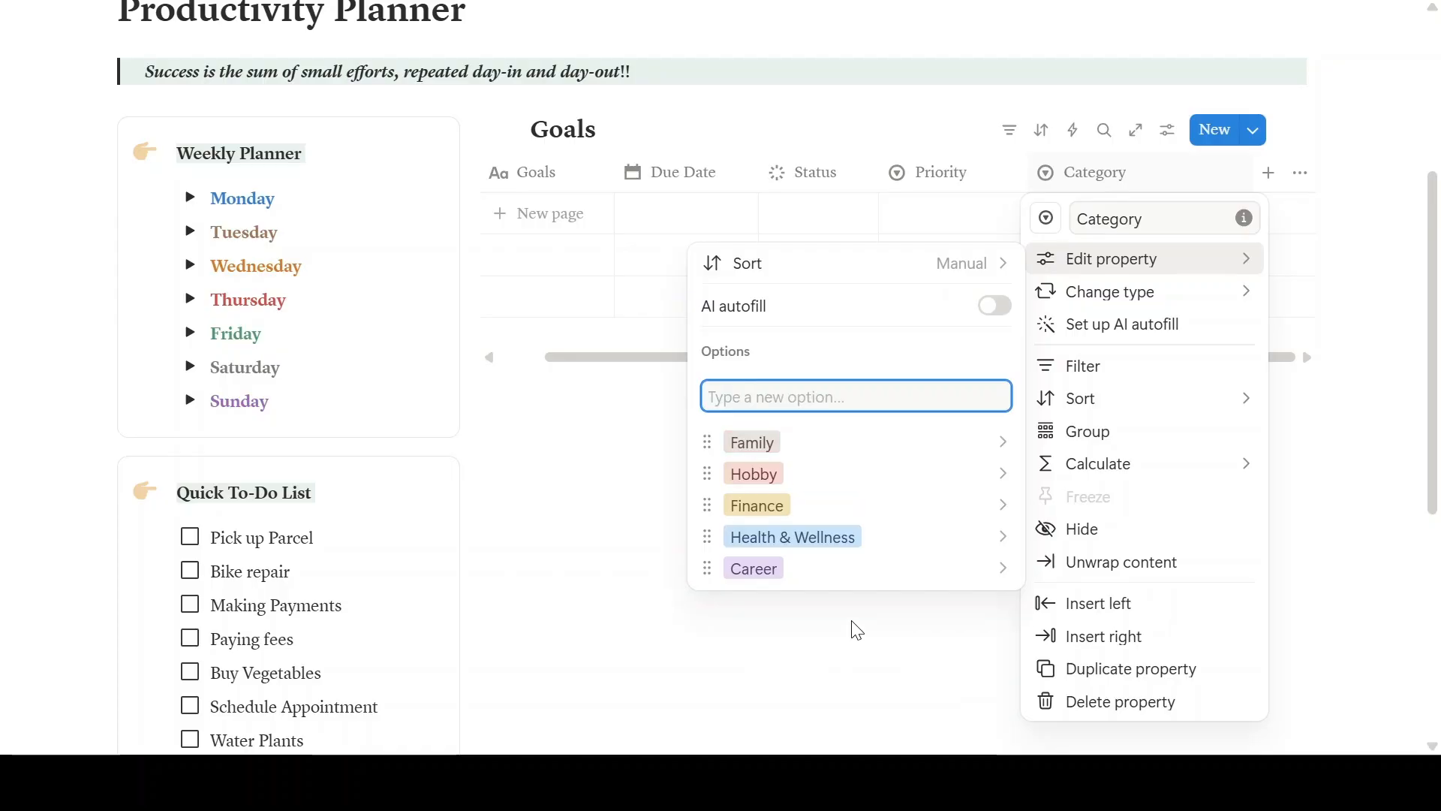
click(857, 631)
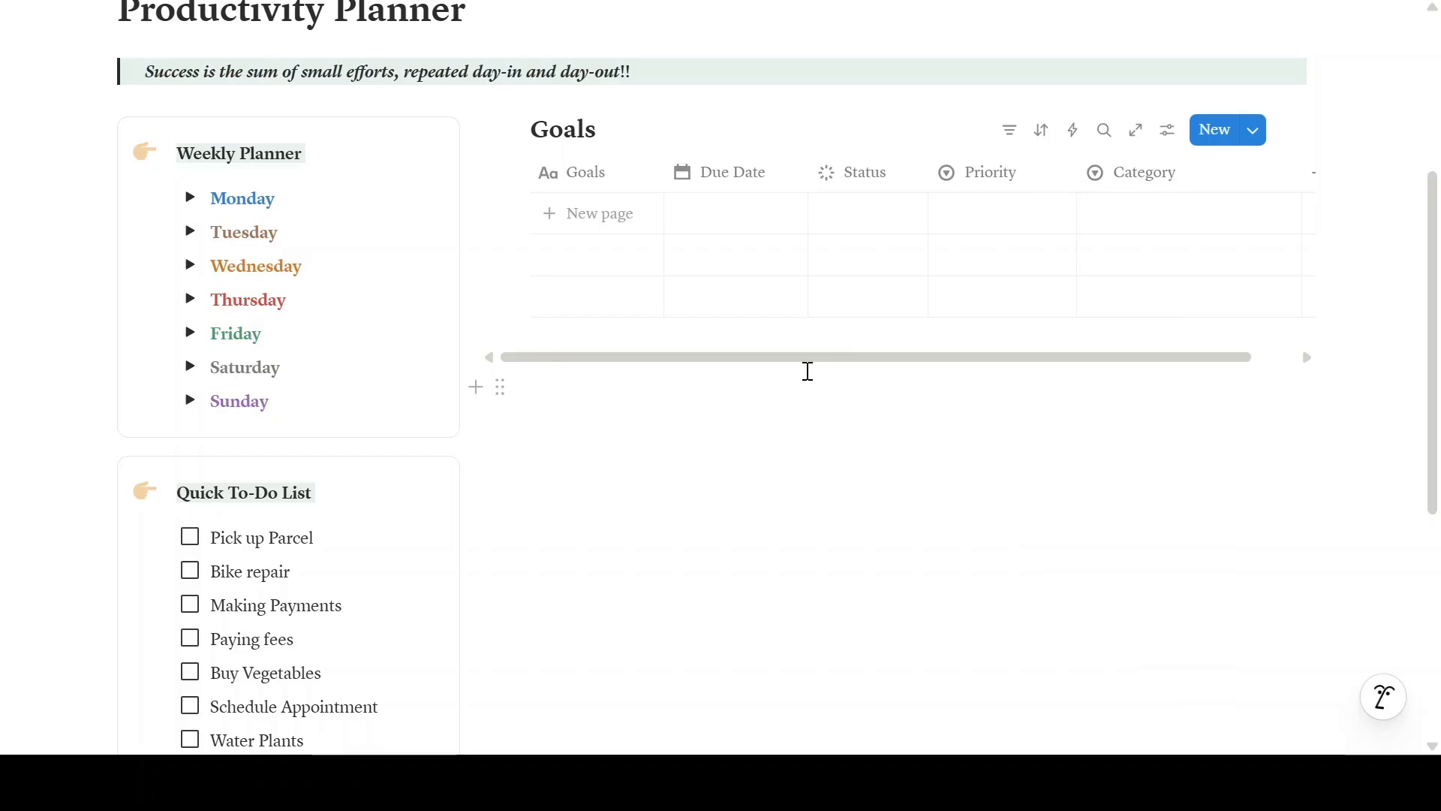
Create a goal entry "Learn Basic German" and give it a red book icon.
click(578, 214)
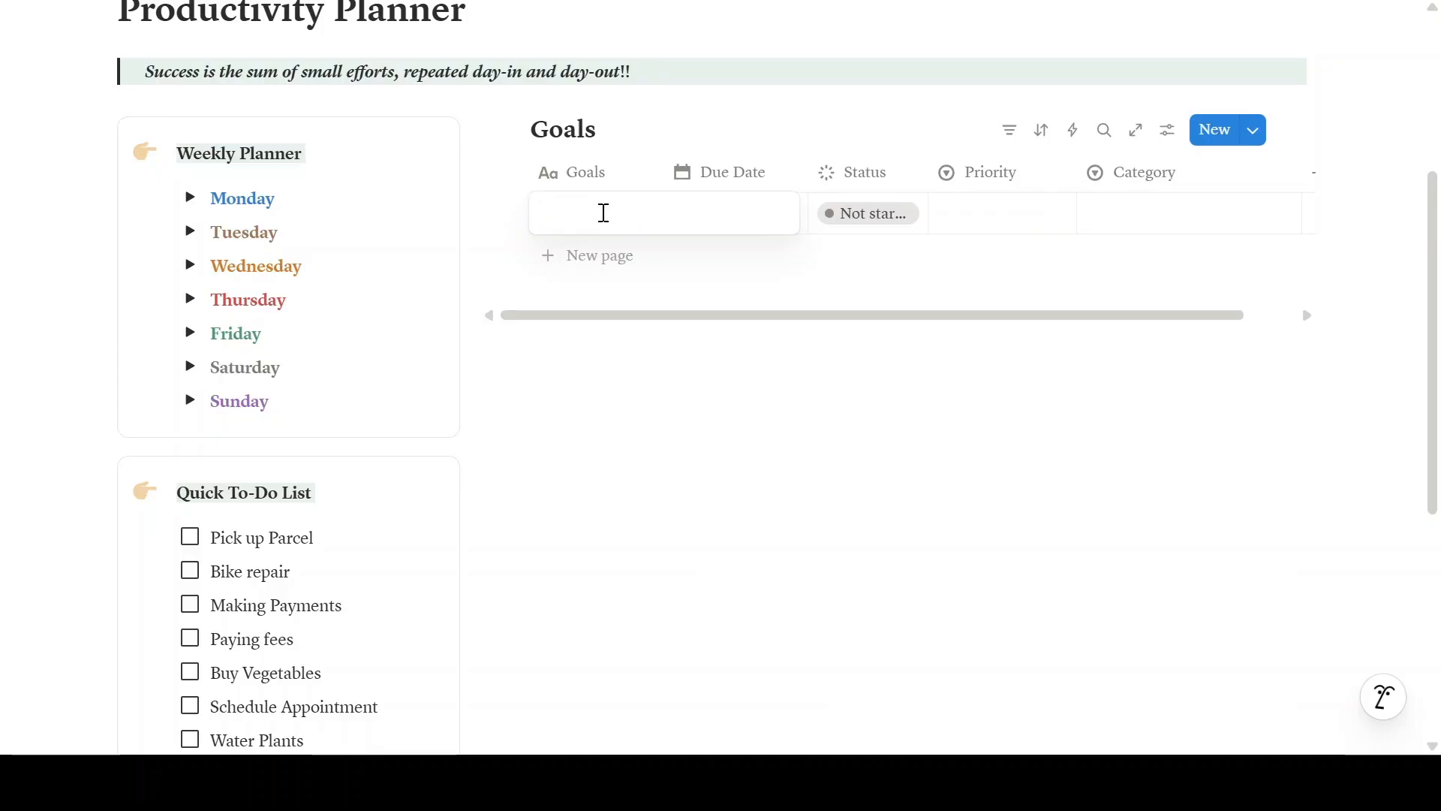
text(Learn Basic German)
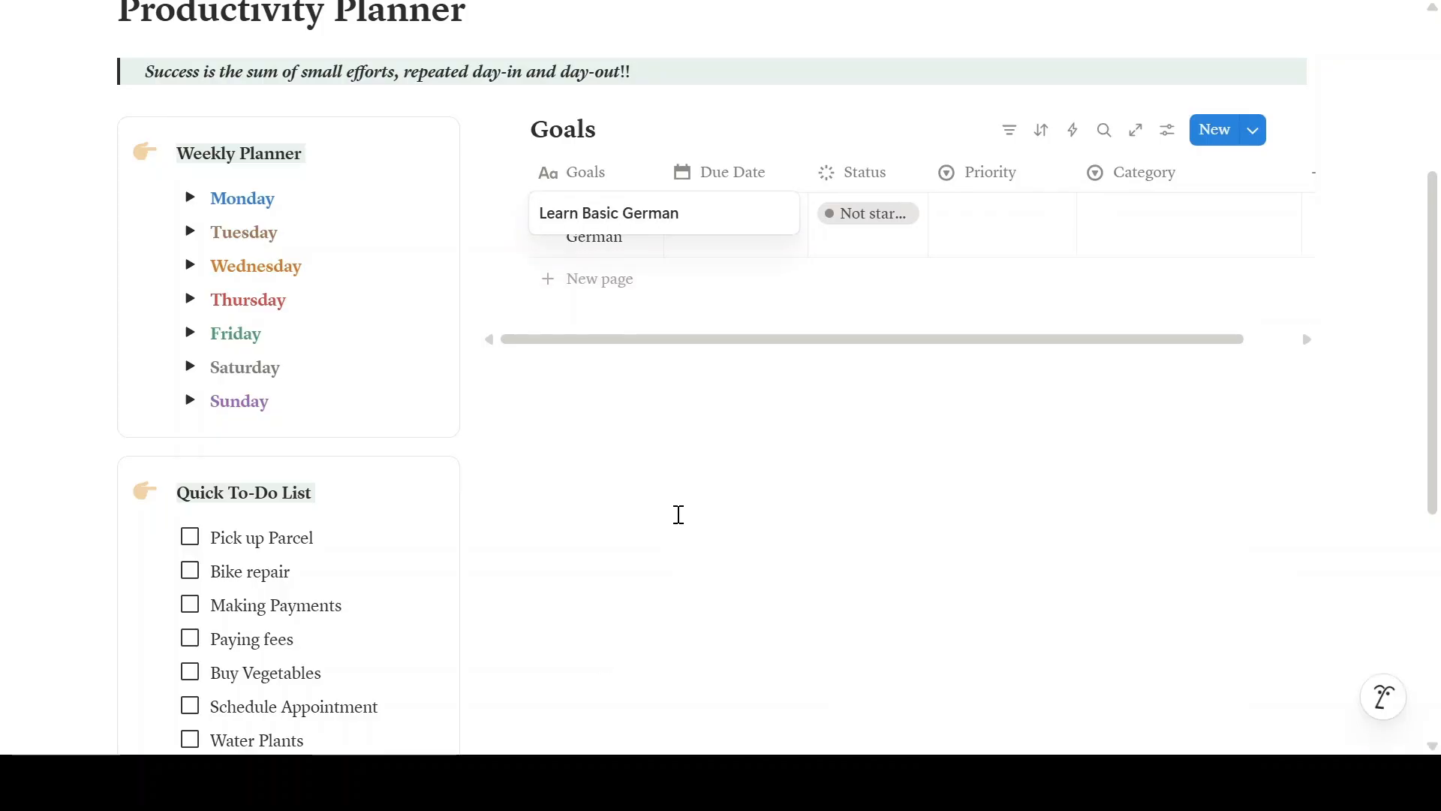
click(555, 218)
text(boo)
click(711, 357)
Set the Learn Basic German goal's due date to June 30, 2026.
click(733, 218)
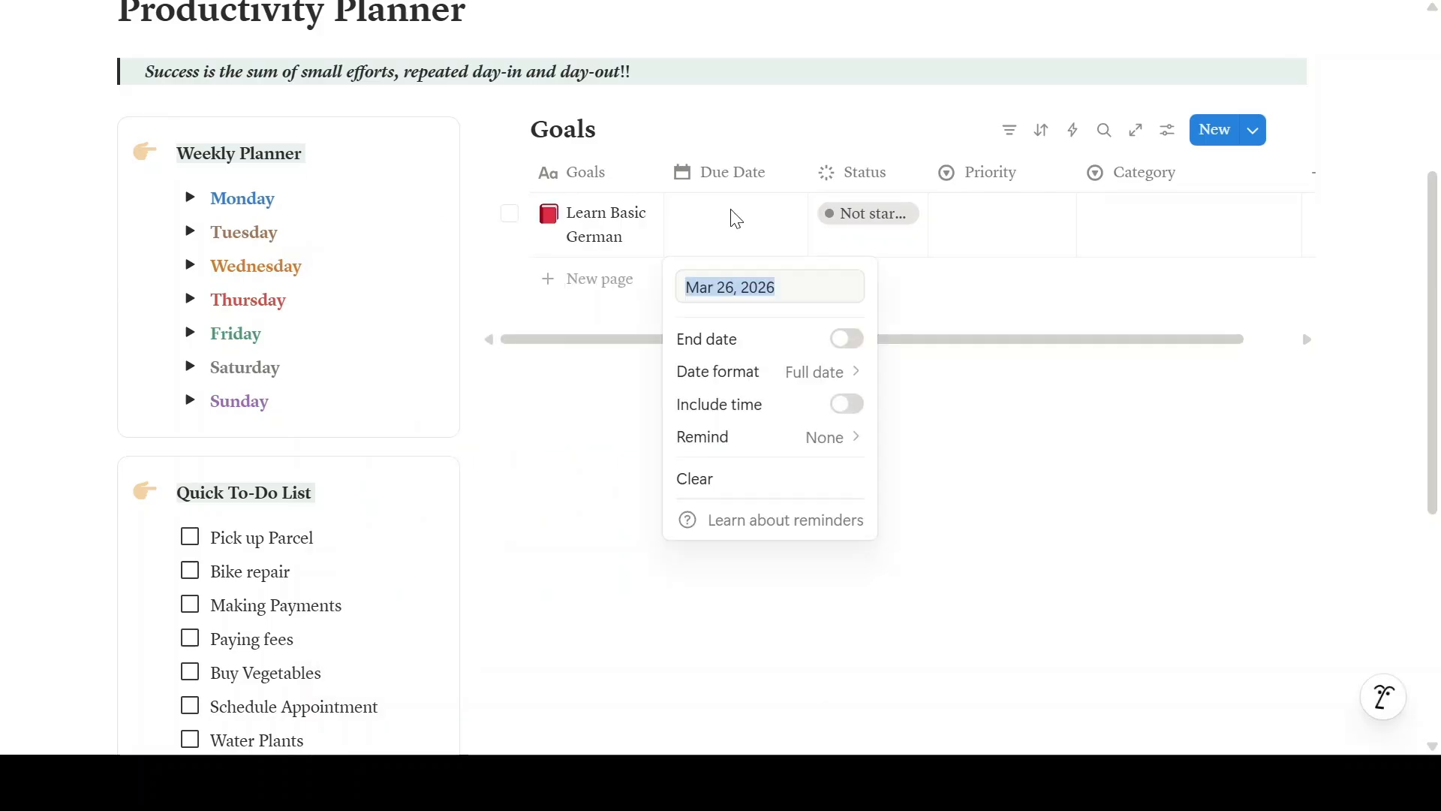
click(920, 247)
click(920, 247)
click(921, 247)
click(766, 459)
Set the Learn Basic German goal's status to In progress, priority to Medium and category to Career.
click(868, 216)
click(897, 382)
click(998, 217)
click(1023, 318)
click(1148, 218)
click(1126, 286)
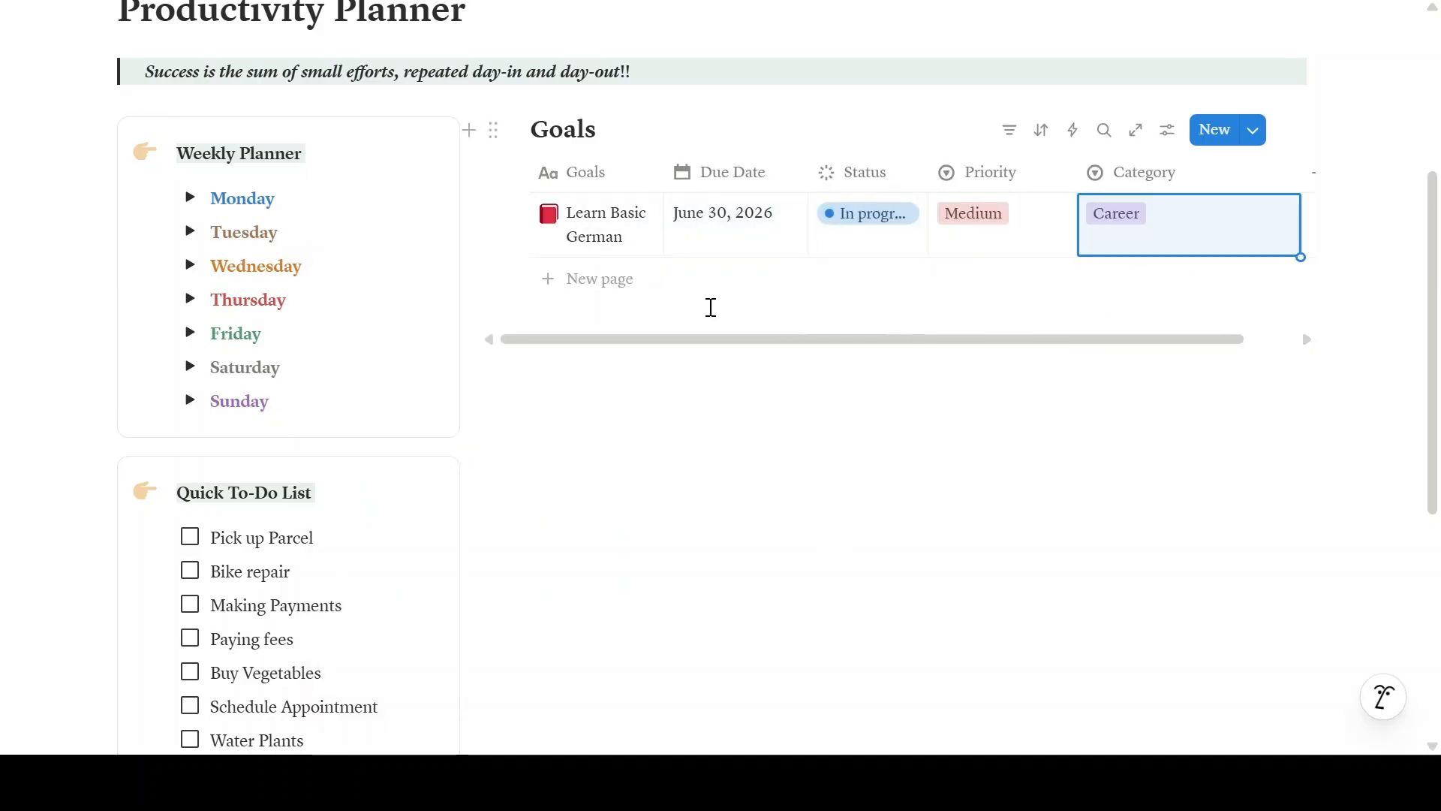
Create a goal entry "Read “Deep Work”" with the due date July 31, 2026.
click(601, 279)
text(Read “Deep Work”)
click(735, 291)
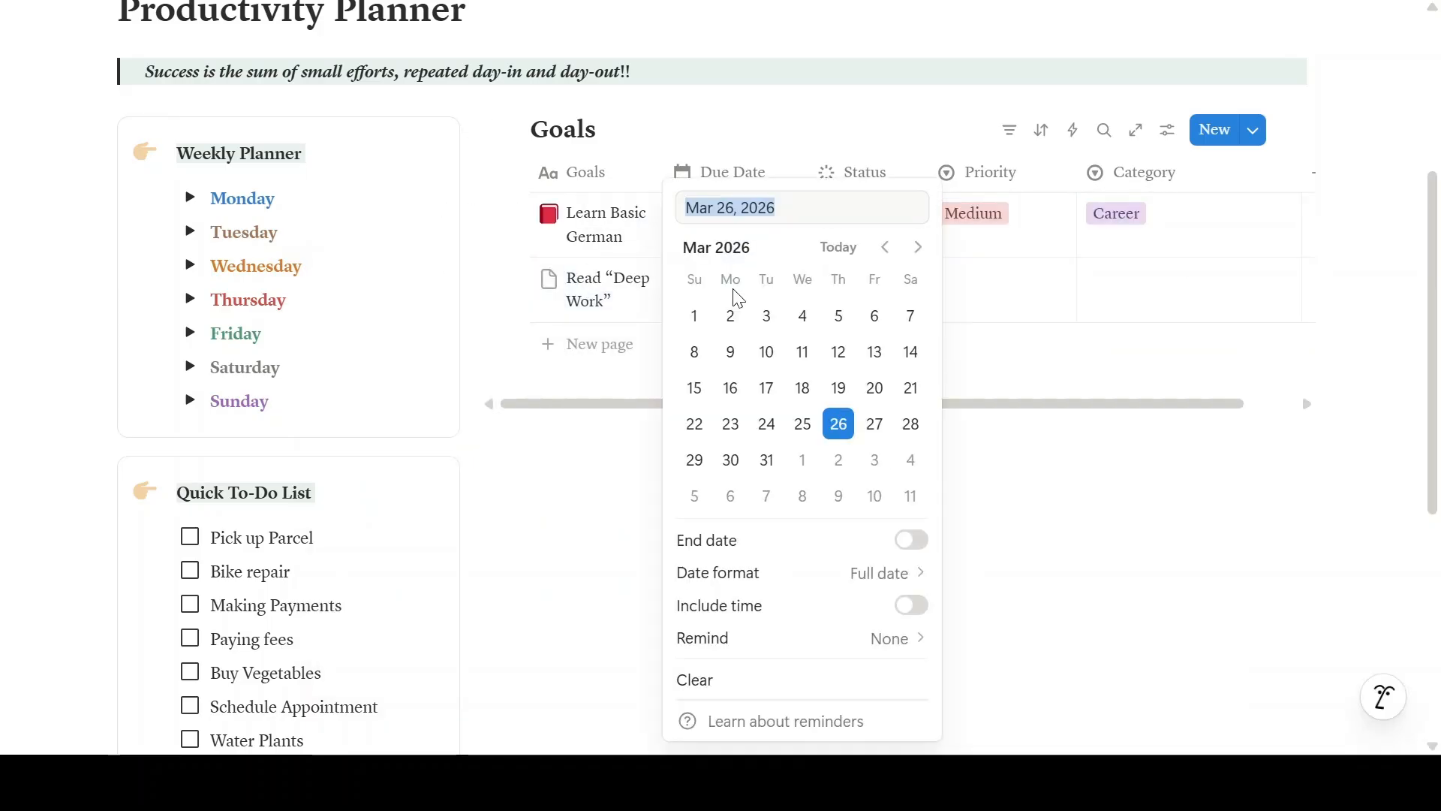
click(917, 247)
click(918, 246)
click(917, 246)
click(918, 247)
click(875, 457)
Set the Read “Deep Work” goal's priority to Low and its category to Hobby.
click(998, 289)
click(1014, 345)
click(1148, 289)
click(1126, 376)
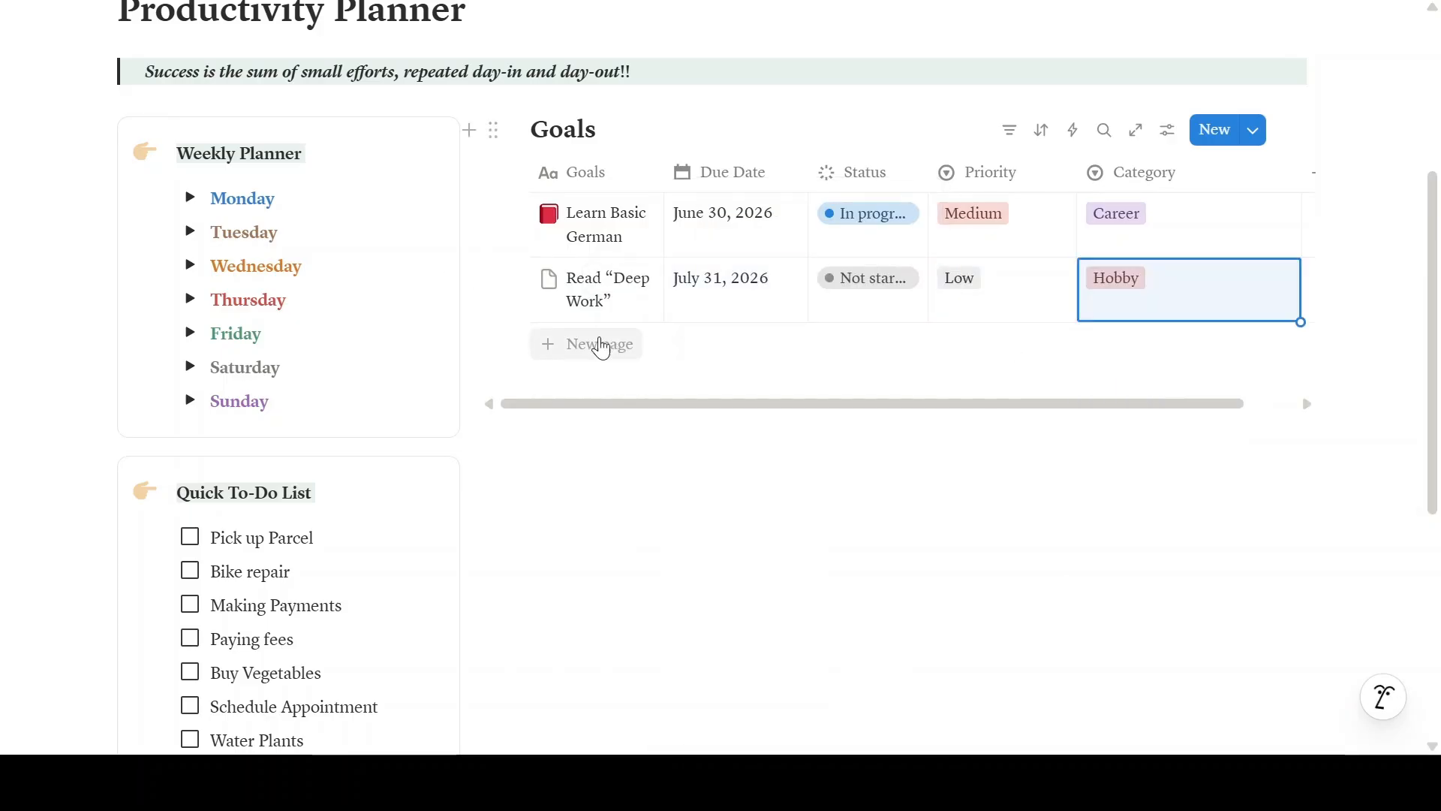
Give the Read “Deep Work” goal a stack-of-books icon.
click(549, 279)
text(books)
click(355, 420)
Create a goal entry "Learn Guitar" and give it a guitar icon.
click(593, 340)
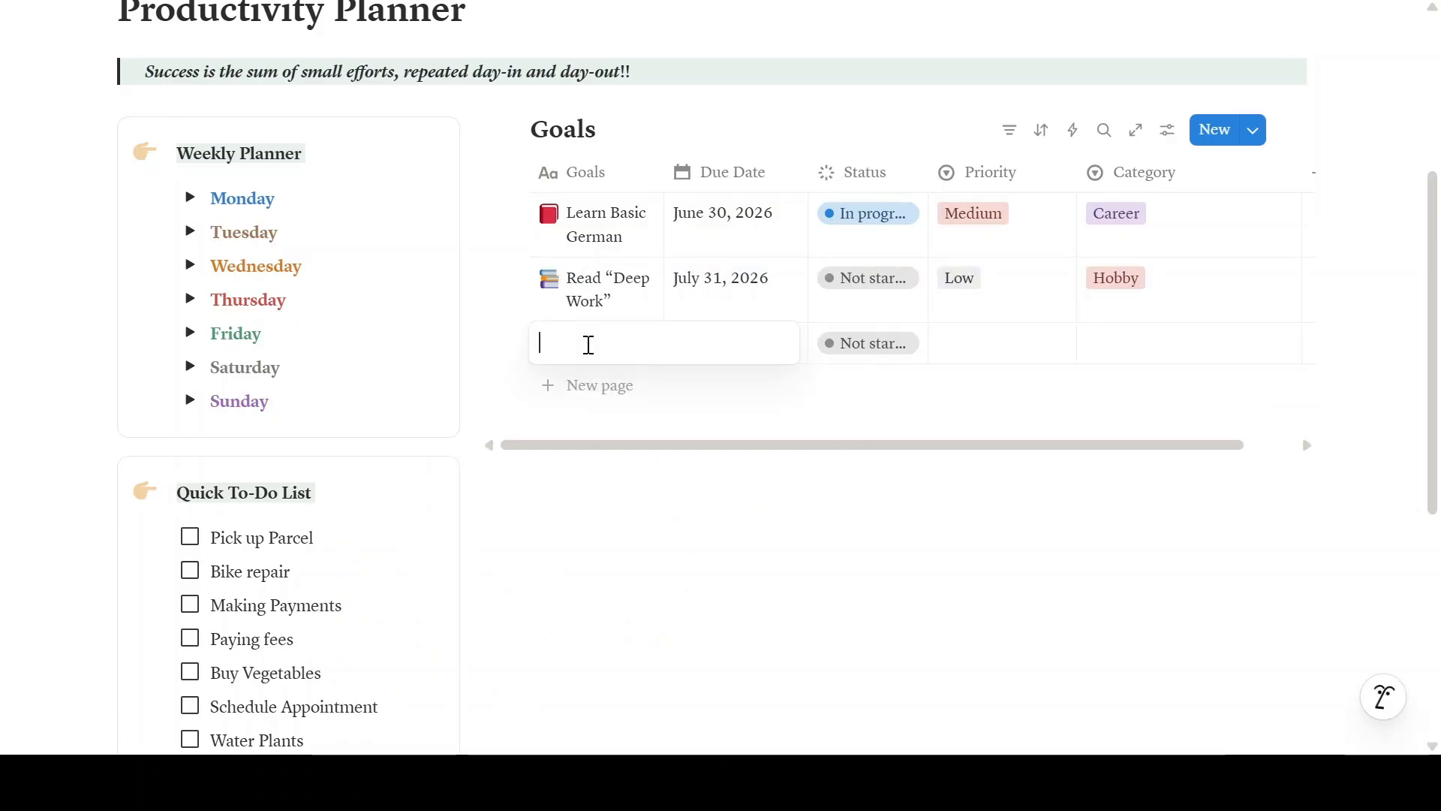
text(Learn Guitar)
key(Escape)
click(549, 344)
text(guit)
click(357, 428)
Set the Learn Guitar goal's due date to August 31, 2026.
click(734, 354)
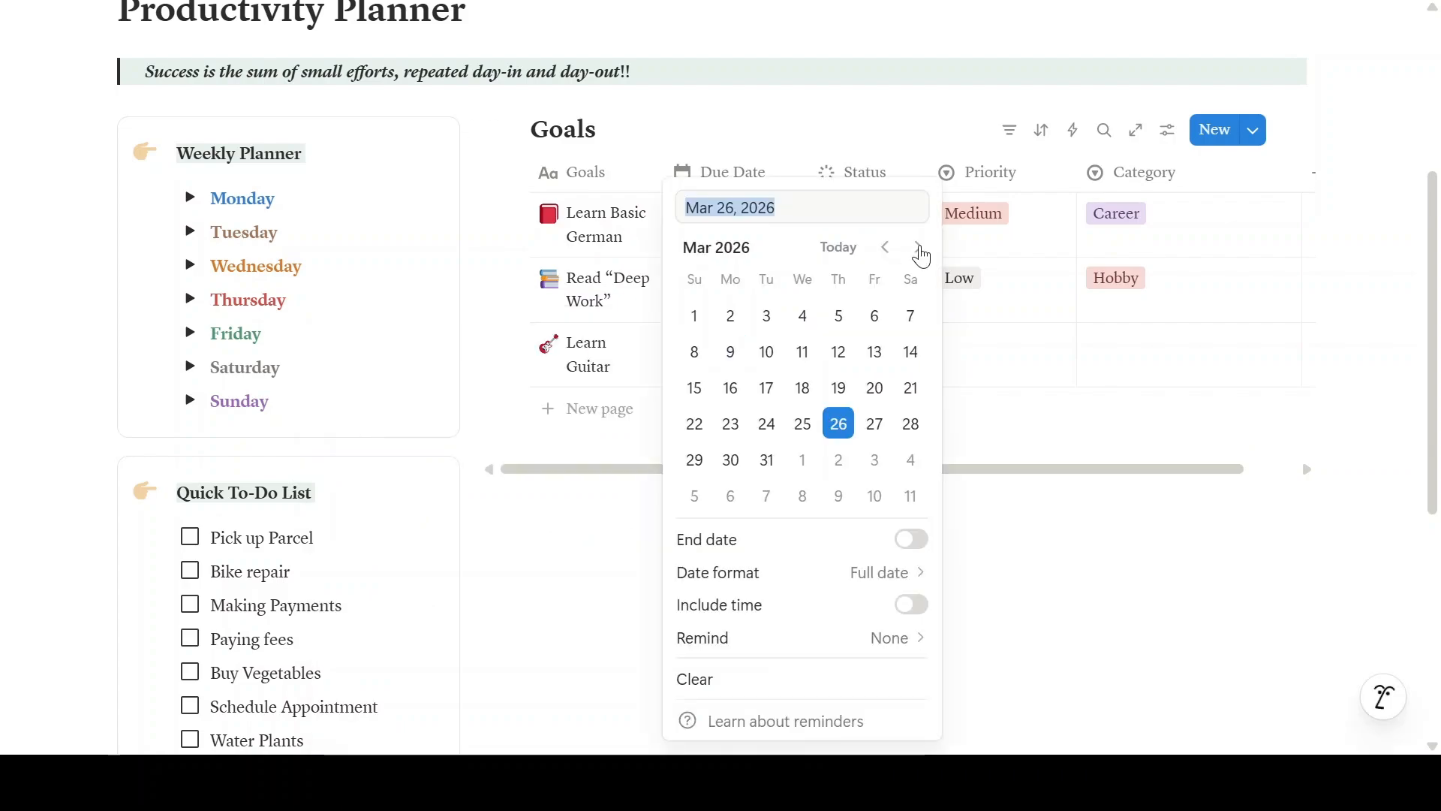
click(921, 248)
click(730, 498)
Set the Learn Guitar goal's priority to Low and its category to Hobby.
click(1003, 354)
click(1014, 410)
click(1149, 354)
click(1166, 445)
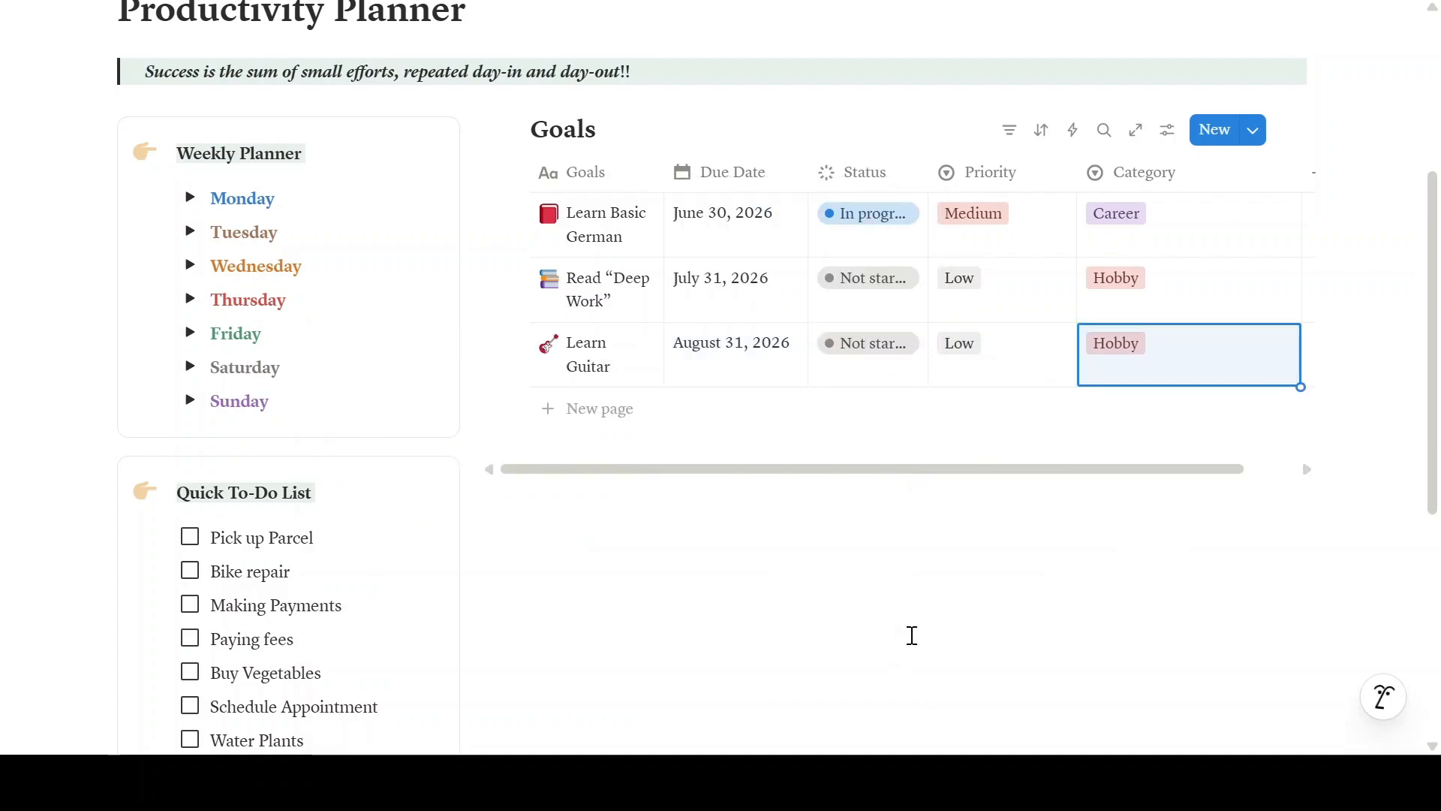
Create a goal entry "Practice Yoga" and give it a yoga emoji icon.
click(600, 408)
text(Practice Yoga)
click(549, 408)
text(yoga)
click(350, 439)
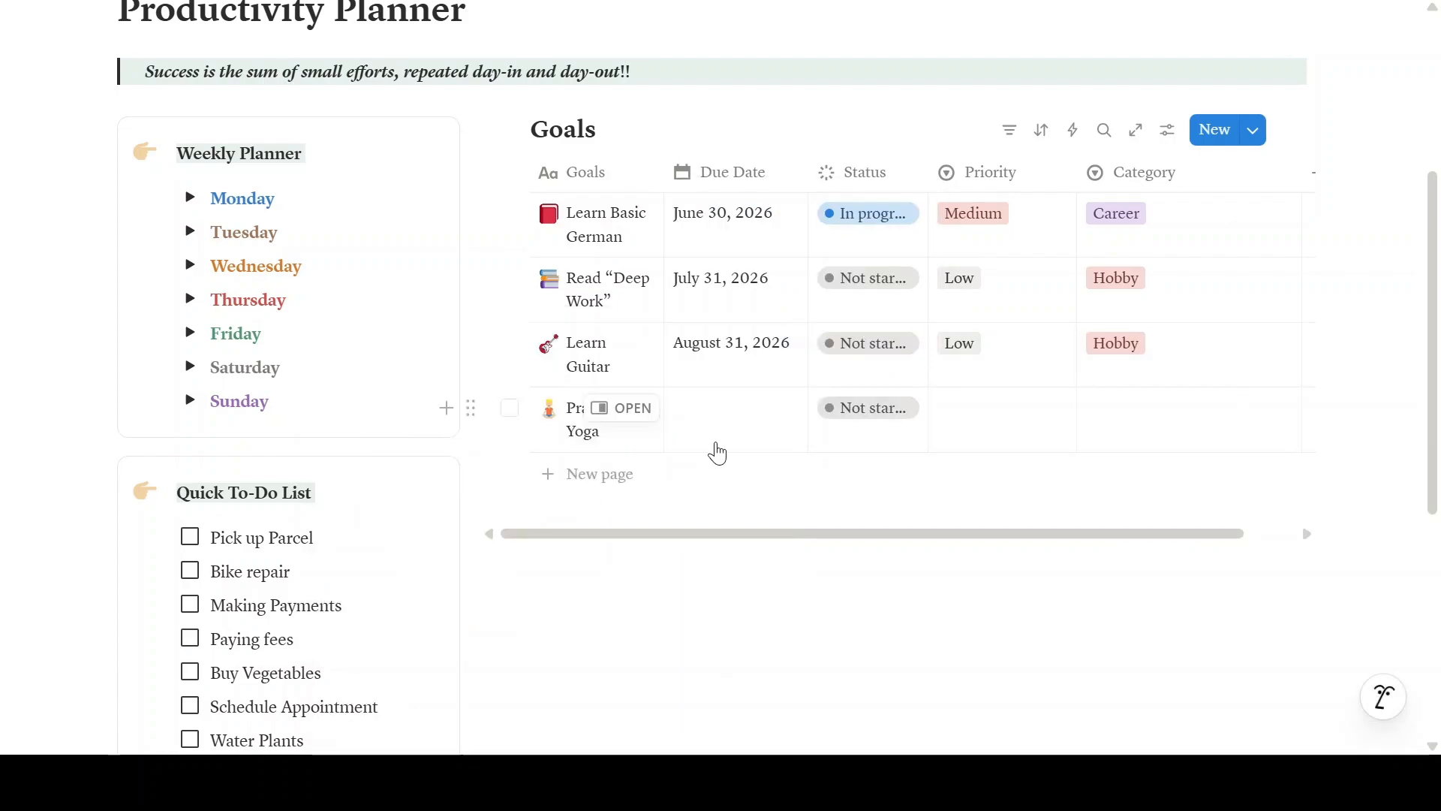
Set the Practice Yoga goal's due date to June 30, 2026 and its status to In progress.
click(724, 422)
click(923, 252)
click(767, 459)
click(871, 430)
click(863, 535)
Set the Practice Yoga goal's priority to Medium and its category to Health & Wellness.
click(1002, 421)
click(1016, 505)
click(1156, 420)
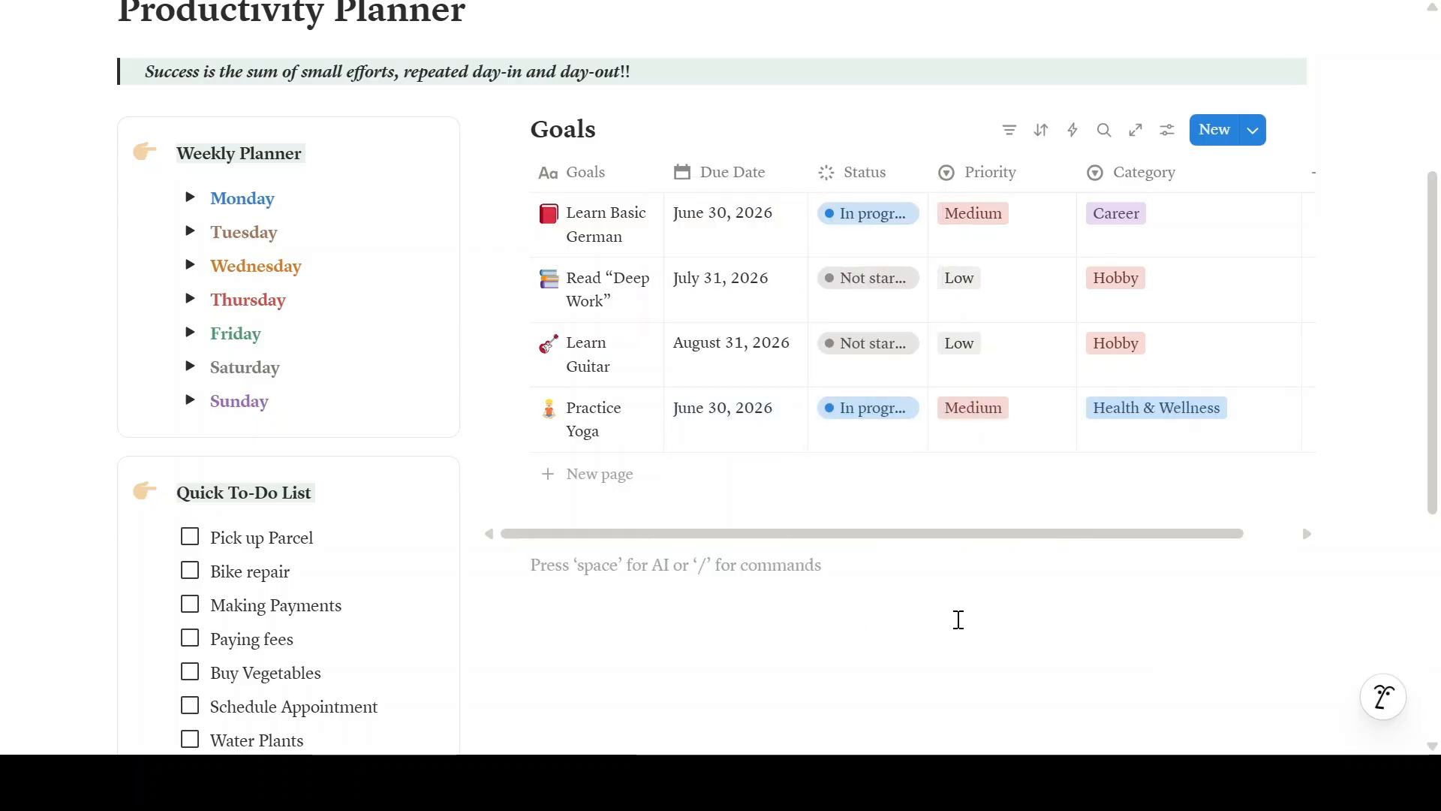
Create a goal entry "Pay Off Car Loan" and give it a purple car icon.
click(600, 474)
text(Pay Off Car Loan)
key(Return)
click(549, 473)
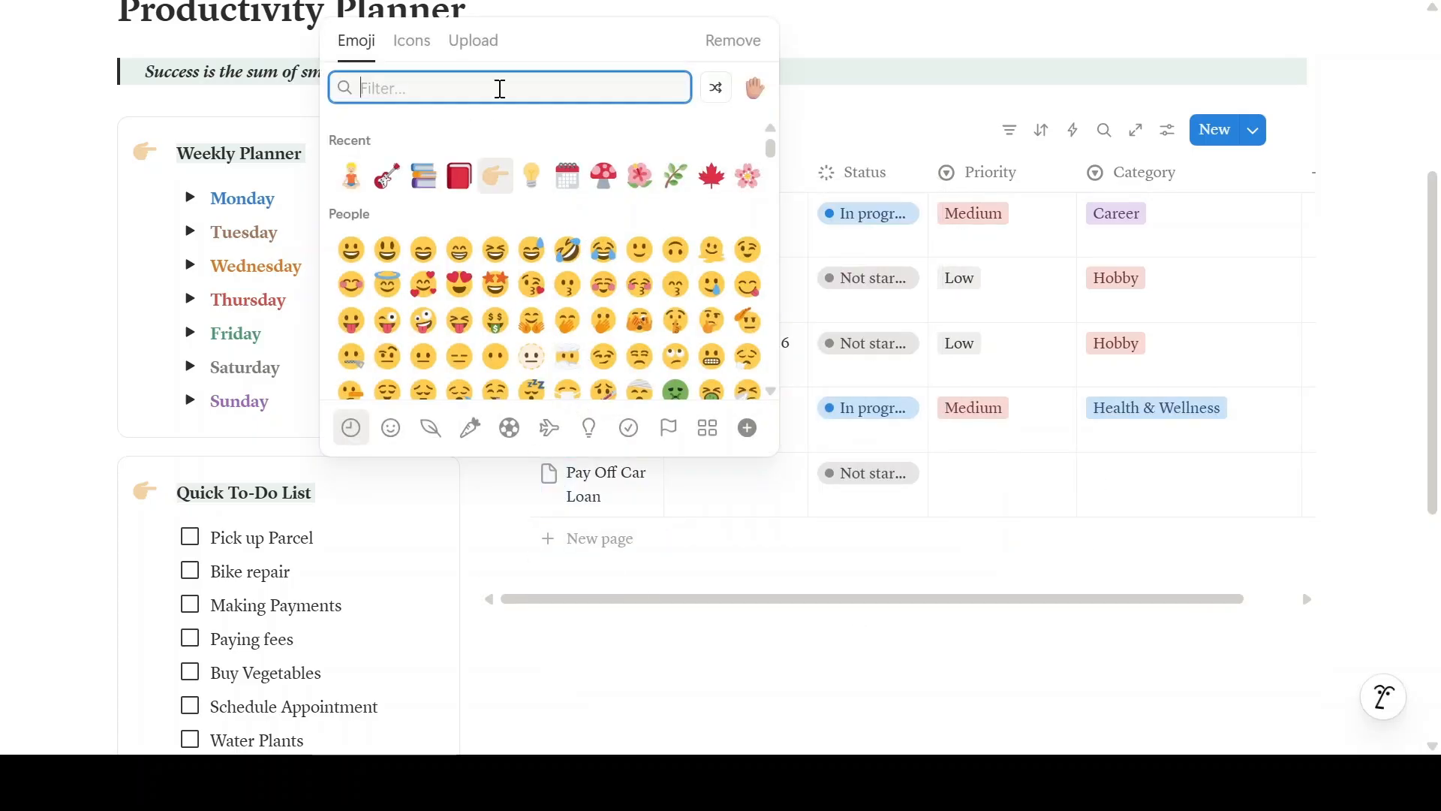
text(car)
click(412, 39)
click(354, 139)
Set the Pay Off Car Loan goal's due date to August 31, 2026 and its status to In progress.
click(732, 480)
click(733, 491)
click(868, 473)
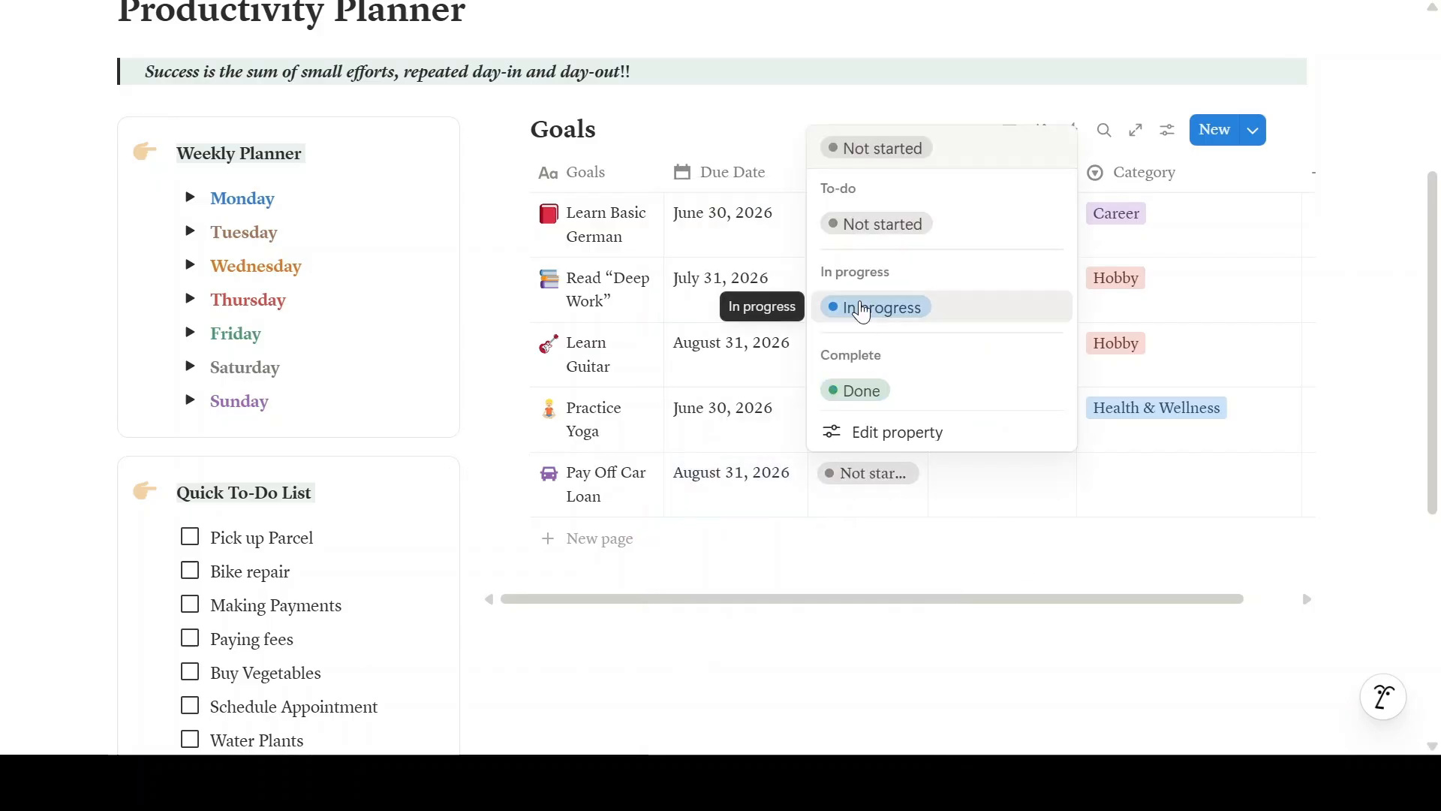
click(862, 307)
Set the Pay Off Car Loan goal's priority to High and its category to Finance.
click(1002, 472)
click(1017, 584)
click(1156, 473)
click(1152, 608)
Create a goal entry "Complete Online Course" and give it a laptop icon.
click(600, 538)
text(Complete Online Course)
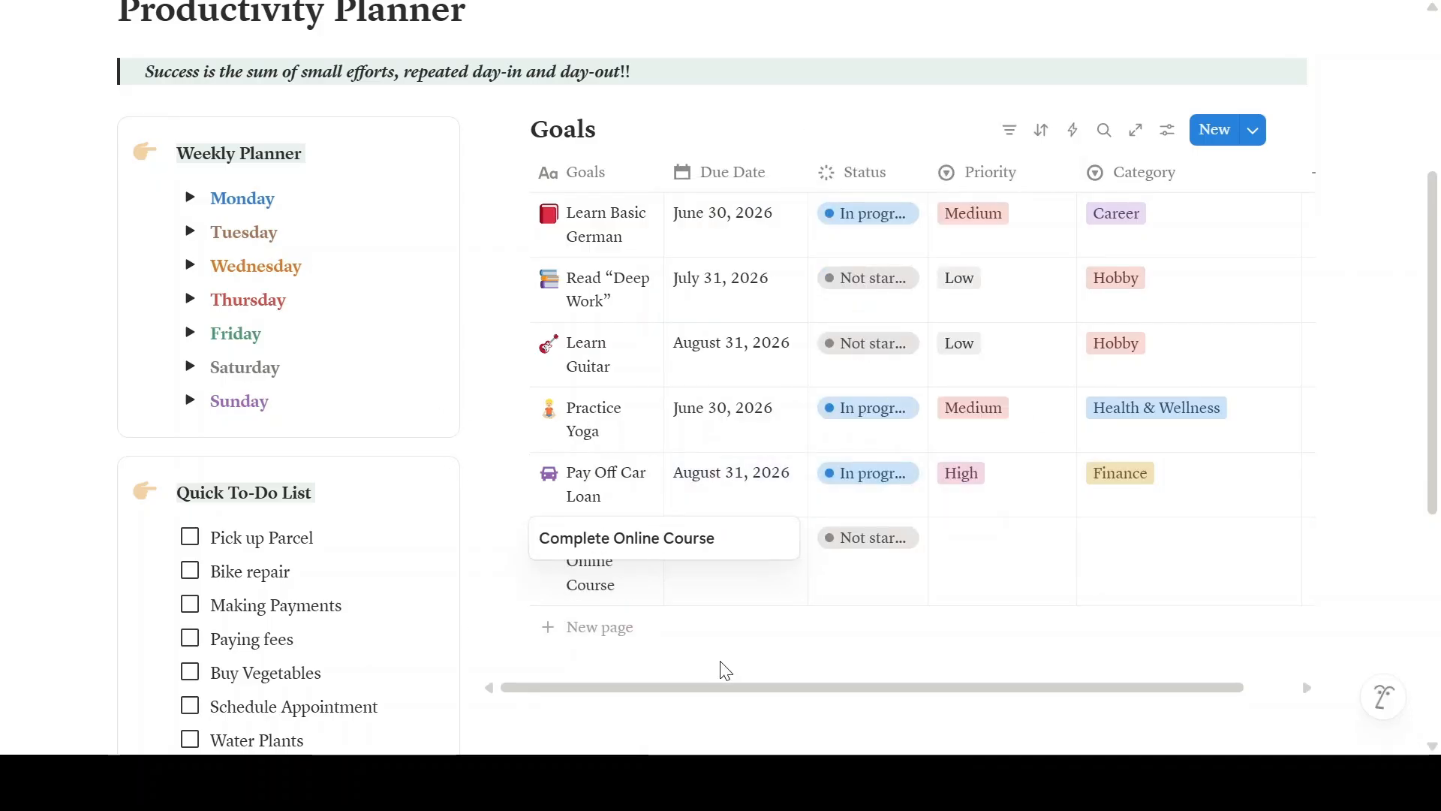
click(549, 538)
text(laptop)
click(352, 205)
Set the Complete Online Course goal's due date to July 31, 2026.
click(738, 567)
click(920, 112)
click(876, 323)
Set the Complete Online Course goal's priority to High and its category to Career.
click(1002, 556)
click(1051, 624)
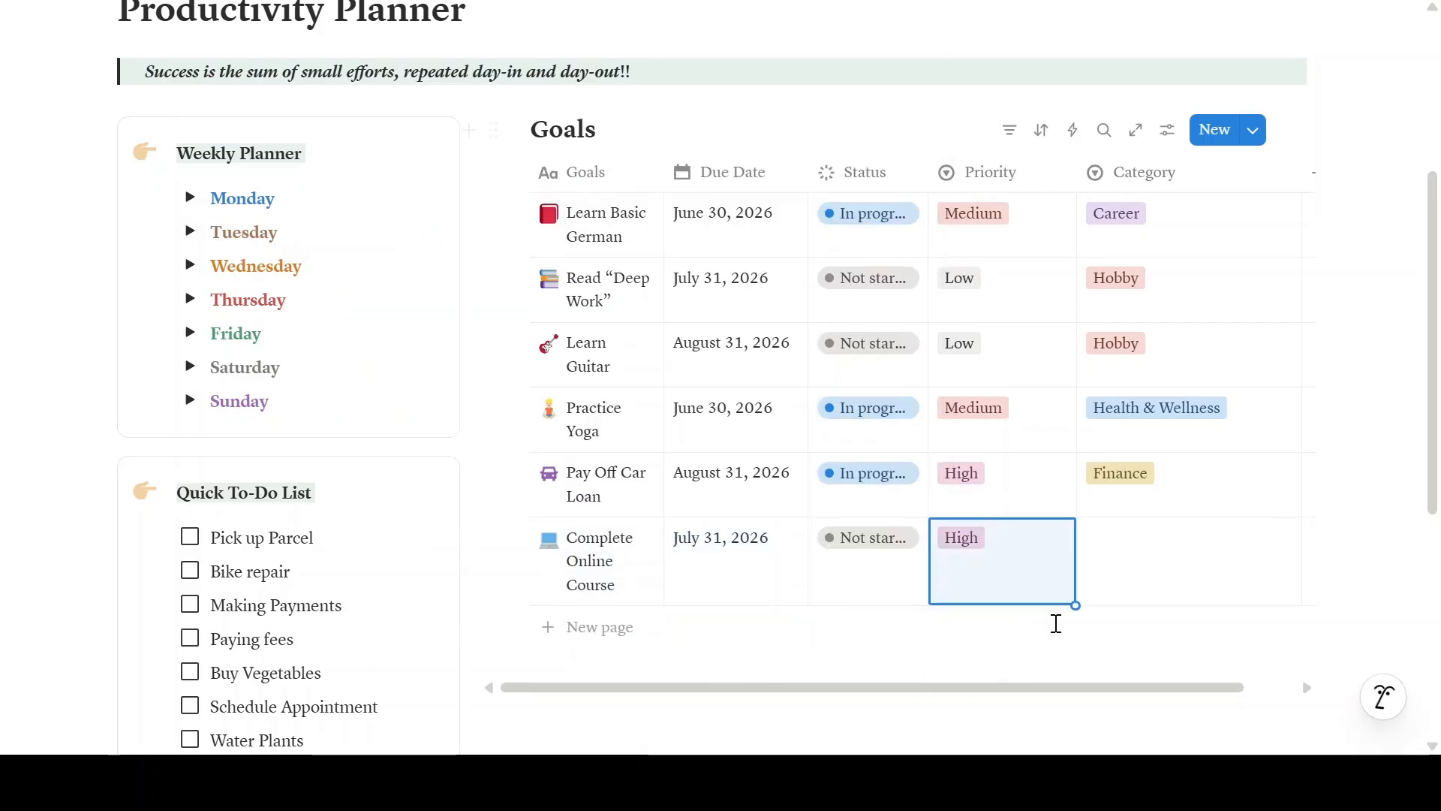
click(1156, 556)
click(1141, 624)
click(877, 556)
click(922, 642)
Hide the data source title above the Goals database.
click(617, 132)
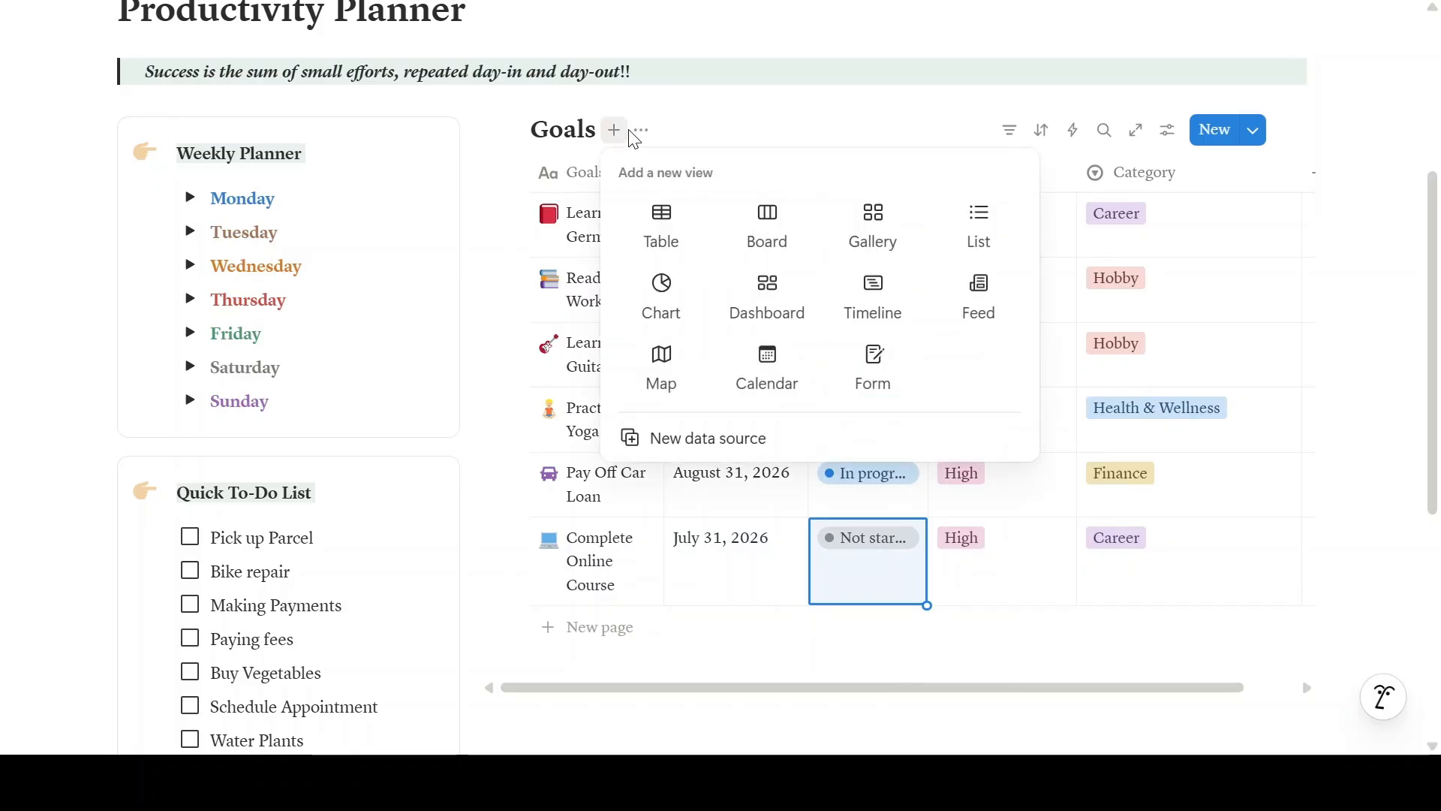
click(565, 131)
click(651, 345)
Rename the Goals database's table view as "All".
click(578, 131)
click(600, 174)
text(All)
click(928, 644)
click(1397, 315)
click(1375, 103)
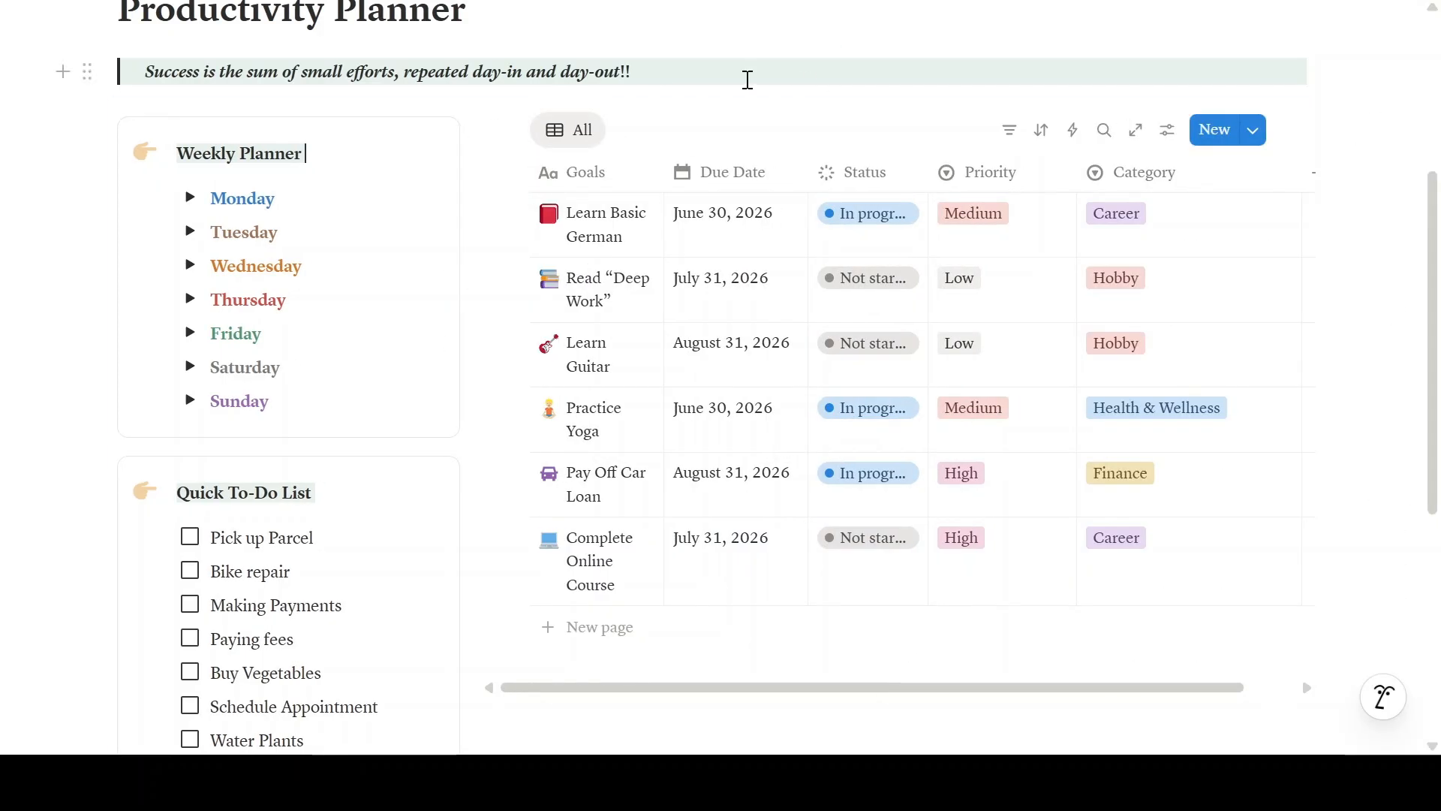
Duplicate the All view and name the copy "Goals".
click(588, 141)
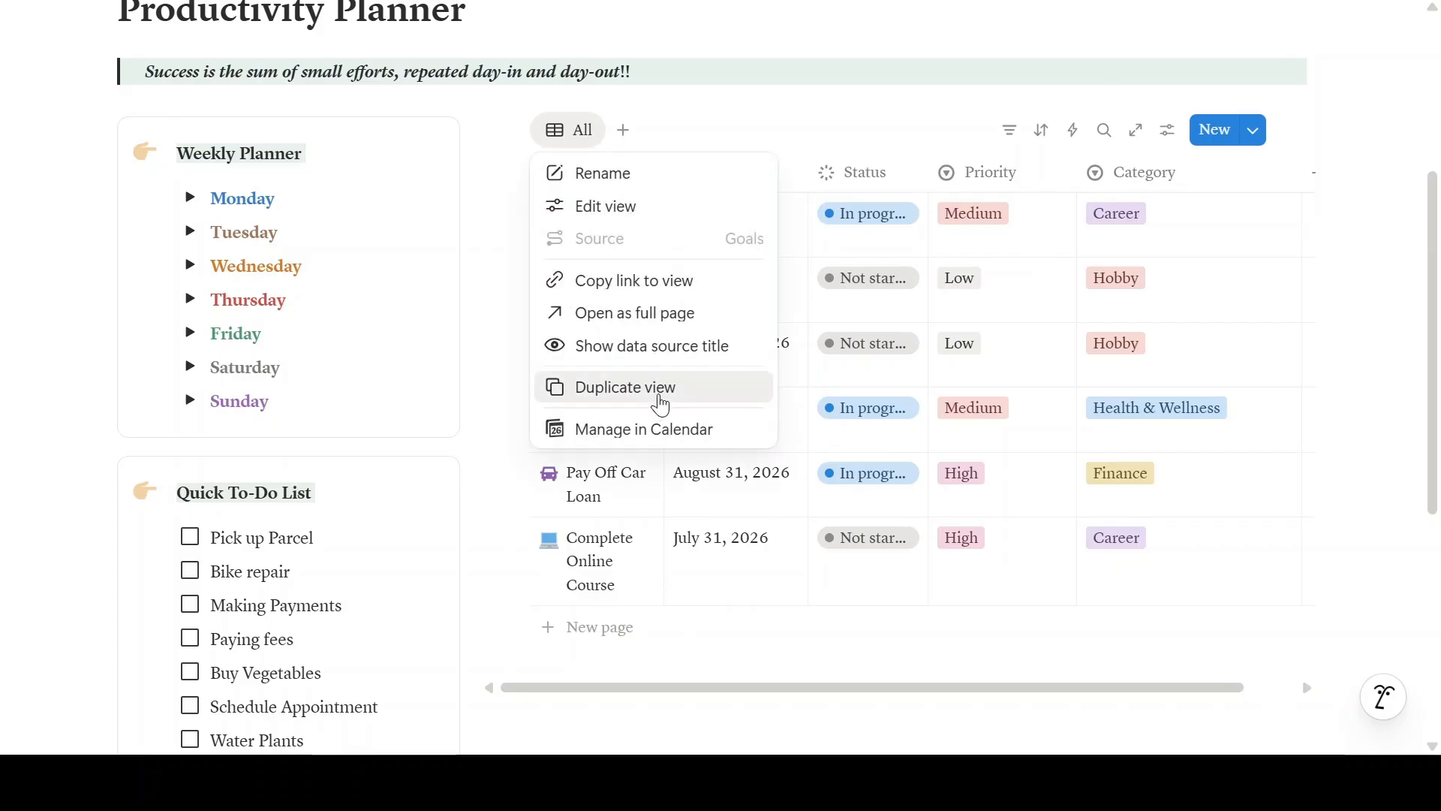
click(660, 399)
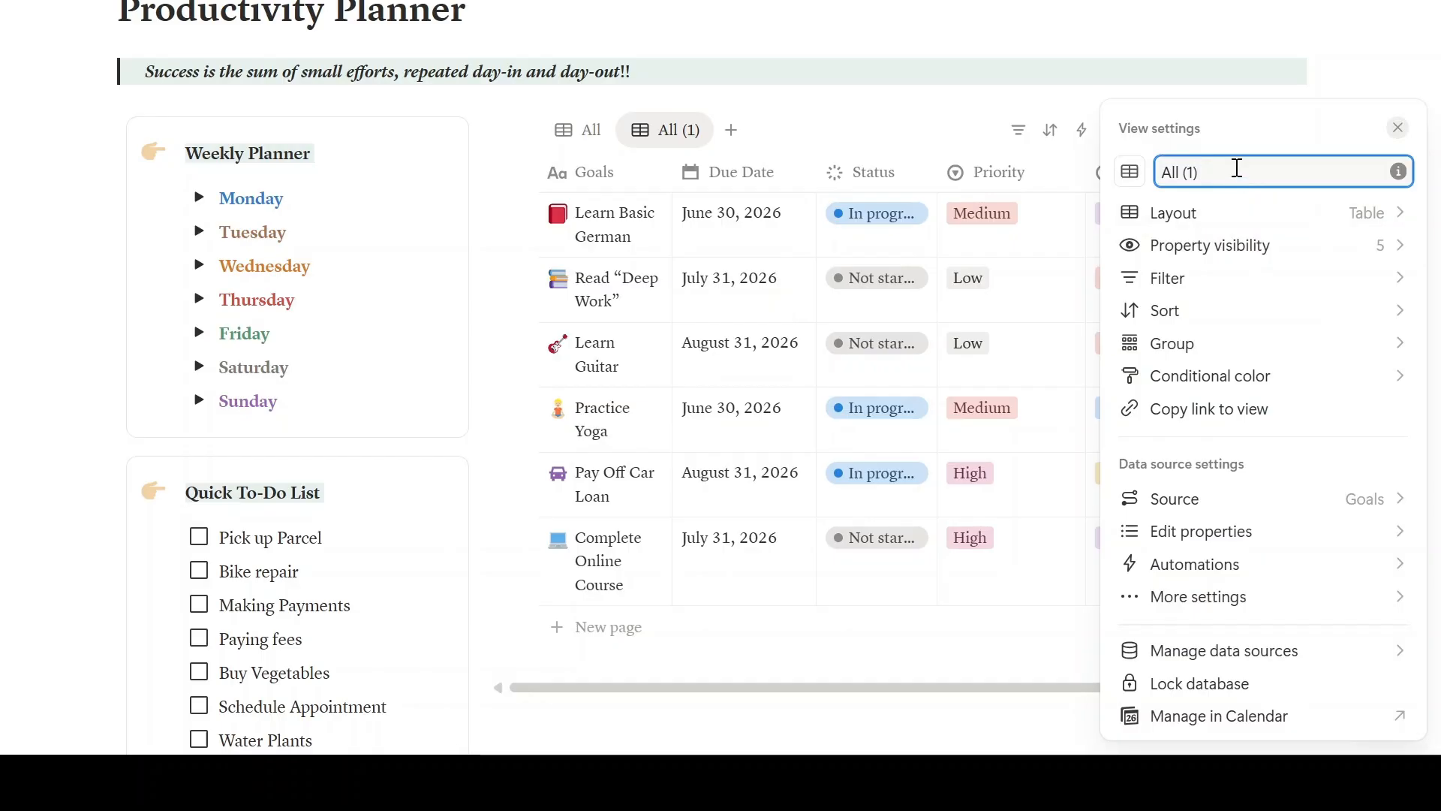
key(BackSpace)
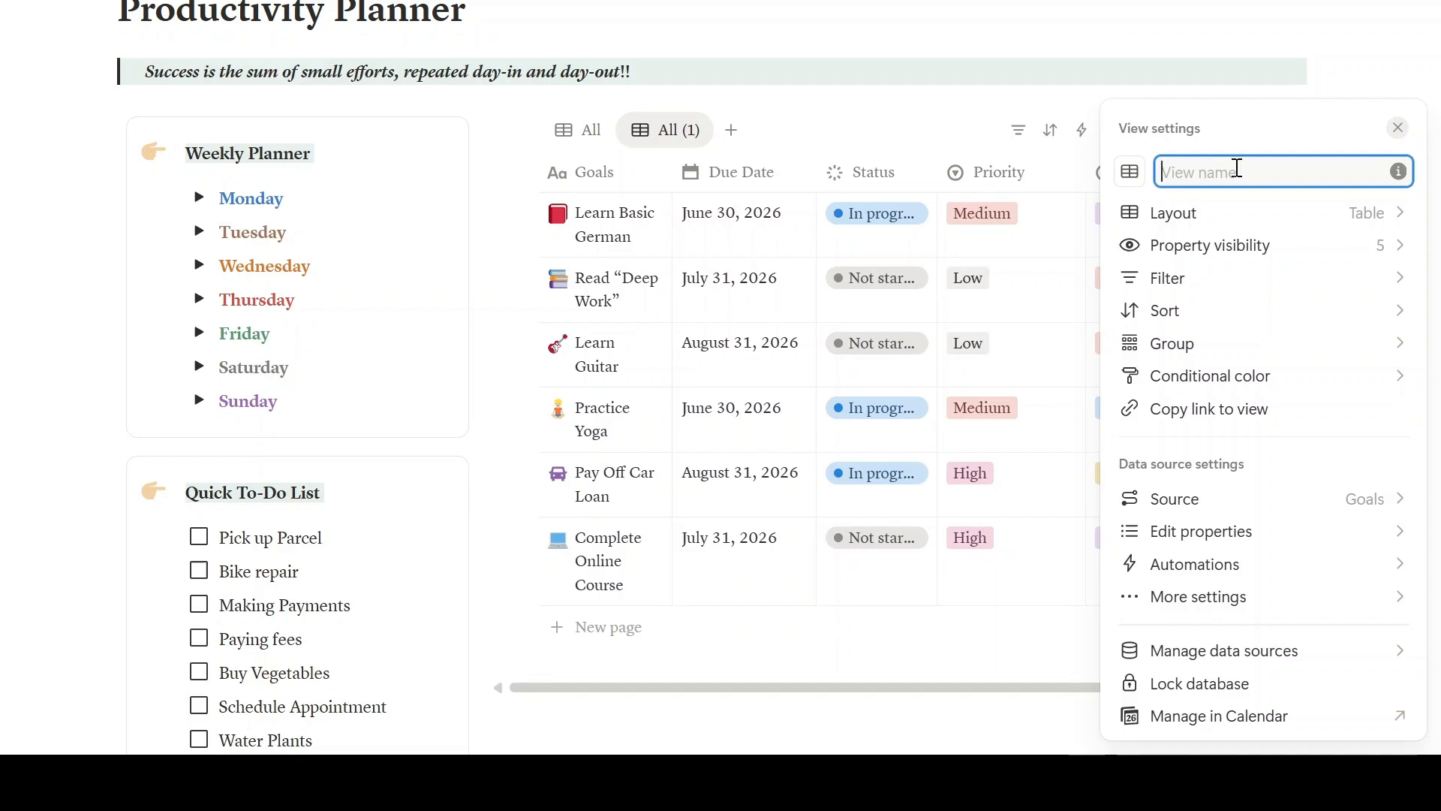
text(Goals)
Change the Goals view to a Gallery layout with Page cover as card preview and Small cards.
click(1212, 219)
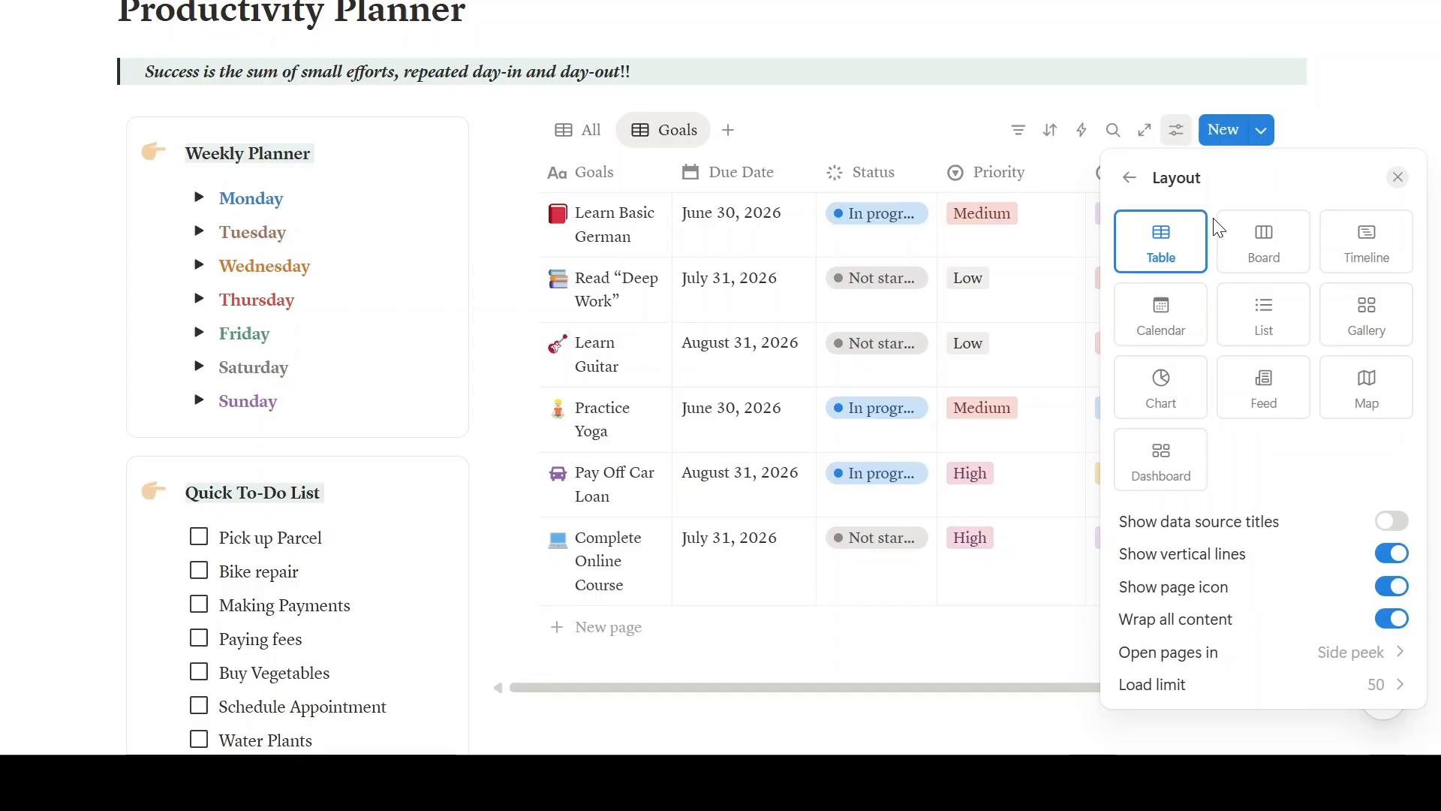
click(1386, 335)
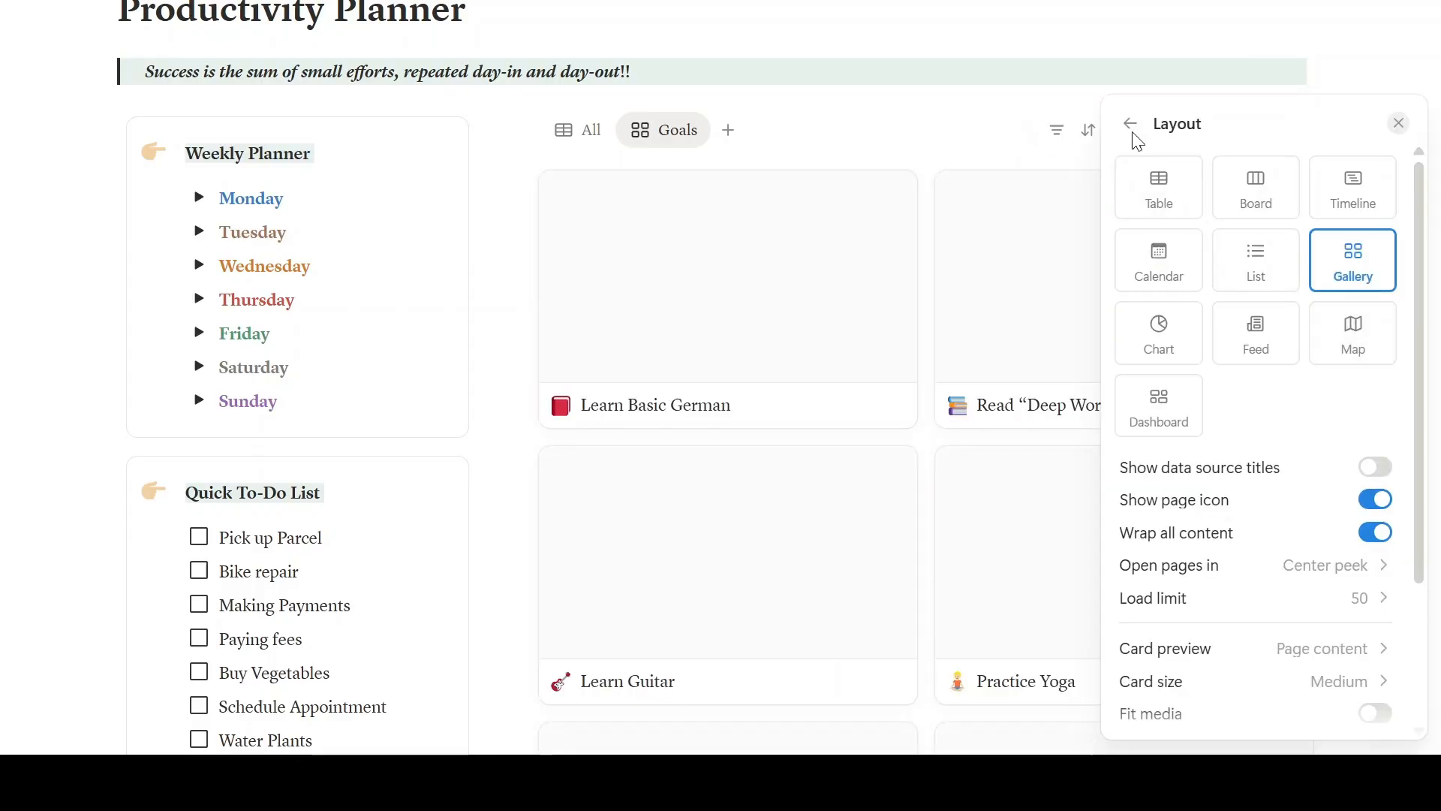
click(1298, 649)
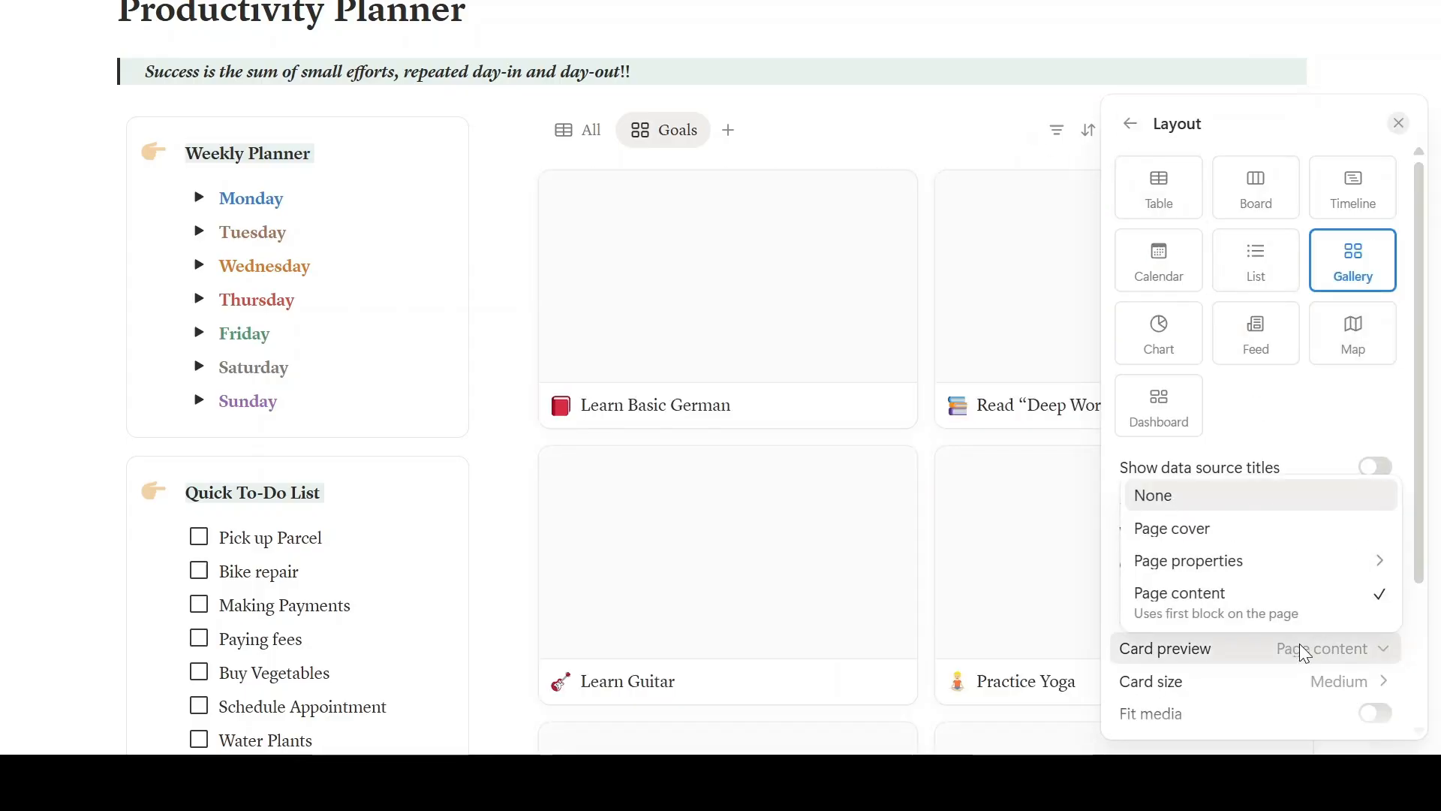
click(1196, 529)
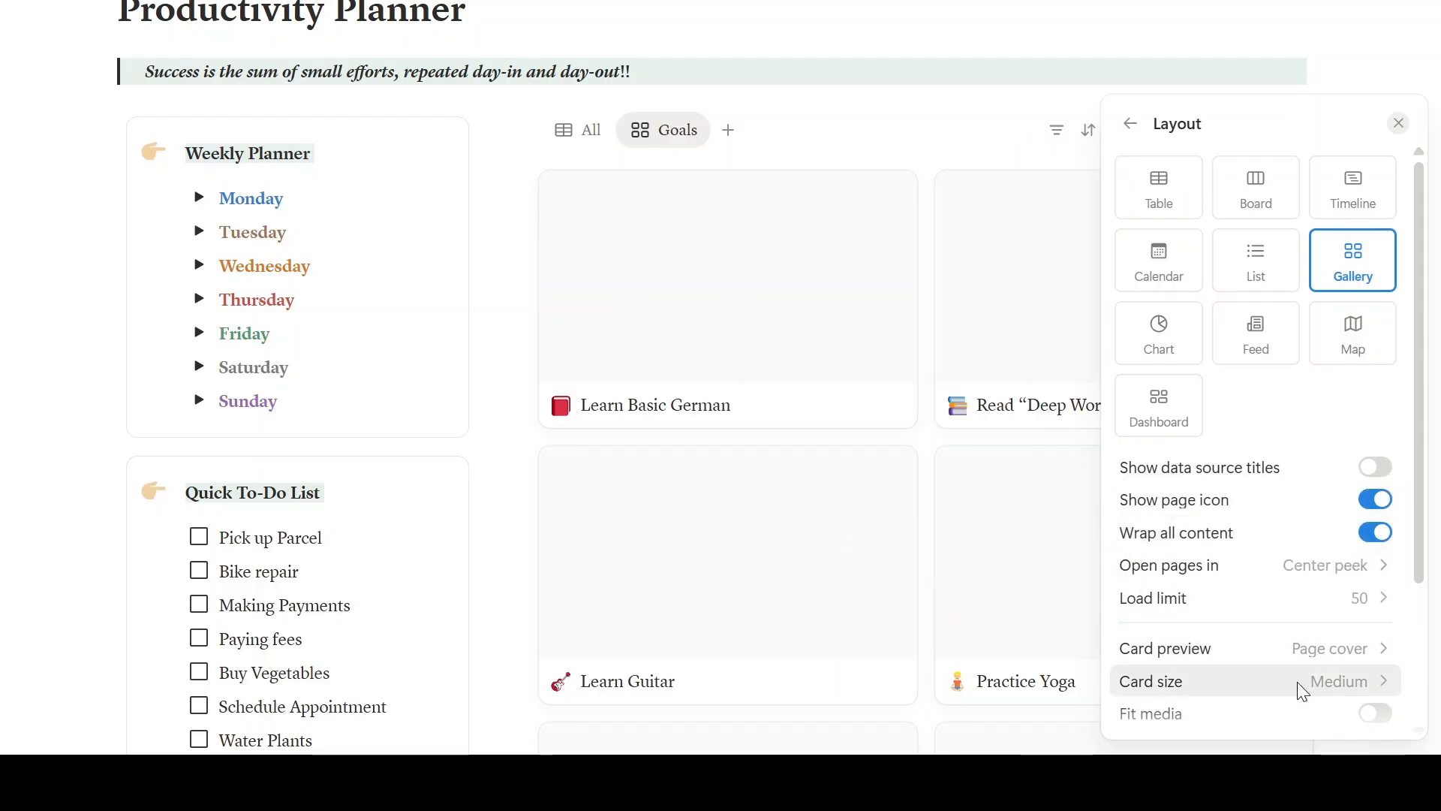
click(1309, 686)
click(1246, 584)
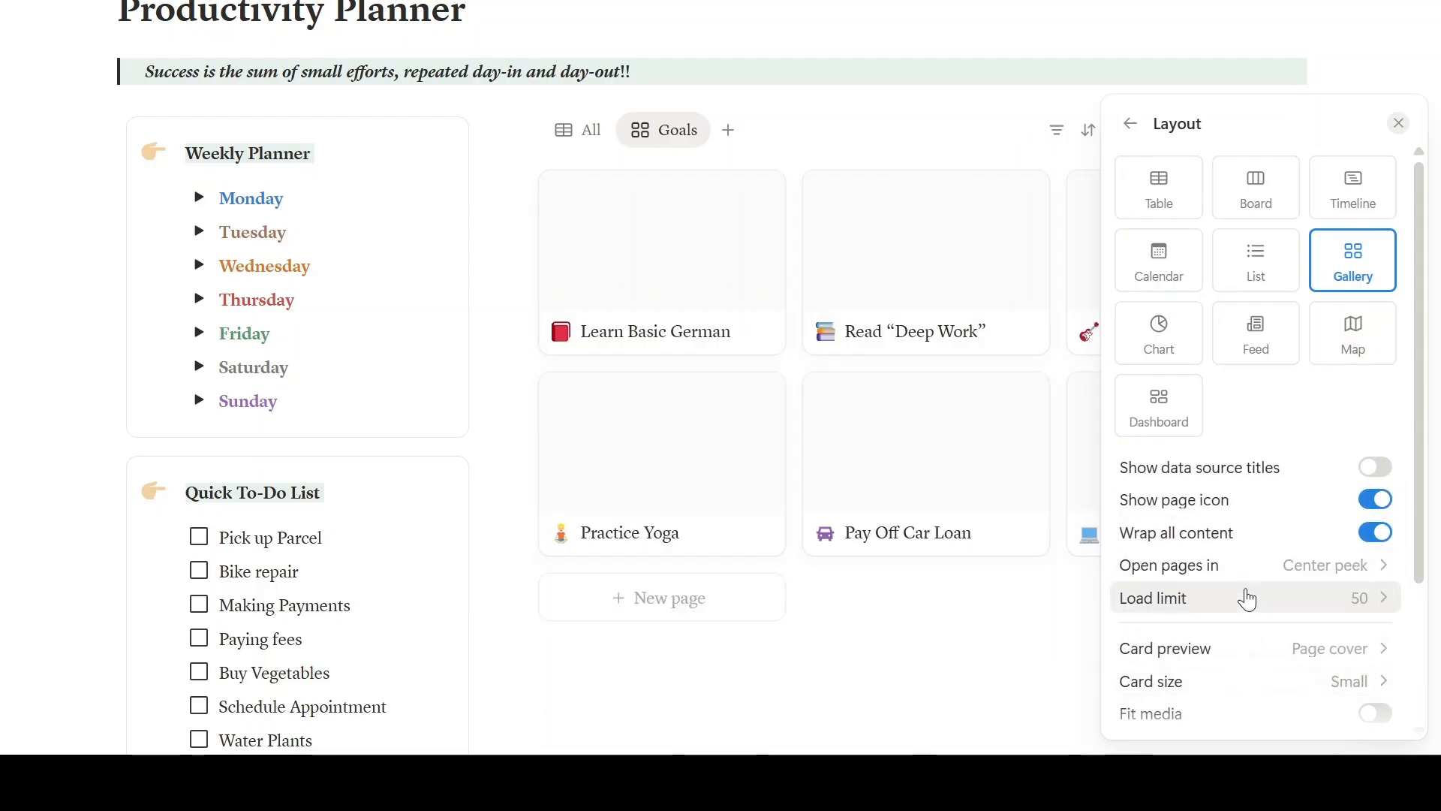
click(1004, 642)
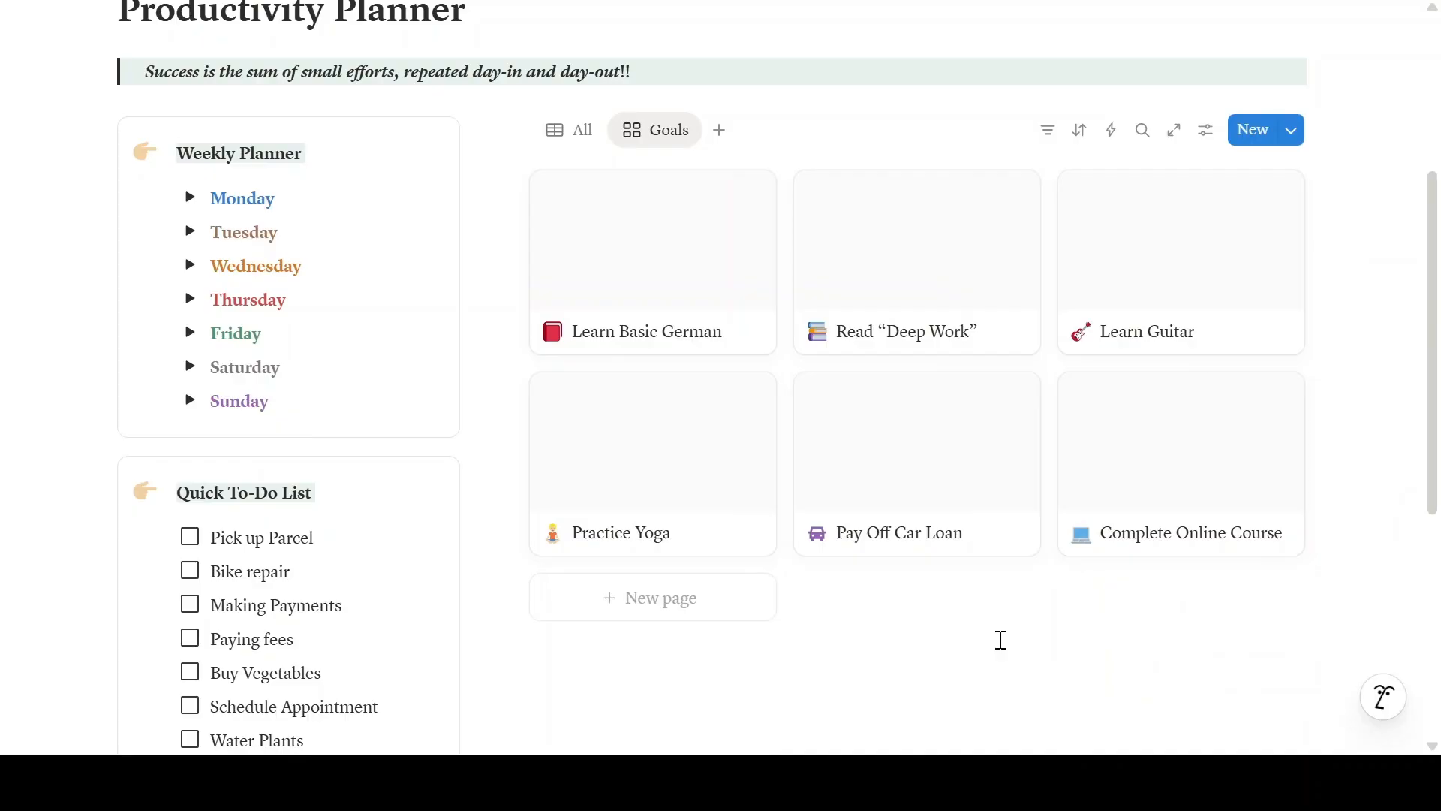
Move the Goals view ahead of the All view and give it a target icon.
drag(671, 133, 568, 130)
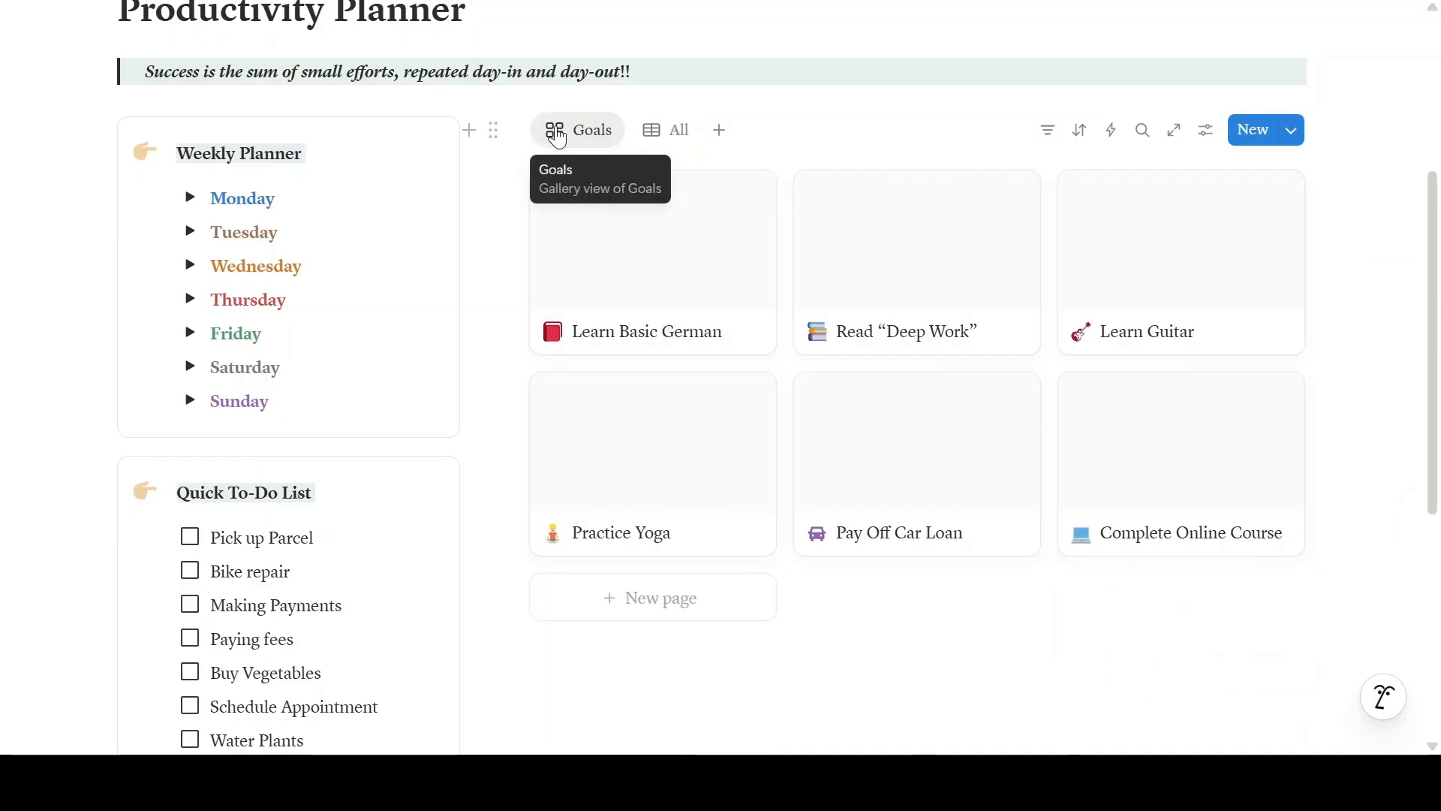
click(571, 129)
click(594, 172)
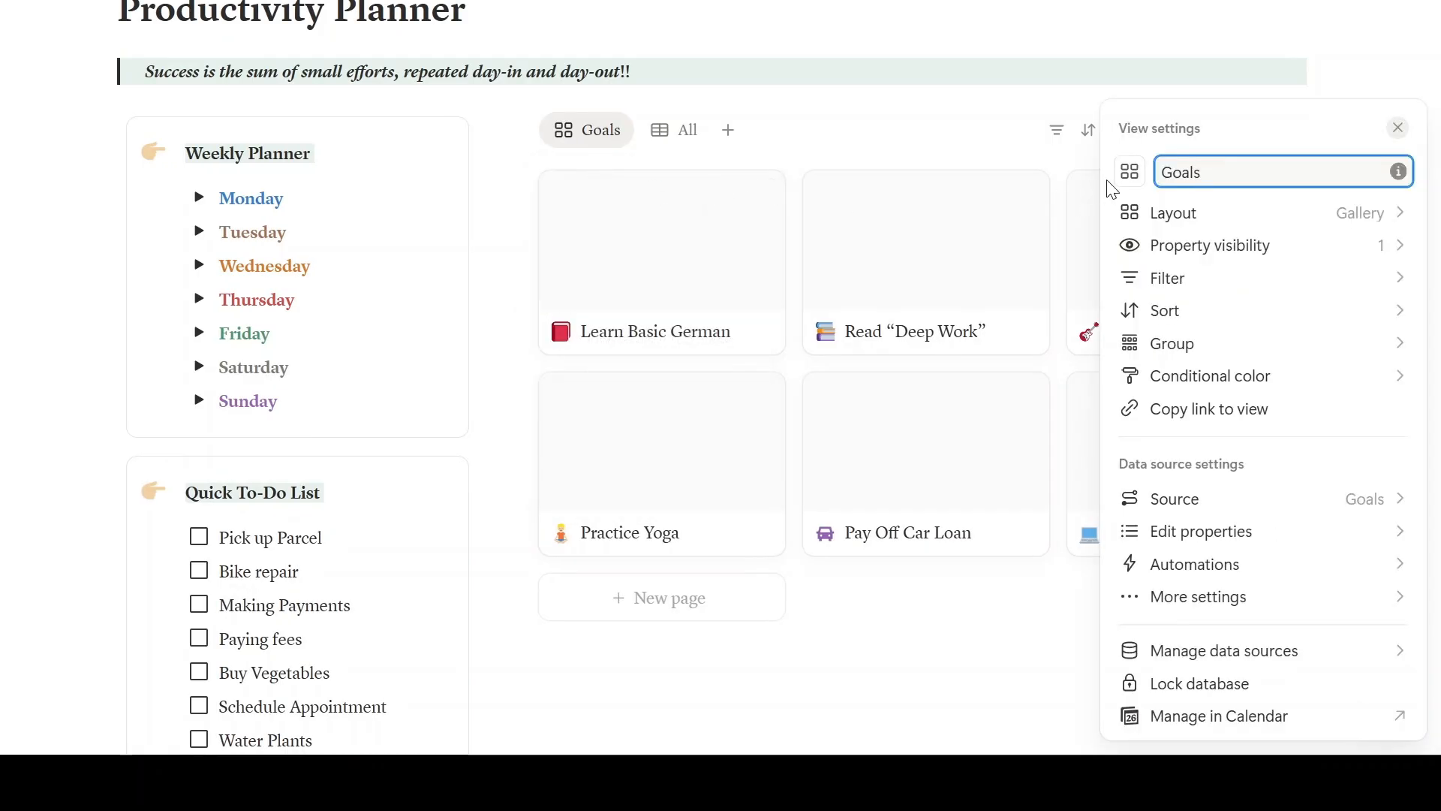
click(1131, 173)
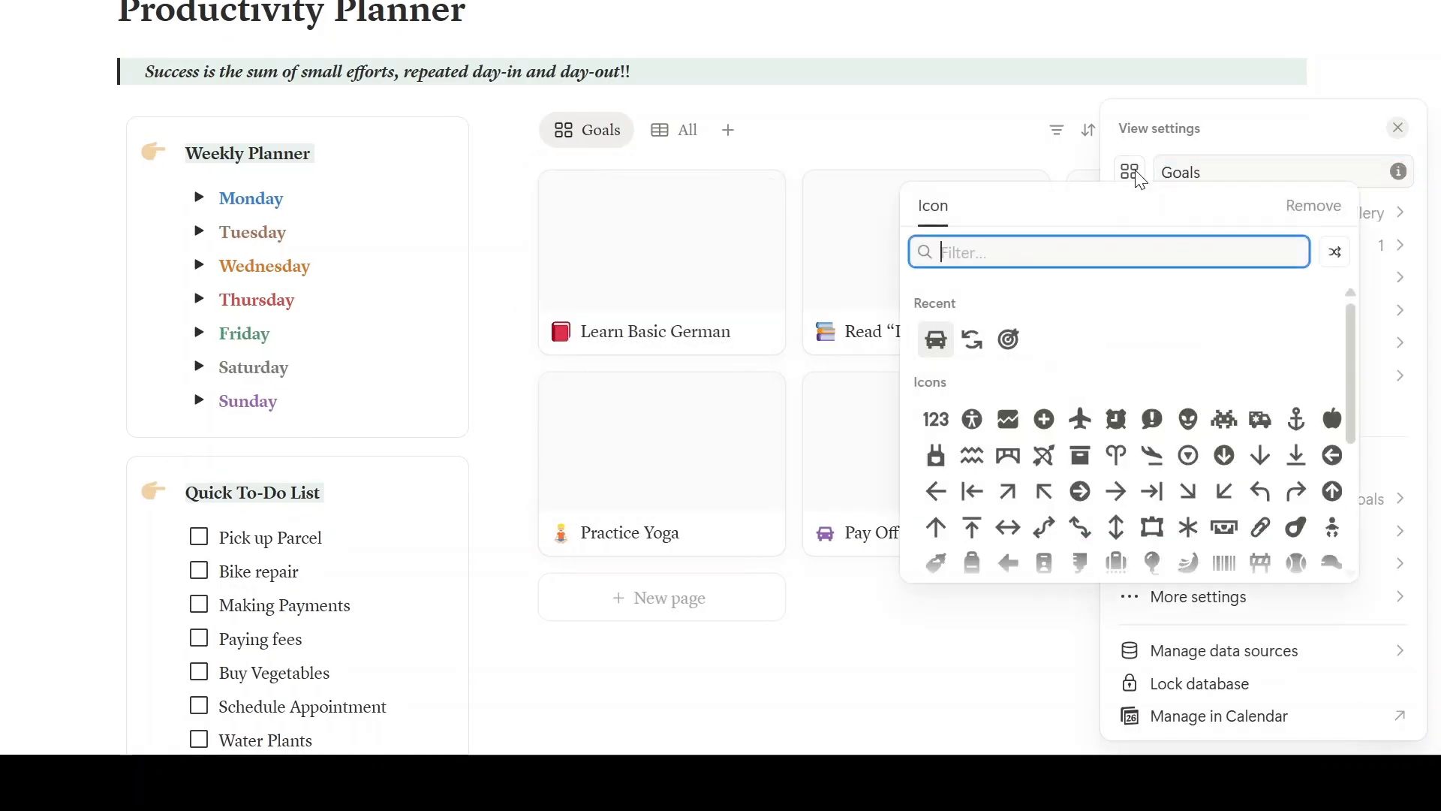
click(1009, 340)
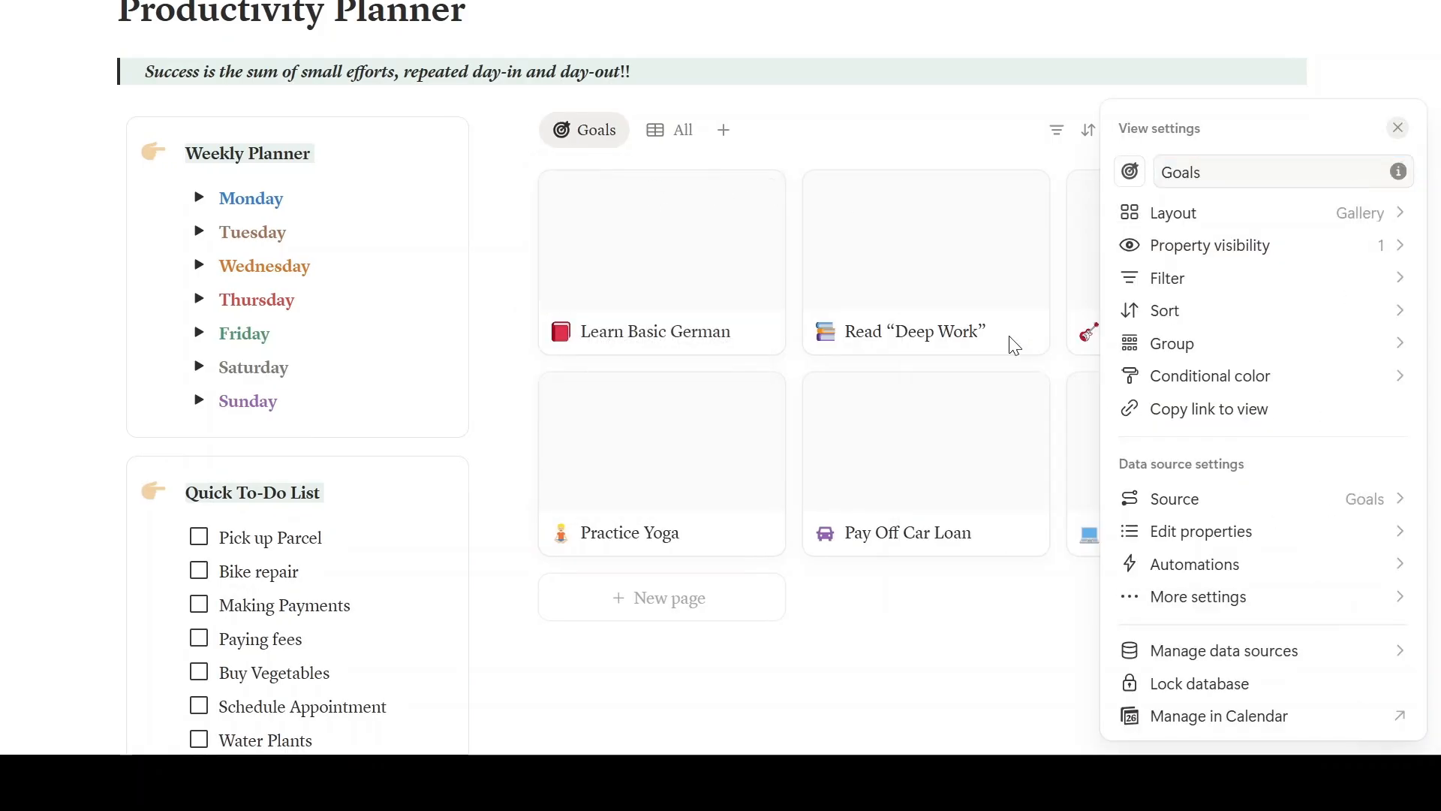
click(928, 114)
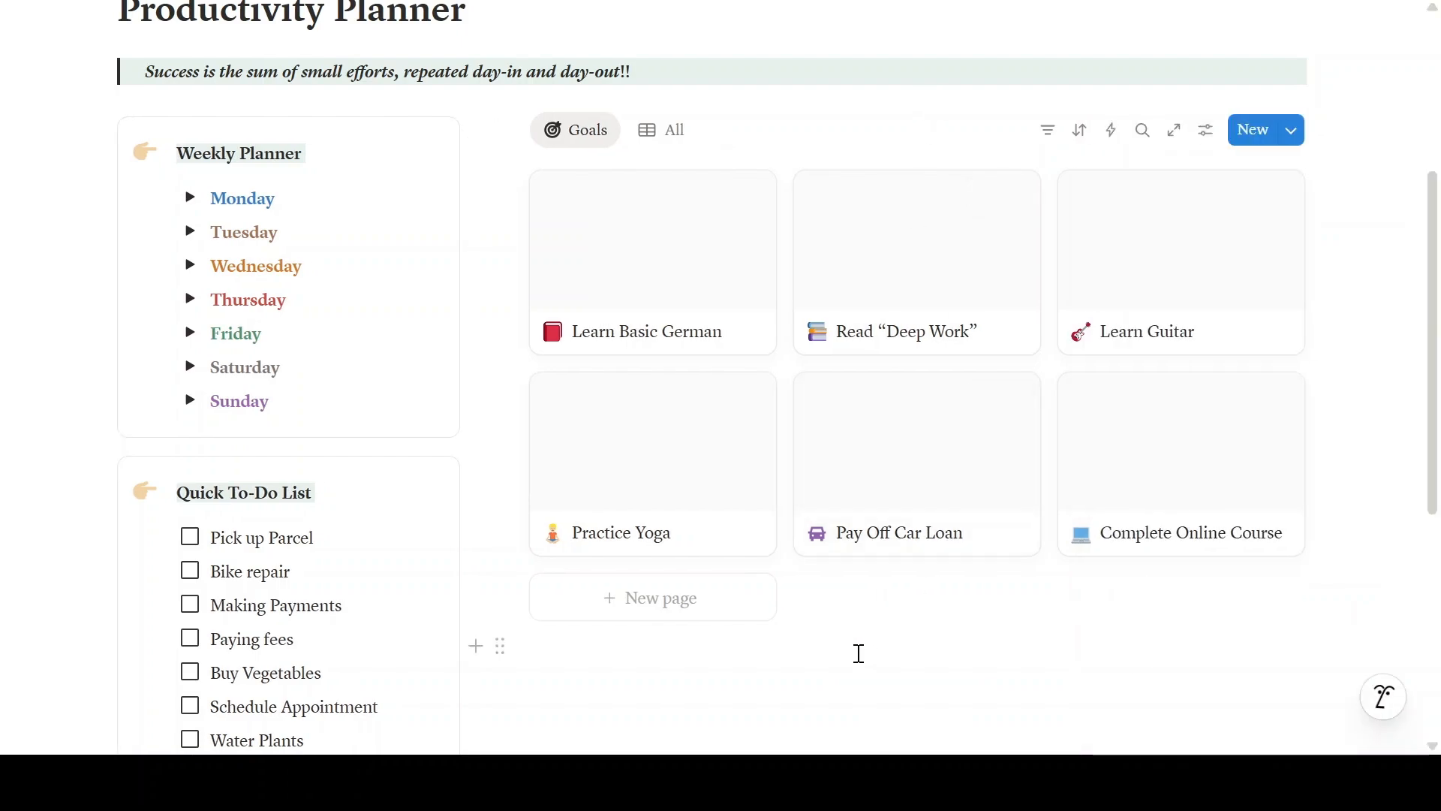
Set an Unsplash photo of an open old book, found by searching "german", as the Learn Basic German page's cover.
click(718, 223)
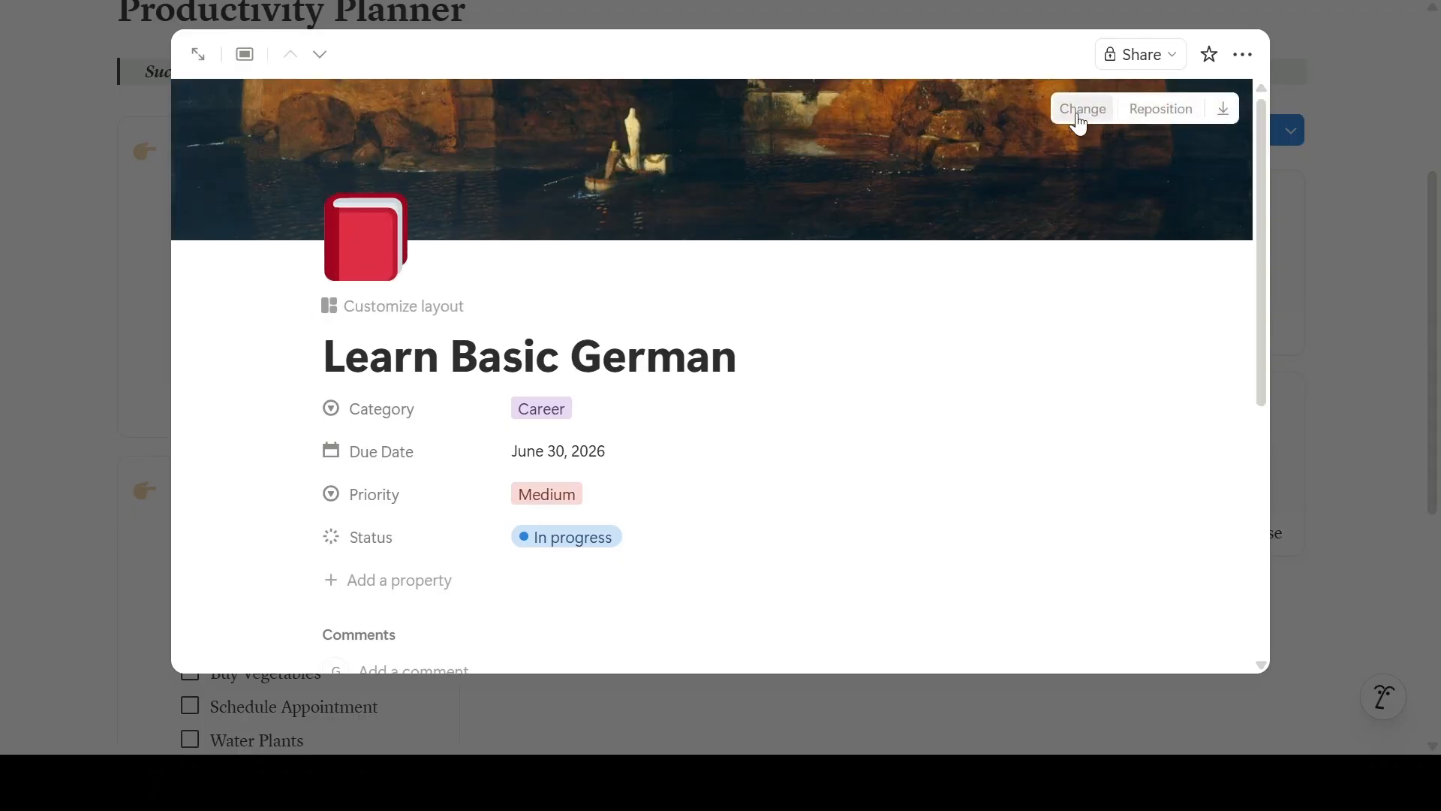
click(1081, 111)
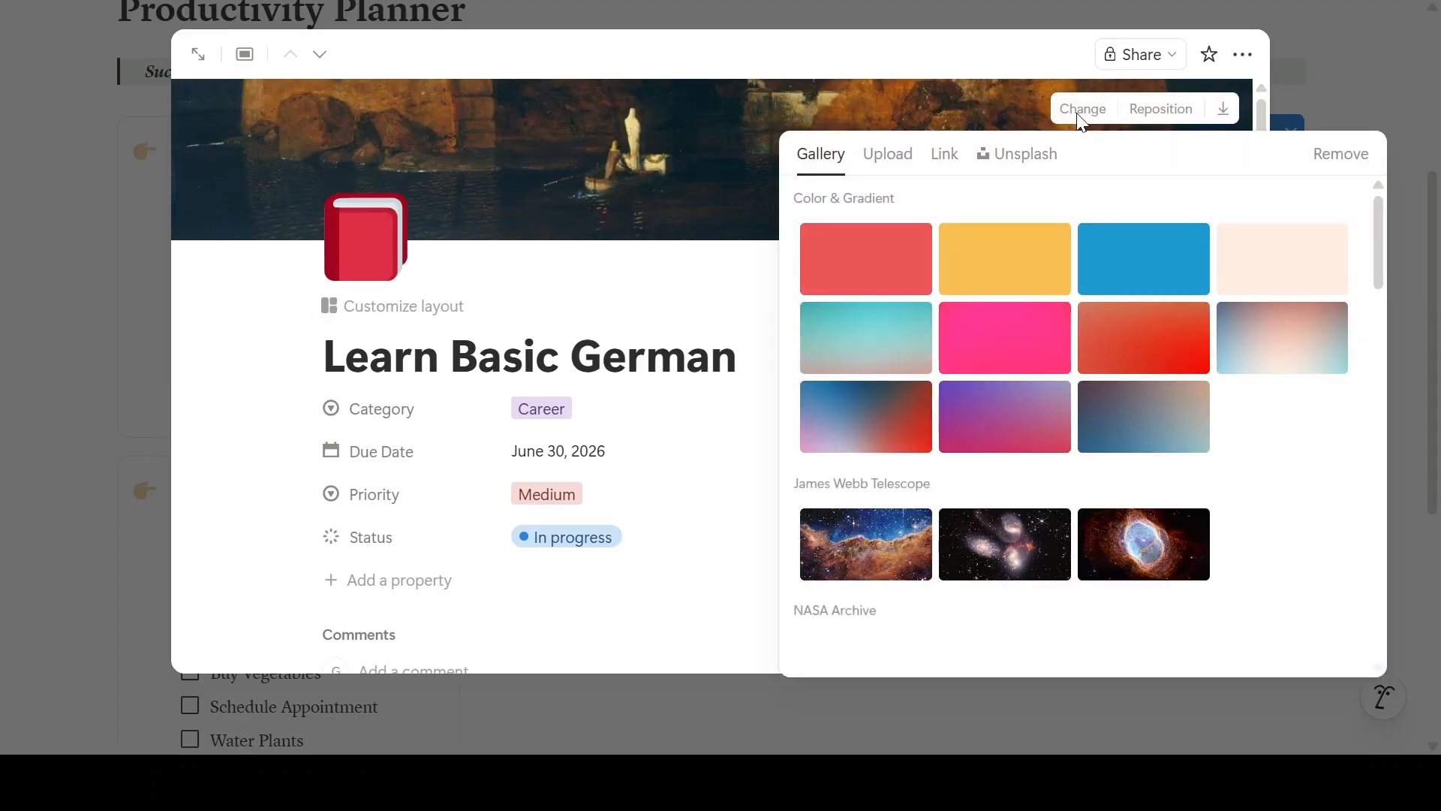
click(1040, 153)
click(1000, 198)
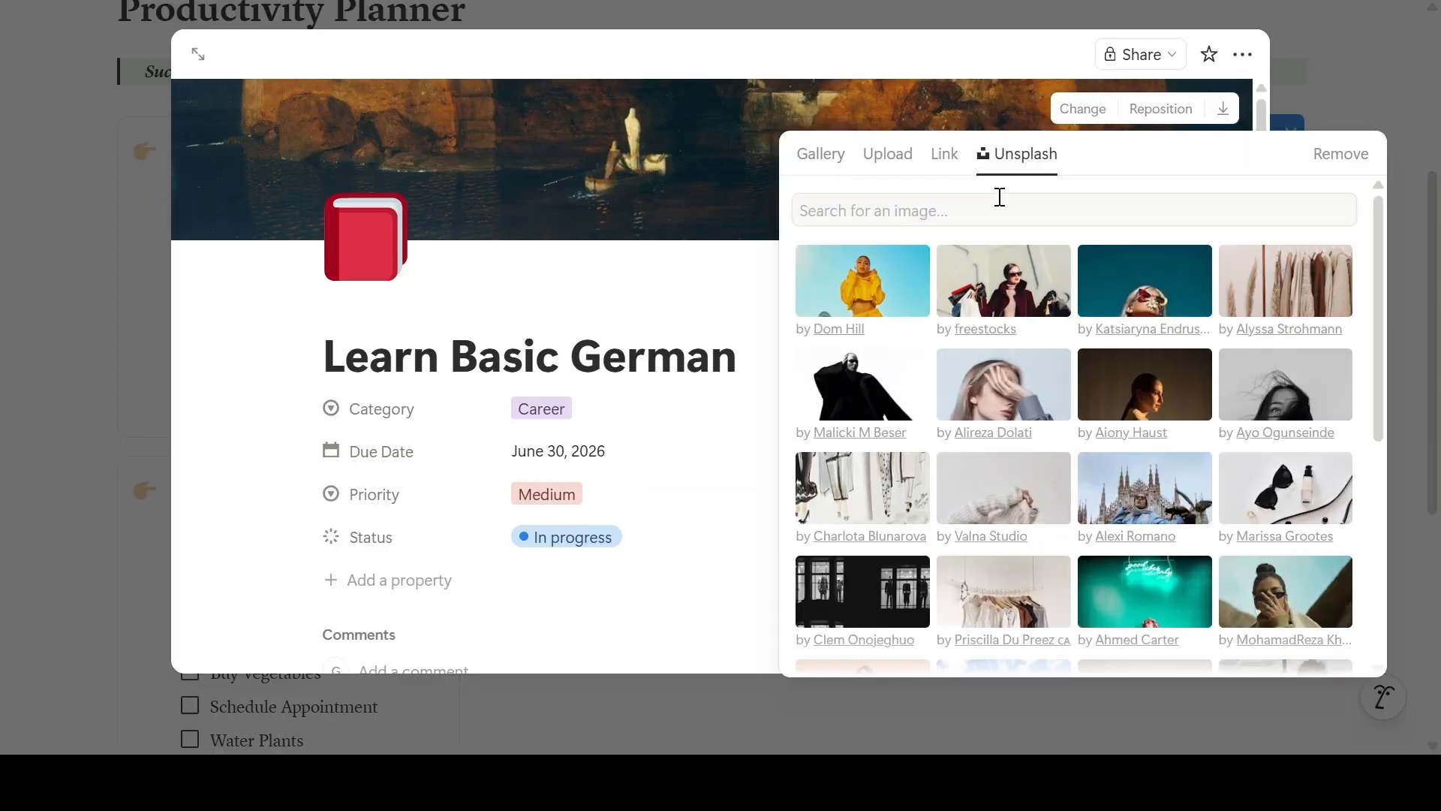
click(1000, 210)
text(germa)
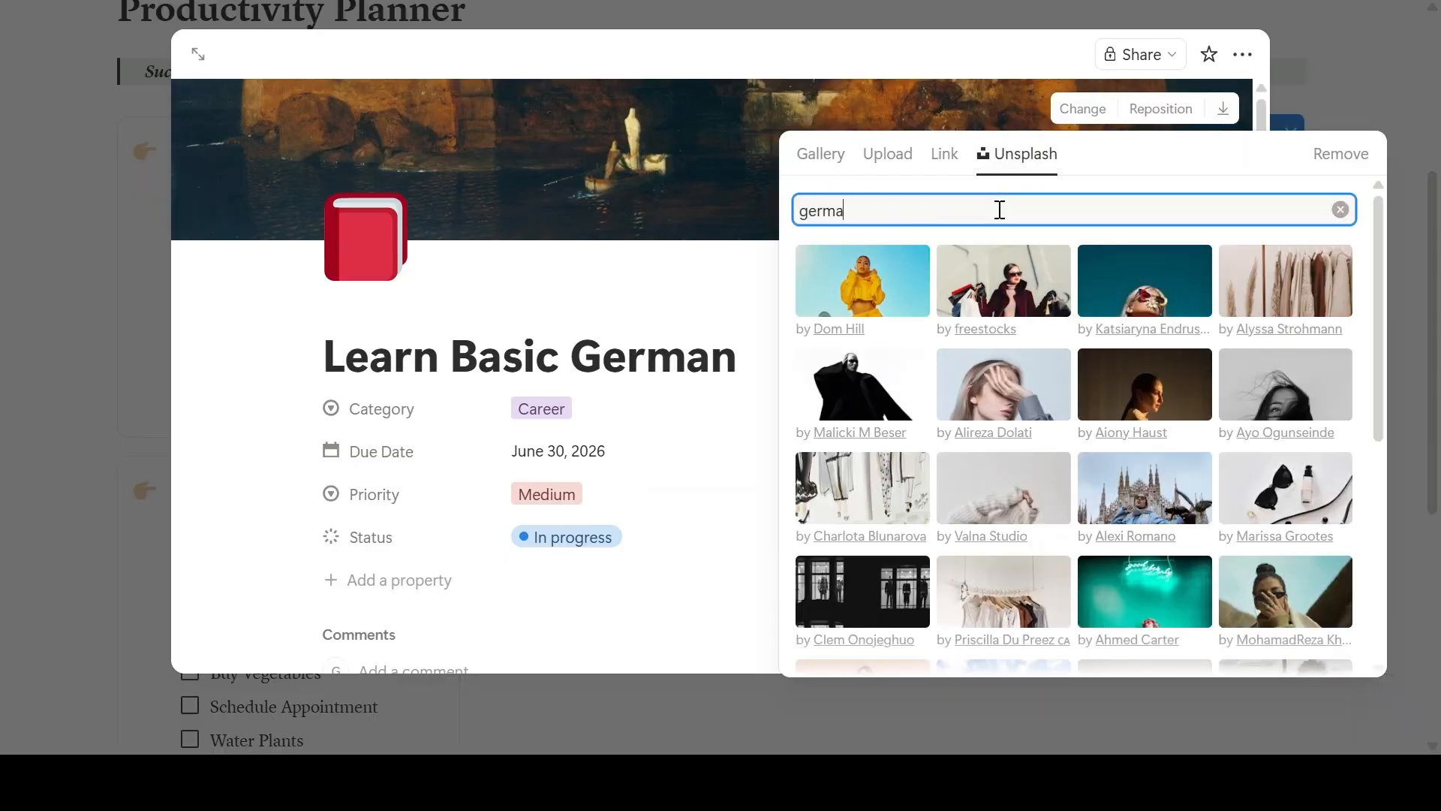
text(n)
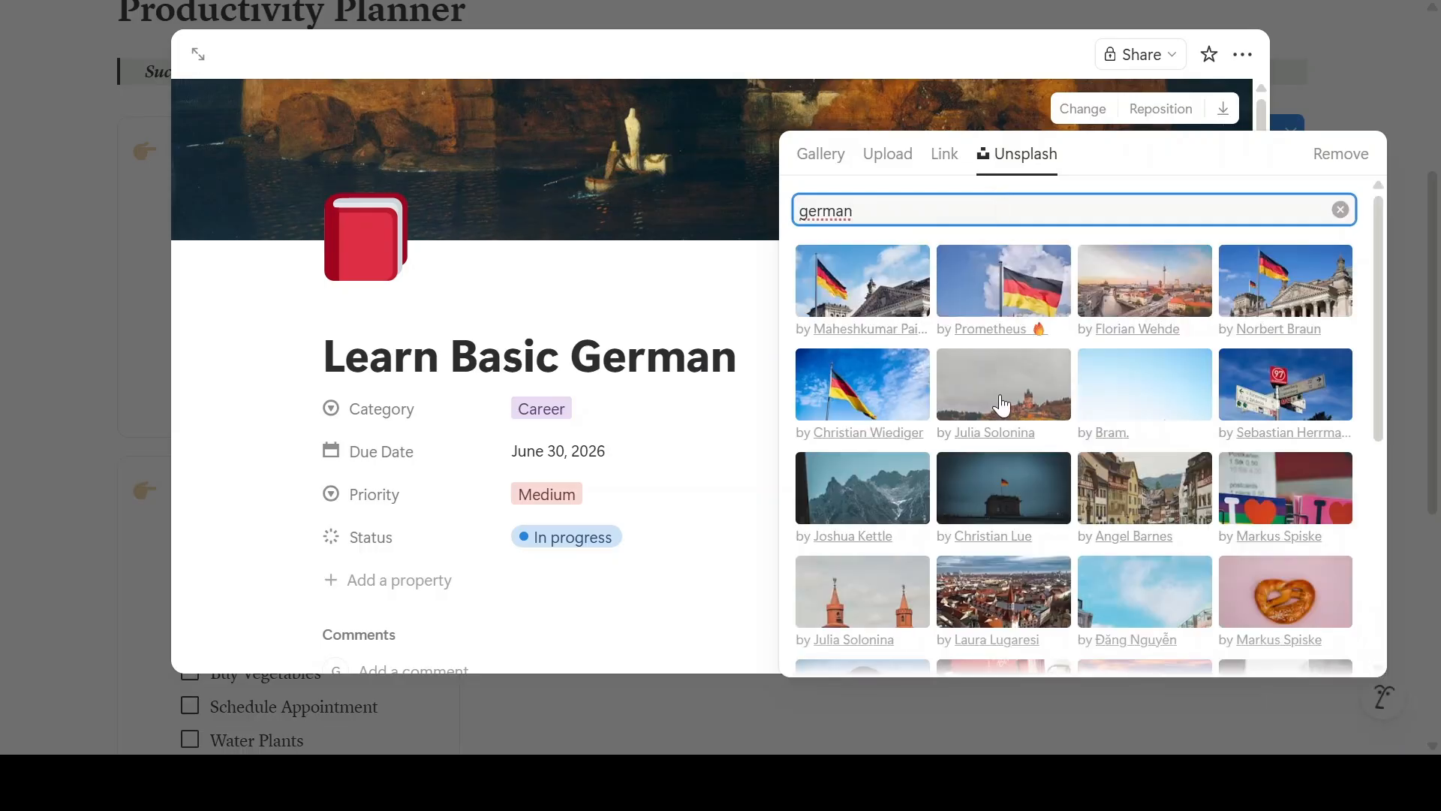
scroll(1002, 405, down, 6)
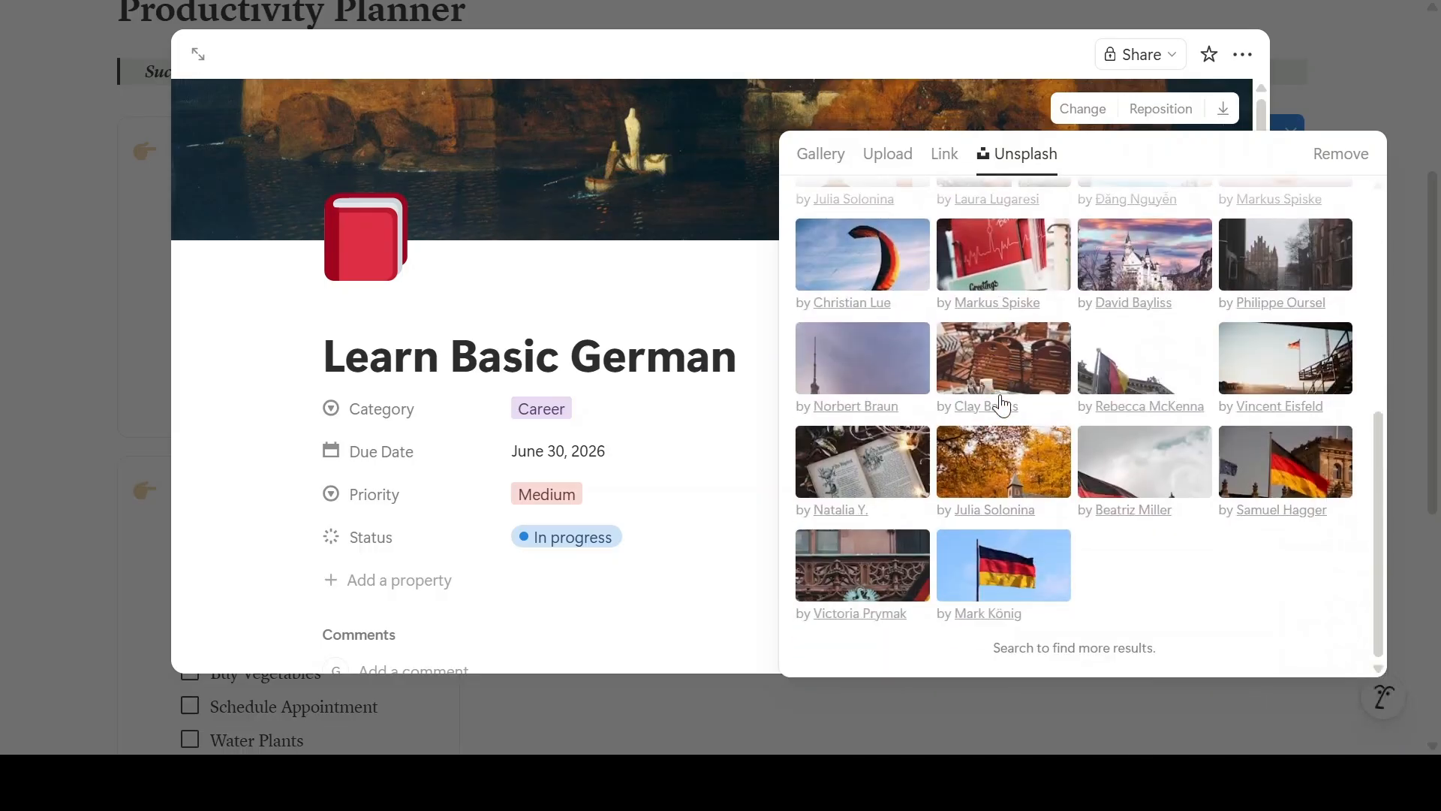
click(883, 475)
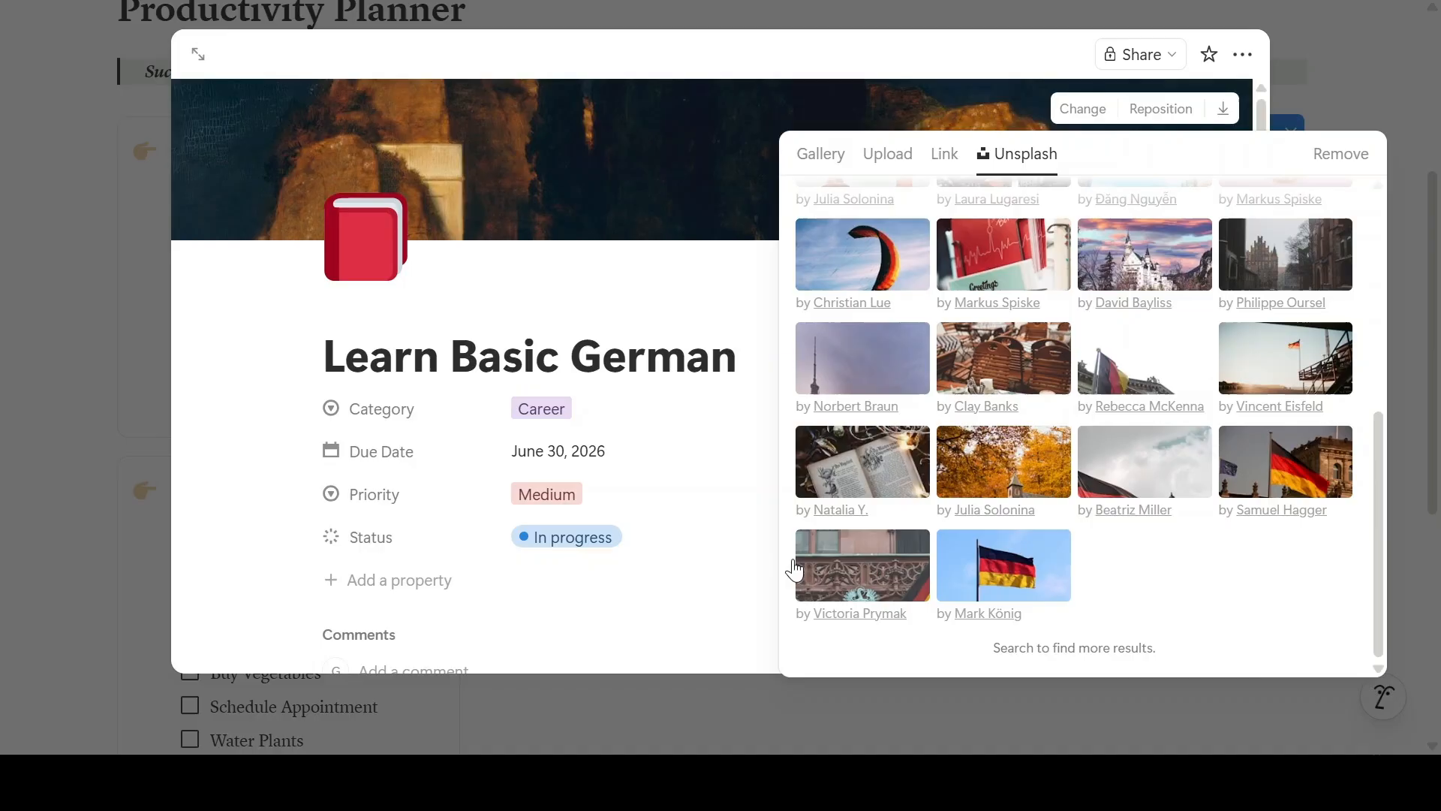
click(727, 604)
click(1348, 560)
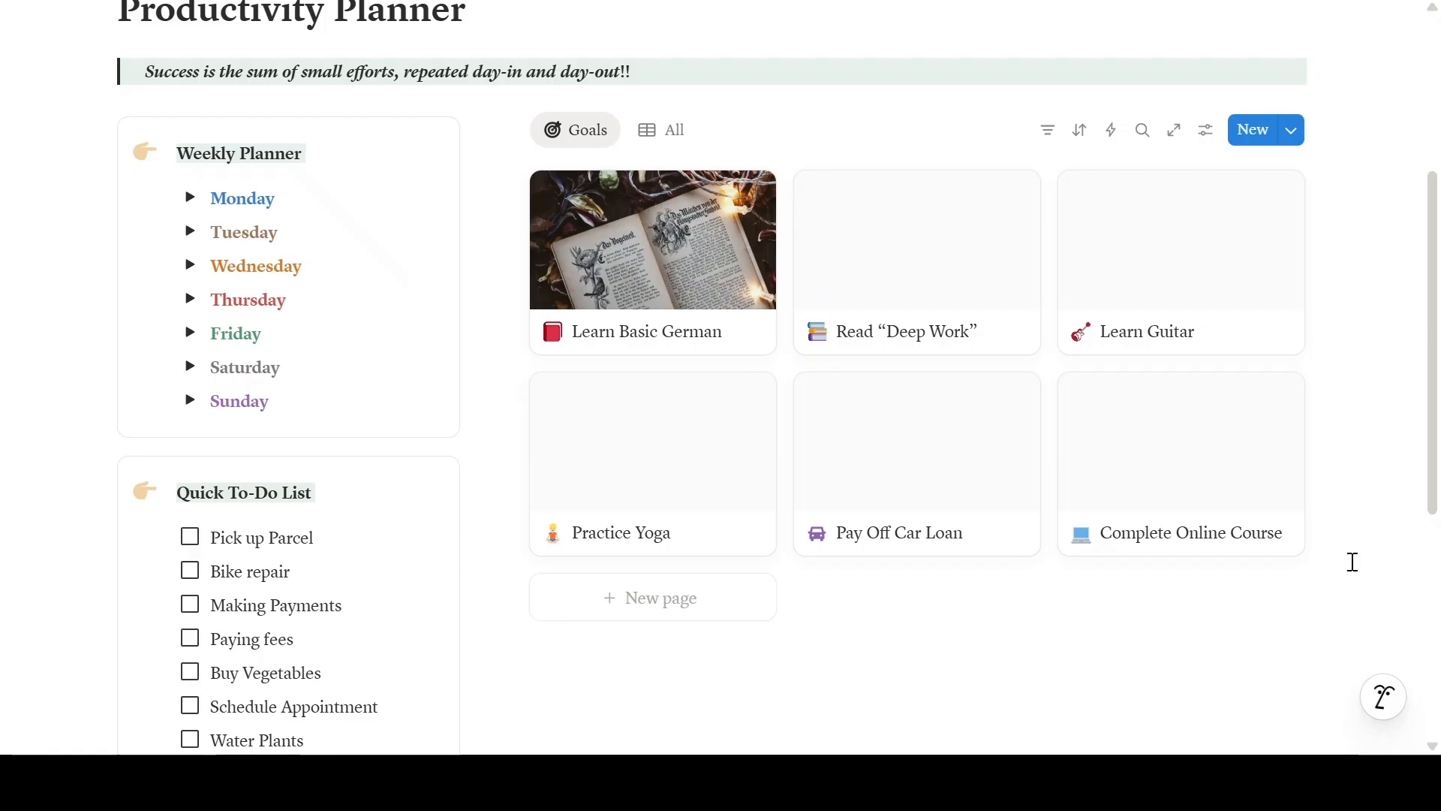
Show all properties on the cards of the Goals gallery view.
scroll(1307, 363, down, 2)
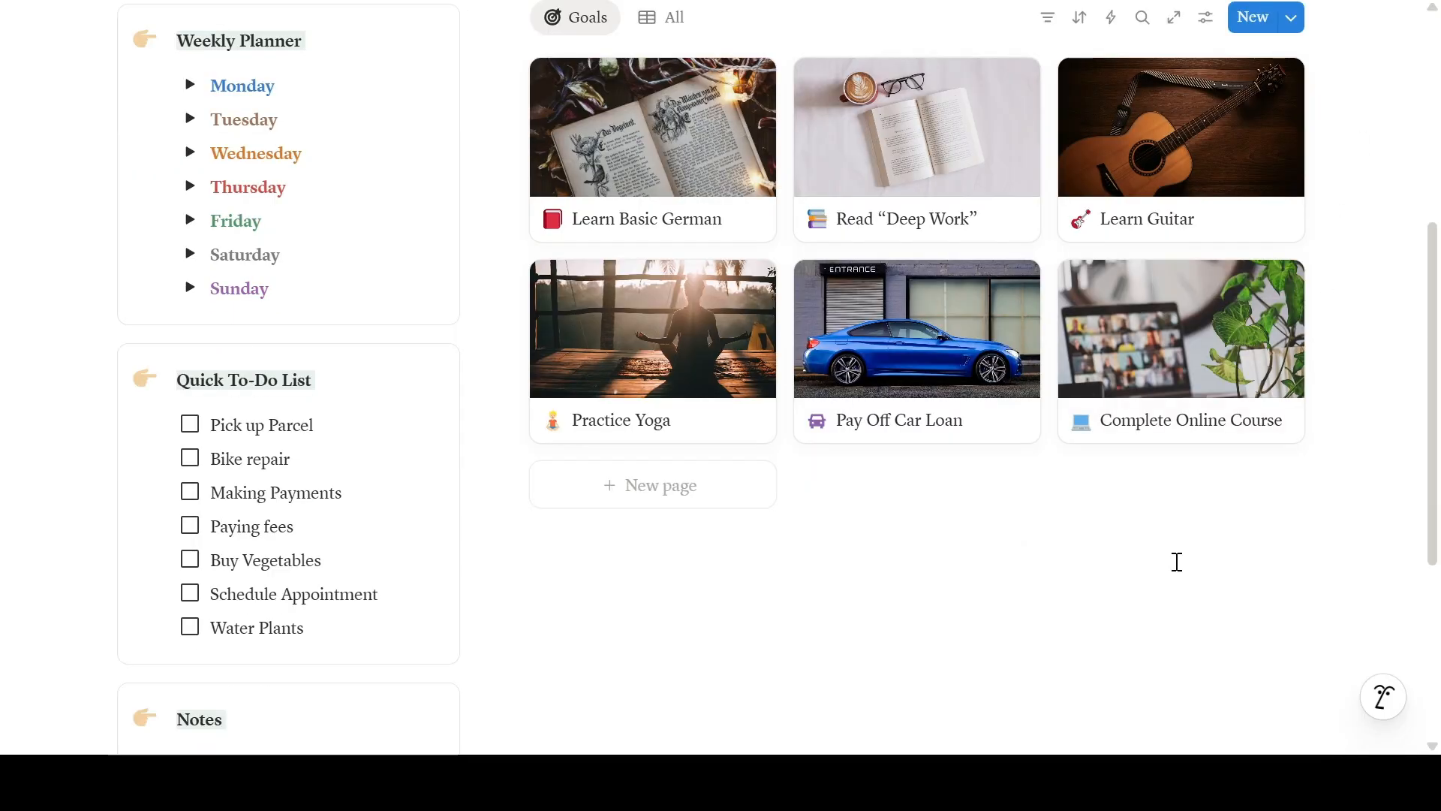
scroll(1175, 563, up, 2)
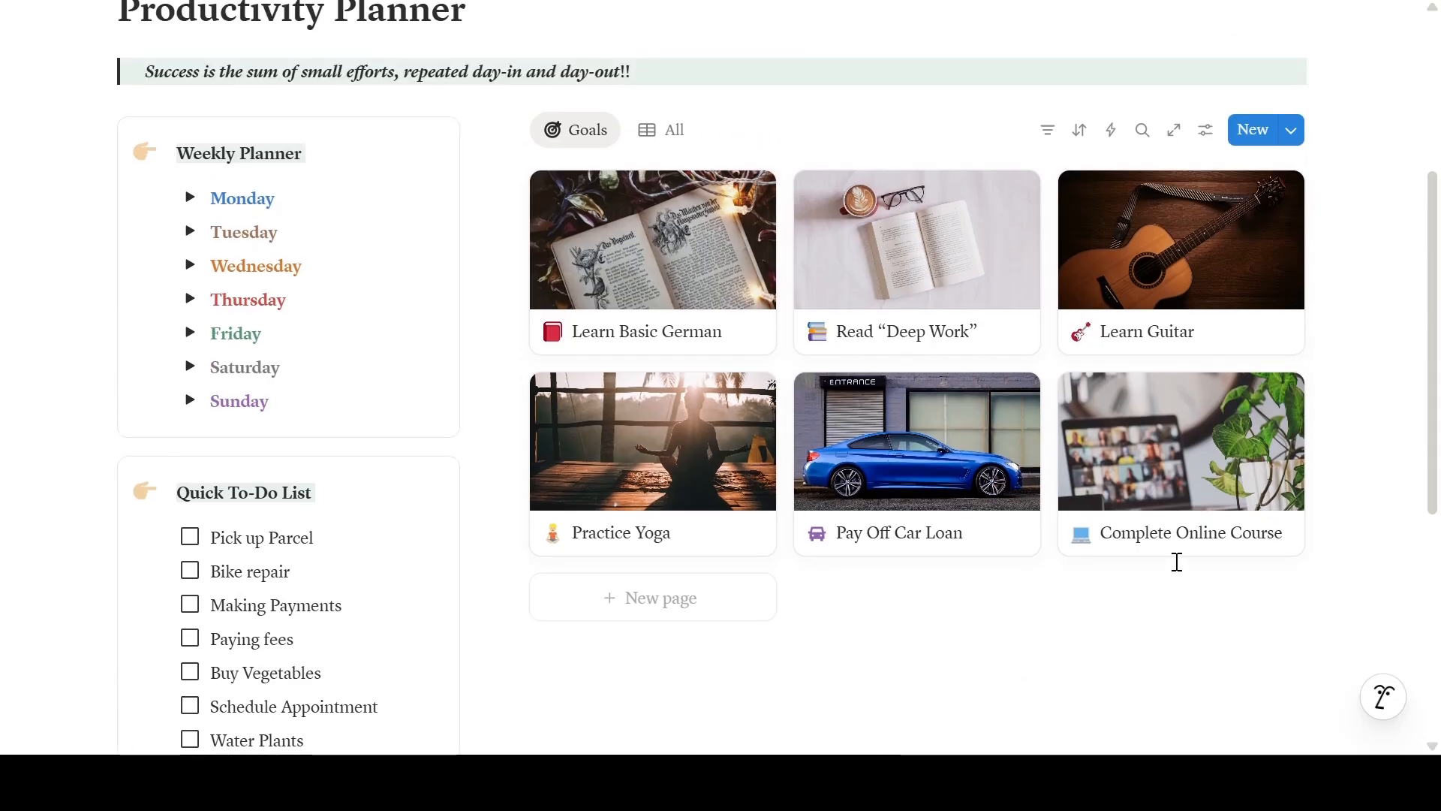
click(1205, 130)
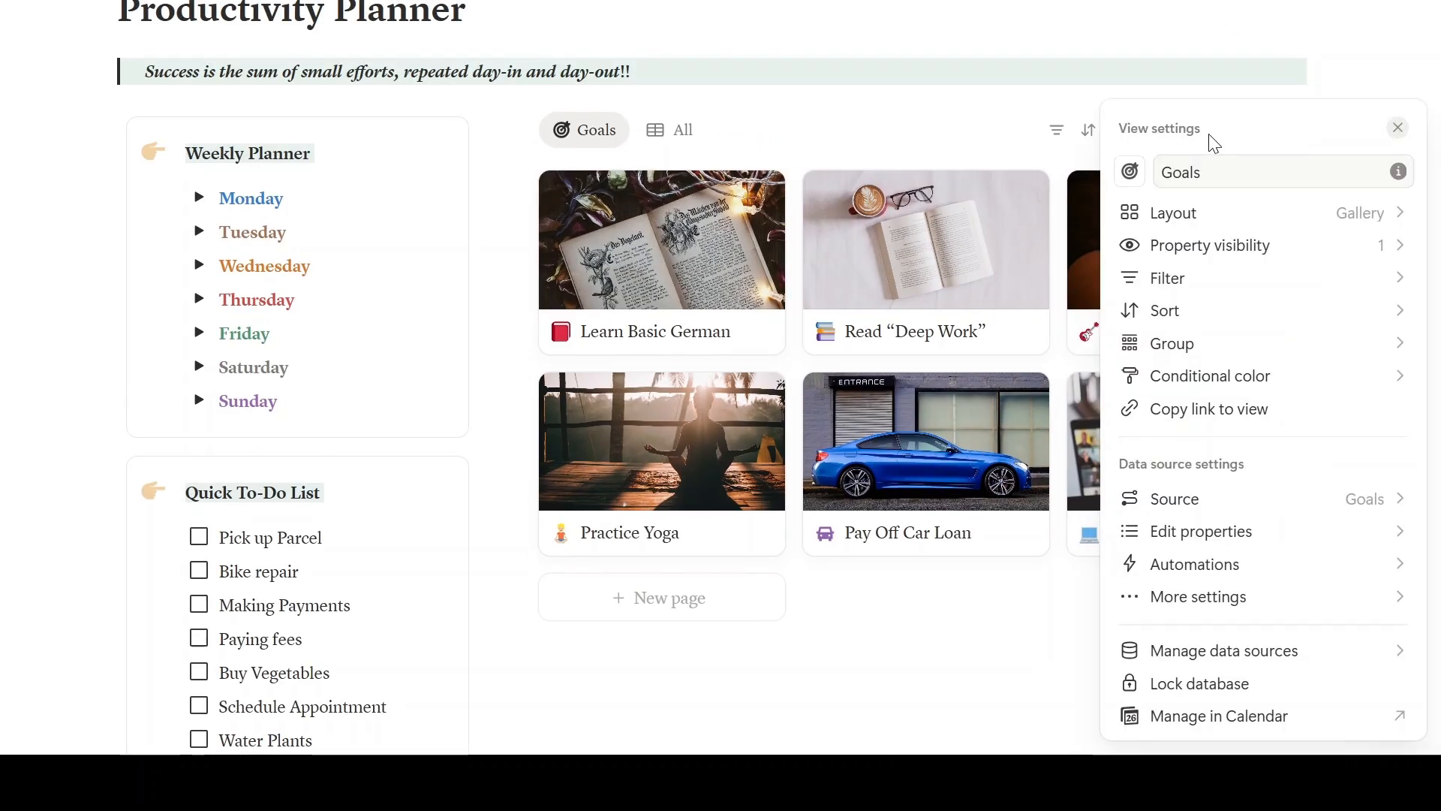
click(1236, 246)
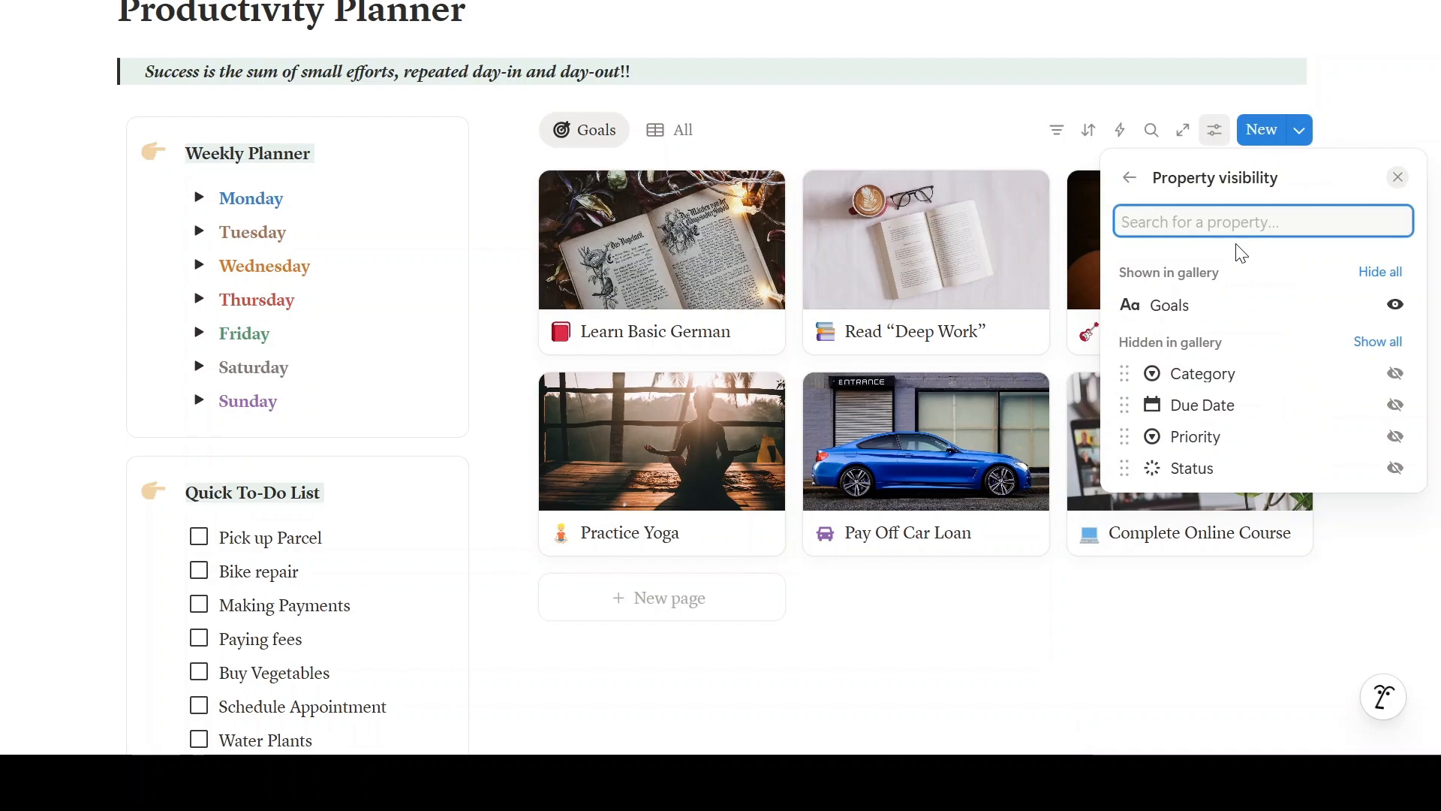
click(1377, 342)
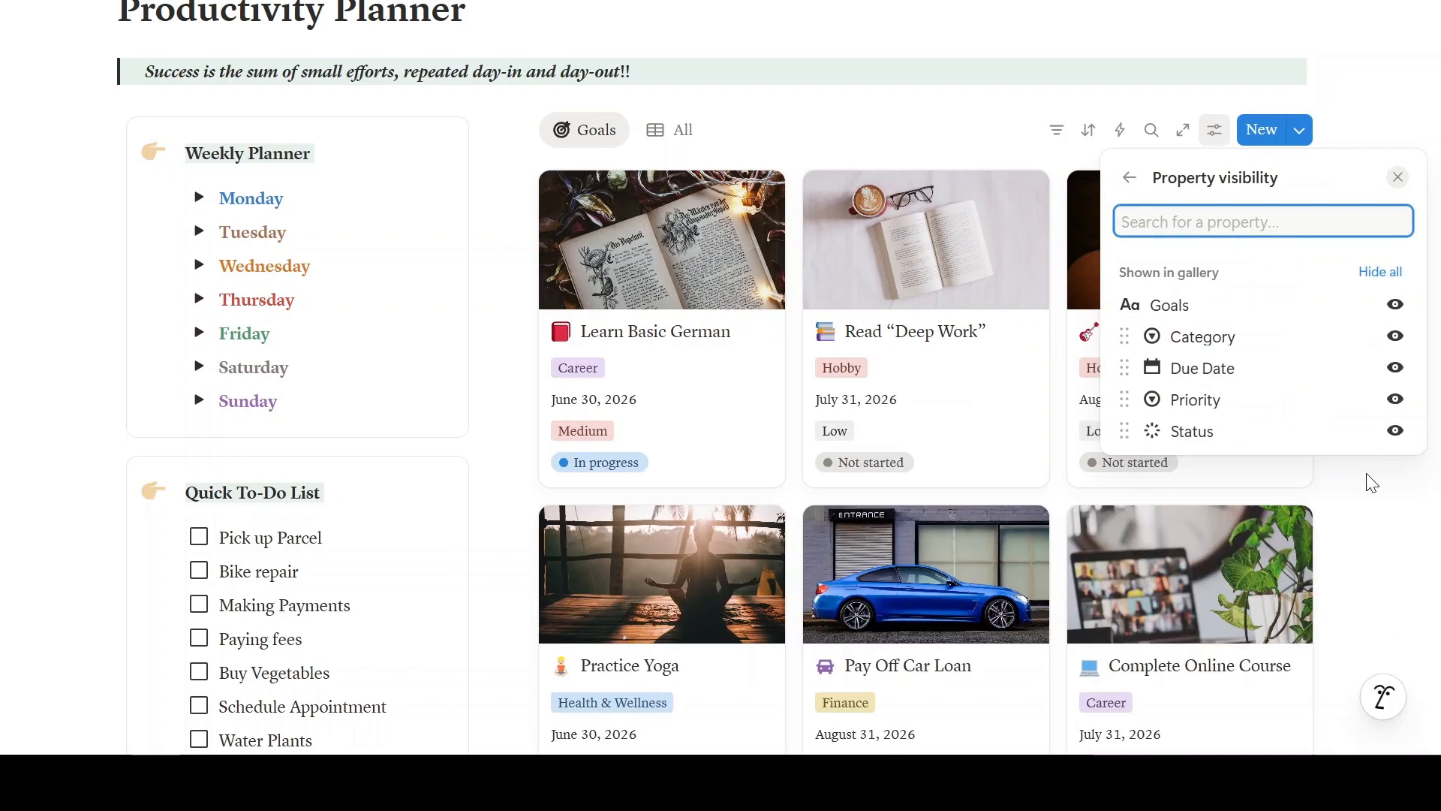
click(1383, 556)
scroll(1381, 548, down, 3)
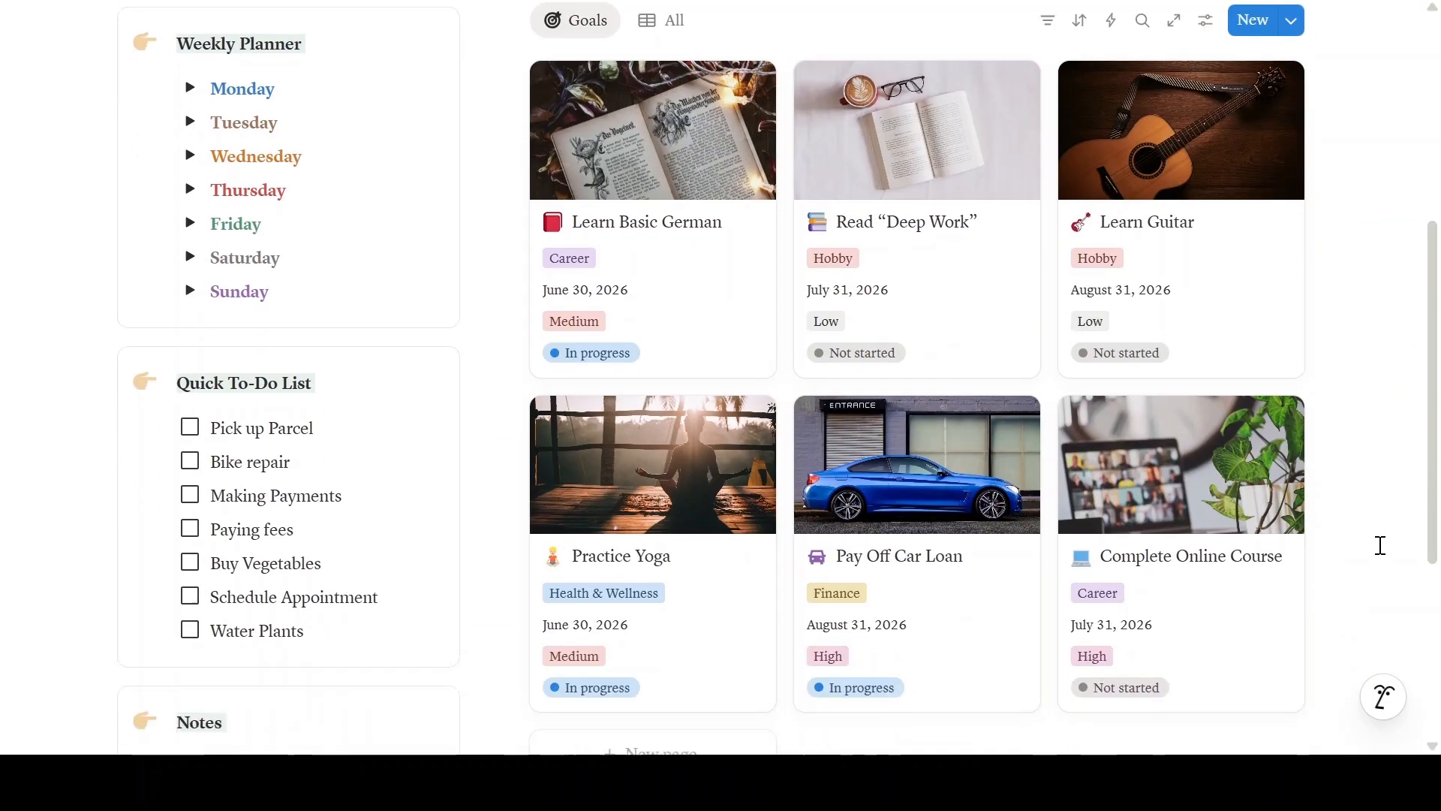
scroll(1379, 545, up, 3)
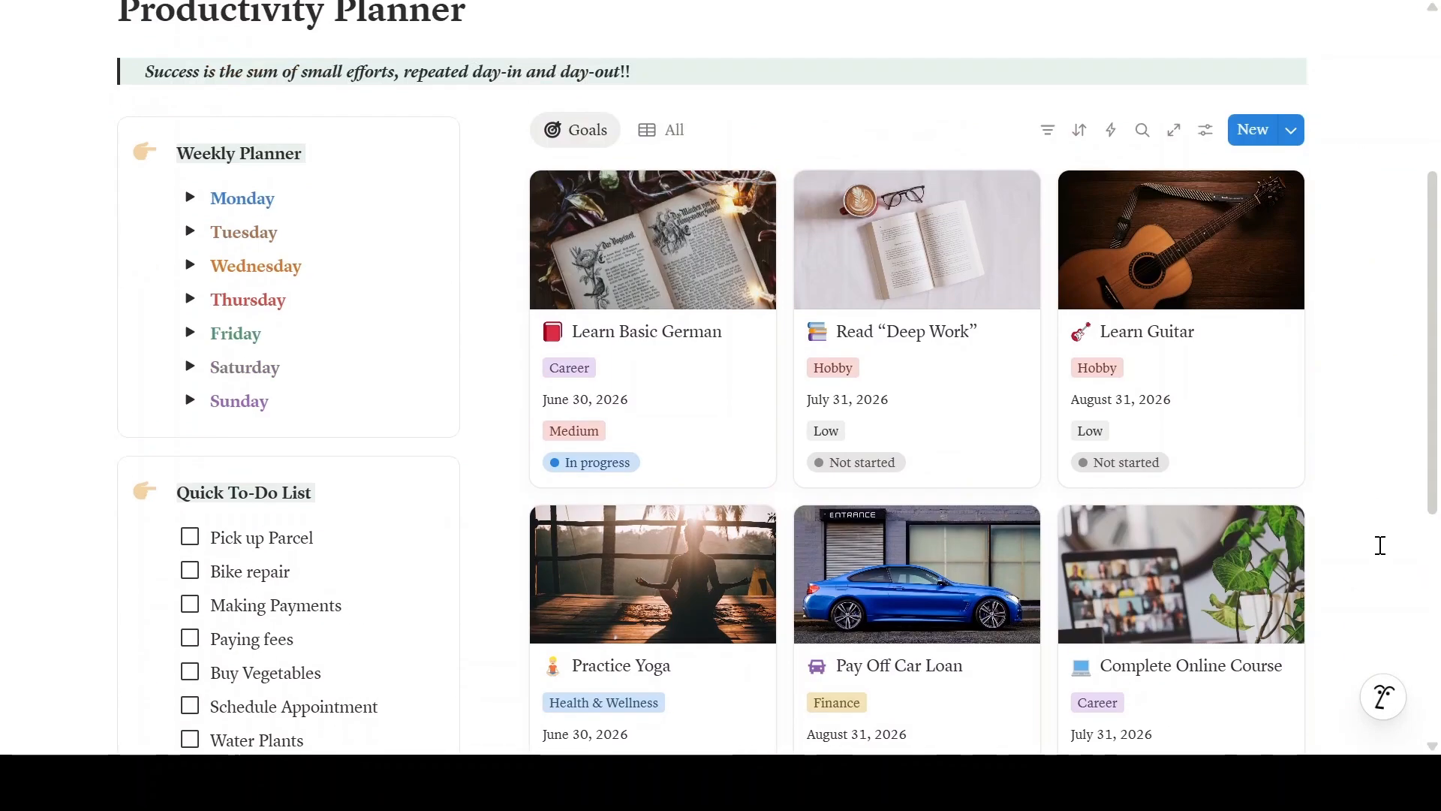
Hide and re-show Category and Status in the Goals gallery so they come after Due Date and Priority on the cards.
click(1208, 129)
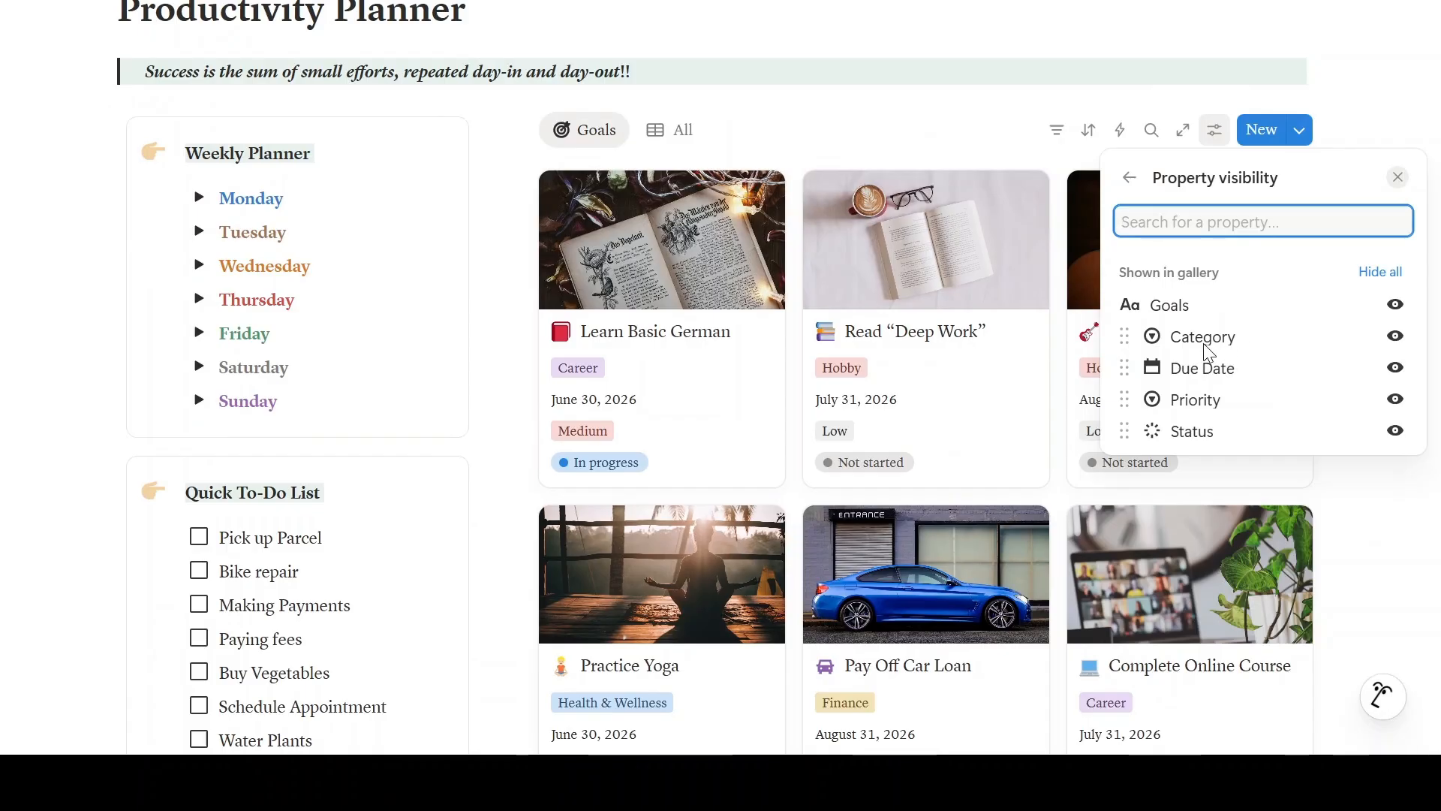
click(1396, 337)
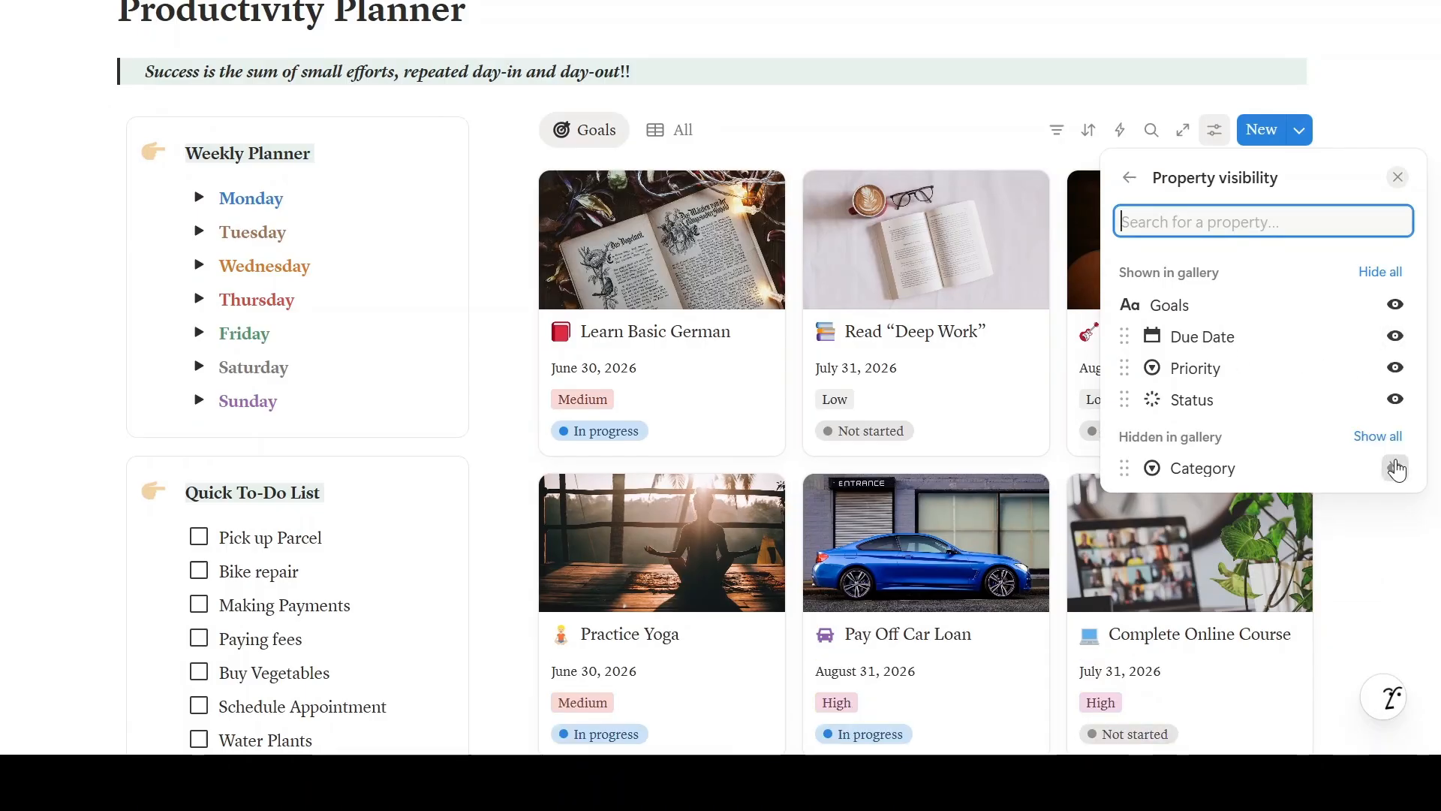
click(1395, 468)
click(1394, 400)
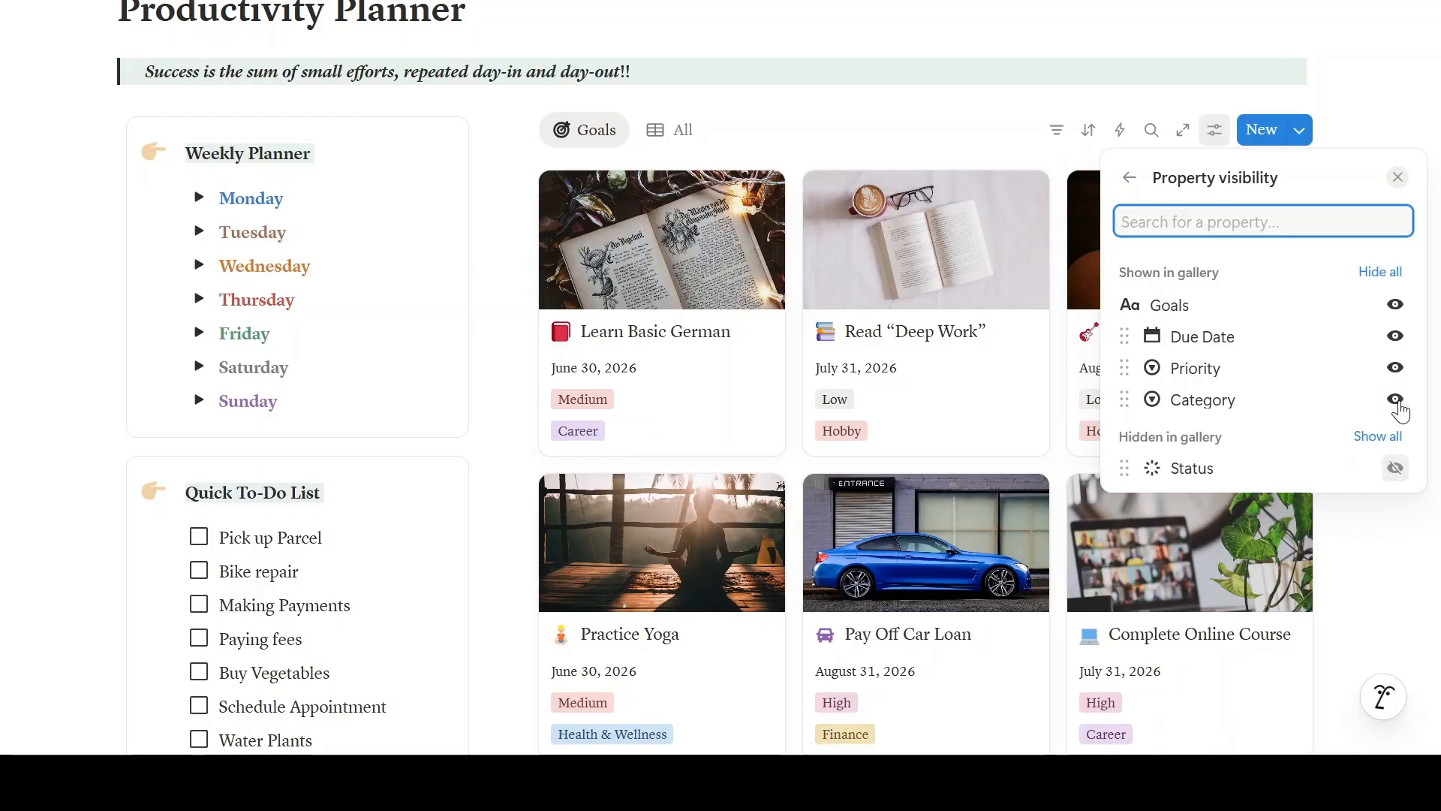
click(1395, 468)
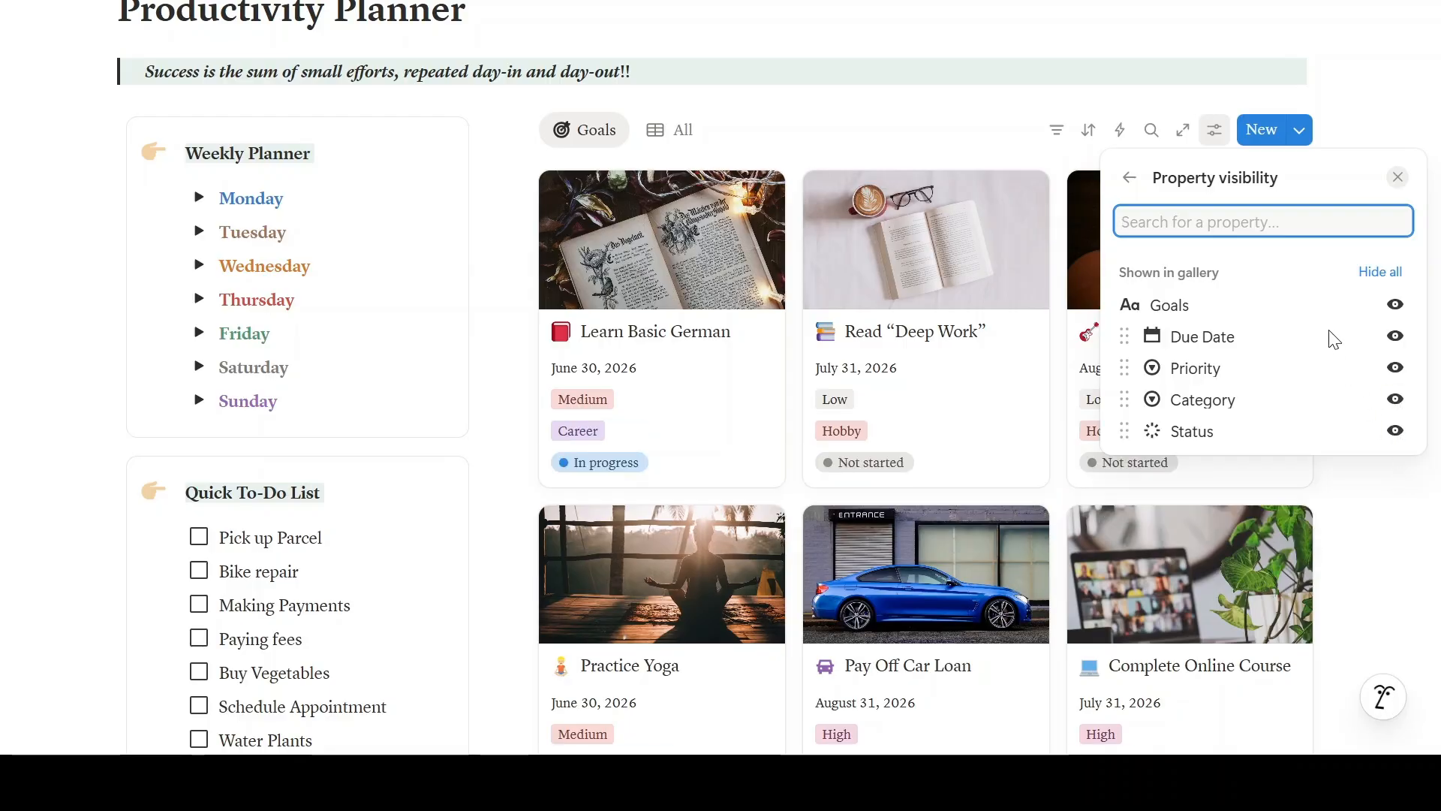
click(1384, 514)
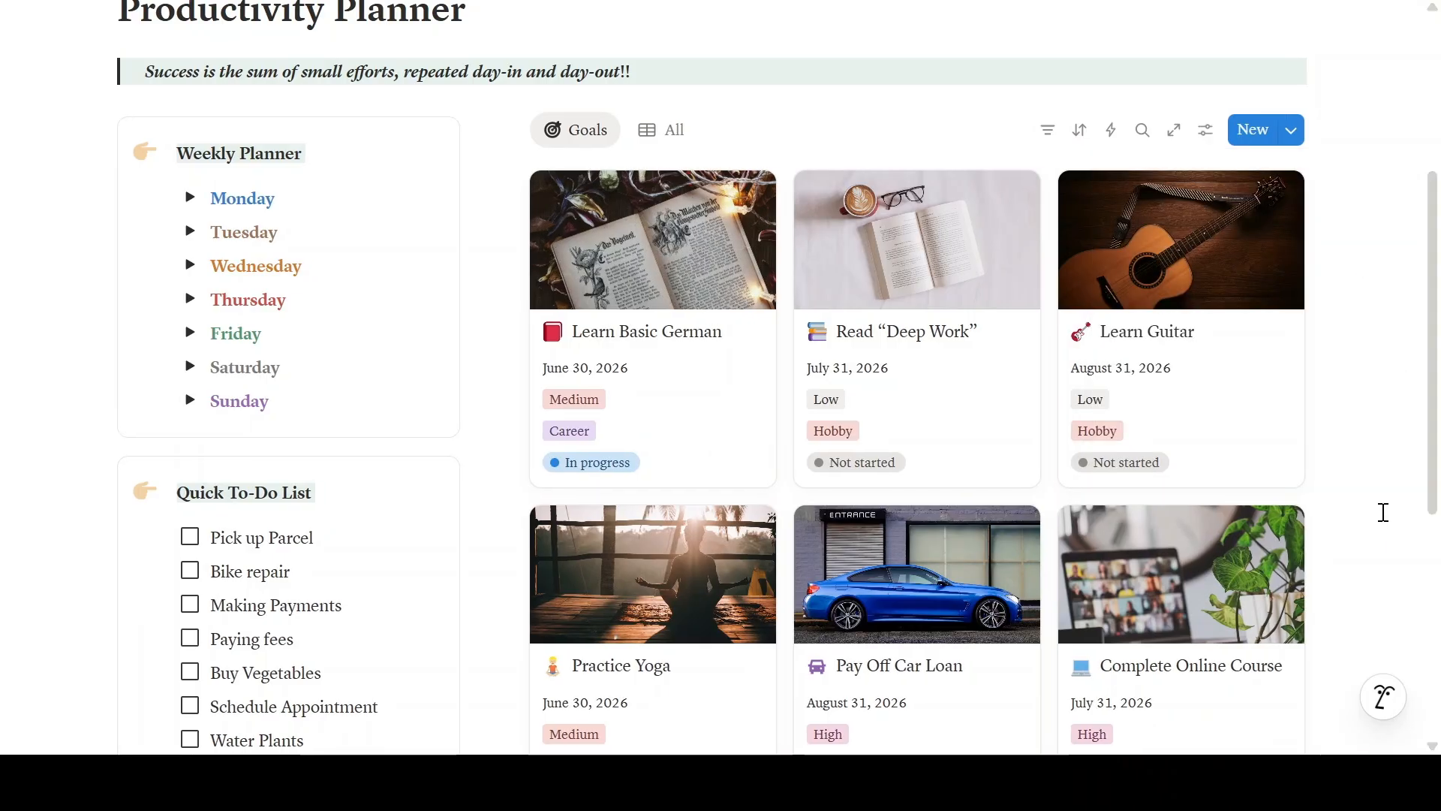
Duplicate the All view and name the copy "By Category".
click(665, 132)
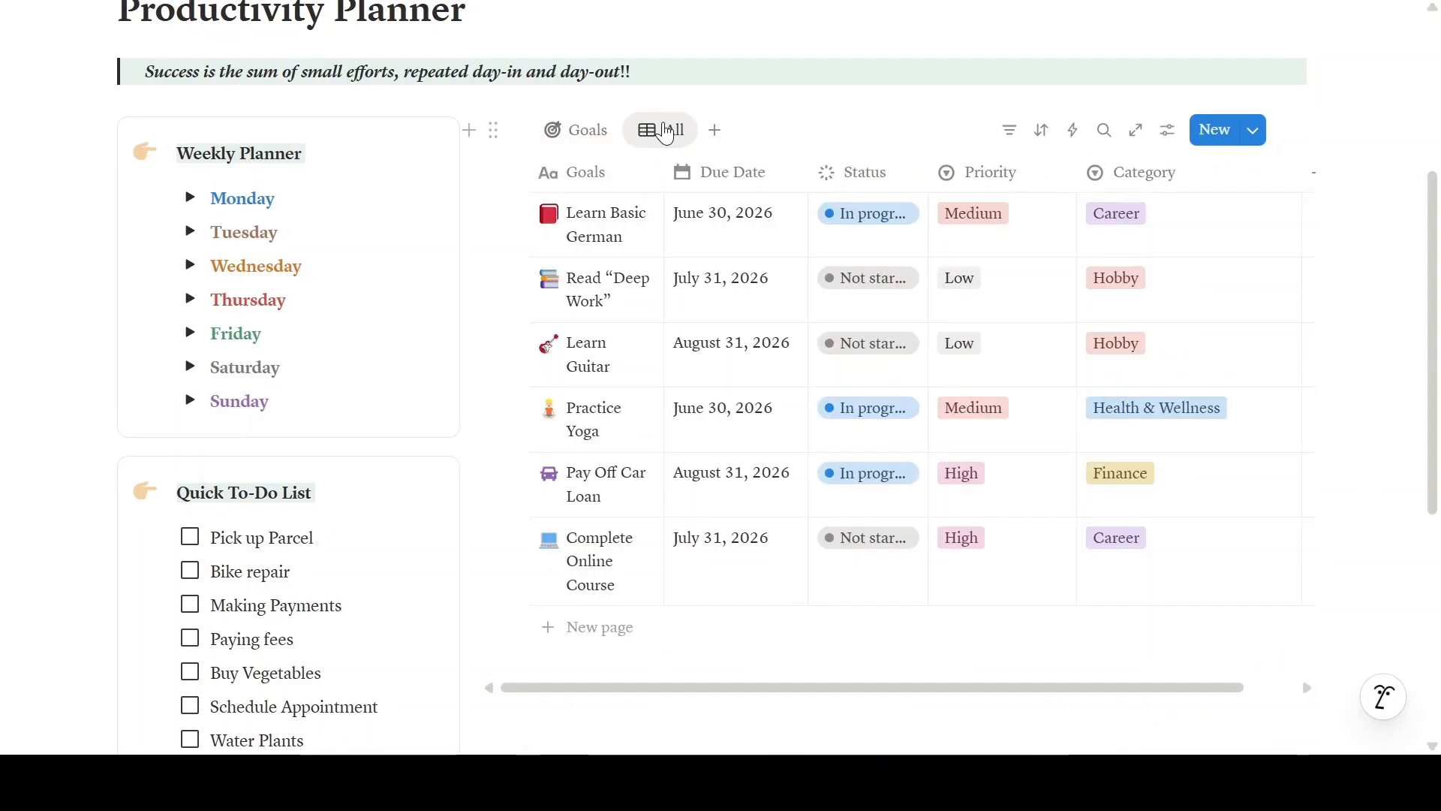
click(666, 132)
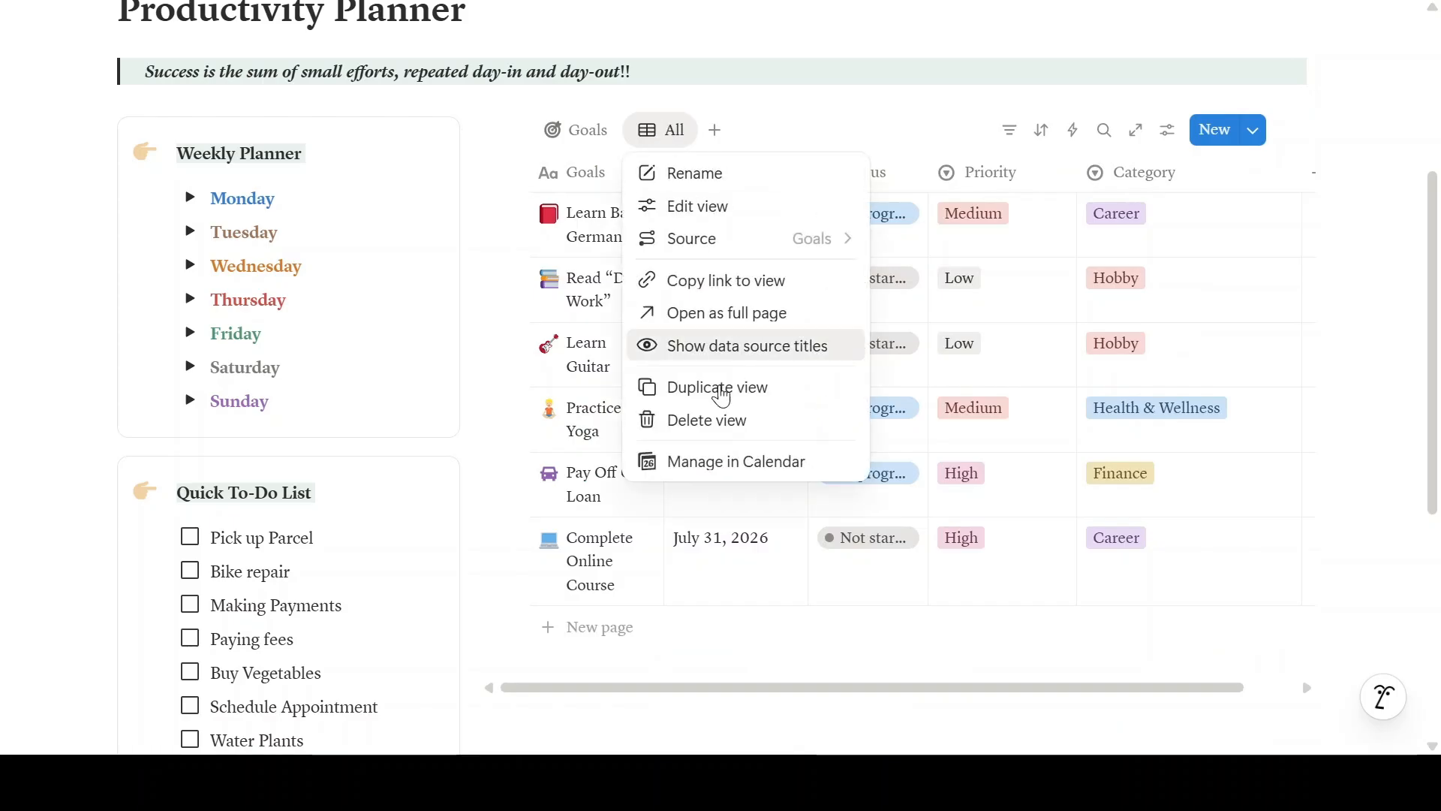
click(720, 397)
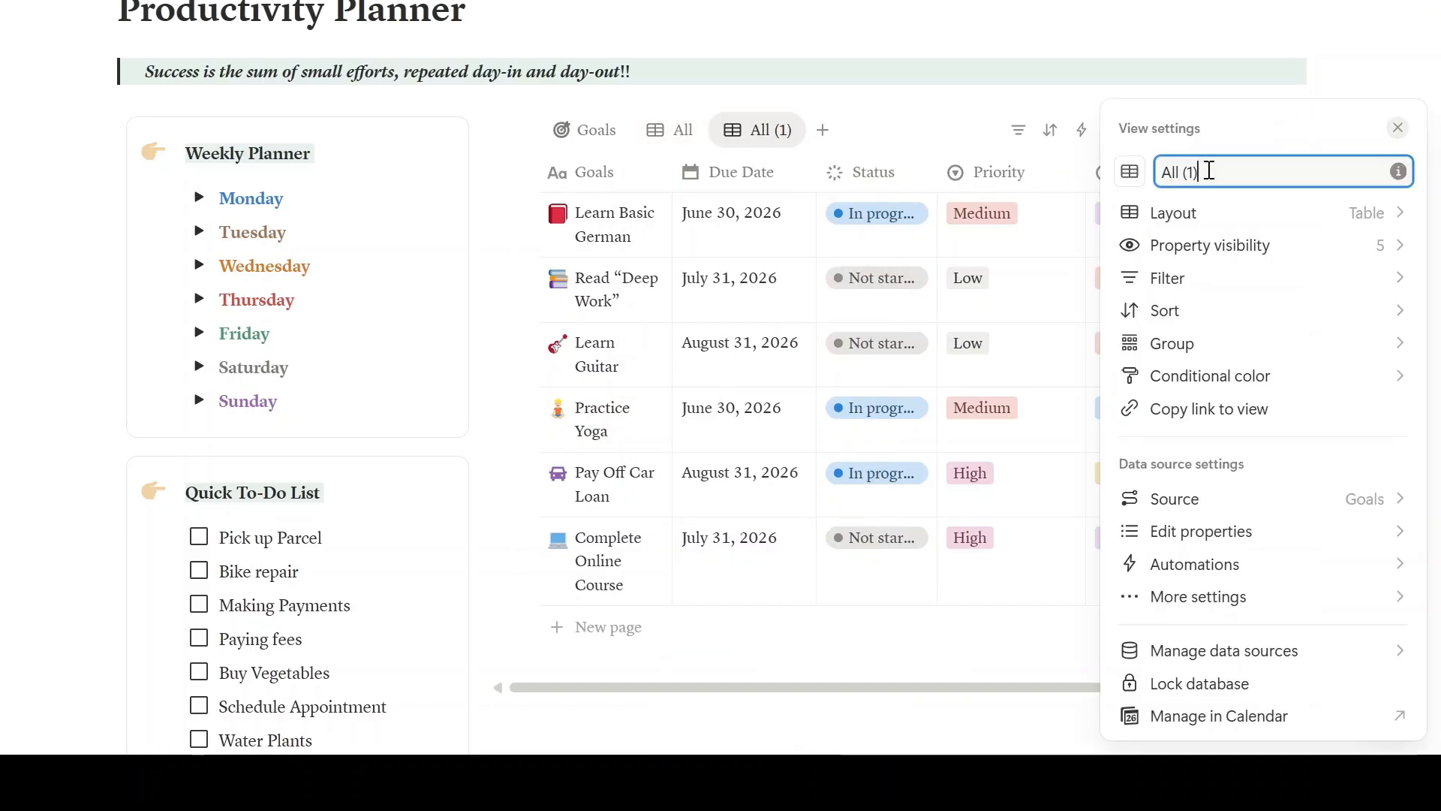
drag(1206, 171, 1140, 180)
text(By Category)
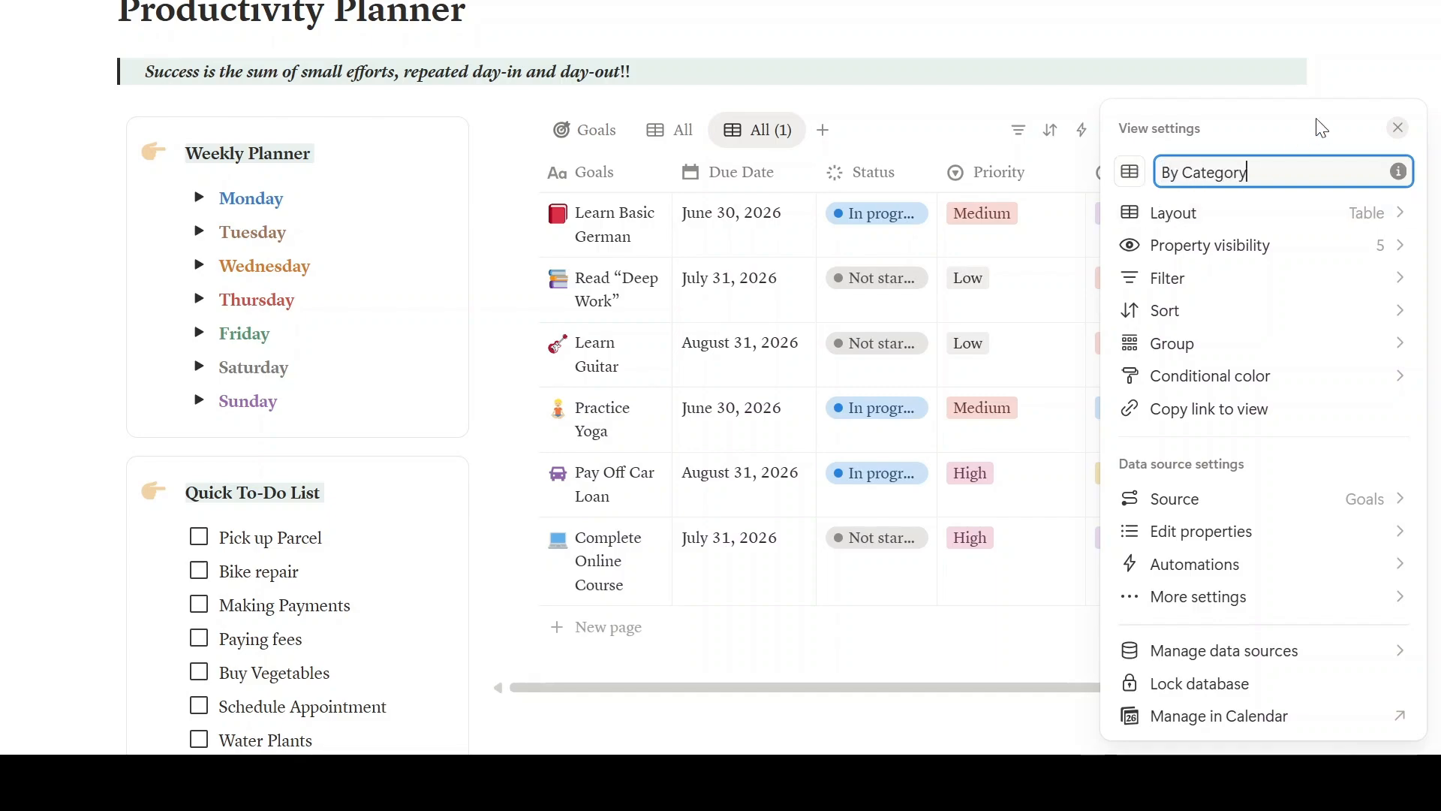
key(Escape)
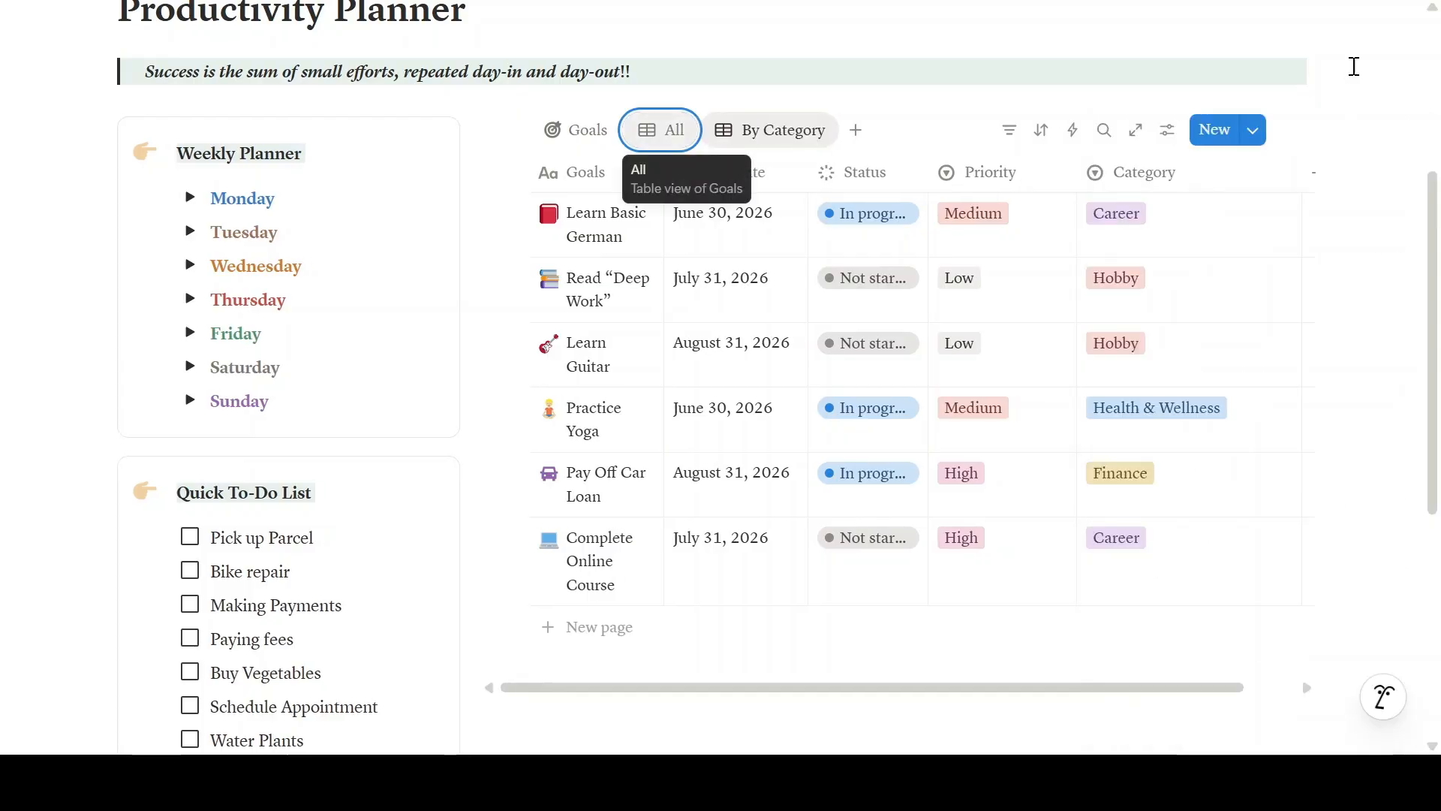
Change the By Category view to a Board layout.
click(1167, 131)
click(1188, 222)
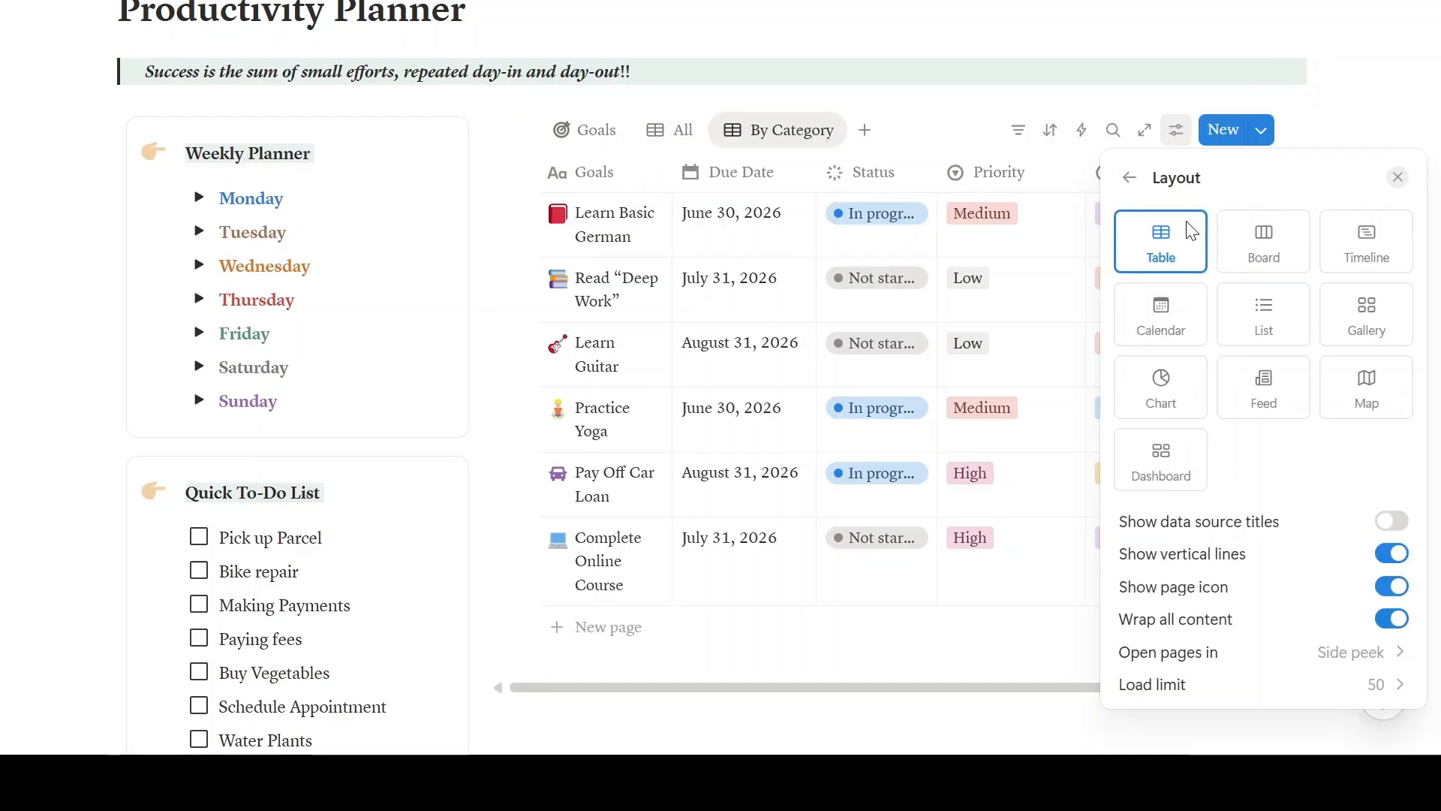
click(1265, 242)
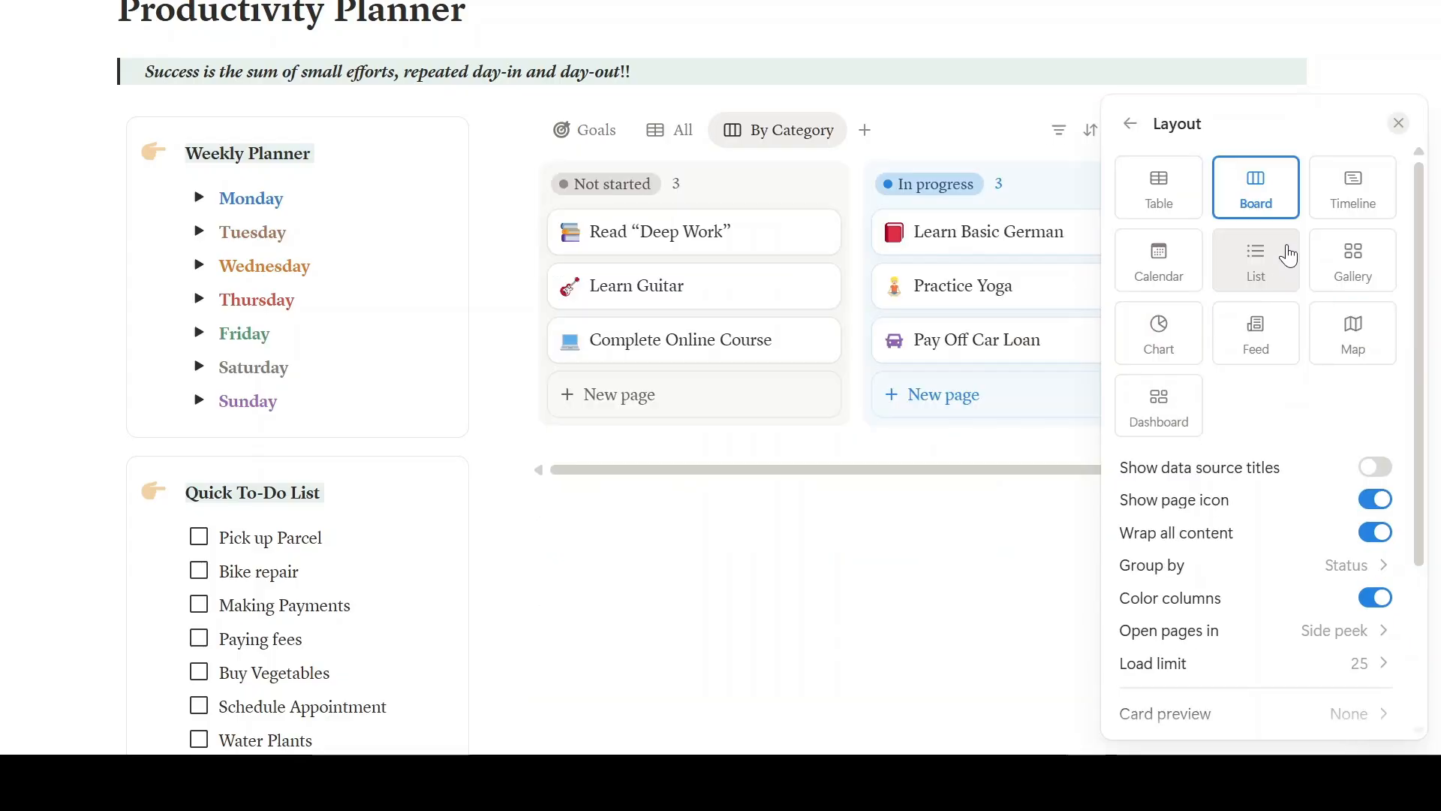
click(1355, 46)
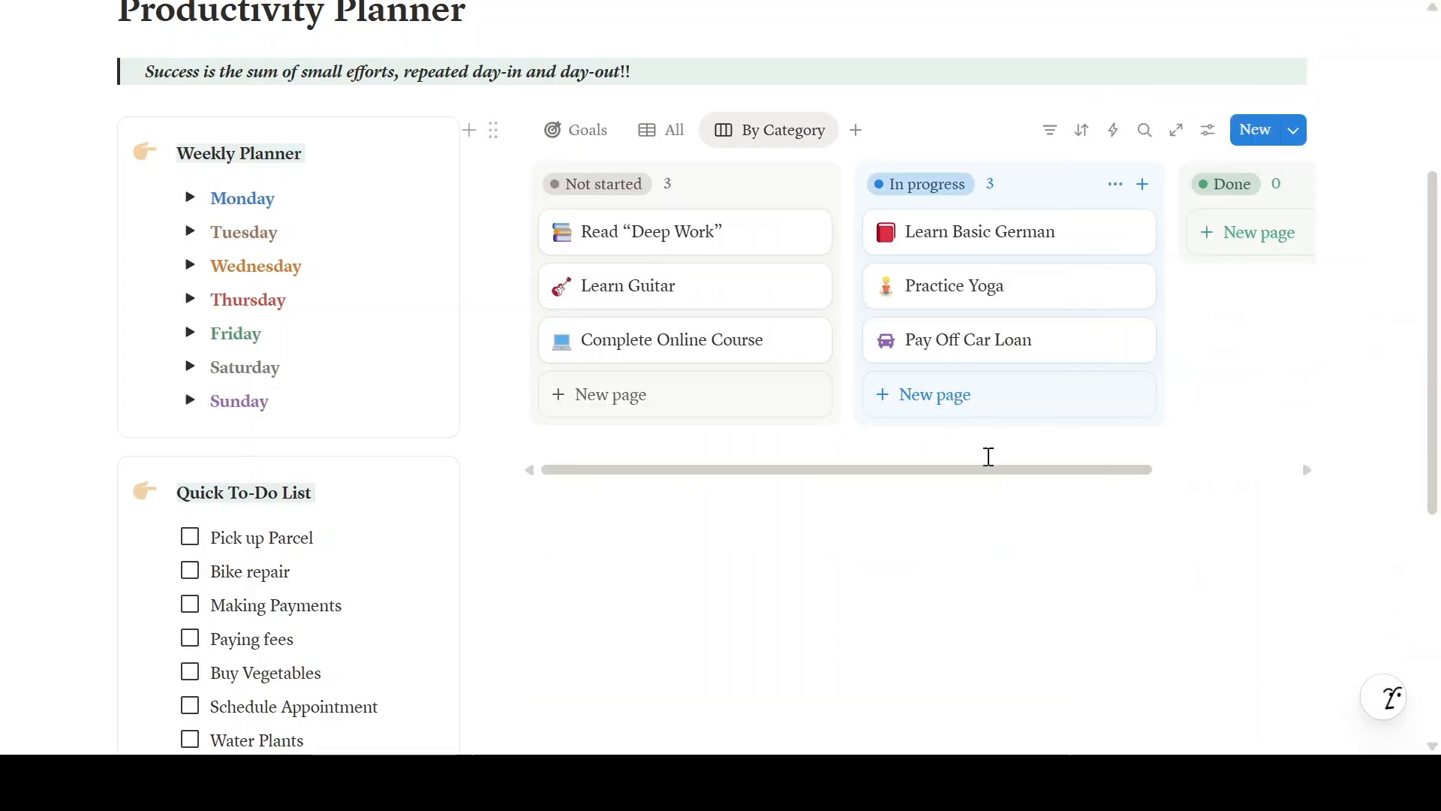
Group the By Category board by the Category property.
click(1208, 131)
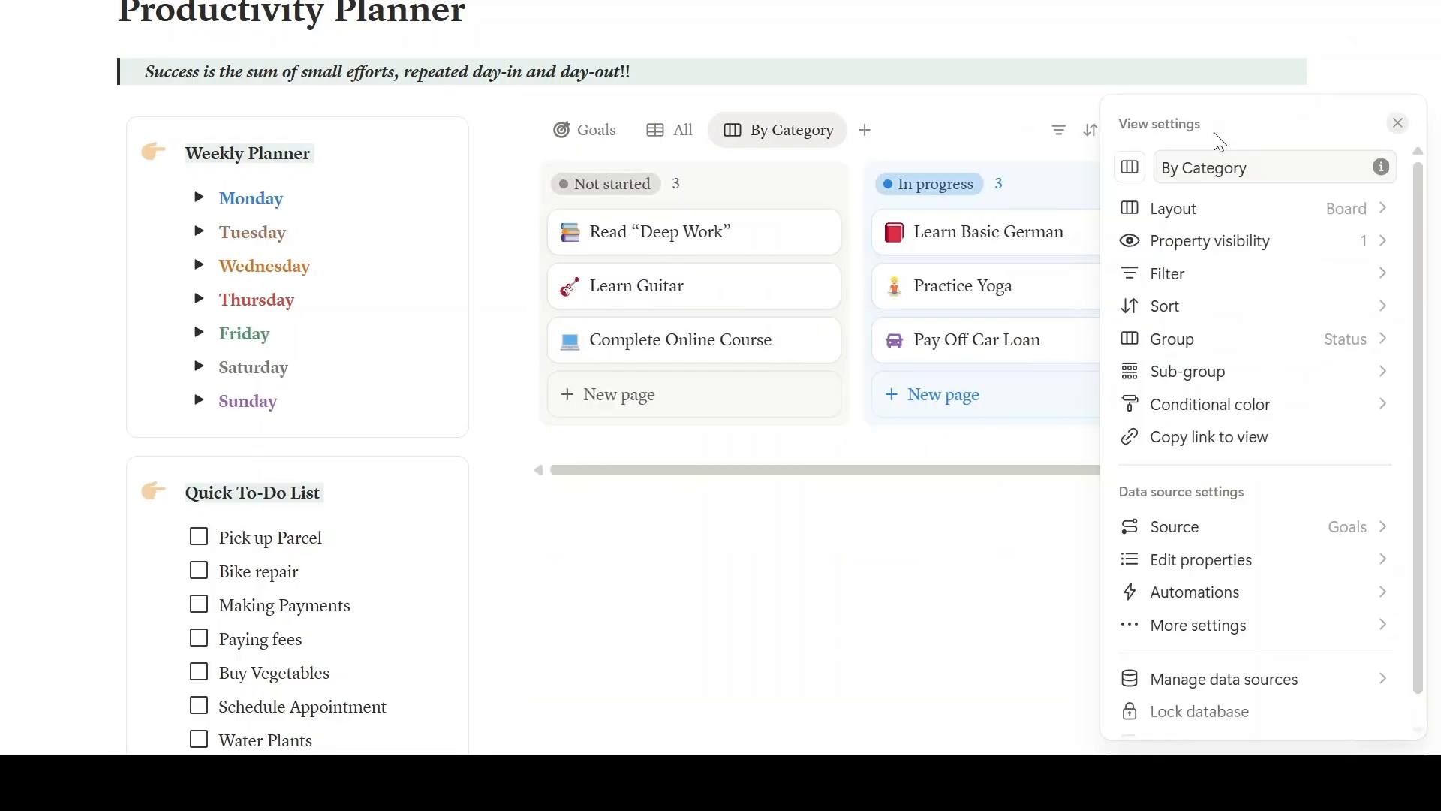
click(1259, 344)
click(1329, 219)
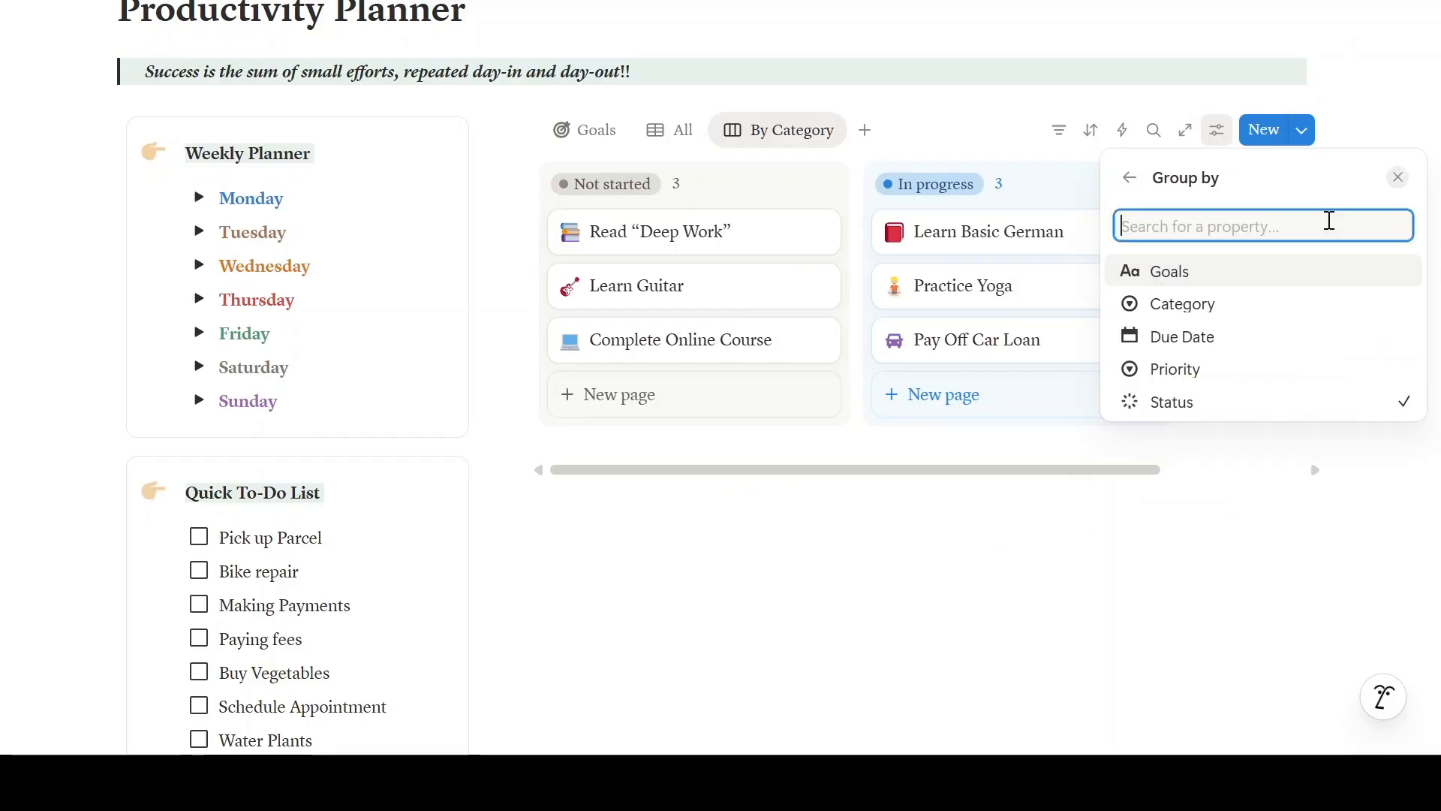
click(1216, 310)
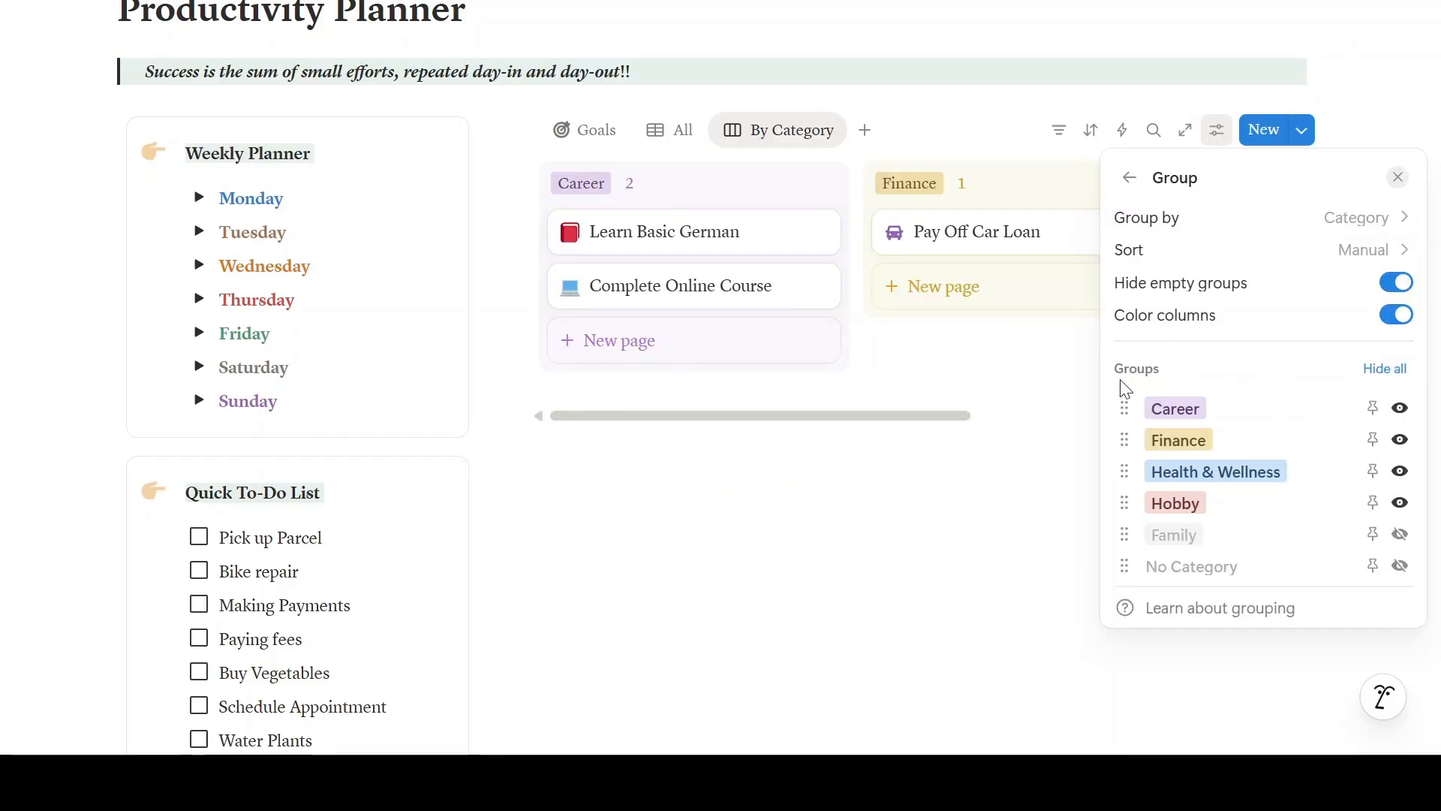
click(1014, 512)
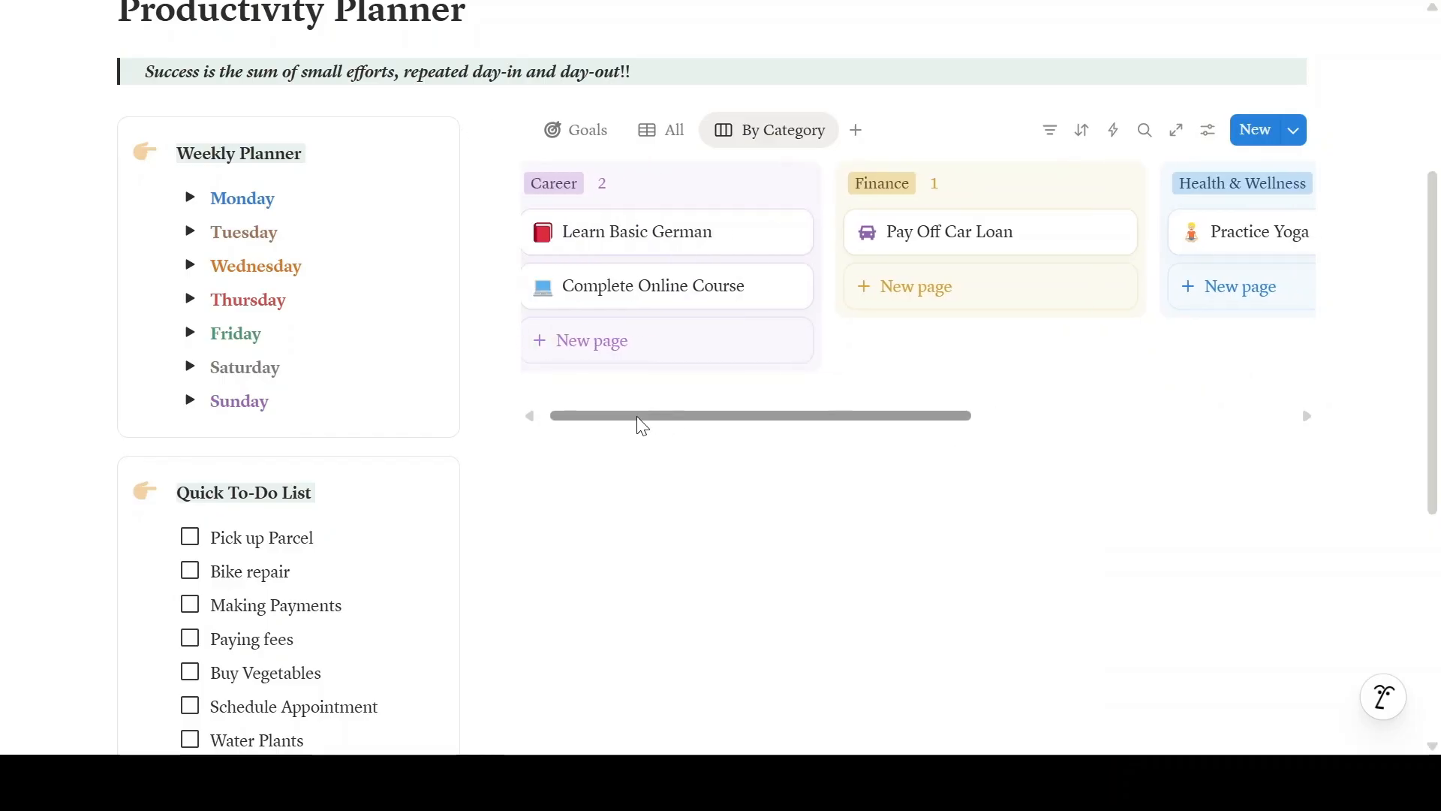
Show all properties on the cards of the By Category board.
click(1214, 143)
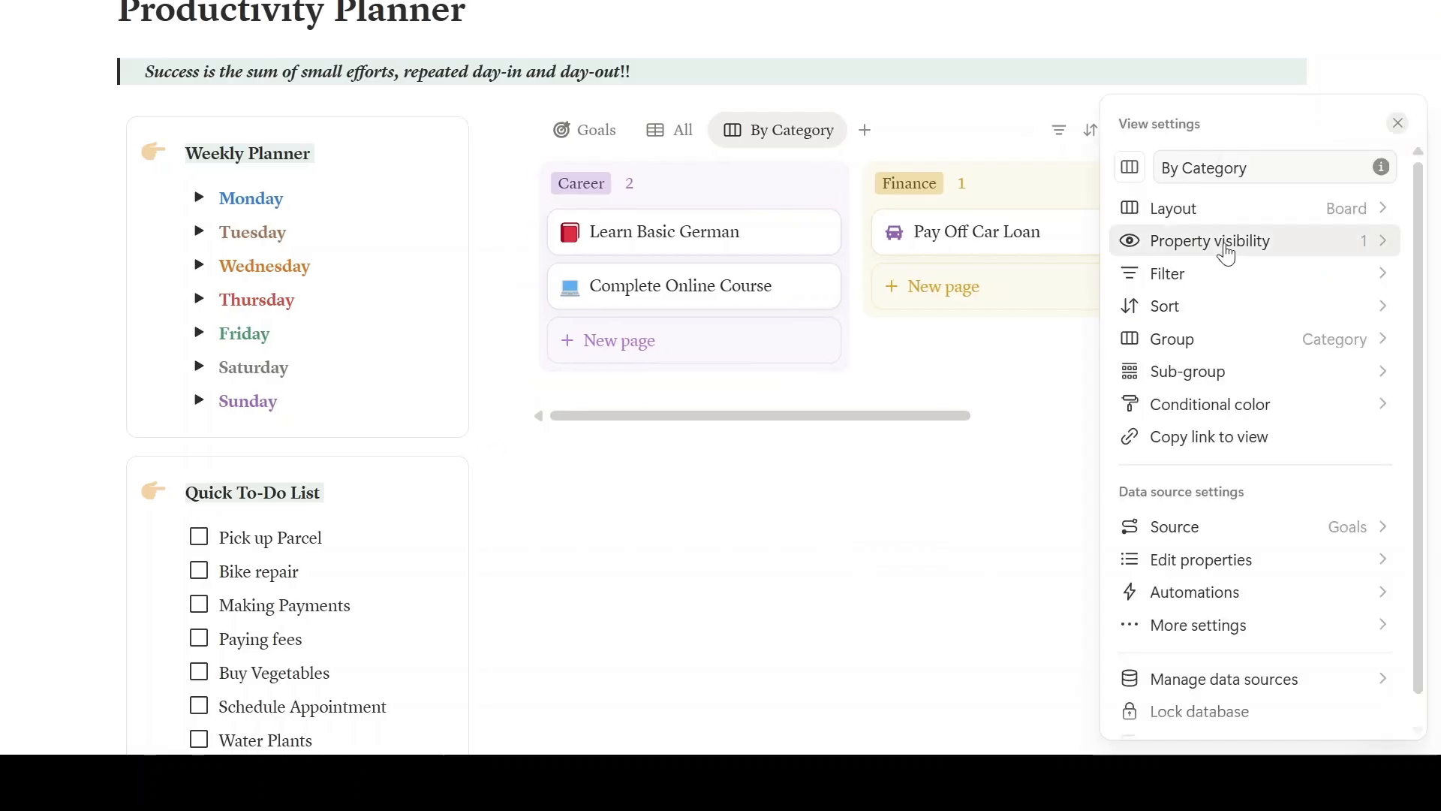
click(1226, 248)
click(1377, 341)
click(1039, 550)
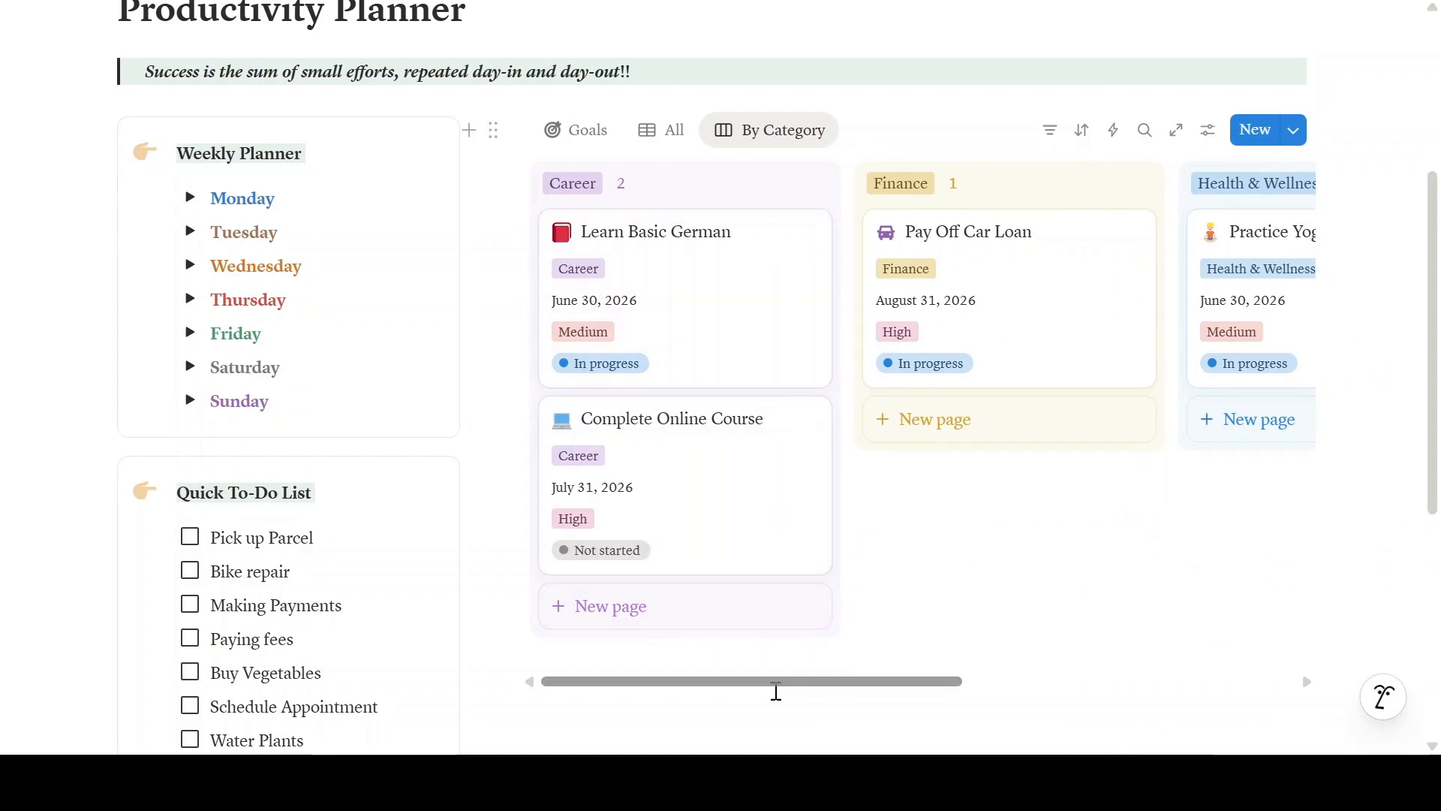
mouse_move(776, 690)
mouse_down()
mouse_move(1135, 705)
mouse_move(733, 696)
mouse_up()
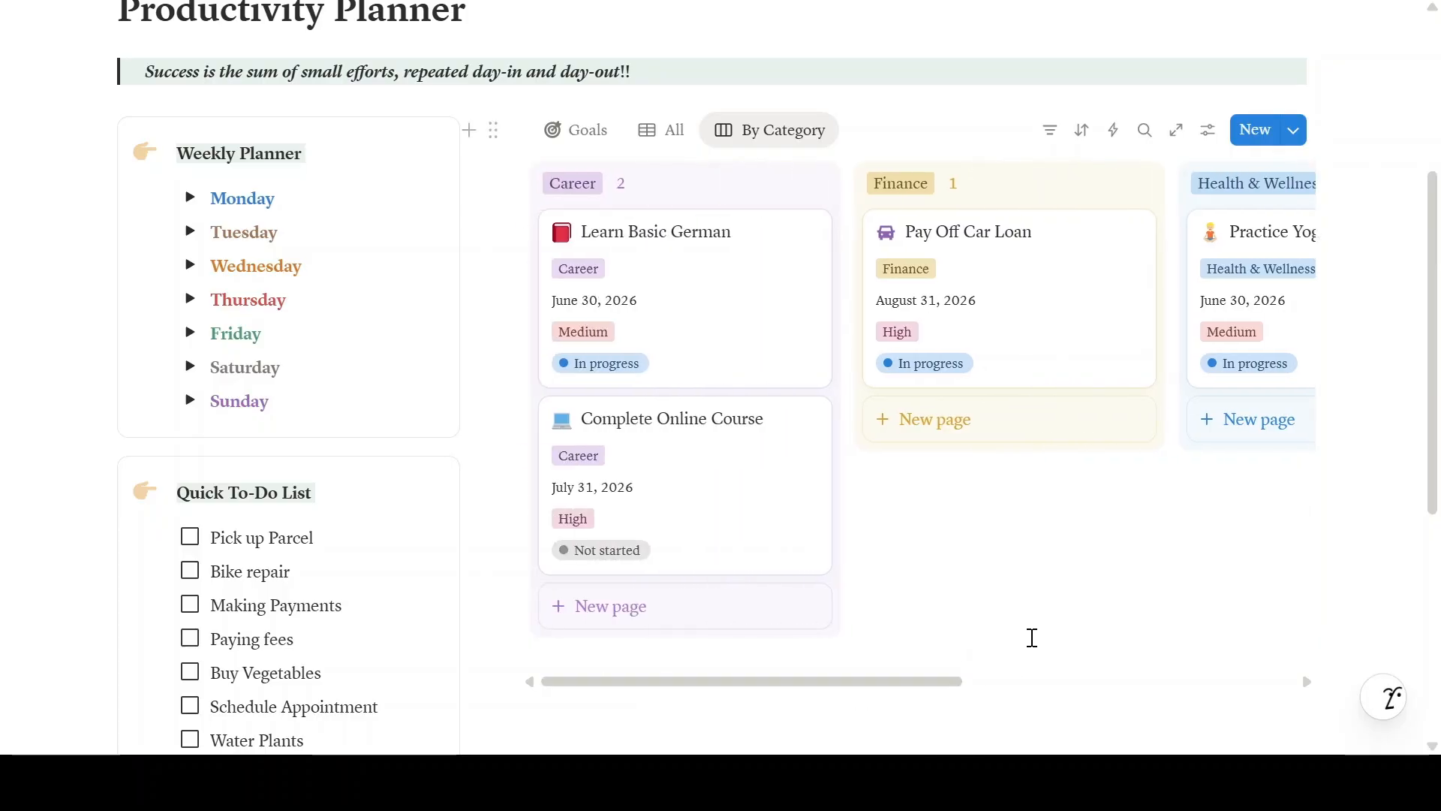
Switch back to the Goals view and insert a new button block directly below the gallery.
click(595, 129)
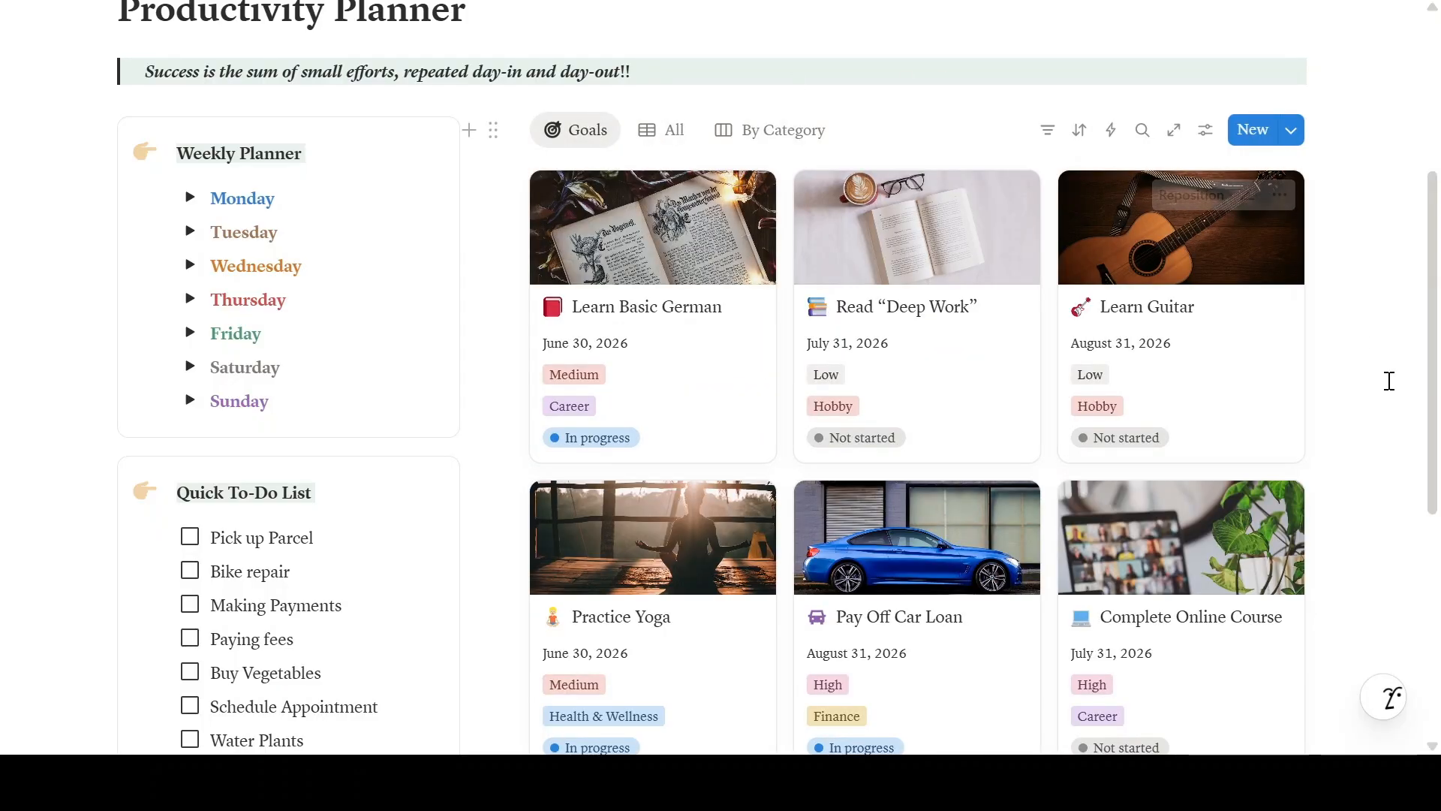
scroll(1389, 380, up, 5)
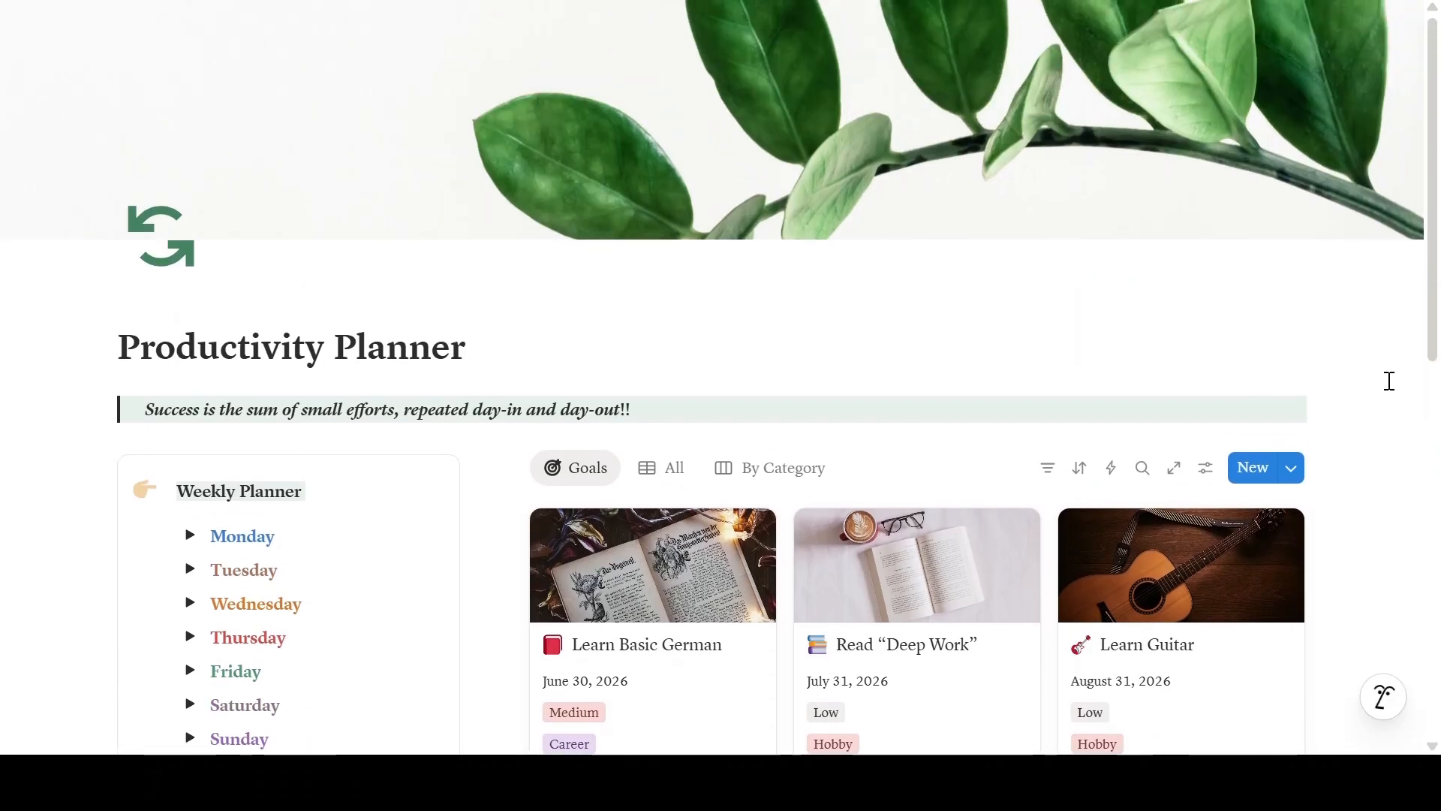
scroll(1389, 381, down, 10)
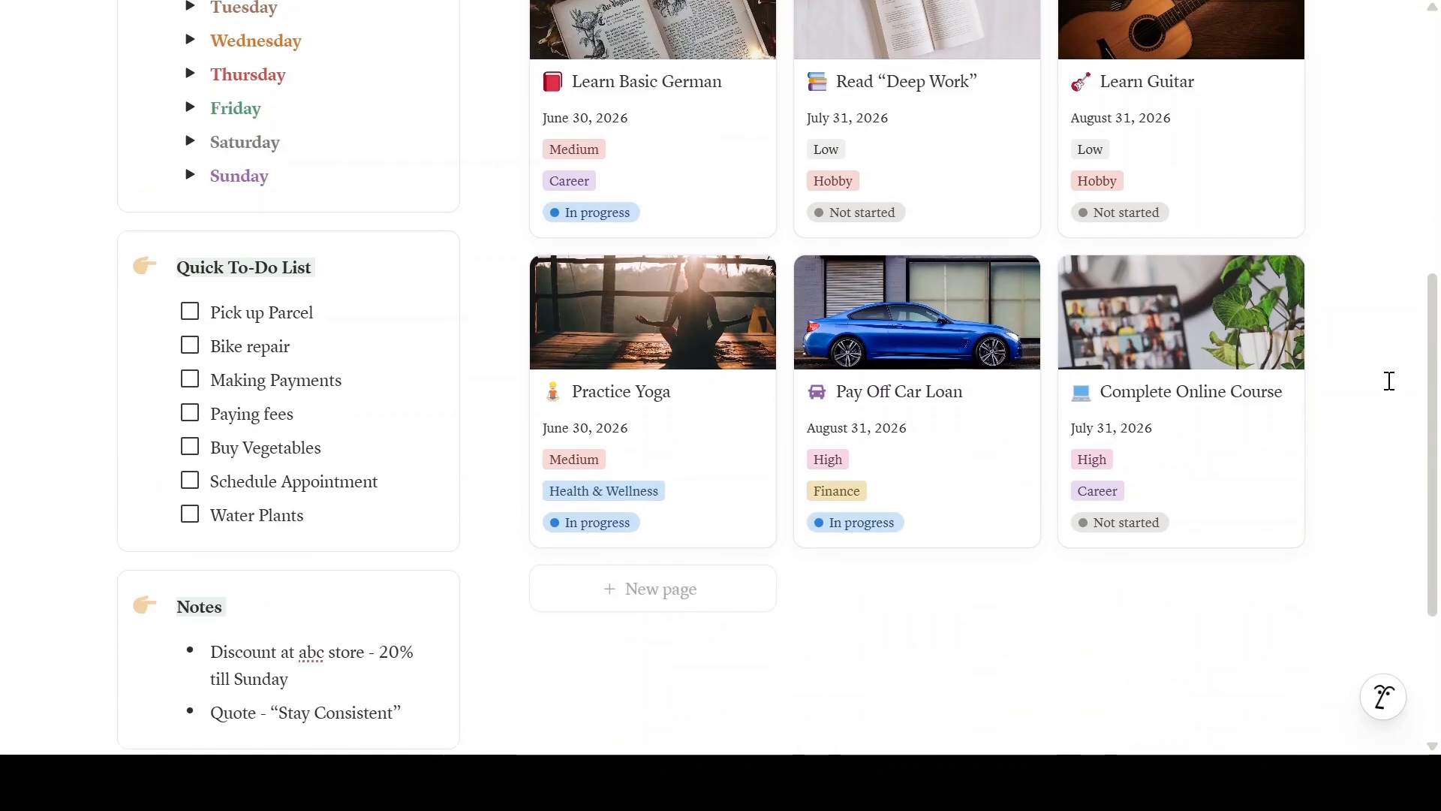
scroll(1389, 381, up, 8)
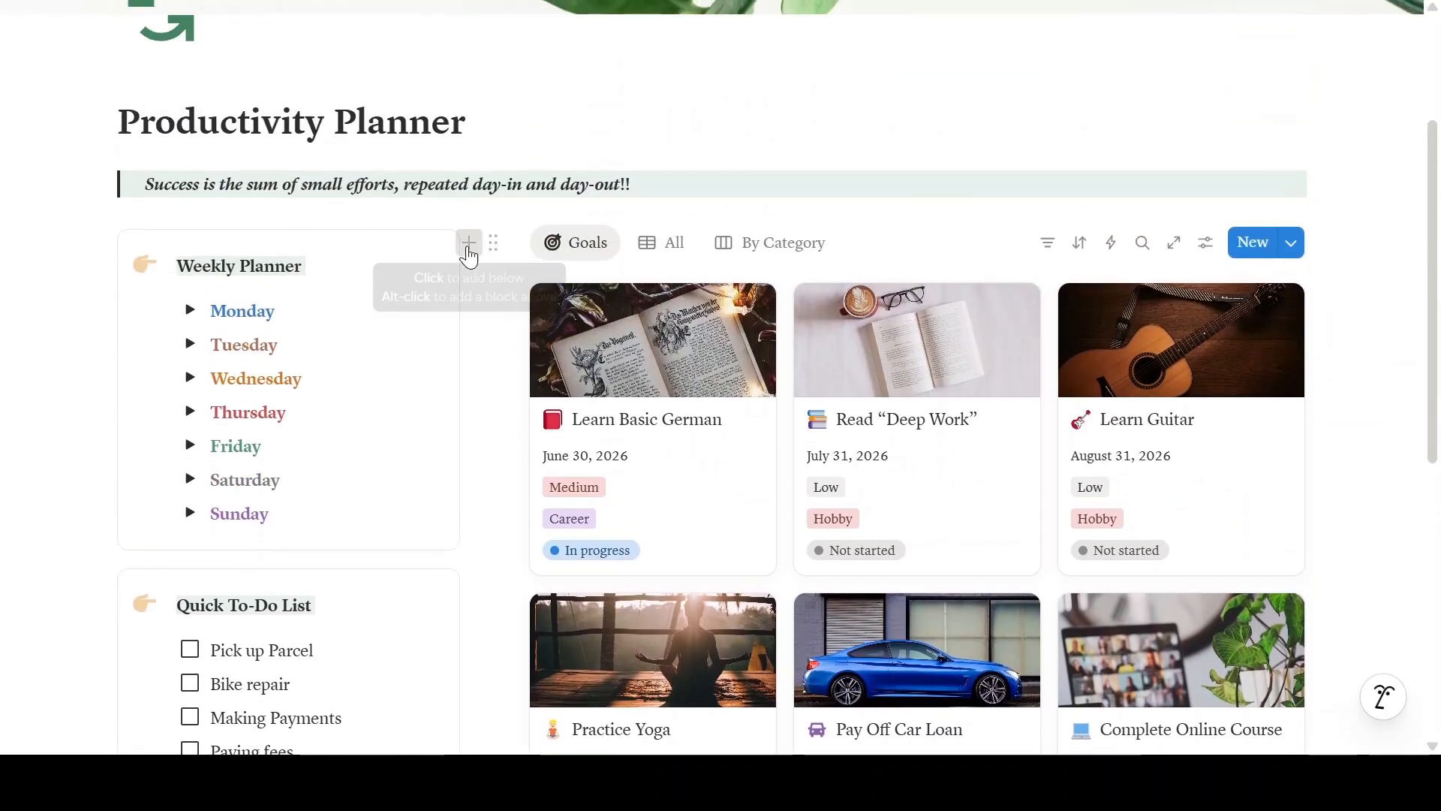
scroll(1355, 459, down, 6)
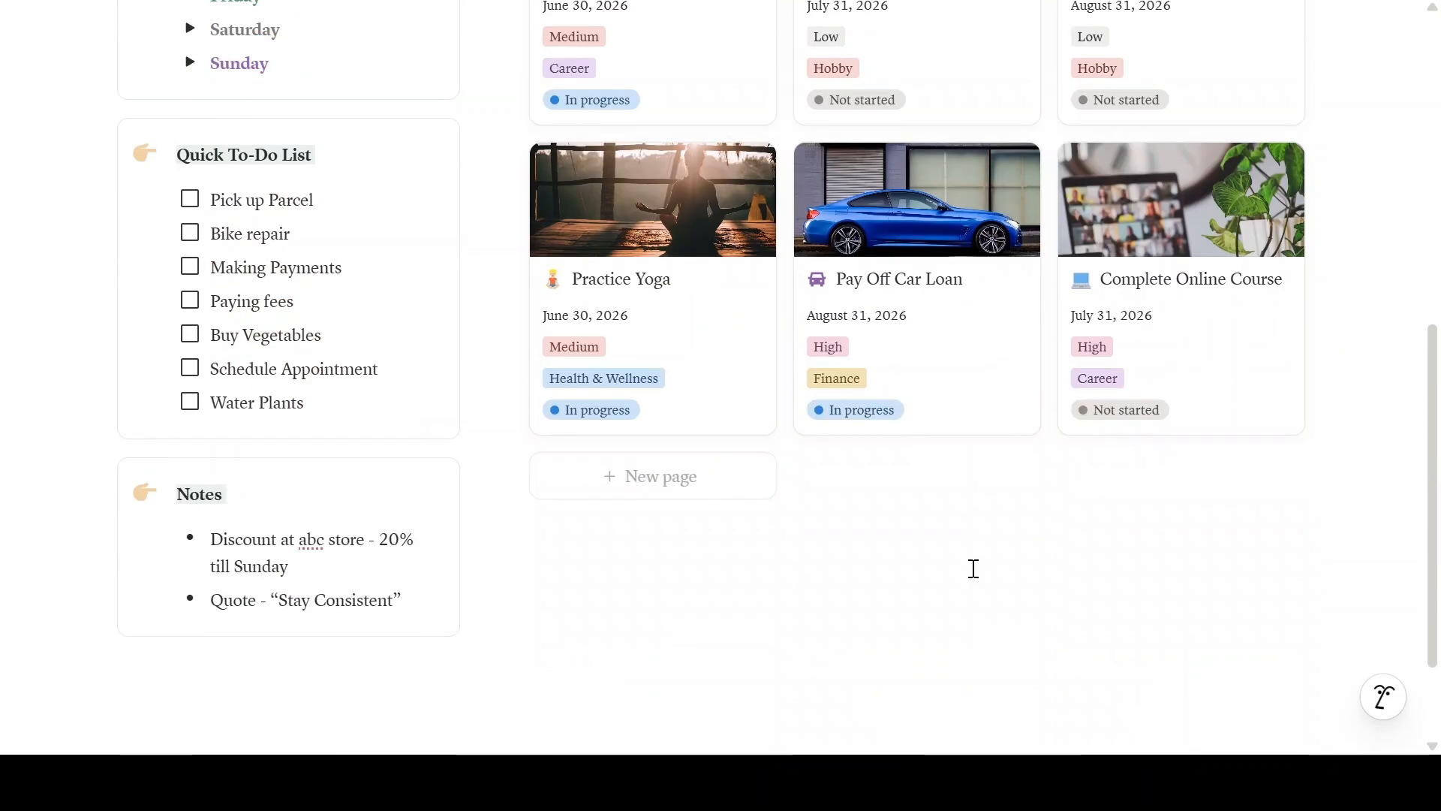
click(551, 527)
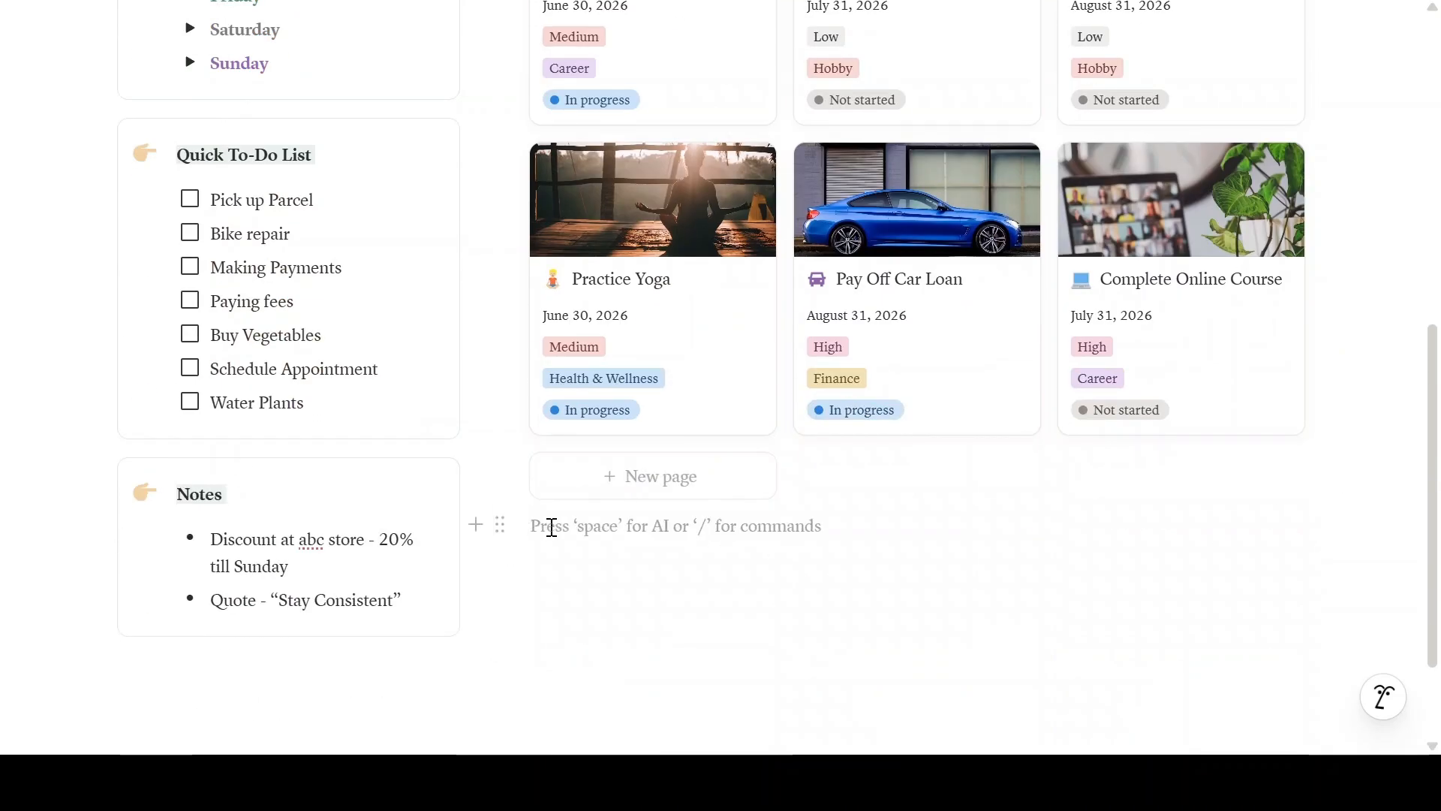
text(/but)
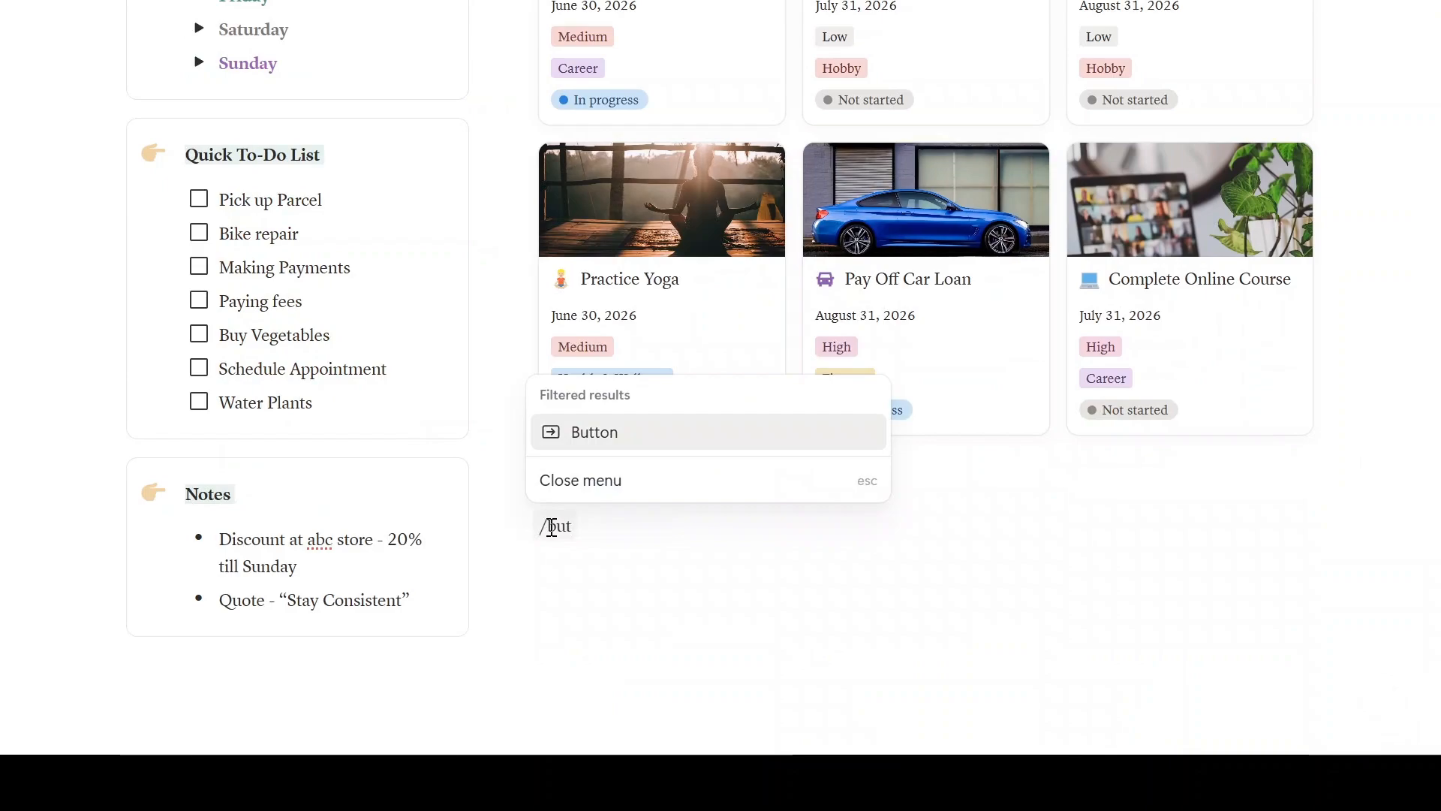
click(579, 432)
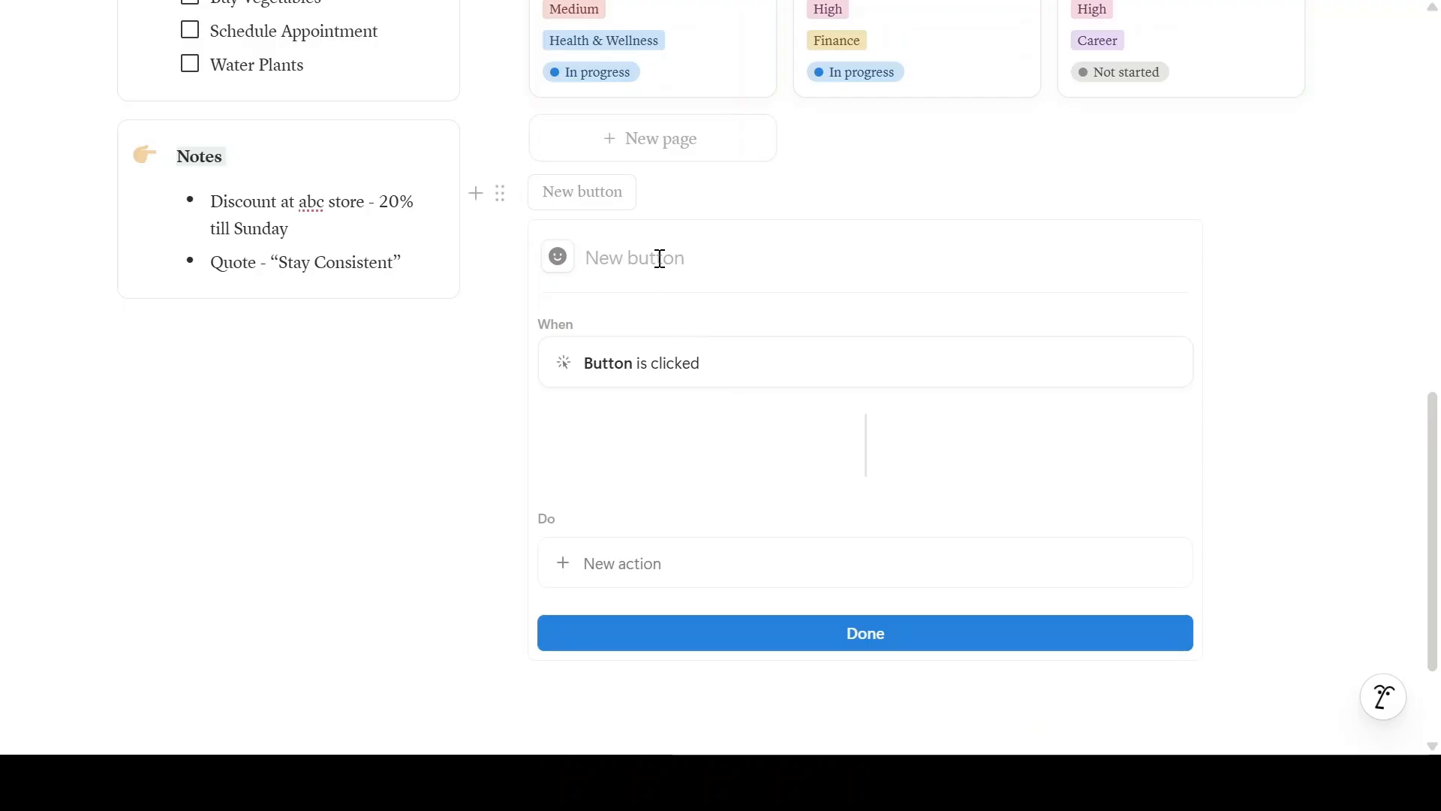
Name the button "Add New Goal" and give it an action that adds a page to the Productivity Planner's Goals database.
text(Add N)
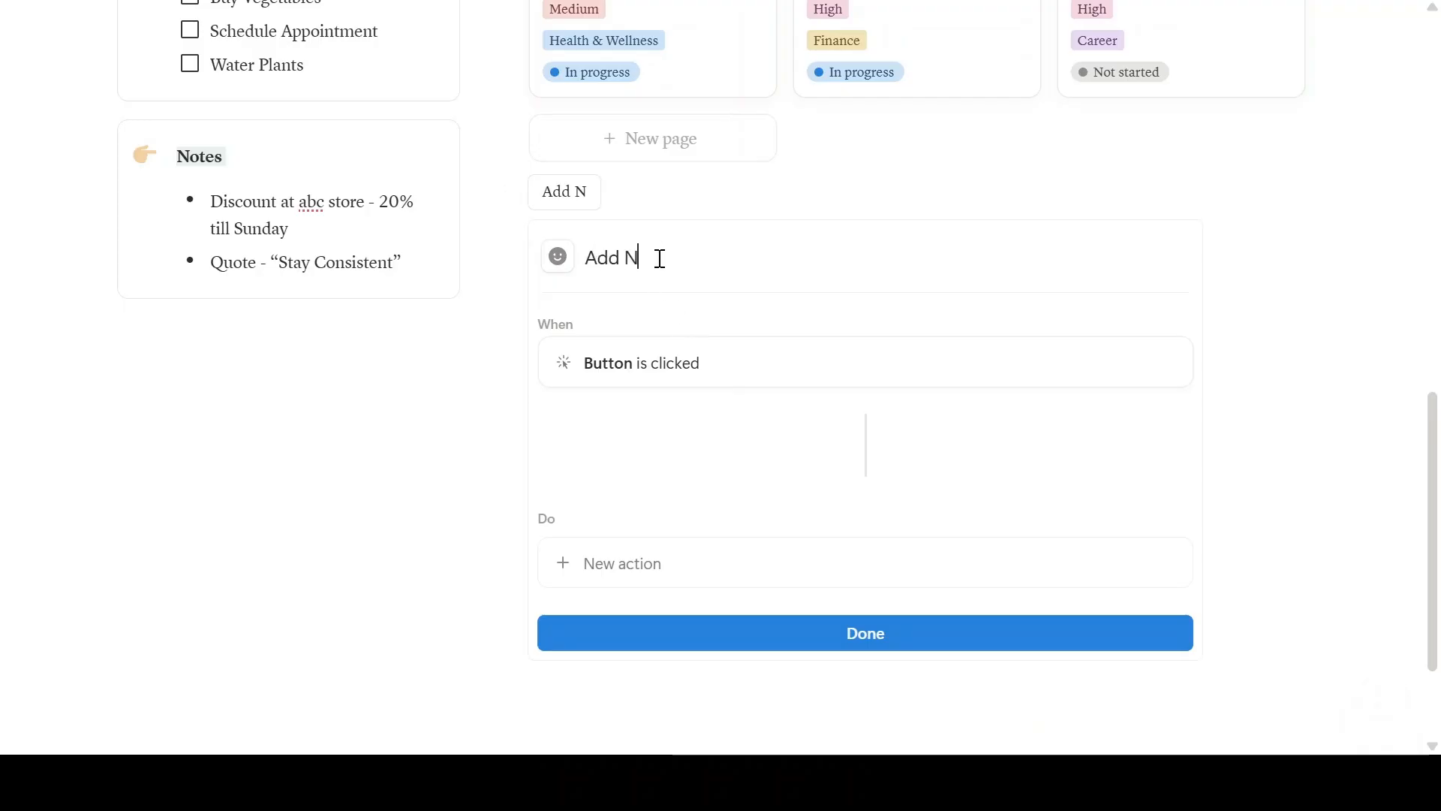
text(ew Goal)
scroll(644, 459, down, 2)
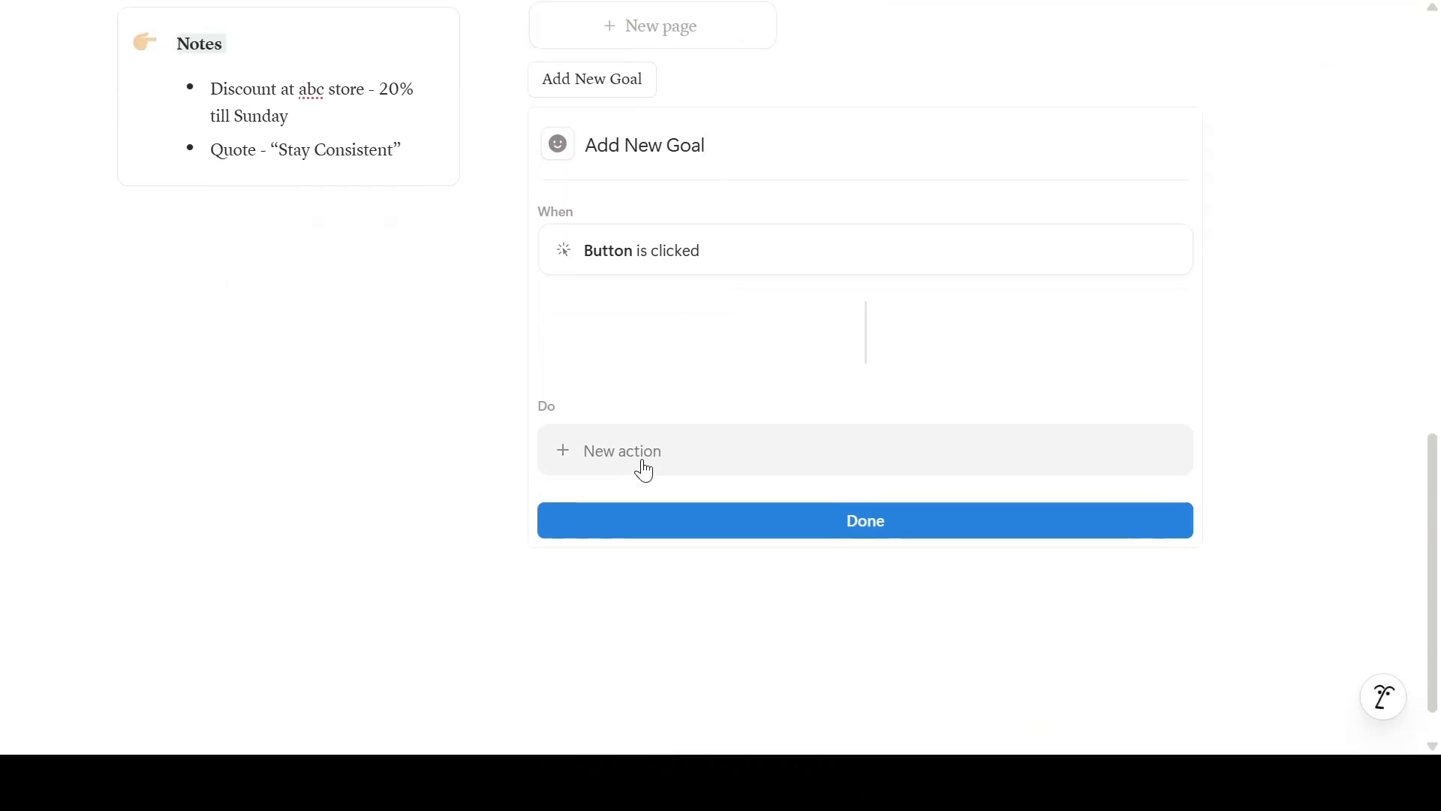
click(644, 459)
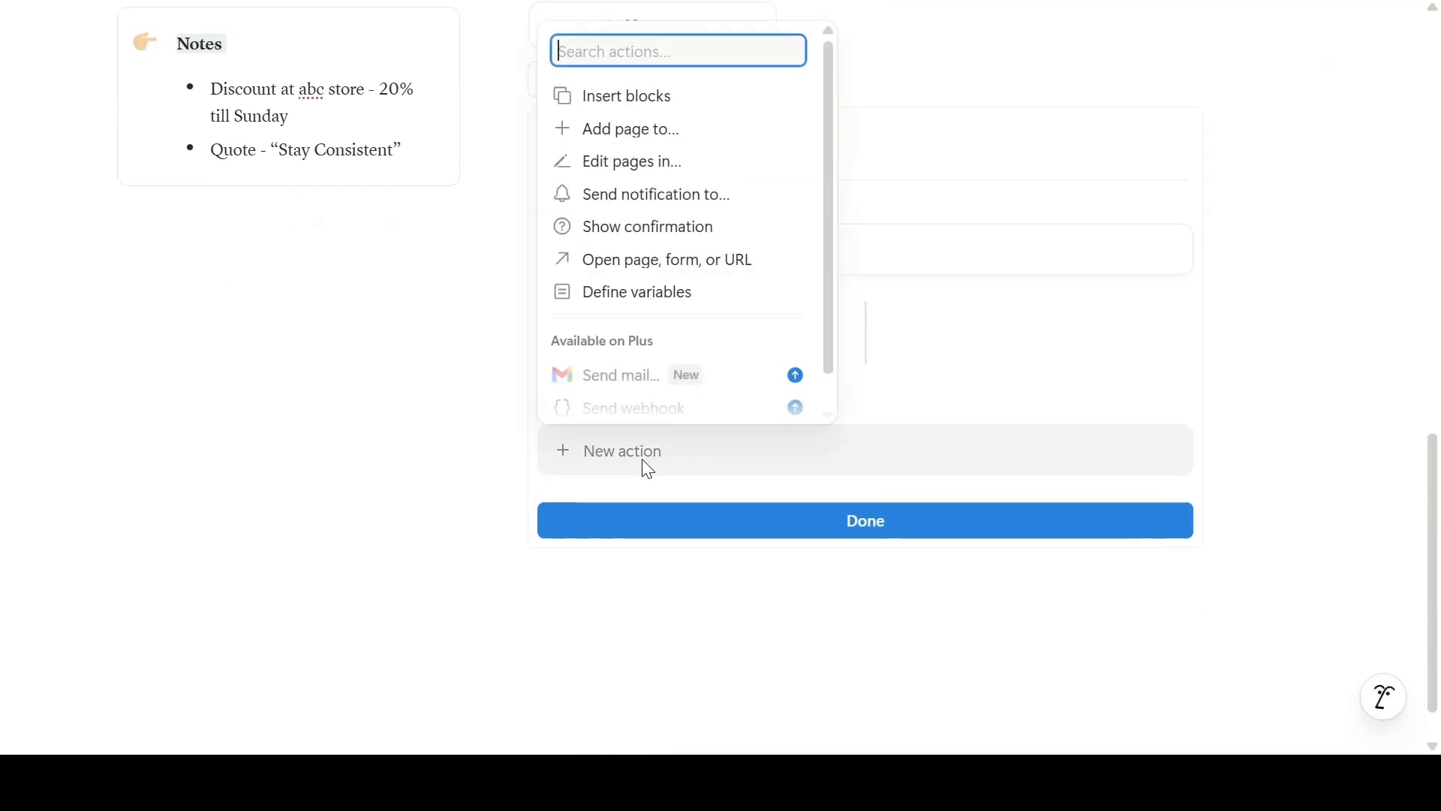
click(677, 132)
click(818, 458)
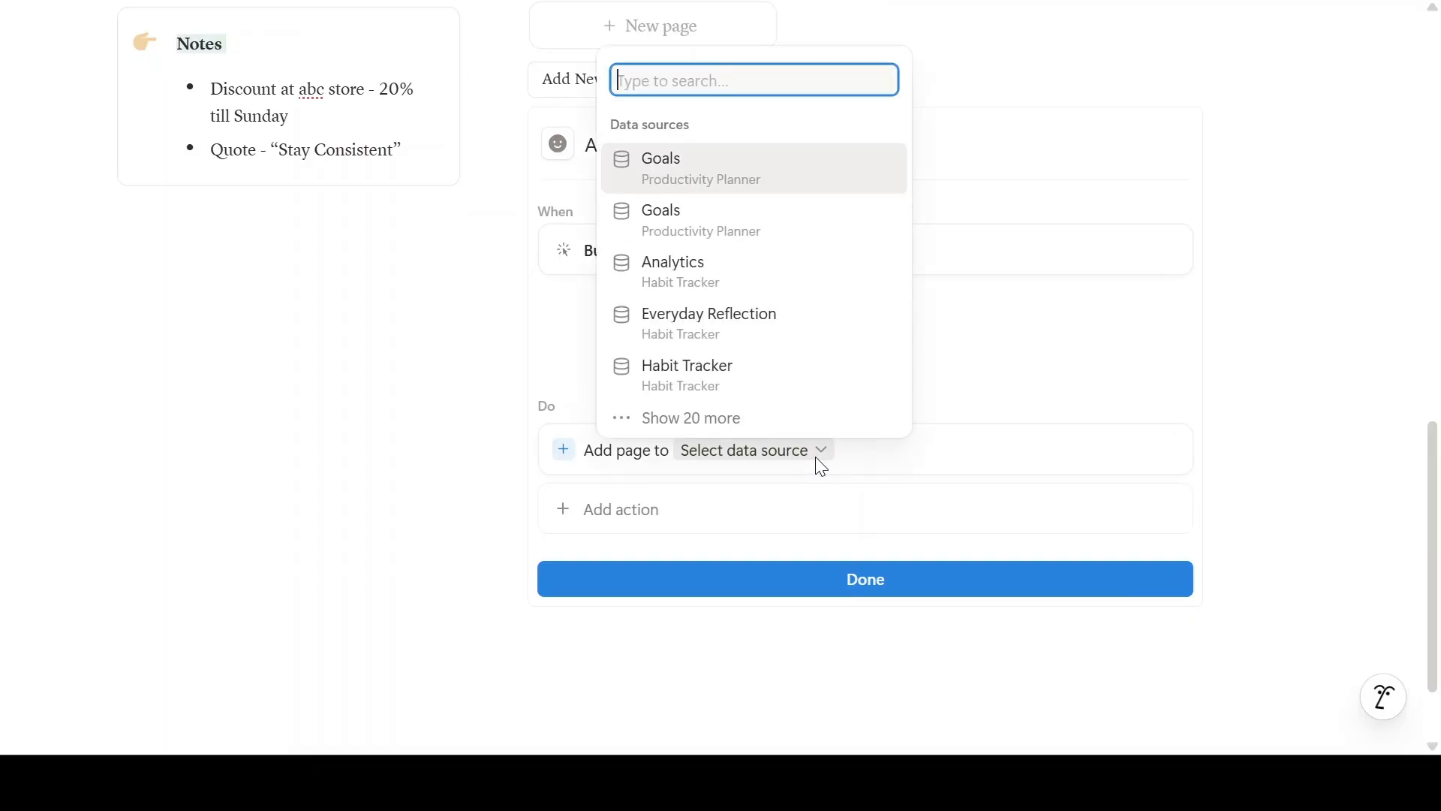
click(734, 177)
Add a second action that opens the added page in Side peek, and finish the button setup.
scroll(664, 502, down, 2)
click(664, 502)
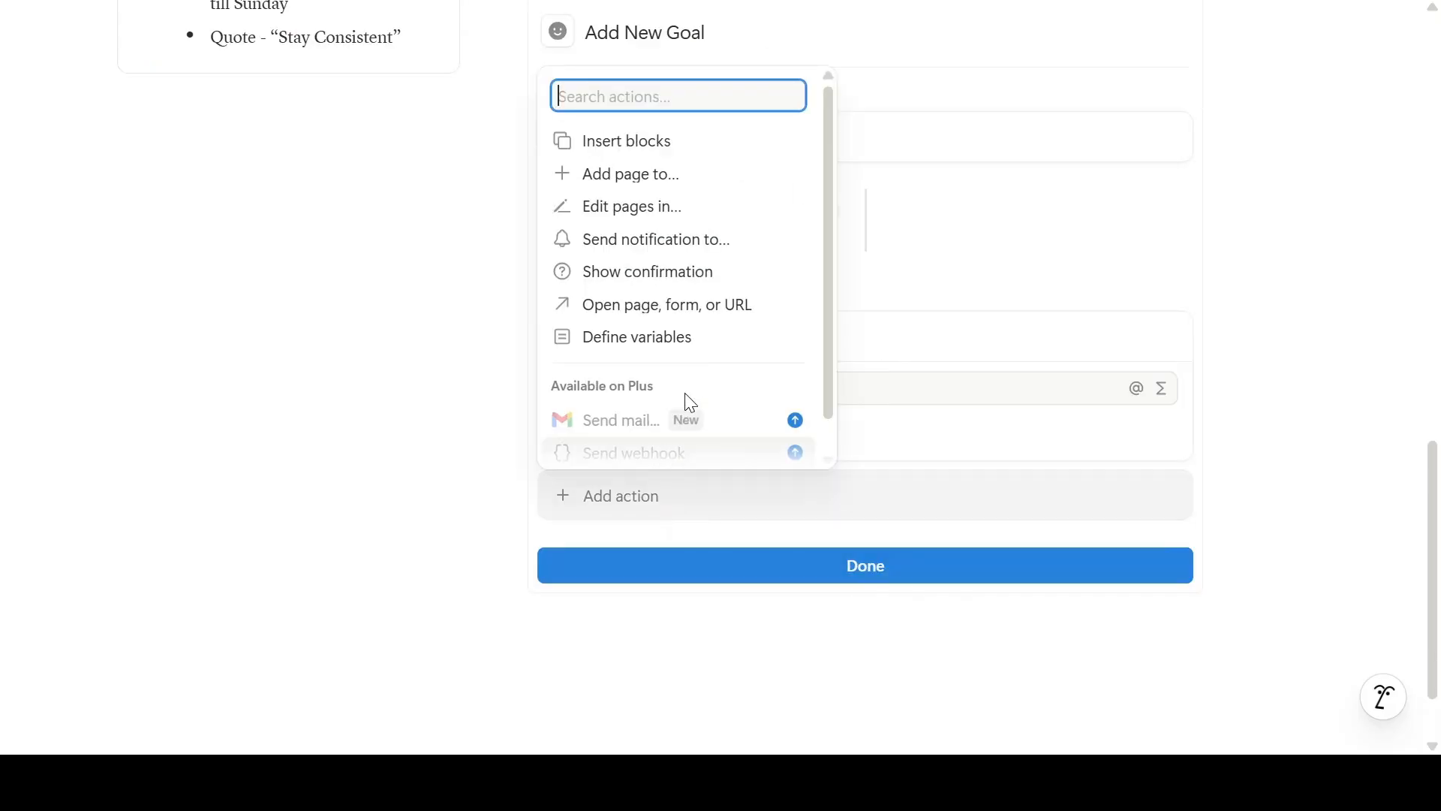
click(686, 307)
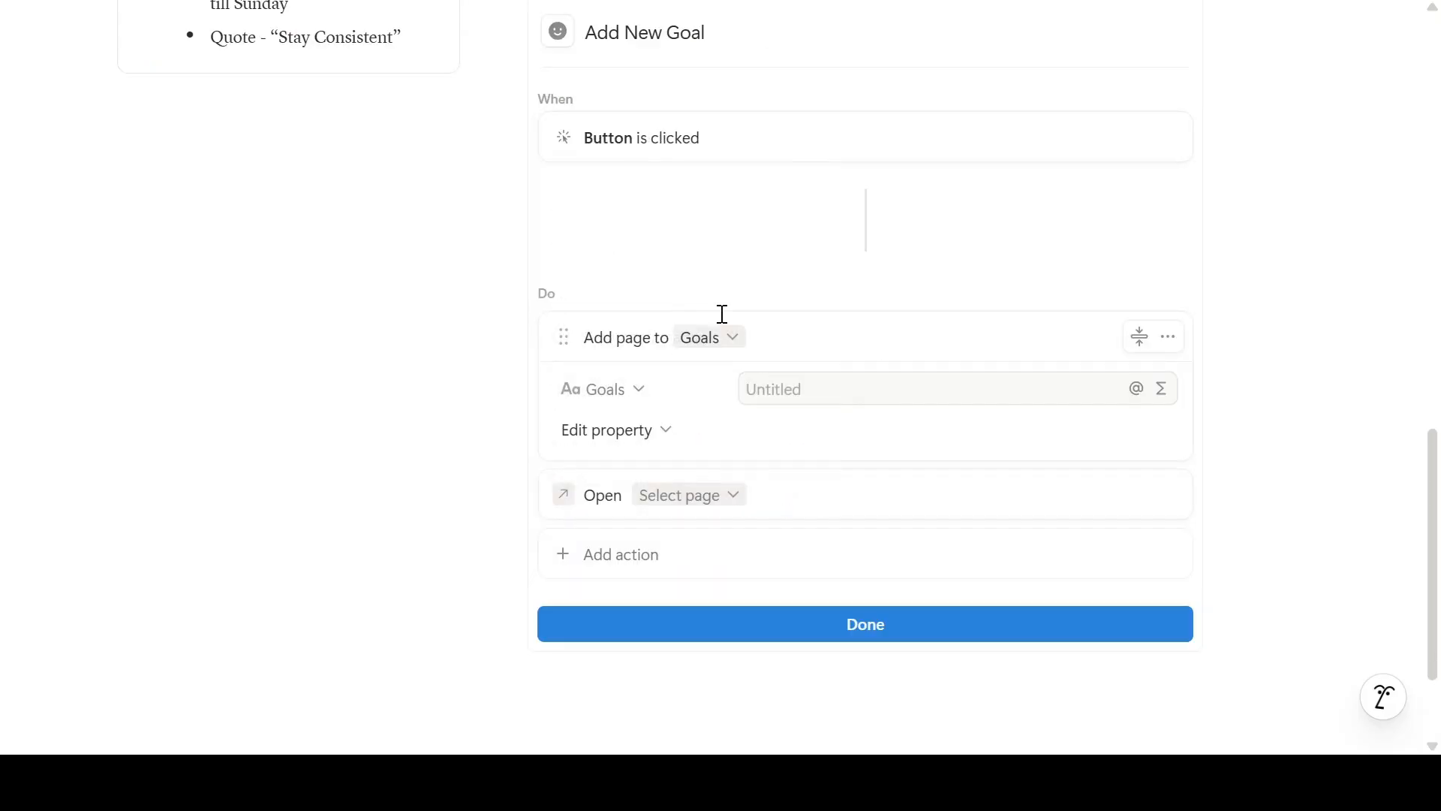
click(721, 513)
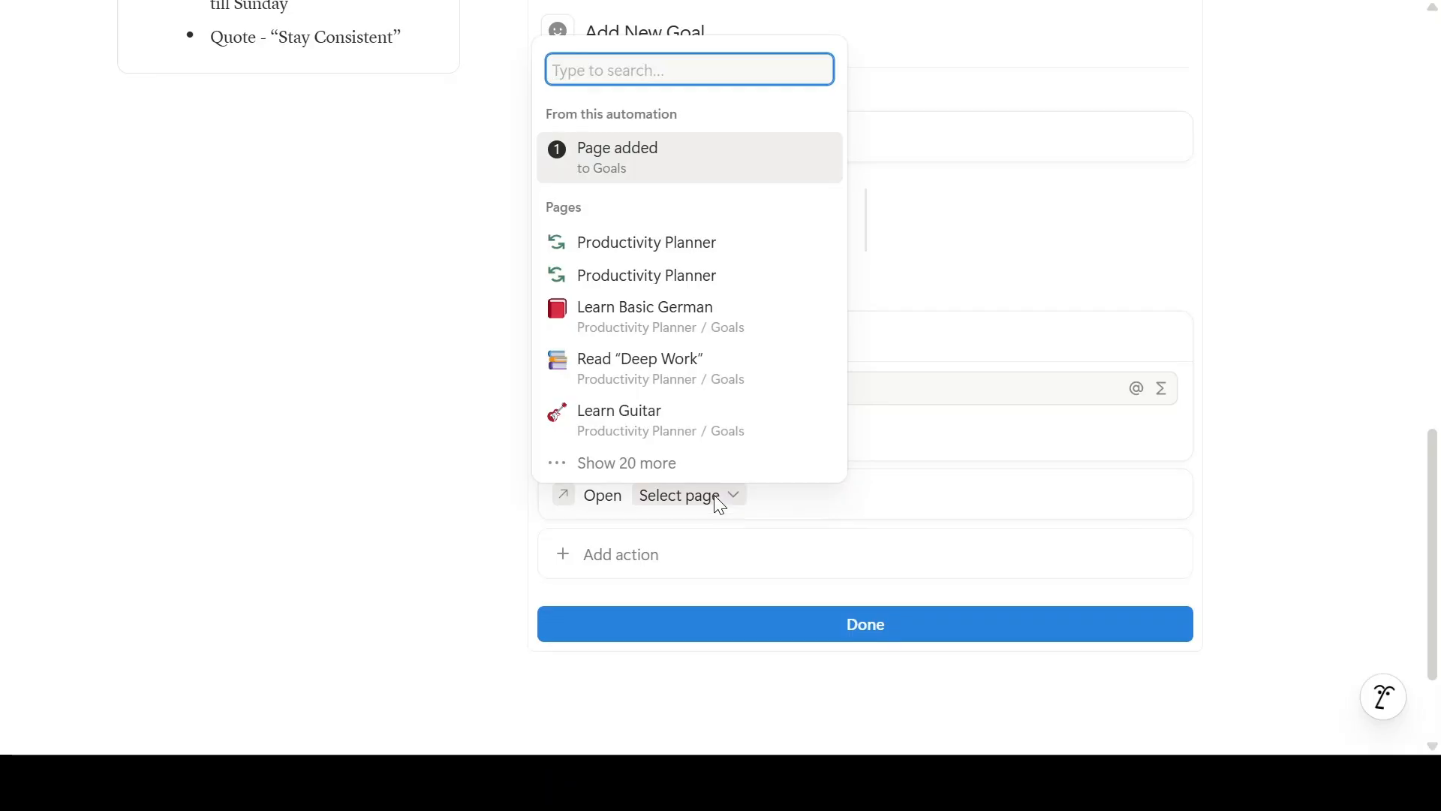
click(656, 151)
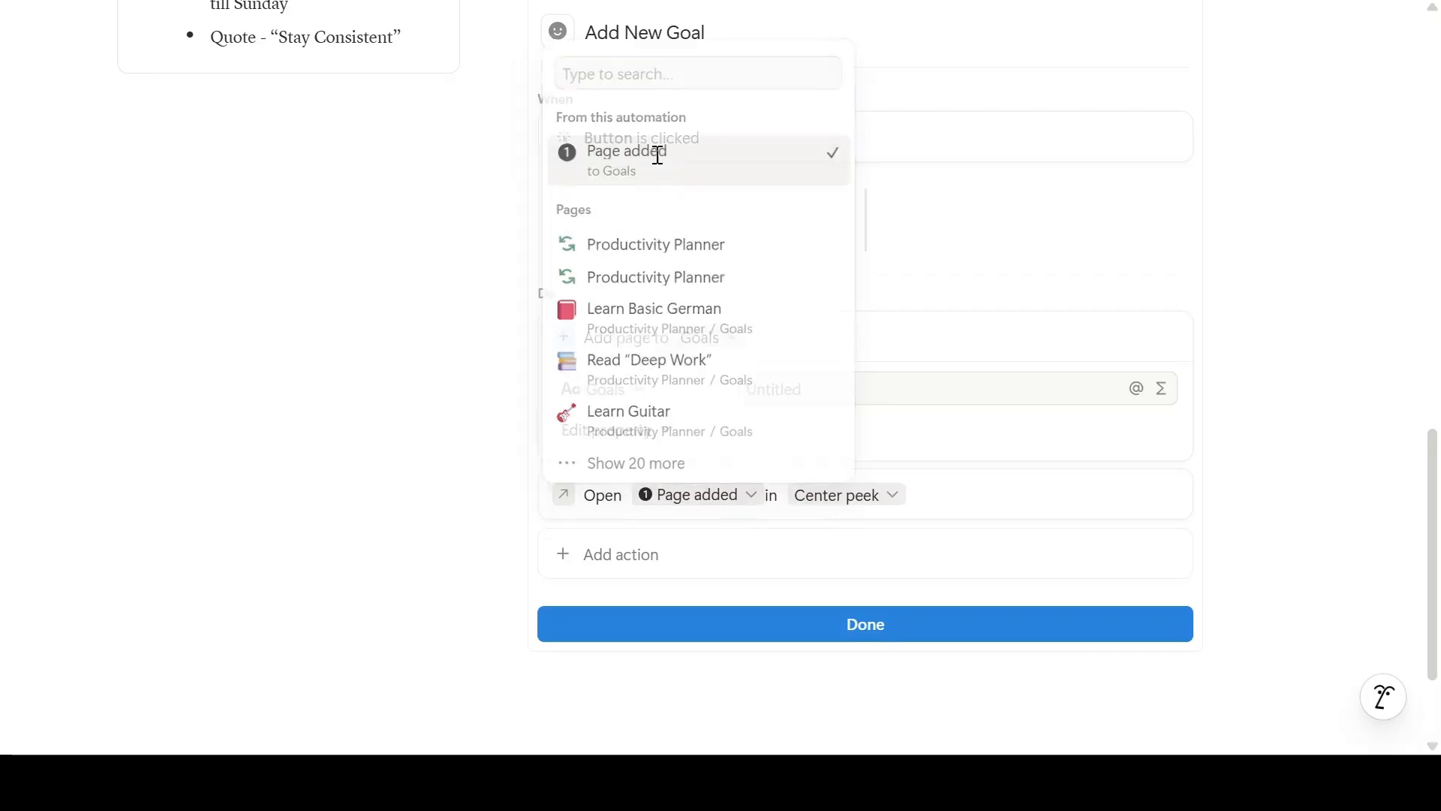
click(893, 503)
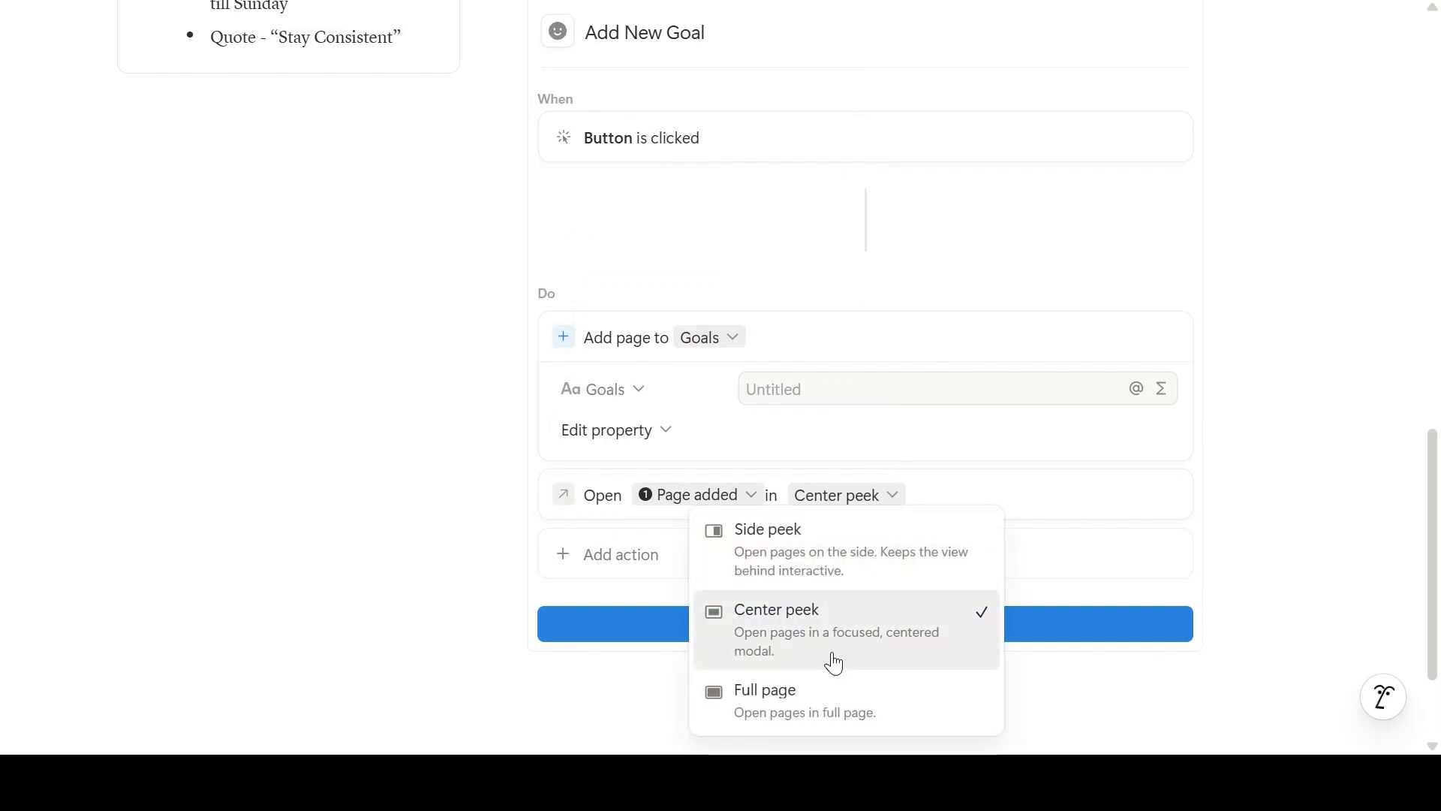
click(824, 548)
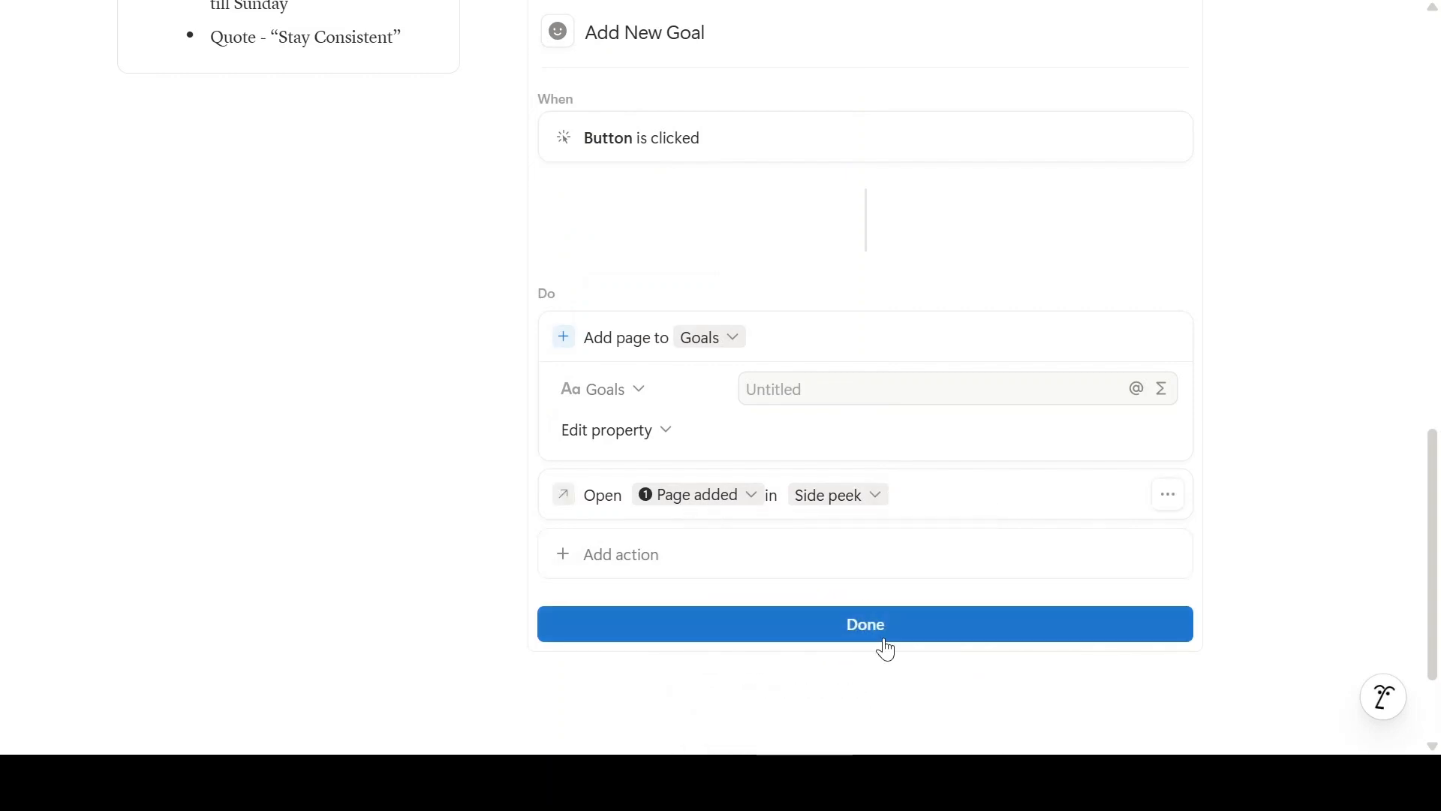
click(886, 647)
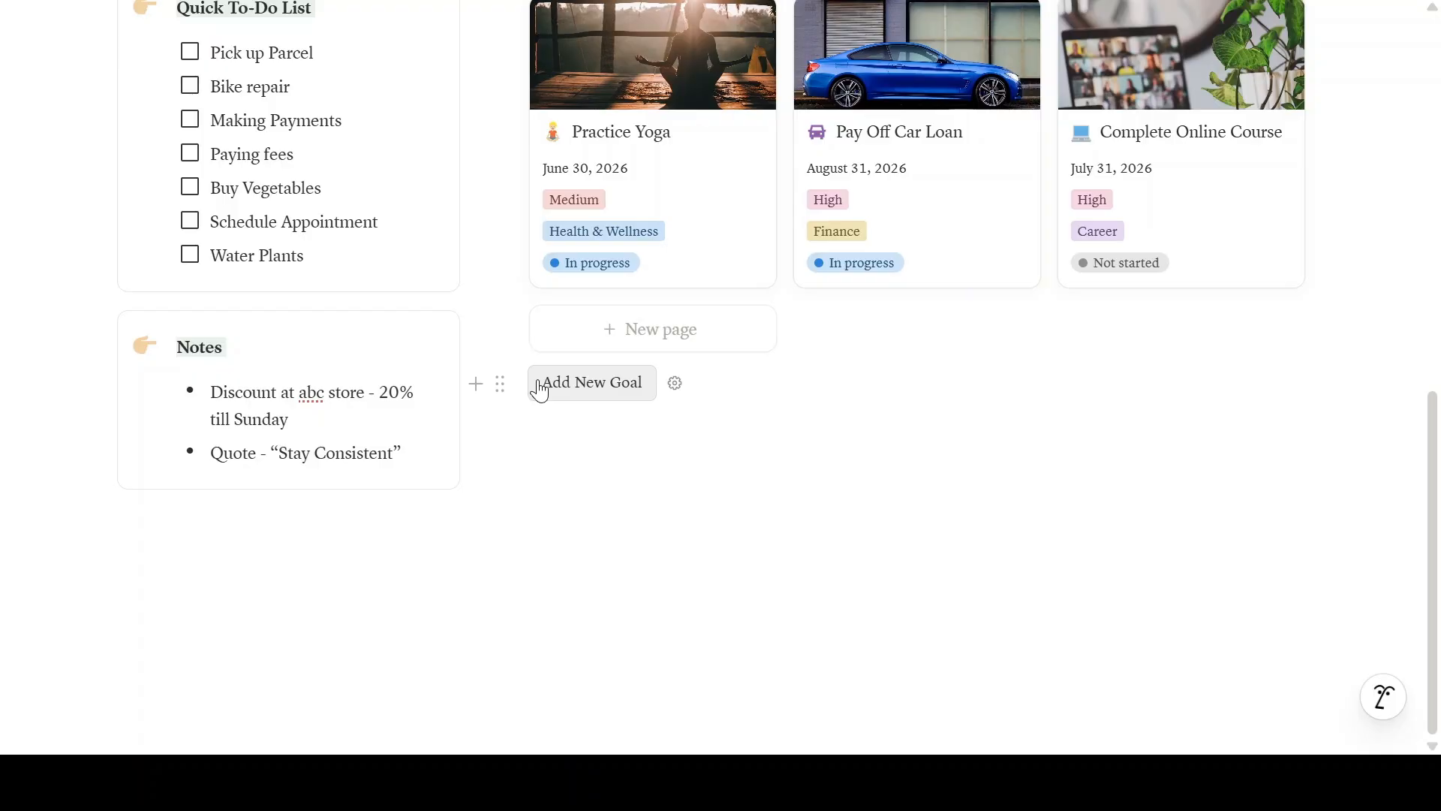
Give the Add New Goal button a purple target icon.
click(501, 385)
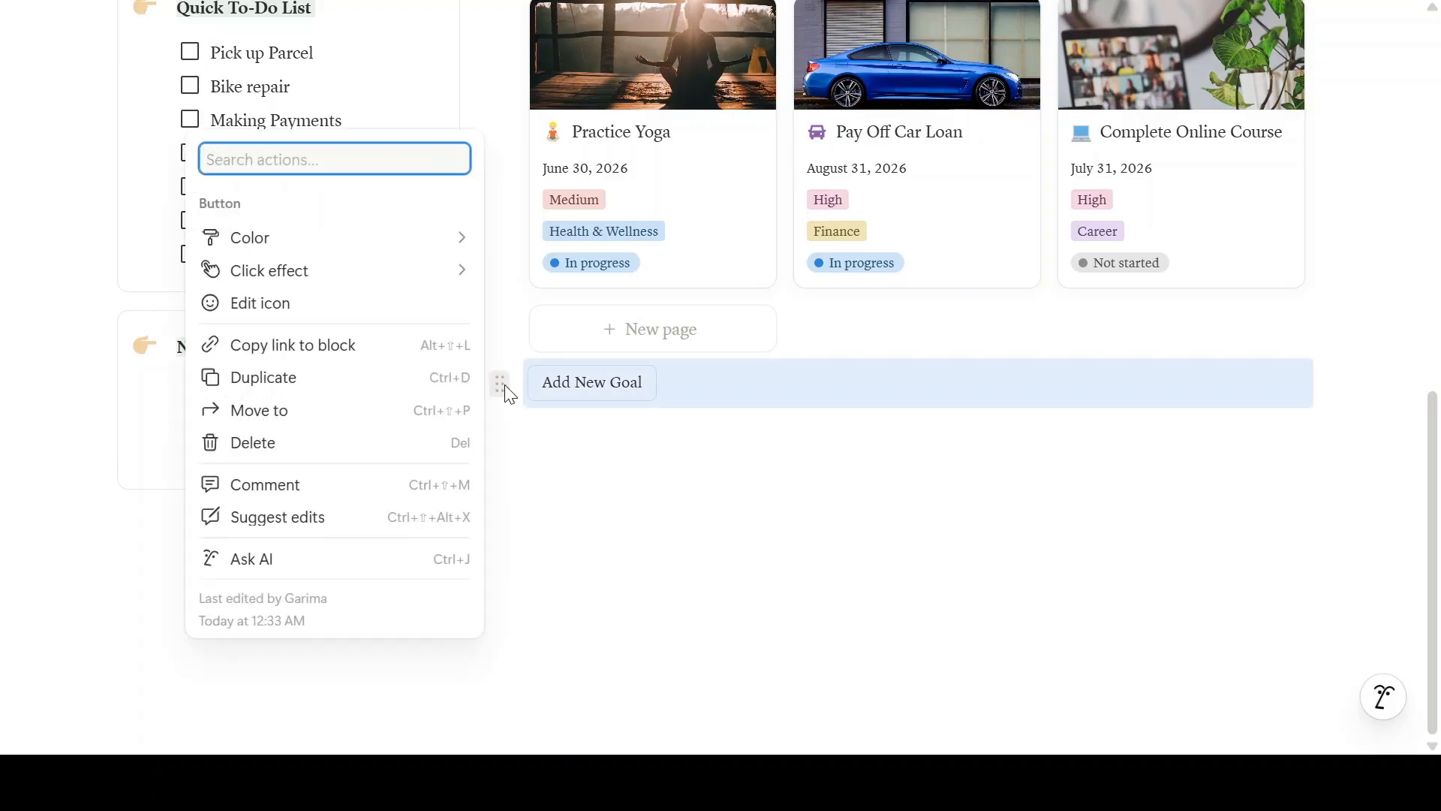
click(440, 314)
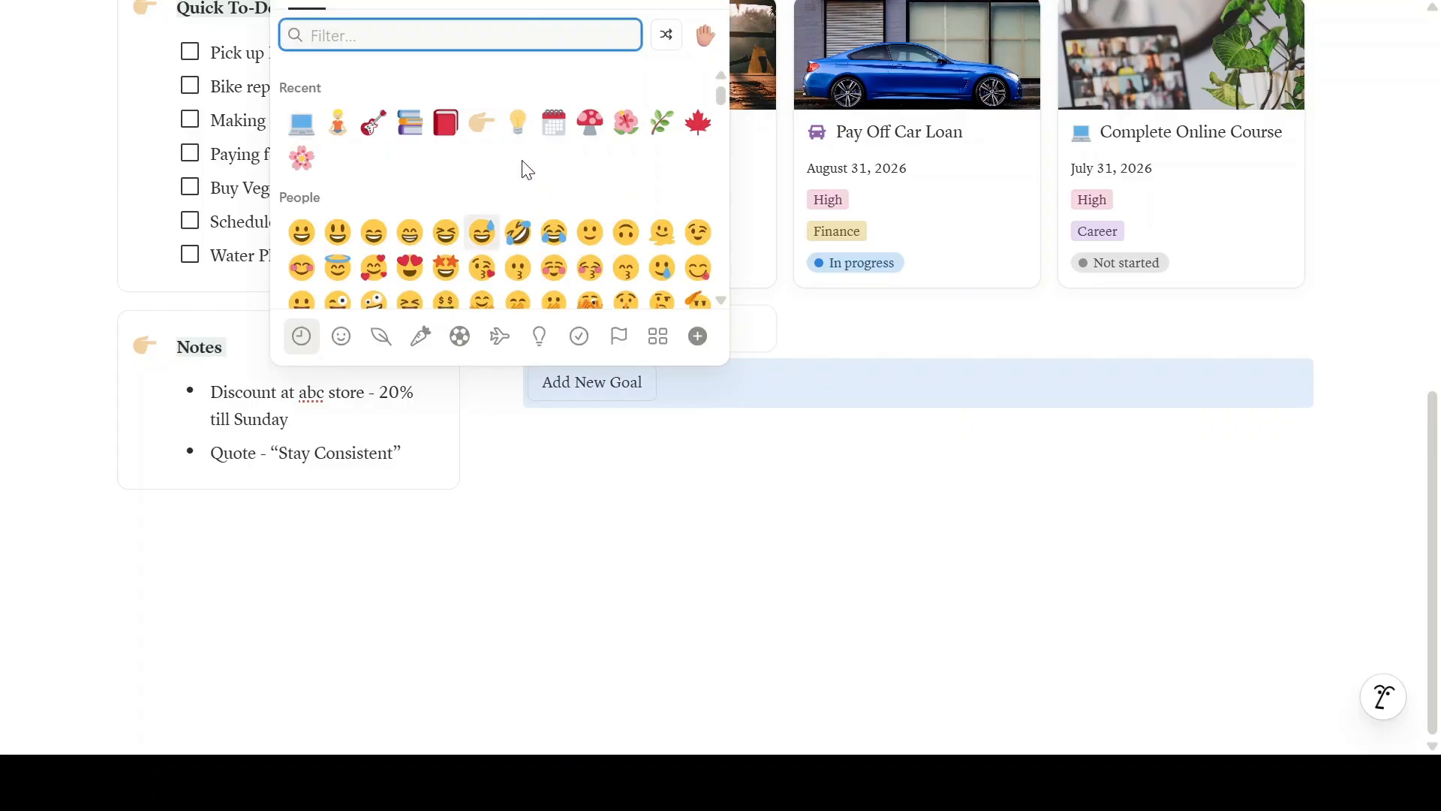
click(367, 3)
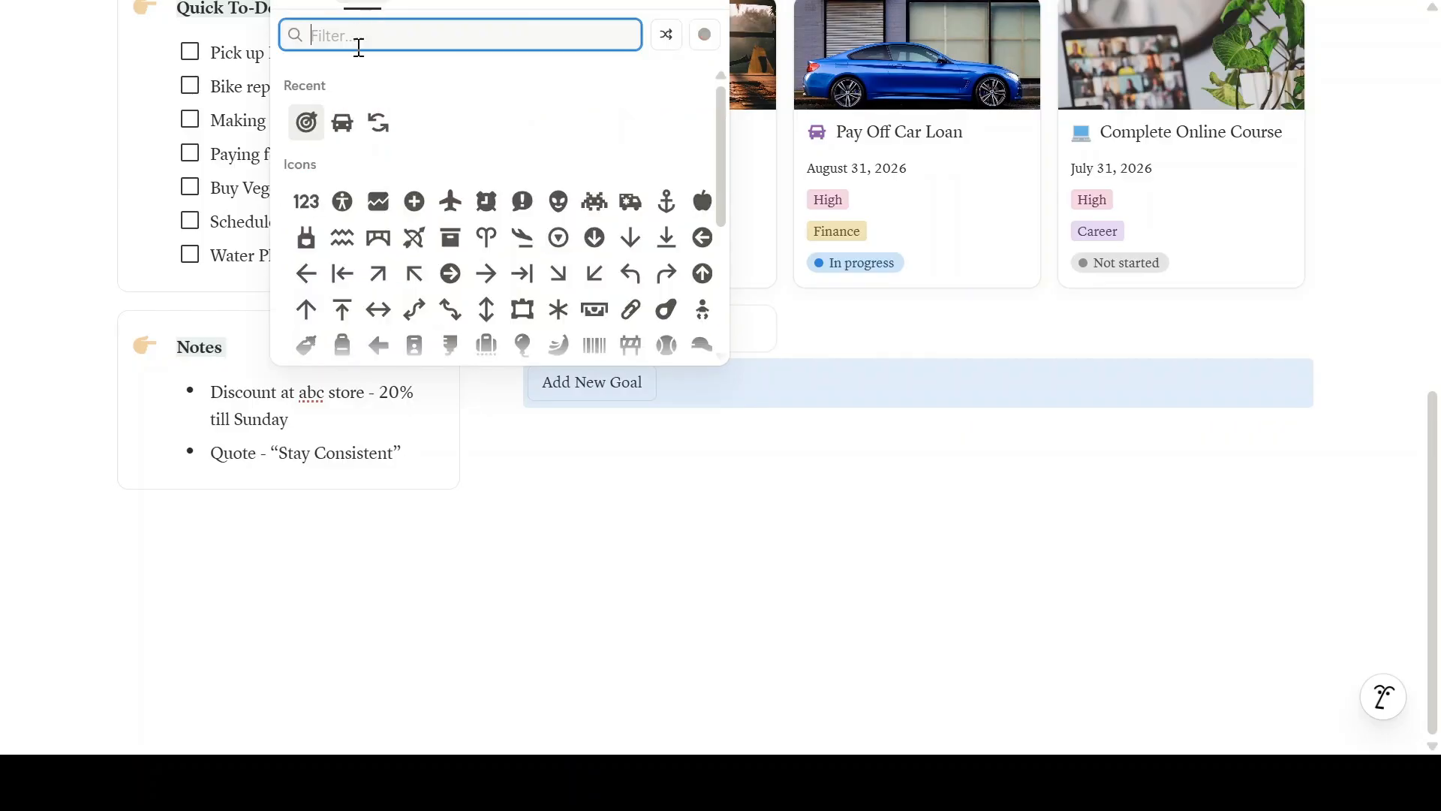
mouse_move(305, 126)
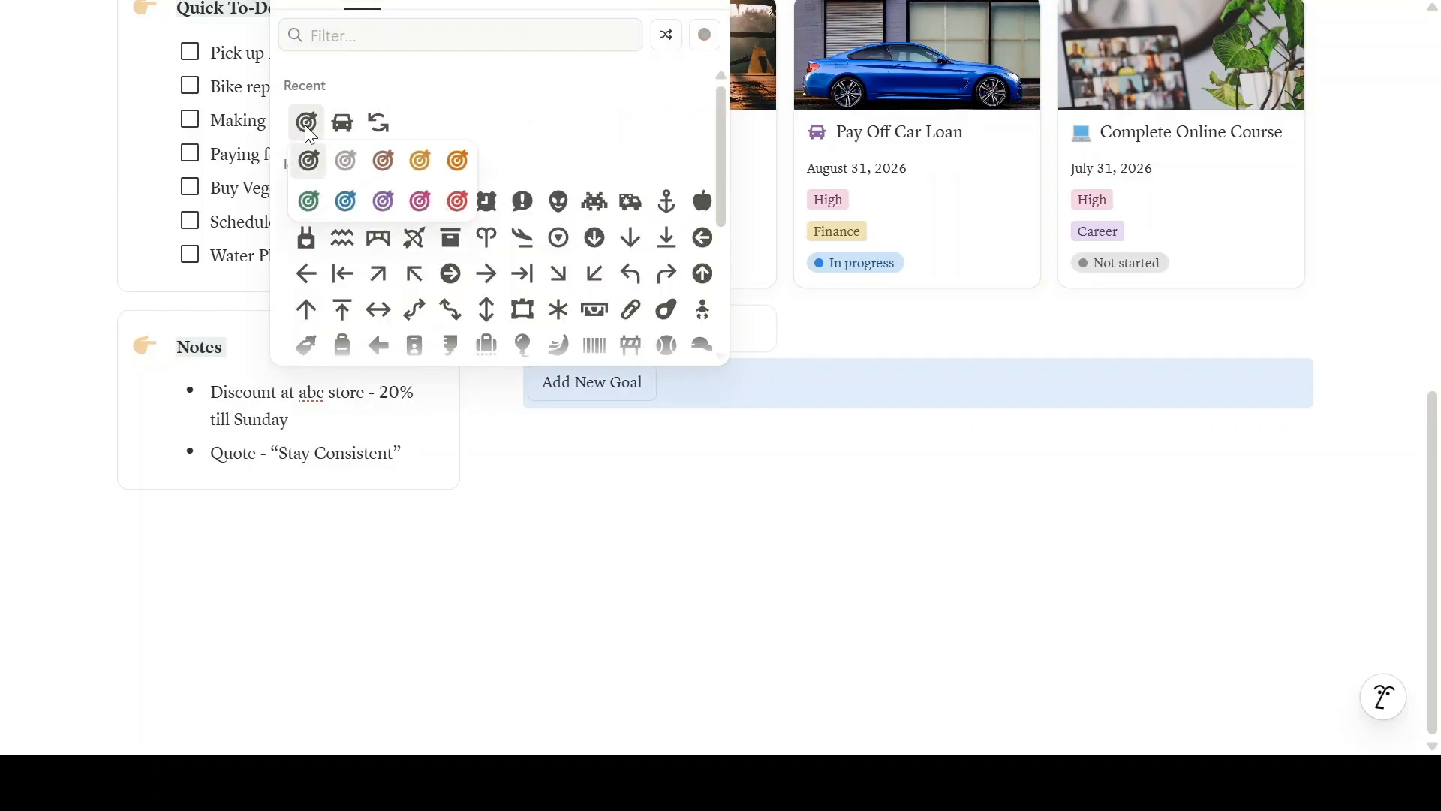
click(380, 201)
click(714, 513)
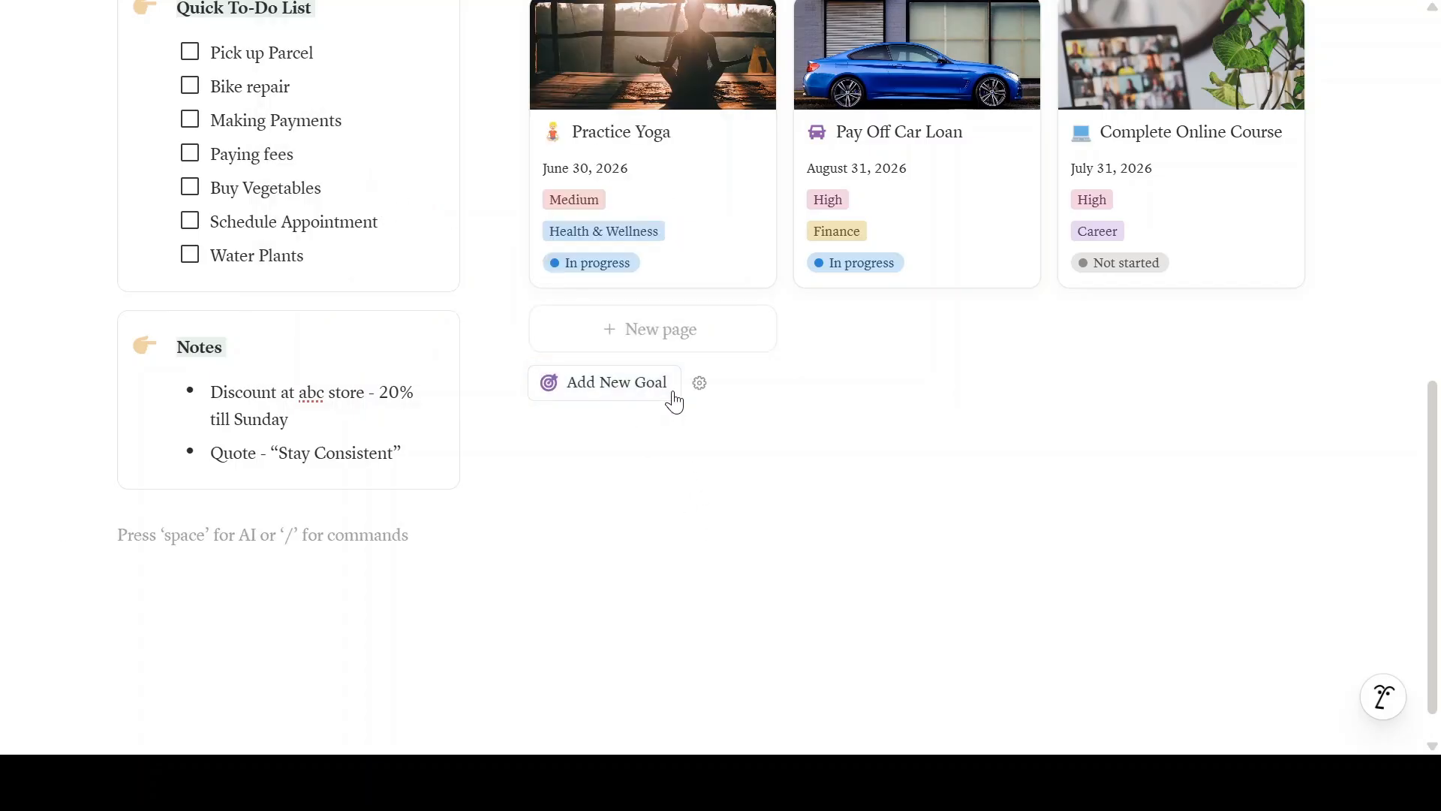
Move the Add New Goal button above the Goals database, directly below the quote.
drag(501, 383, 548, 495)
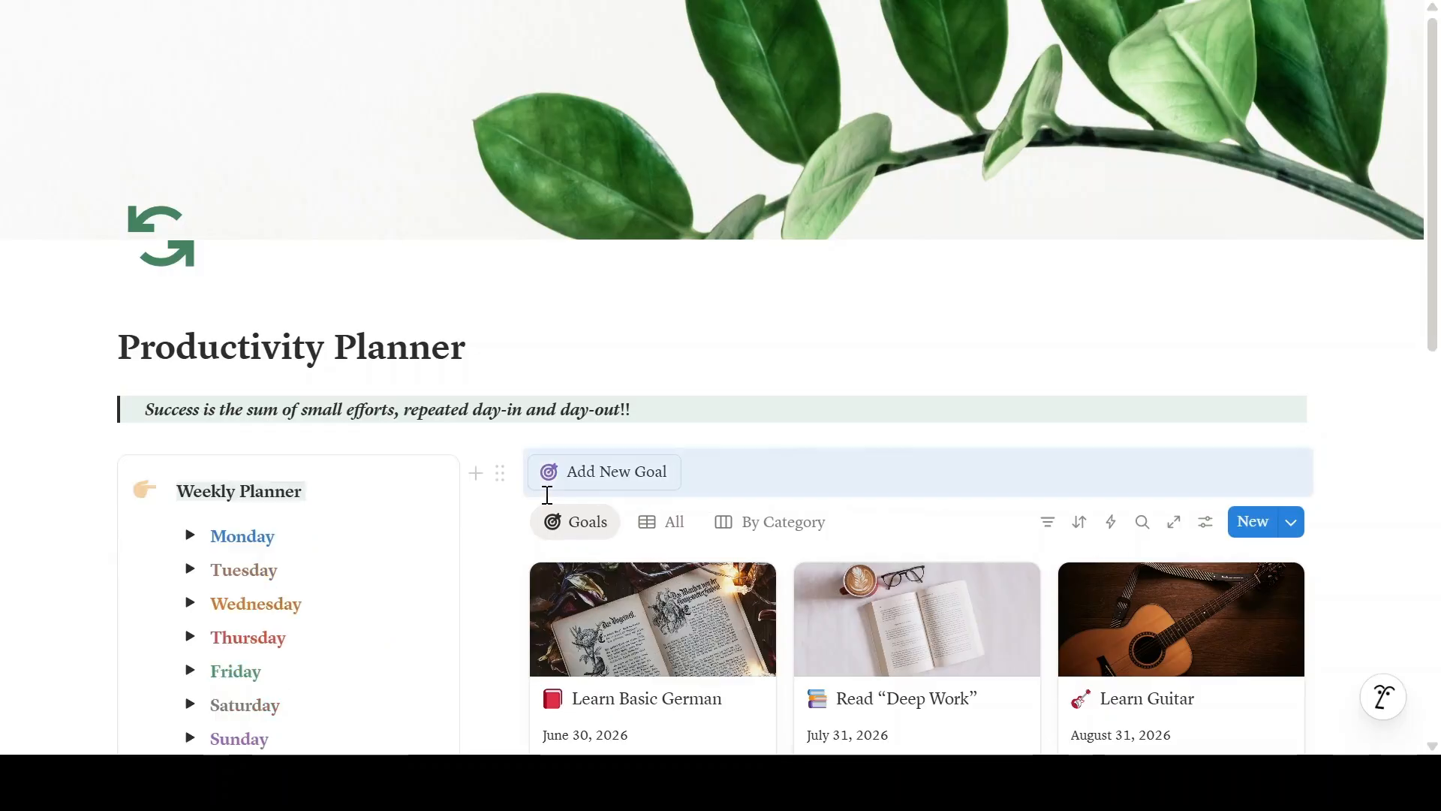
click(1398, 442)
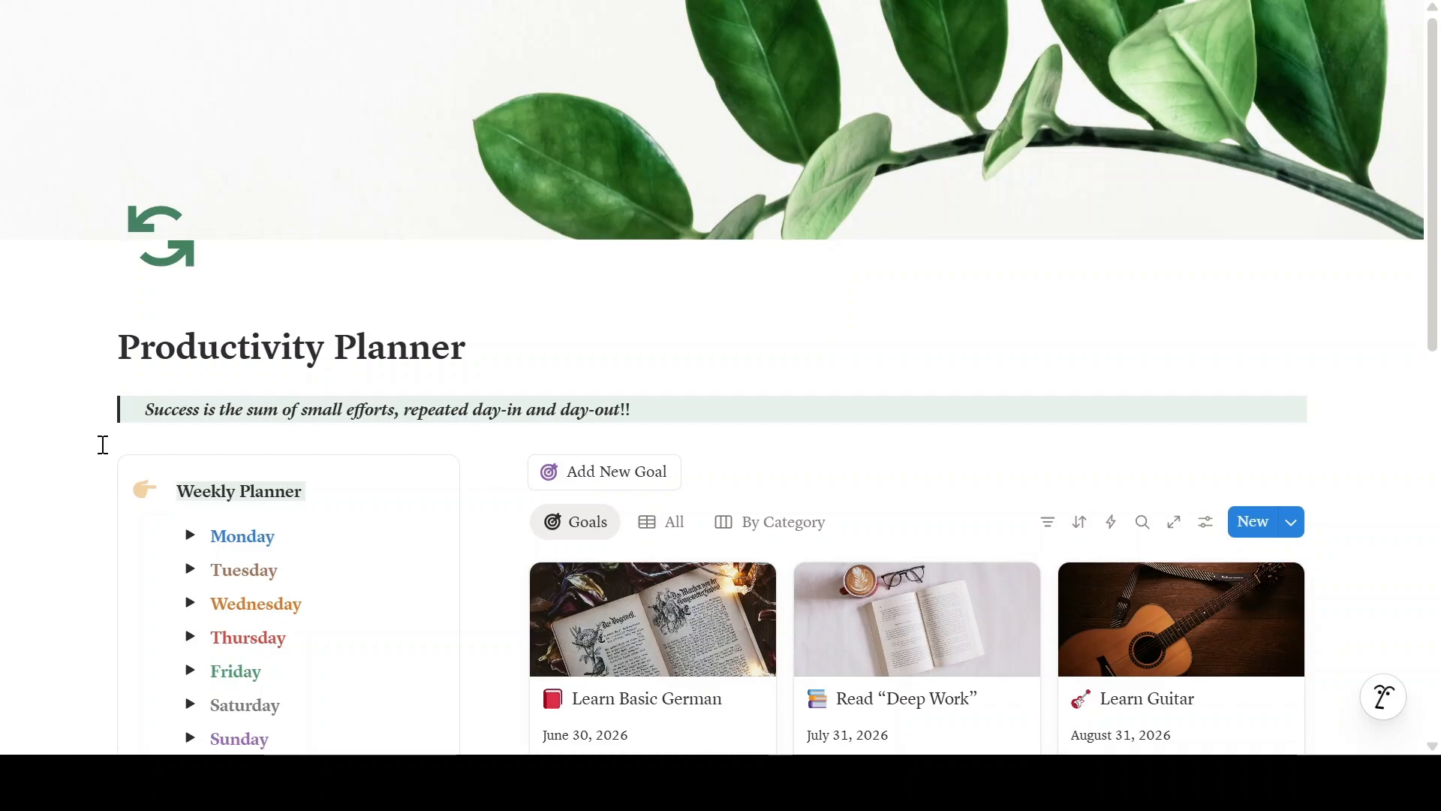
Use the Add New Goal button to create "Writing a Book": Career, due July 31, 2026, Medium priority, Not started, with writing-hand icon and cover.
scroll(1411, 459, down, 9)
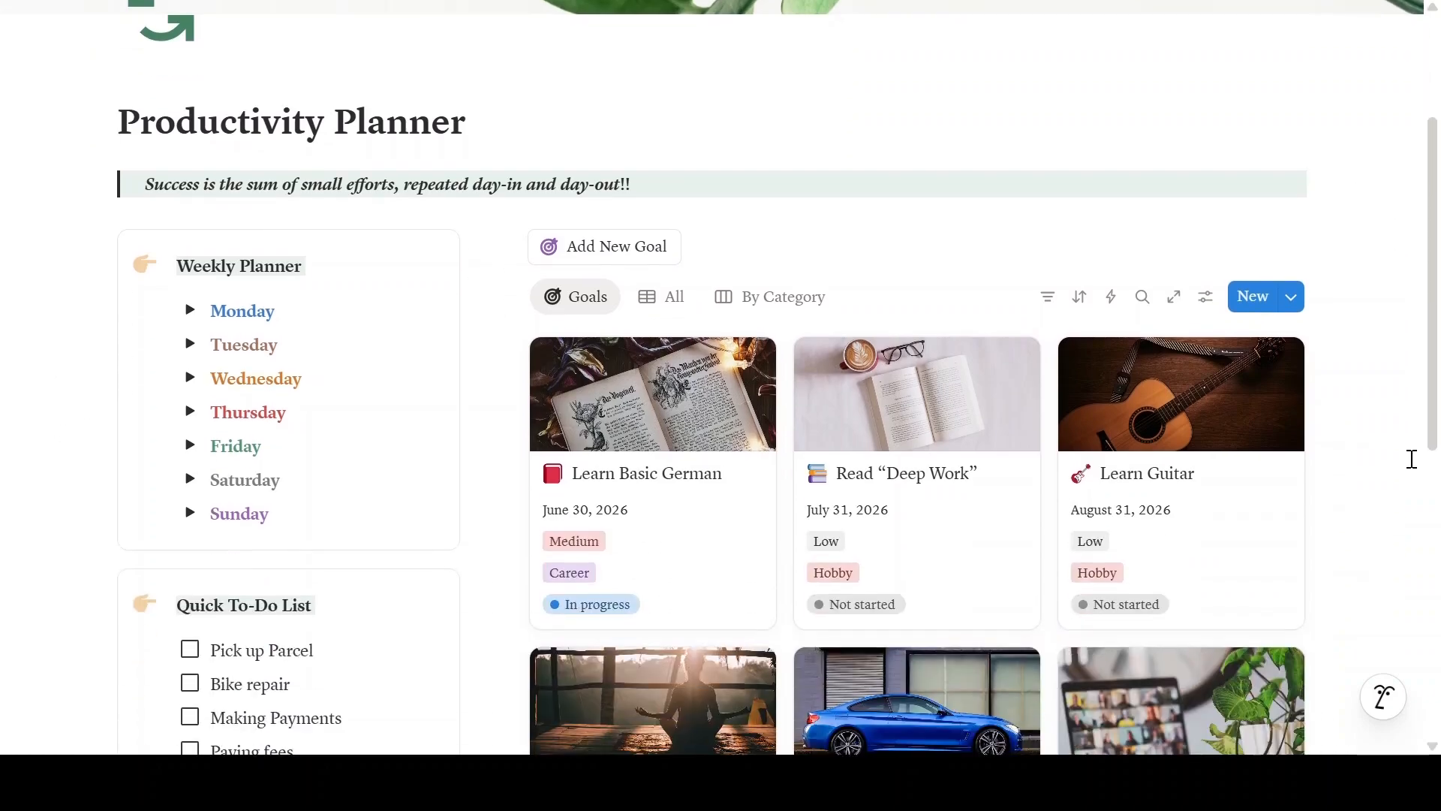
scroll(1411, 459, up, 5)
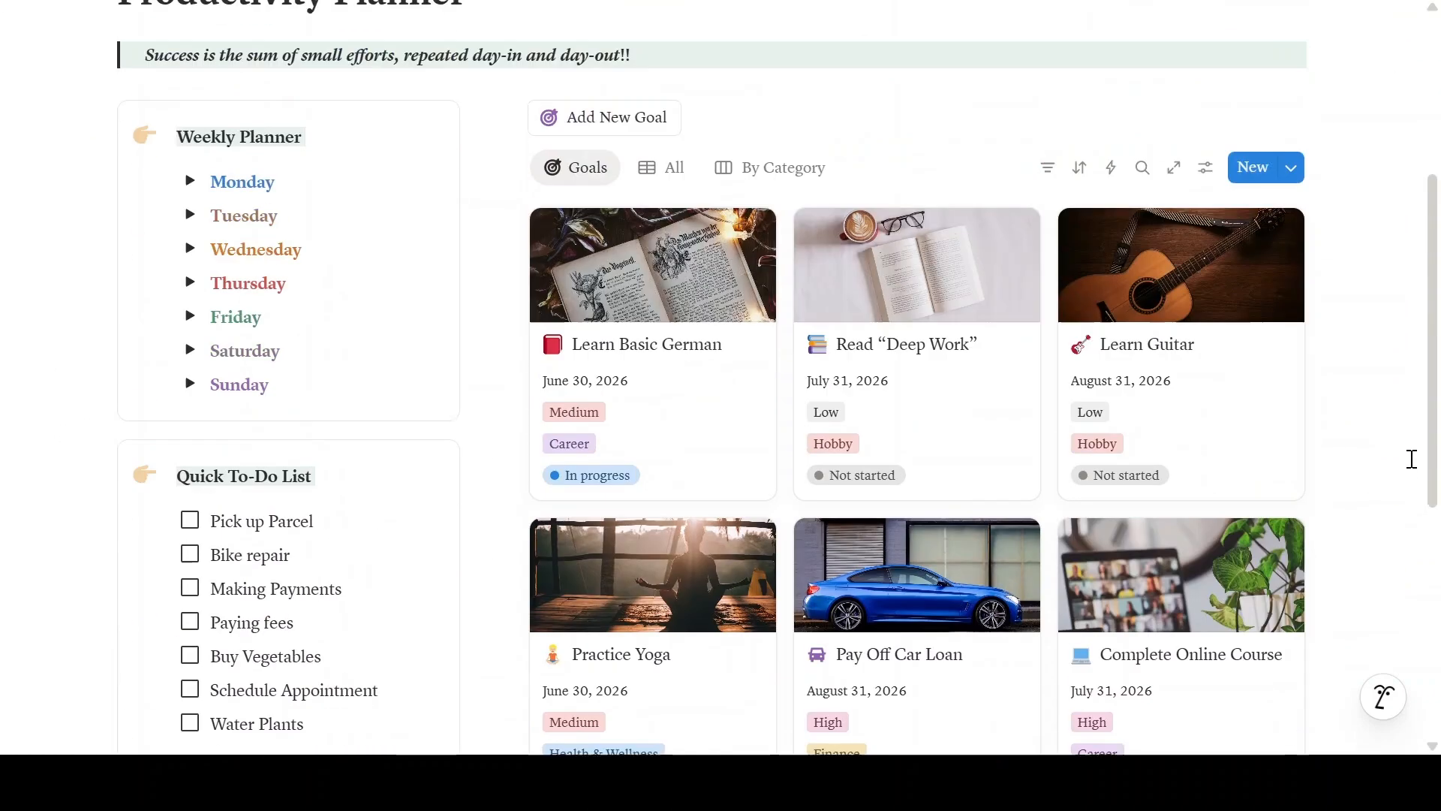
click(652, 142)
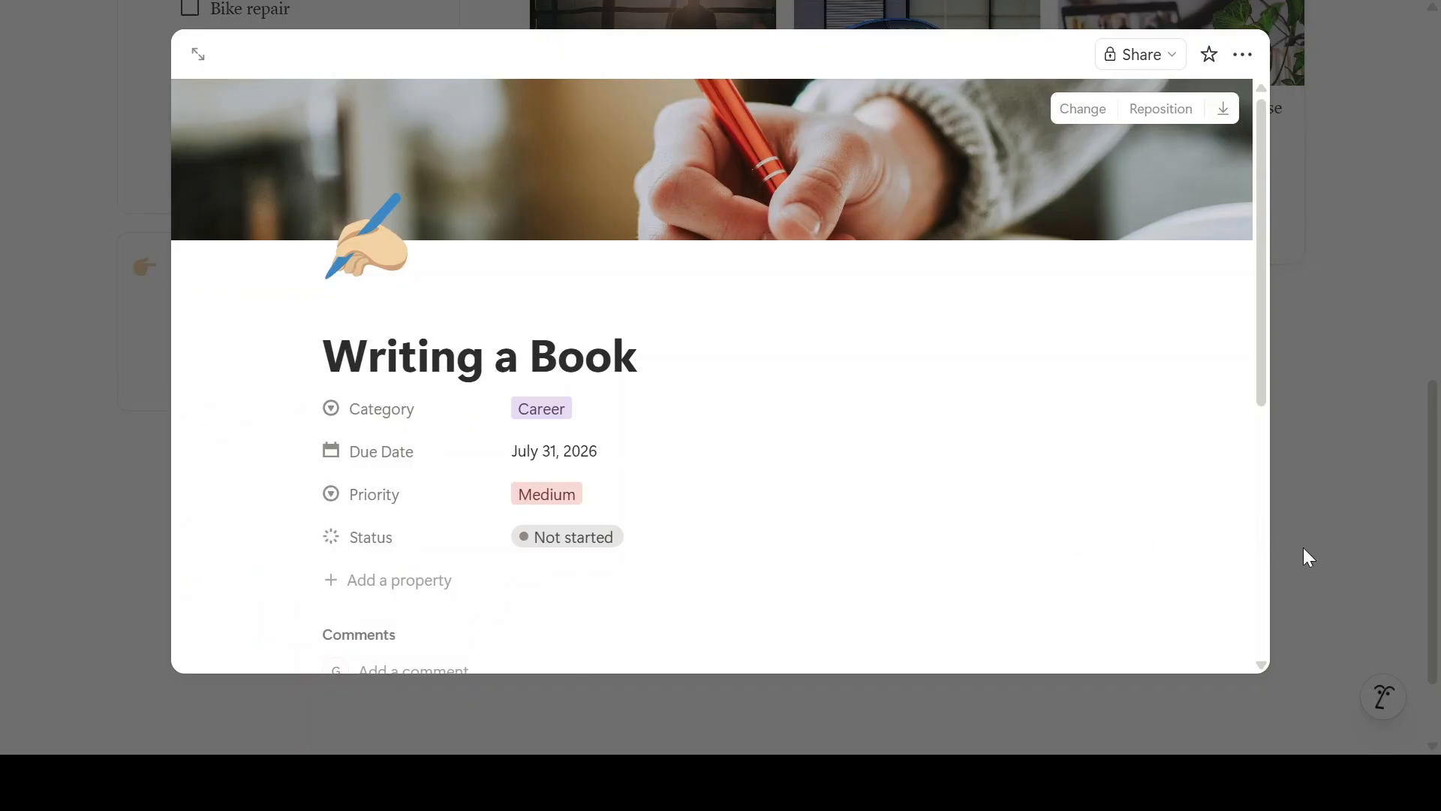
click(1303, 548)
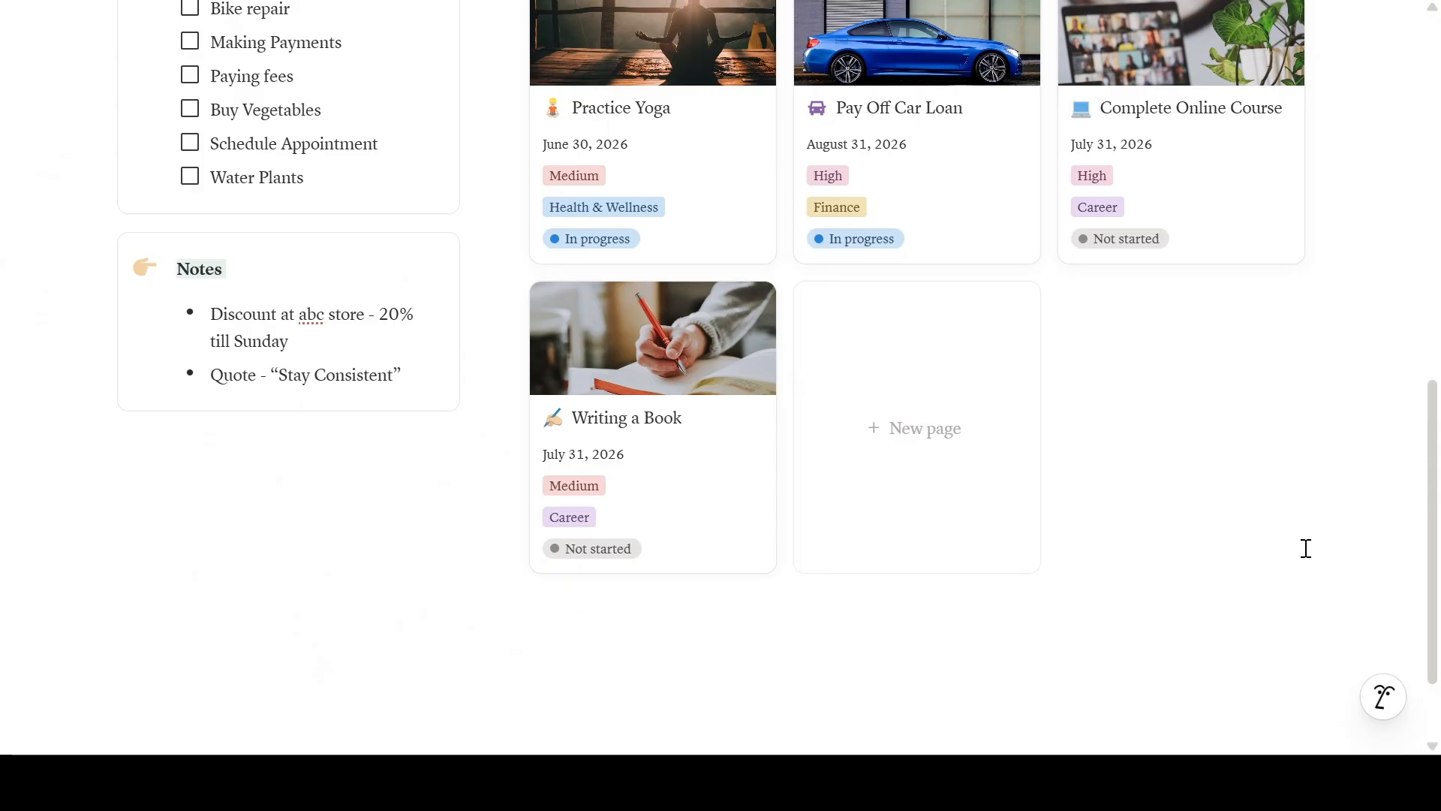
Check the Writing a Book entry in the gallery, the By Category board and the All table, and return to the Goals view.
scroll(1306, 548, up, 2)
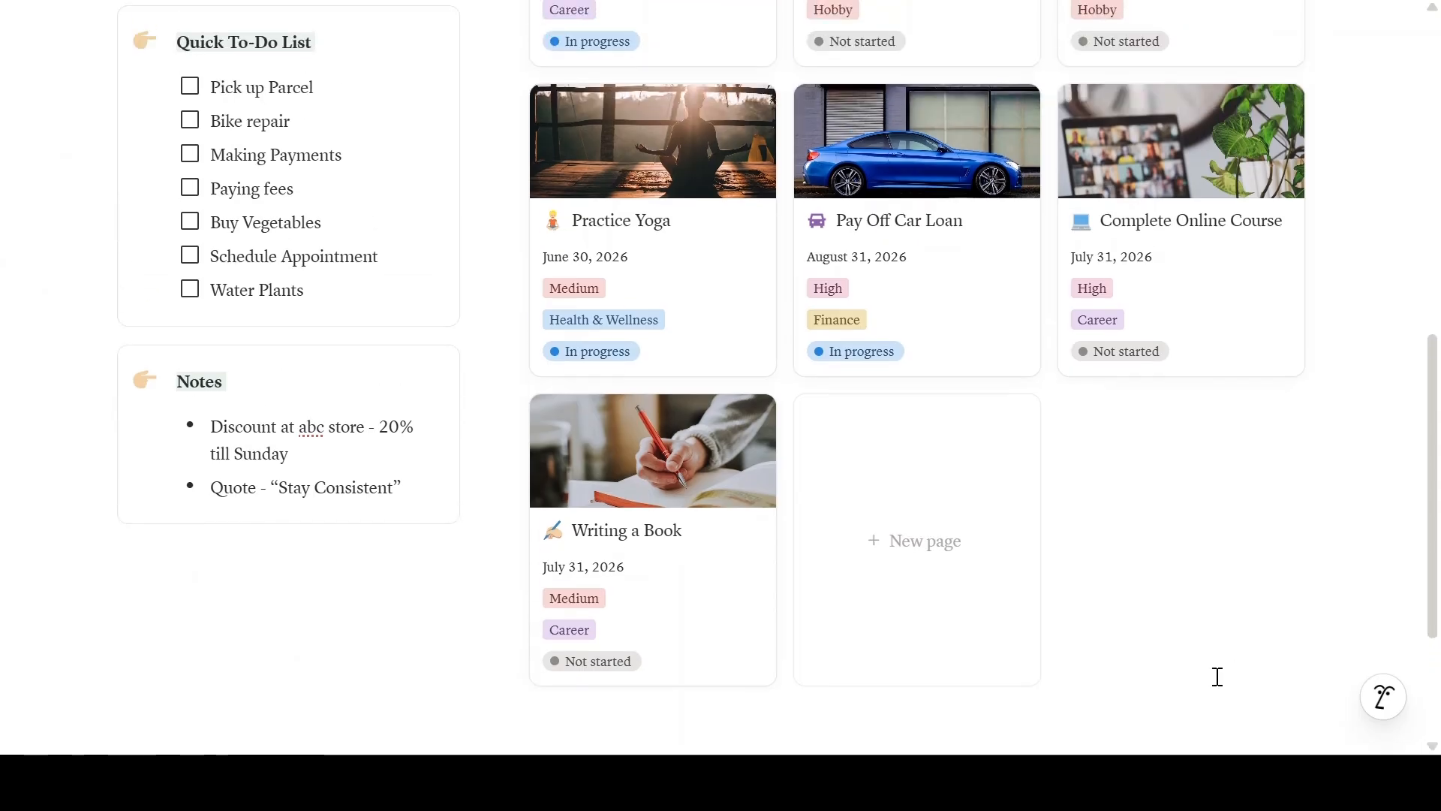
scroll(1197, 546, up, 3)
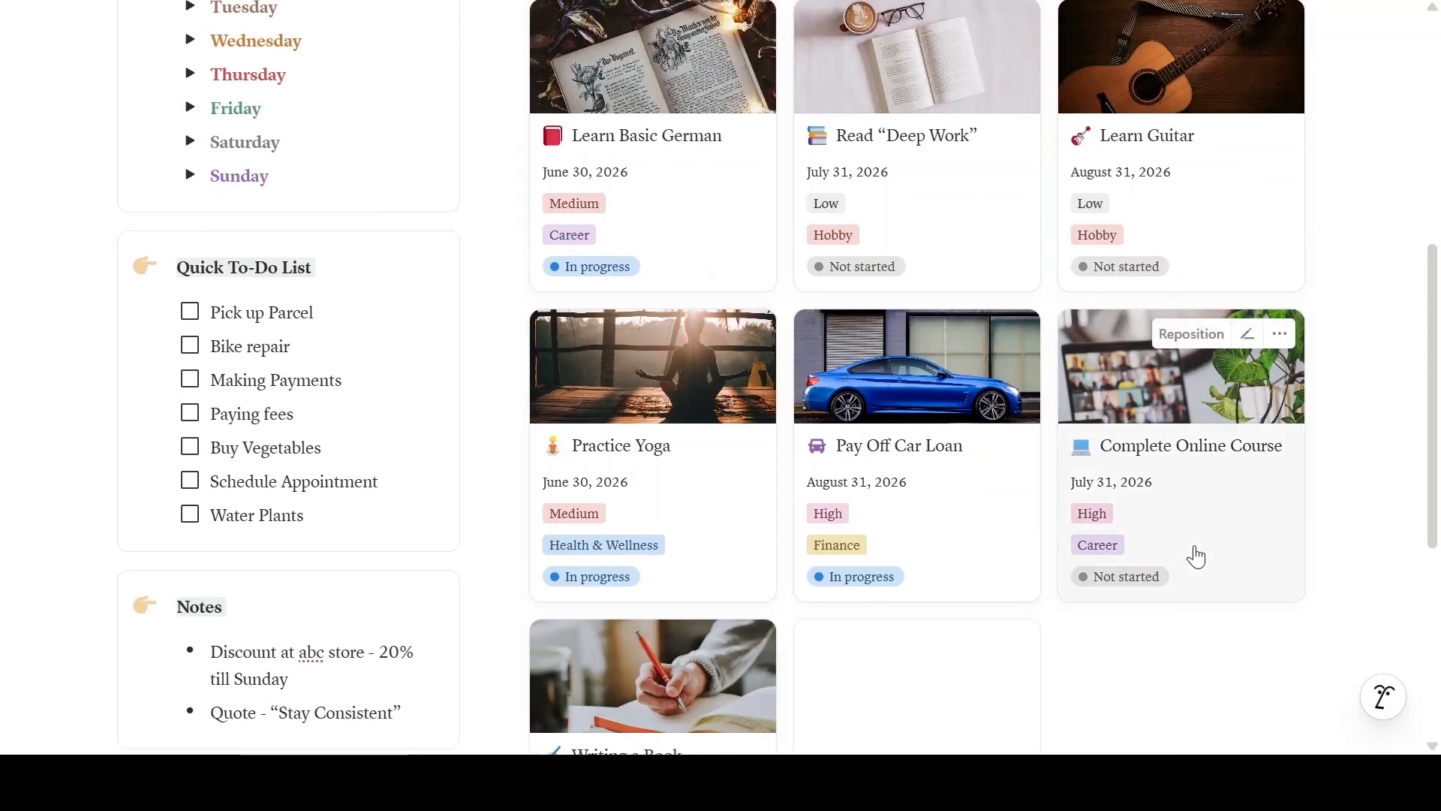
scroll(1197, 557, down, 4)
scroll(1197, 557, up, 9)
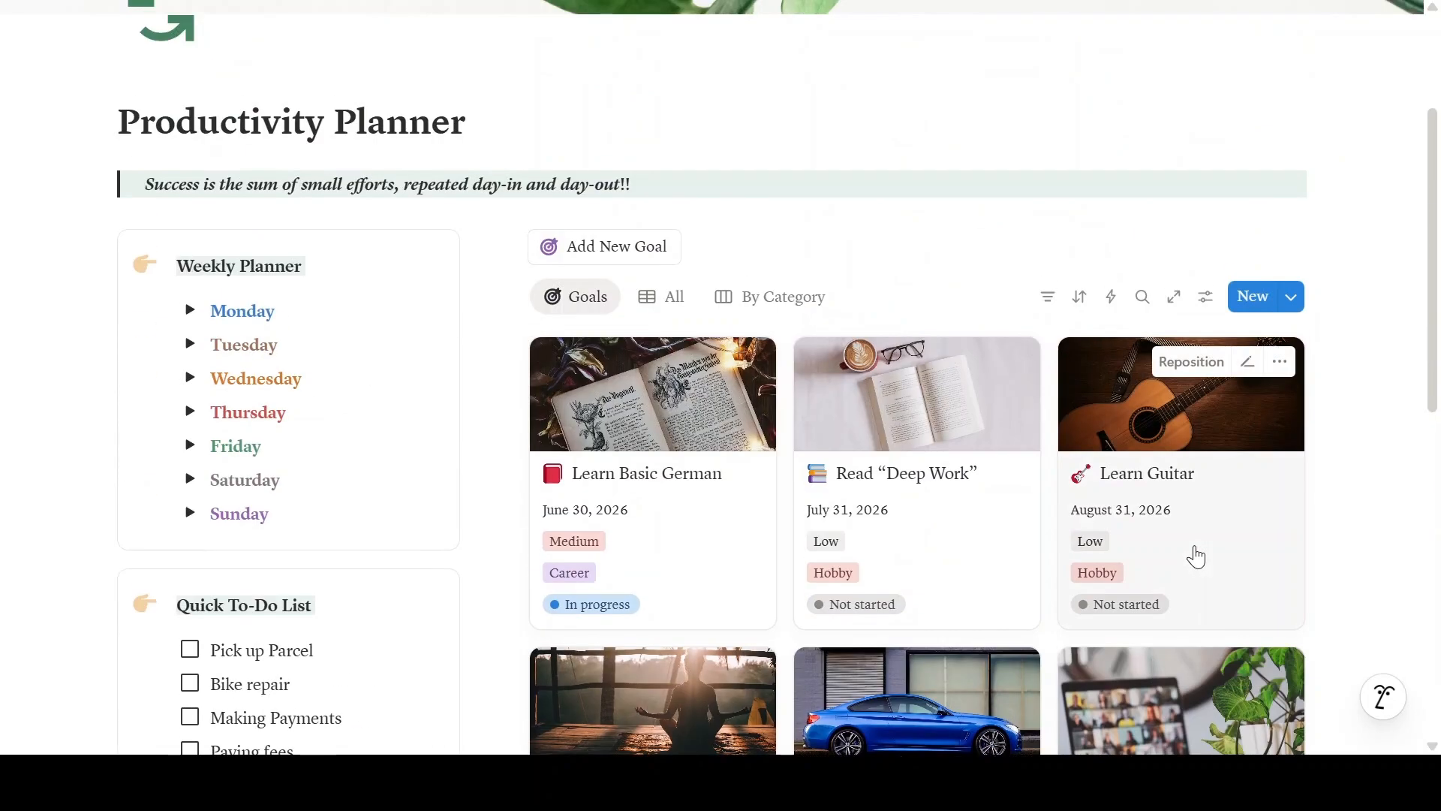
click(773, 298)
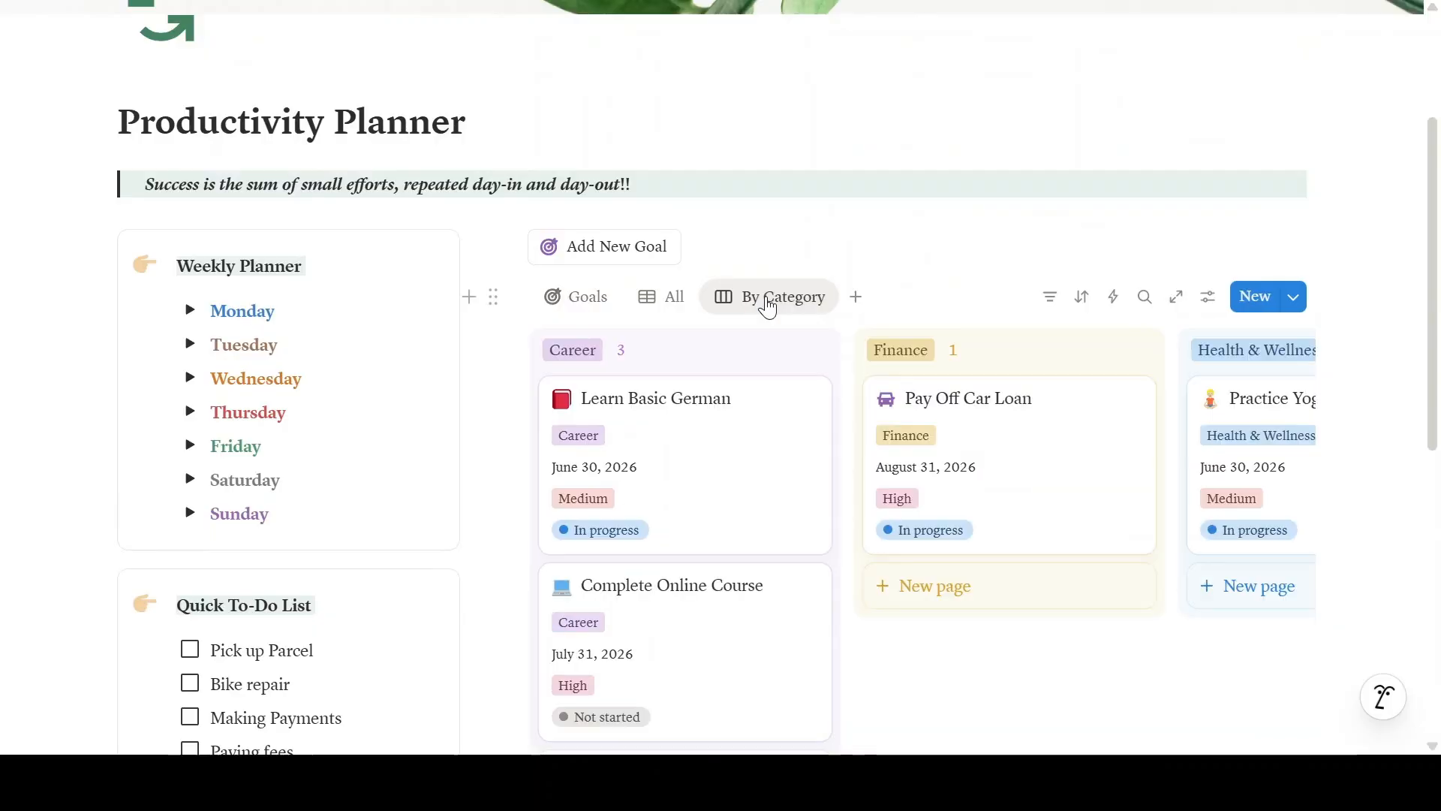
scroll(959, 680, down, 5)
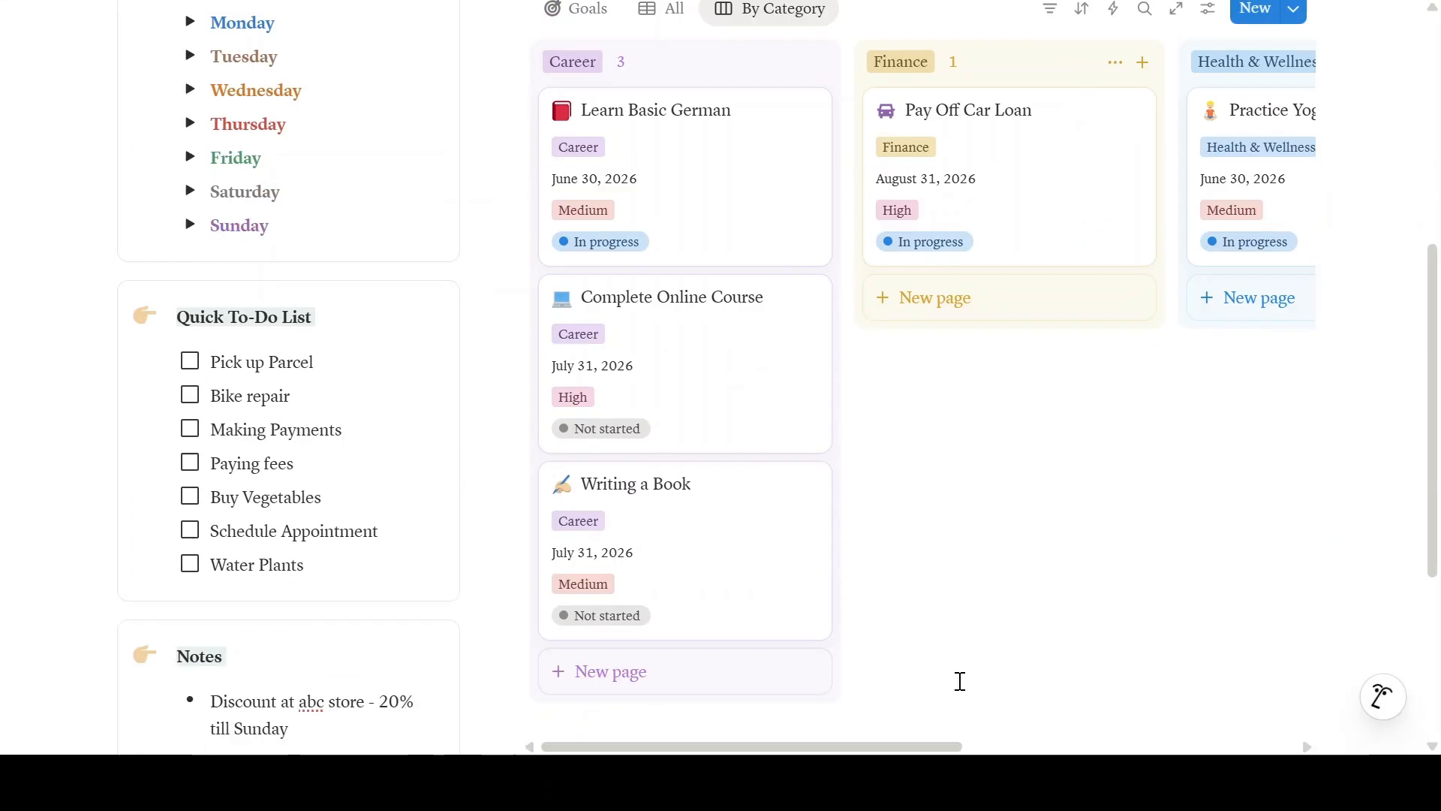
scroll(1010, 537, up, 5)
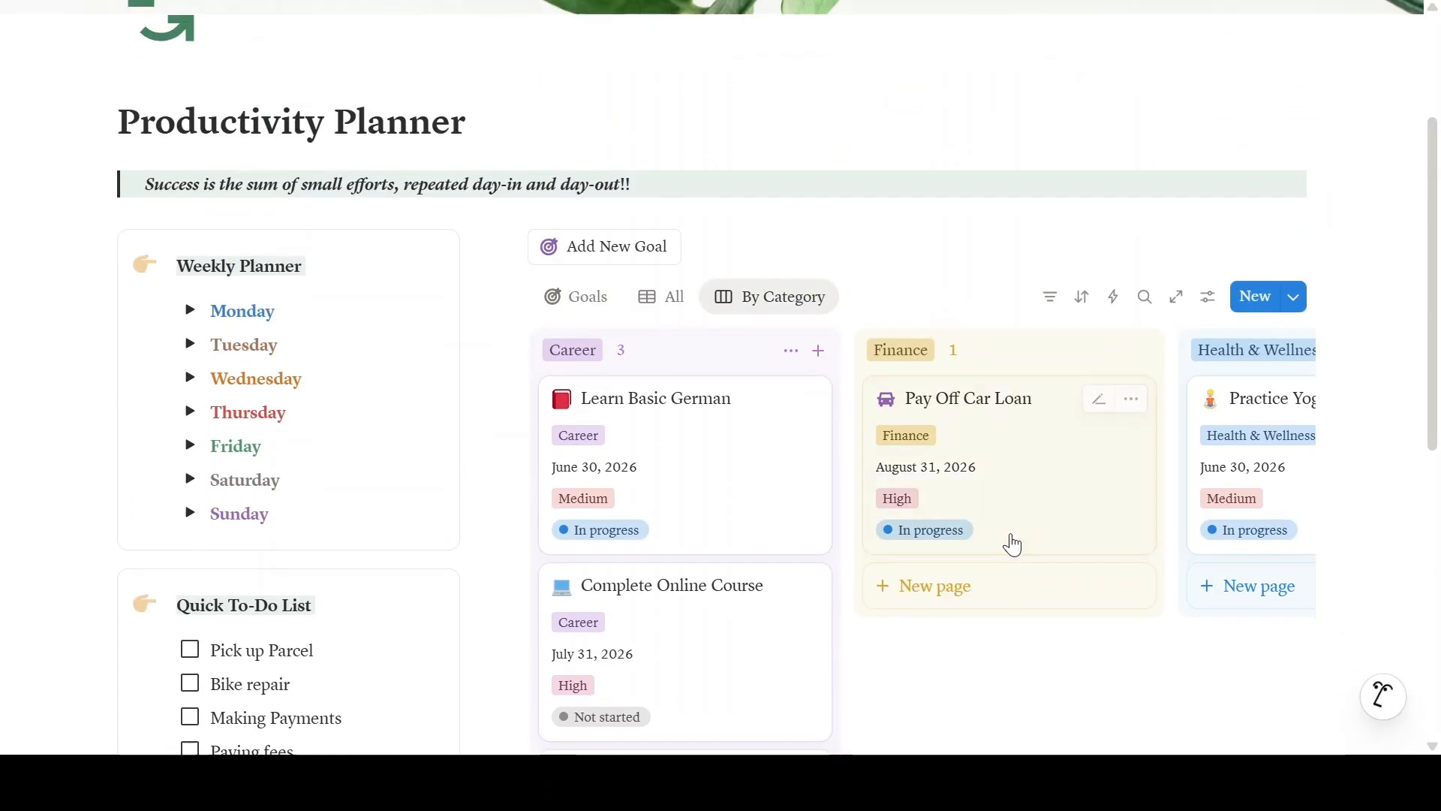
click(664, 297)
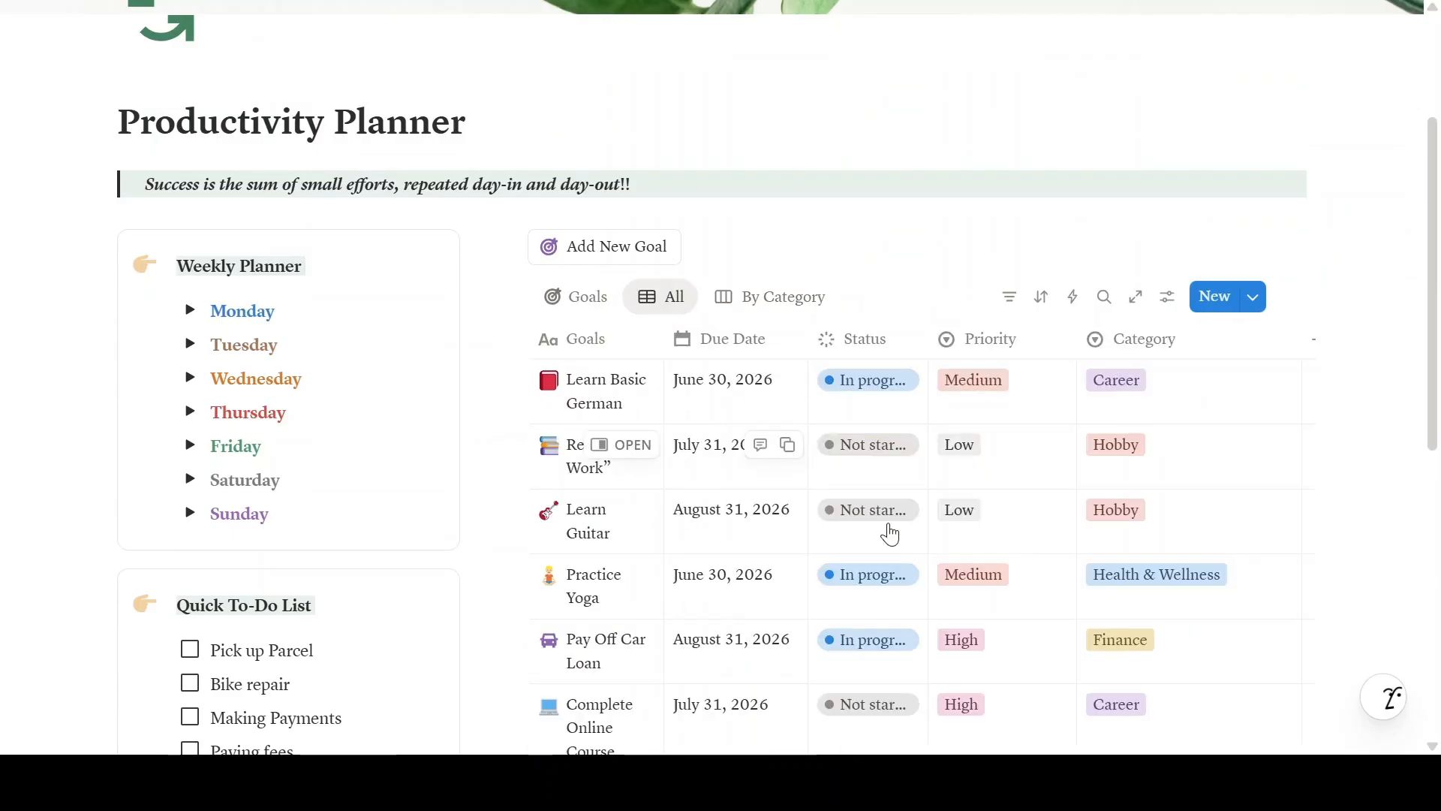
scroll(890, 534, down, 3)
scroll(891, 534, down, 2)
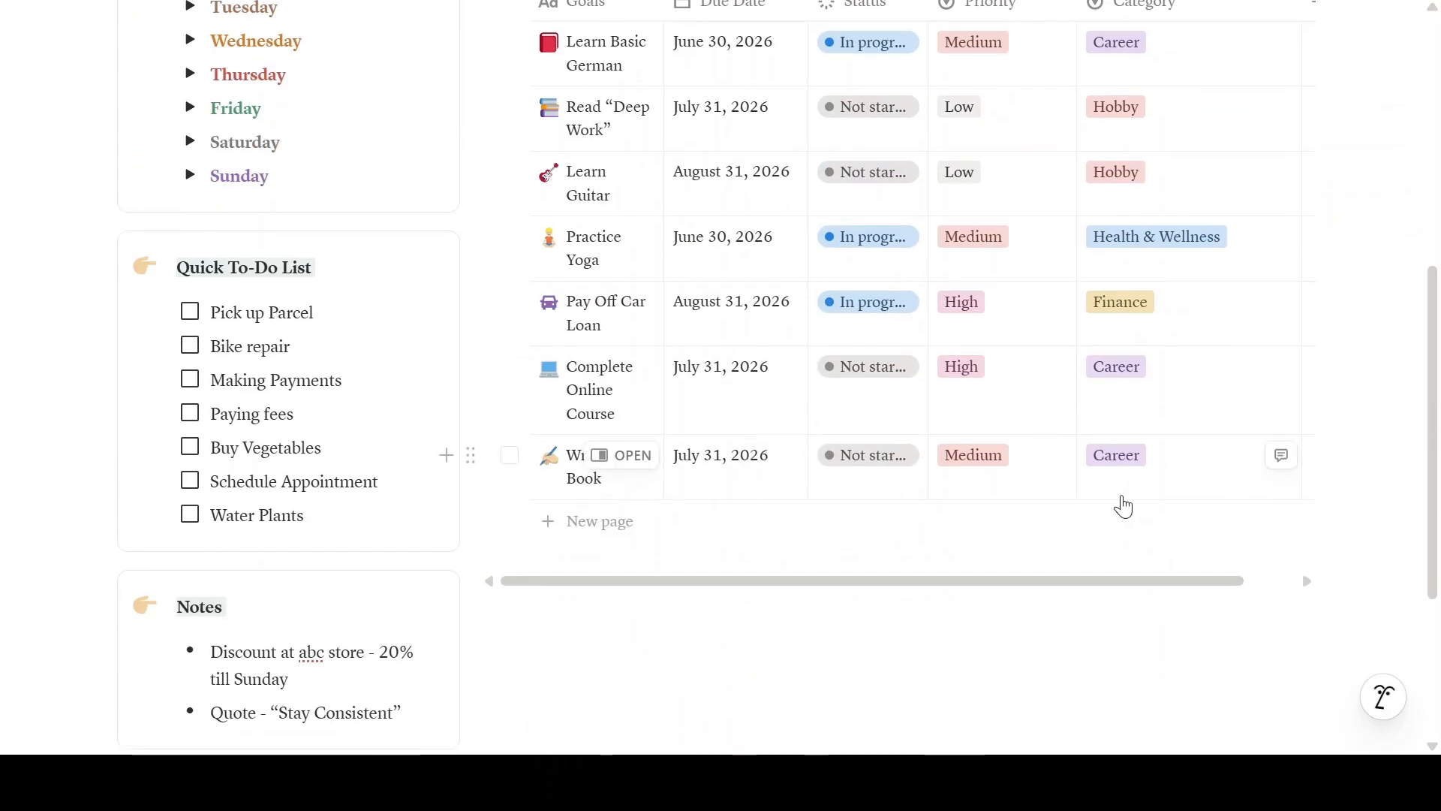
scroll(1097, 540, up, 4)
scroll(1097, 540, up, 1)
click(578, 299)
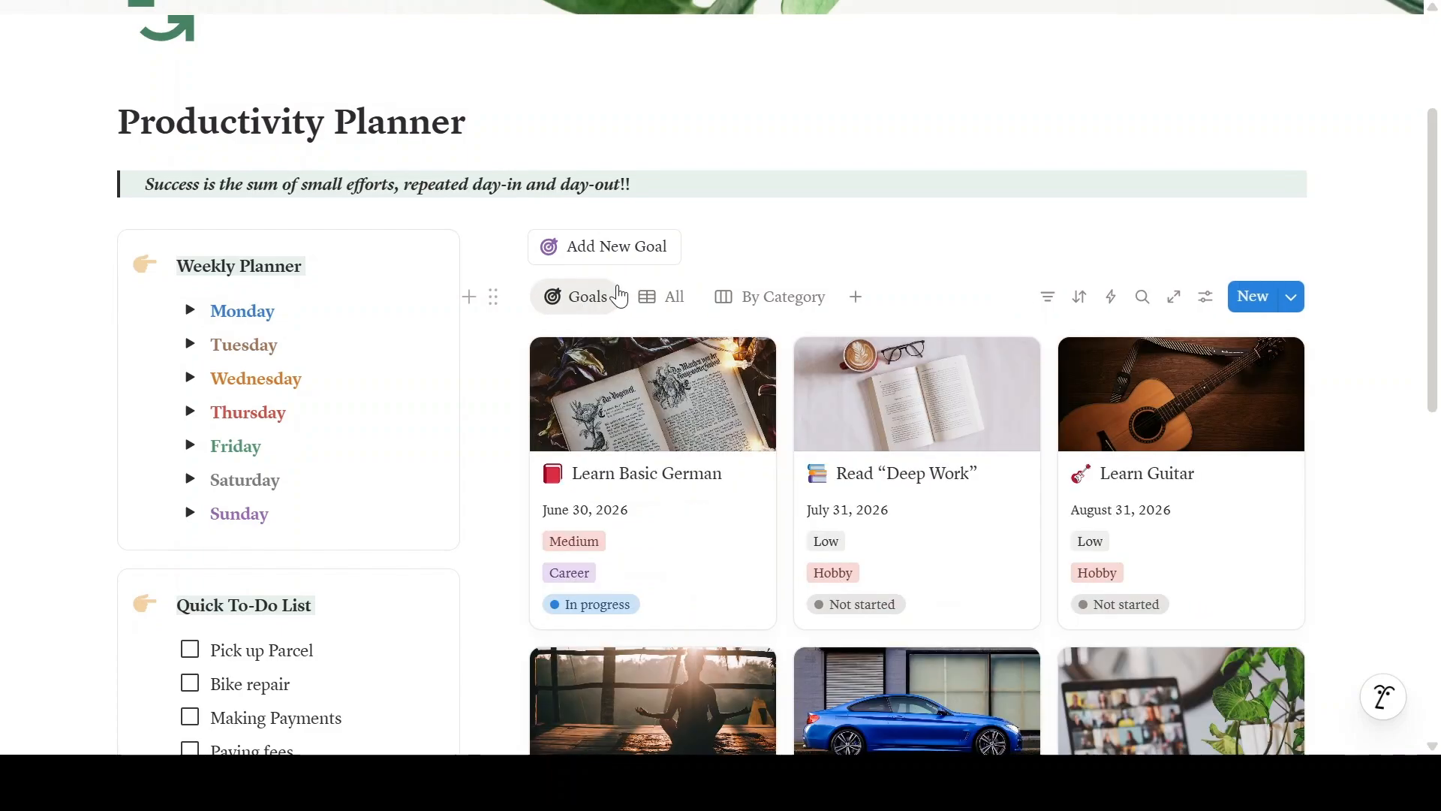
Review the whole Productivity Planner page, from the cover through the callouts and the Goals gallery.
scroll(1033, 209, up, 3)
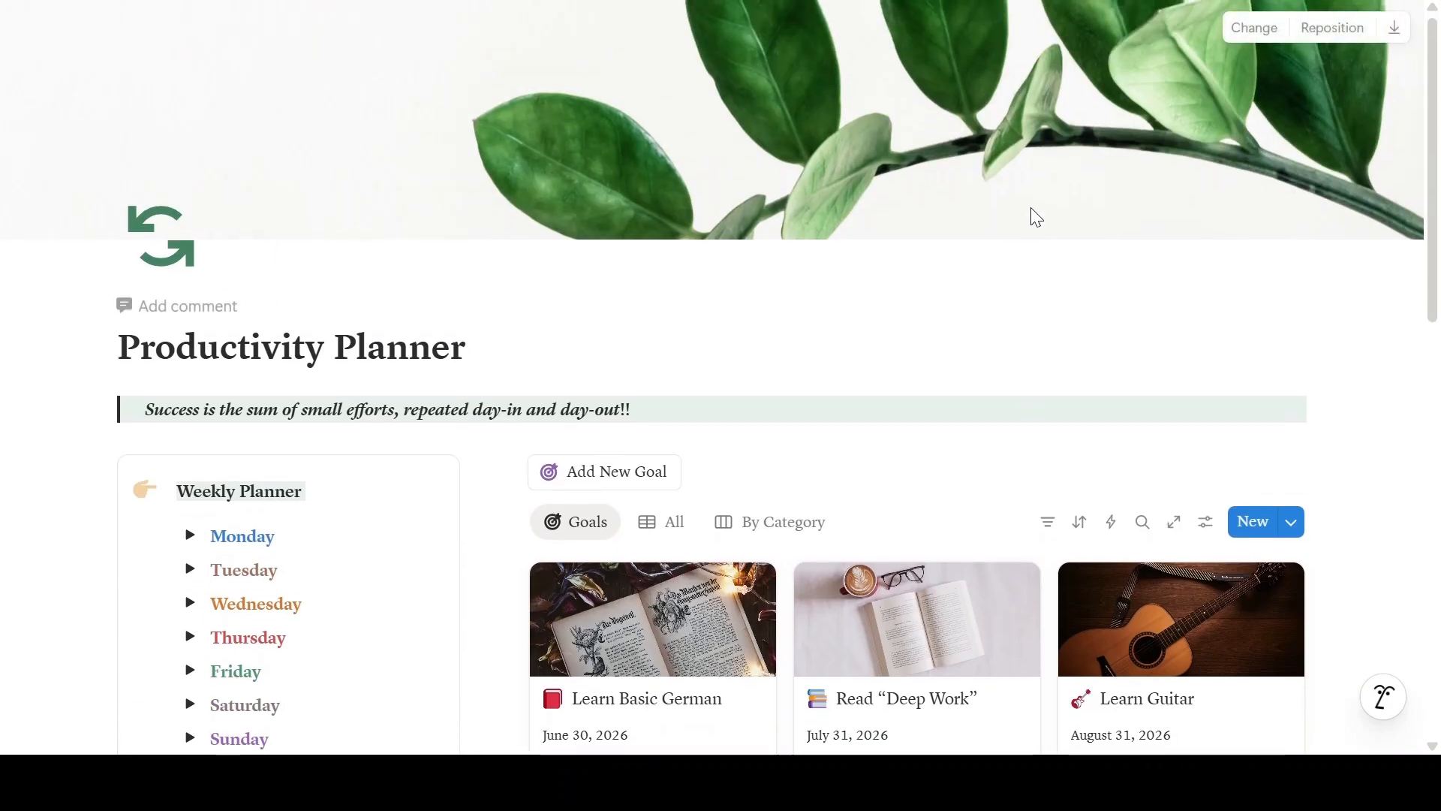
scroll(1033, 210, down, 5)
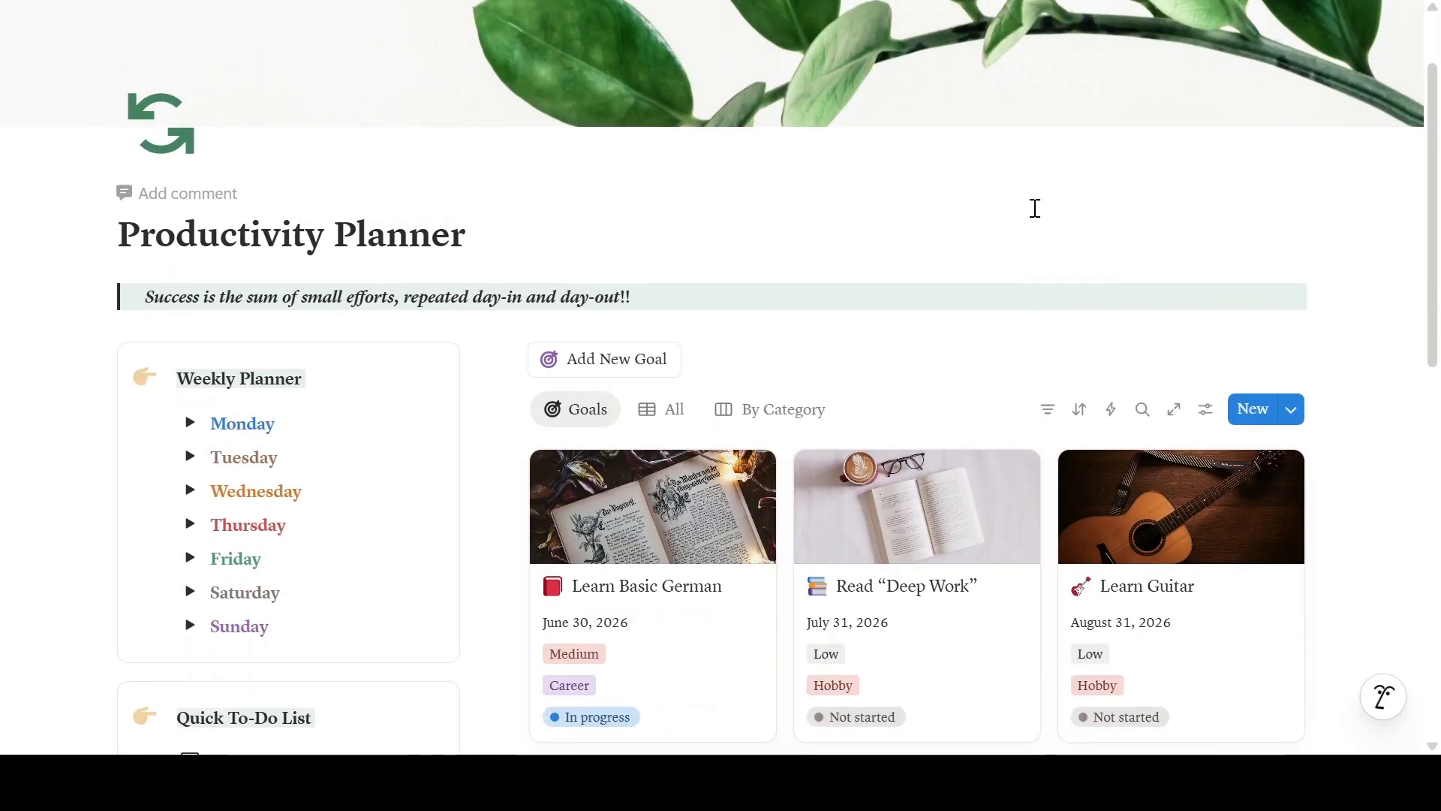
scroll(1036, 210, down, 8)
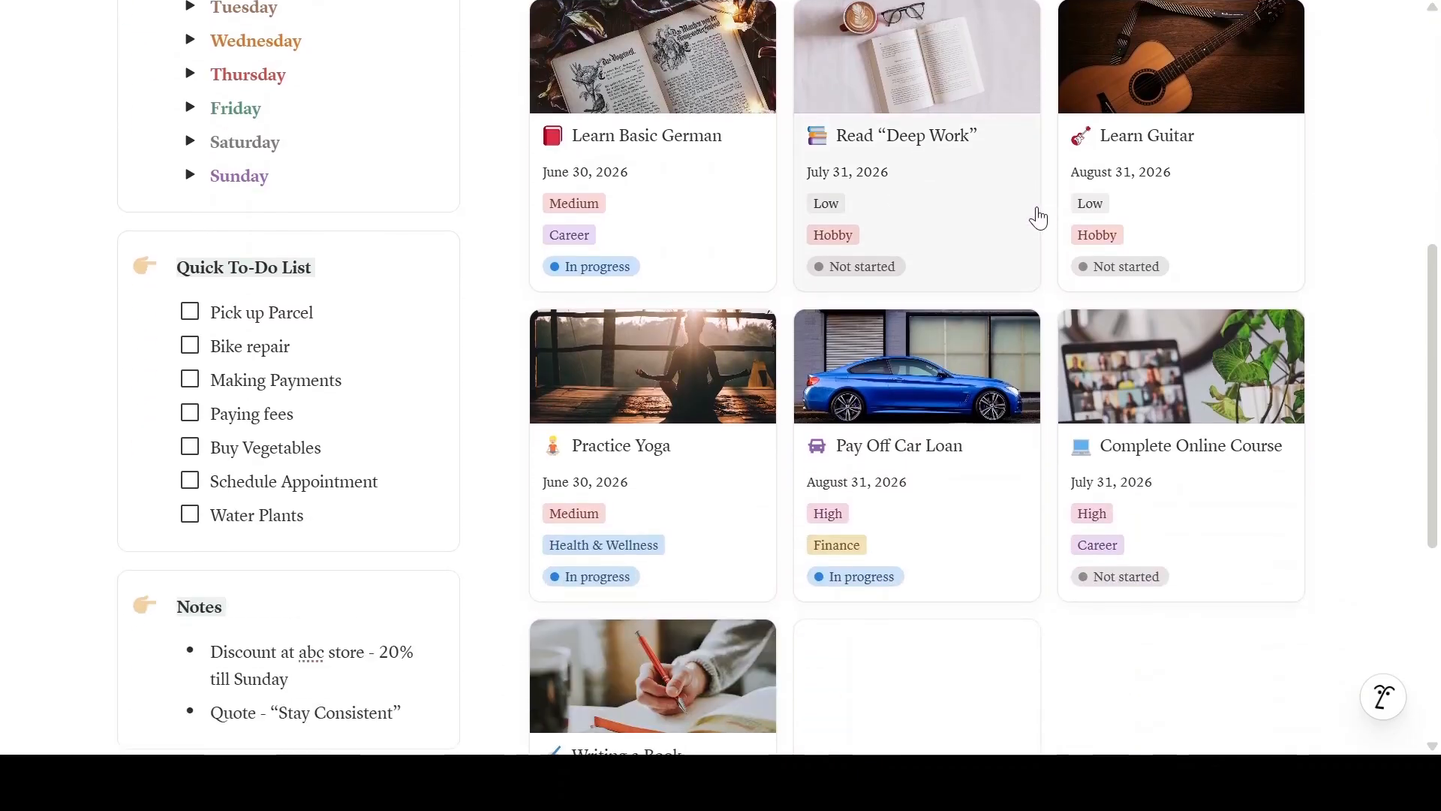
scroll(1038, 218, down, 2)
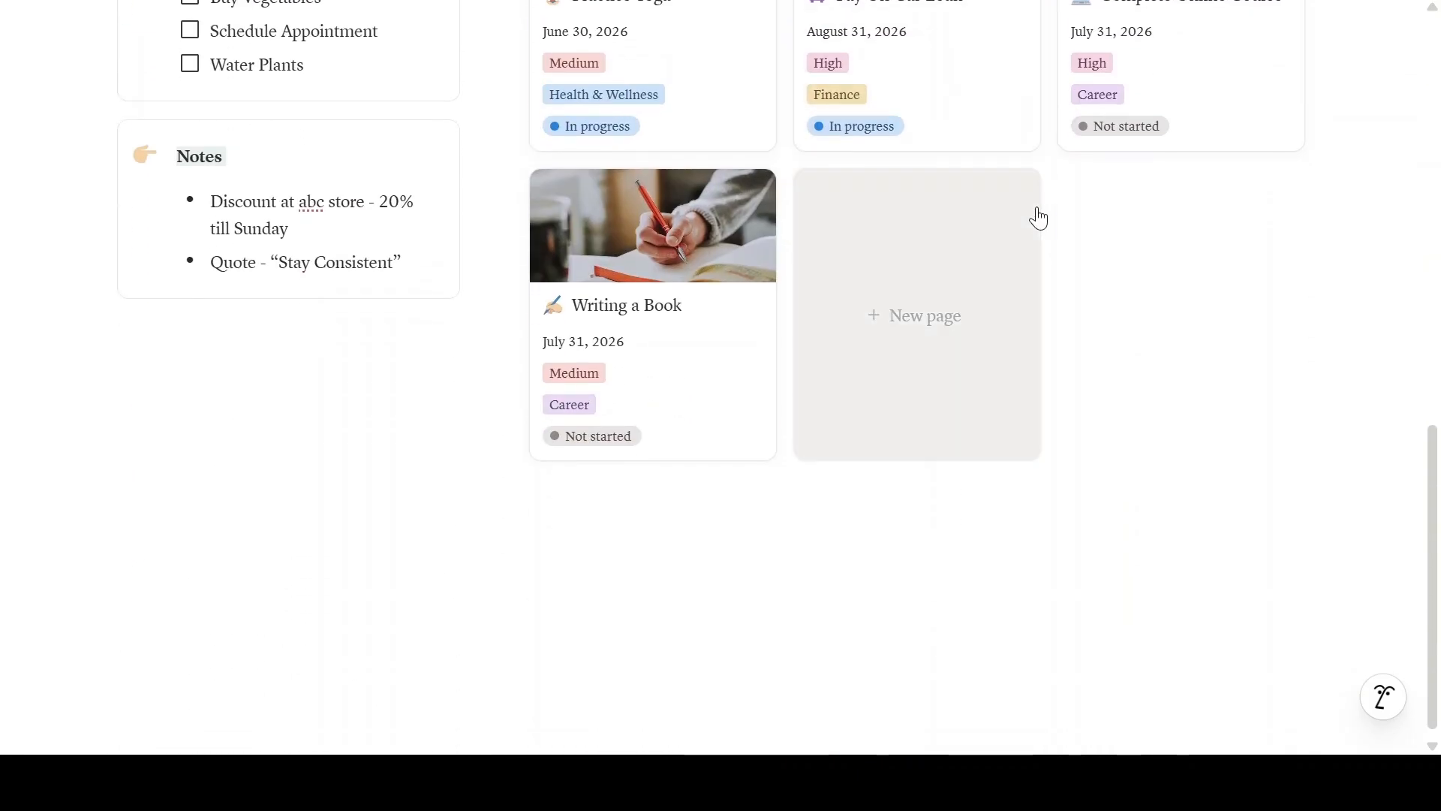
scroll(1039, 218, up, 6)
scroll(1039, 217, up, 5)
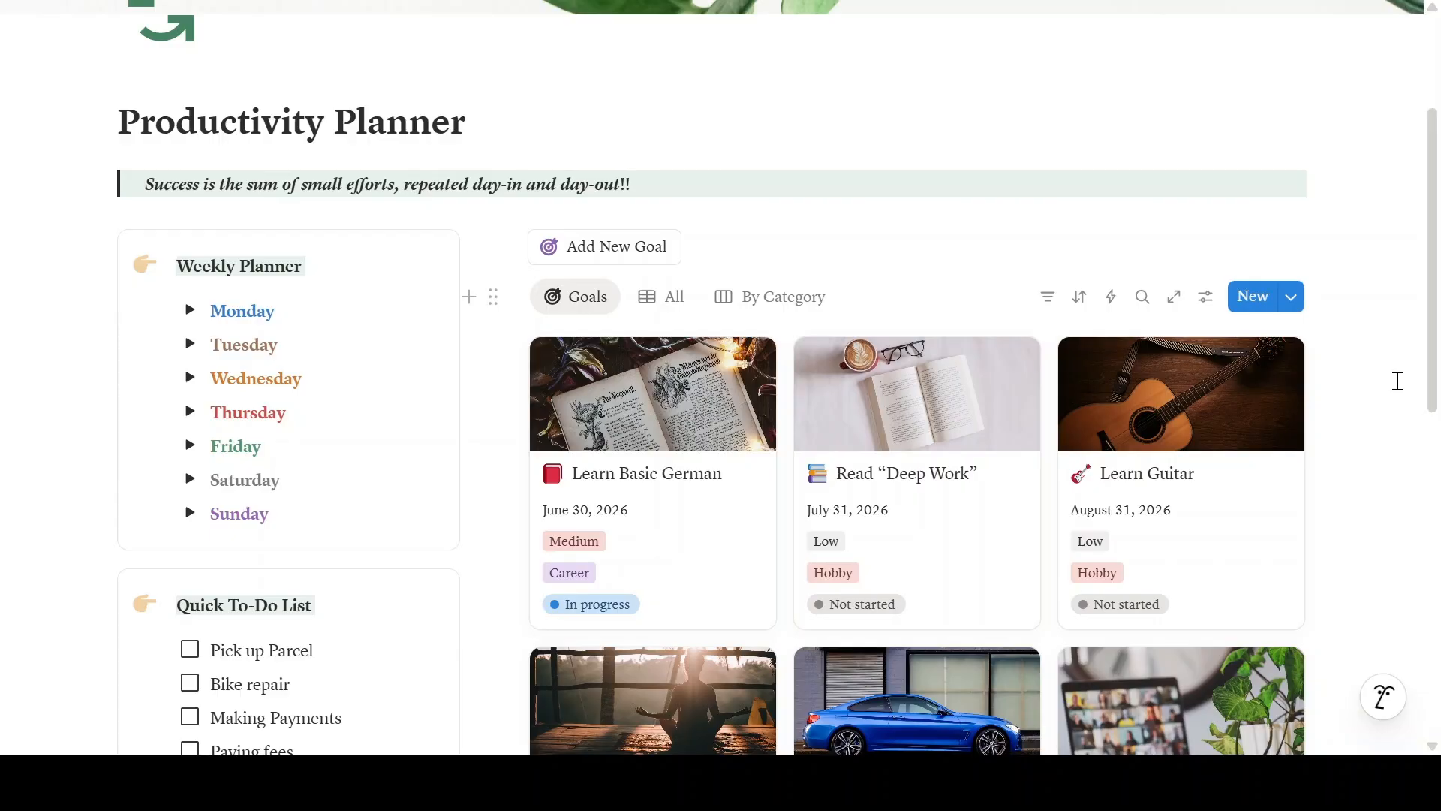
scroll(1397, 380, down, 9)
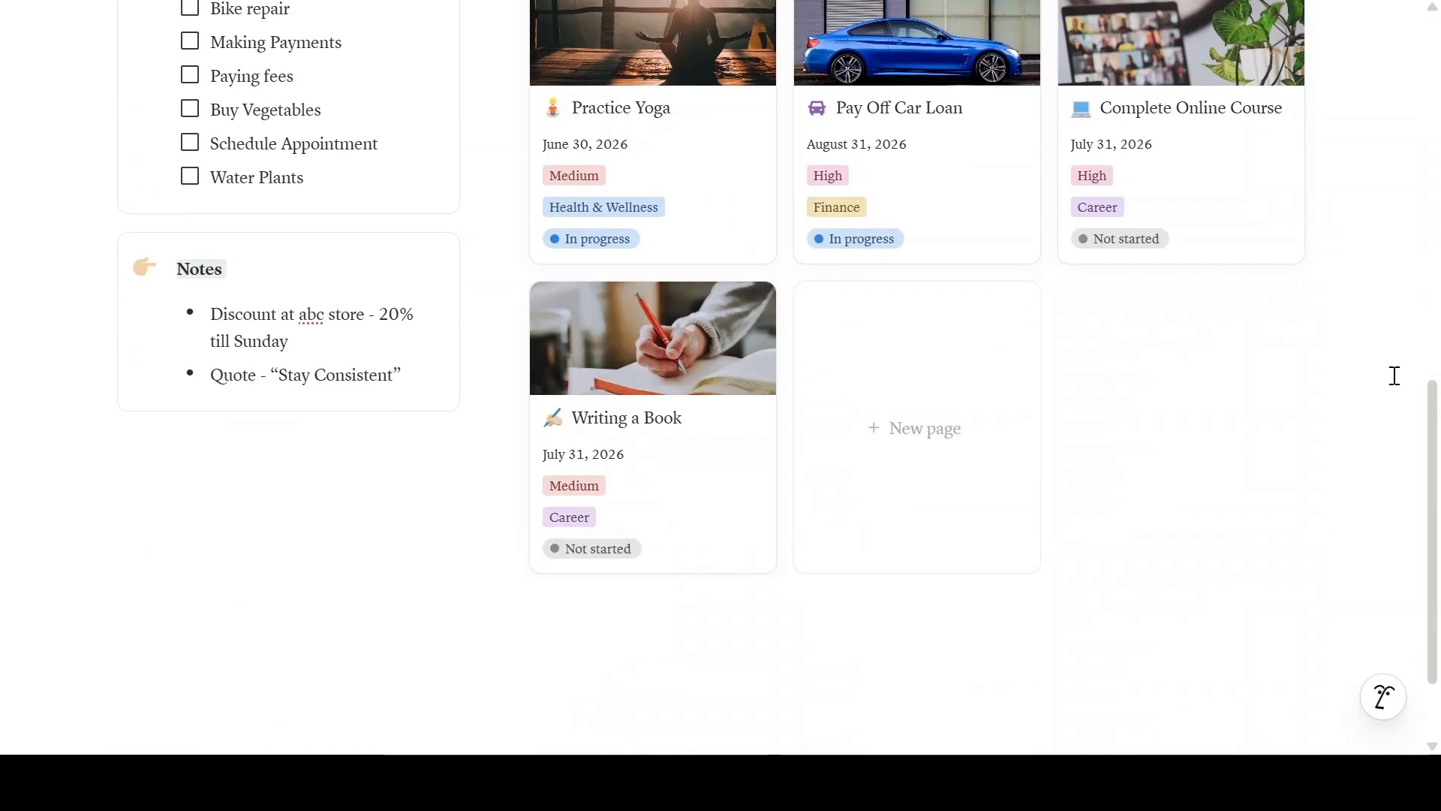
scroll(1395, 375, up, 9)
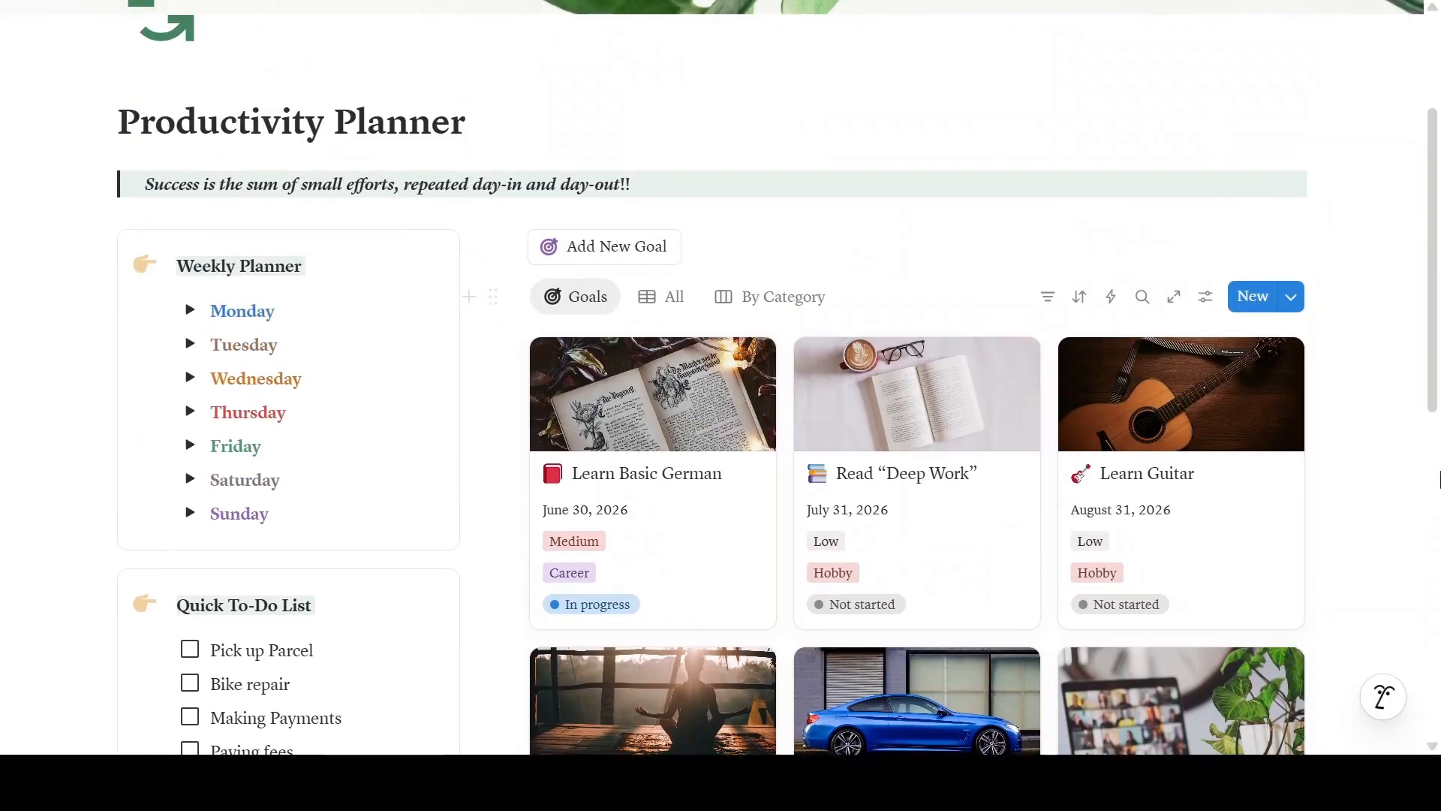
scroll(1401, 488, up, 3)
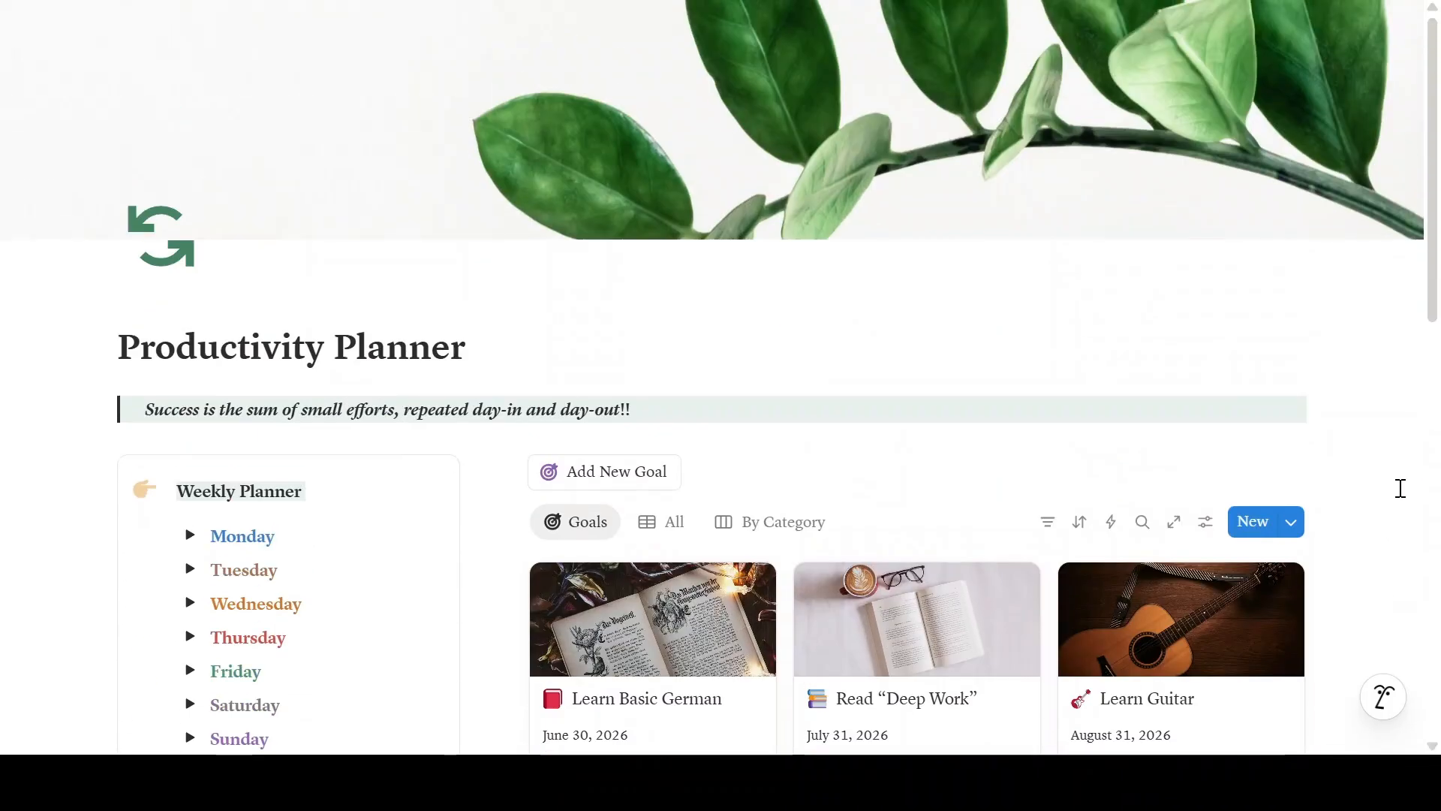